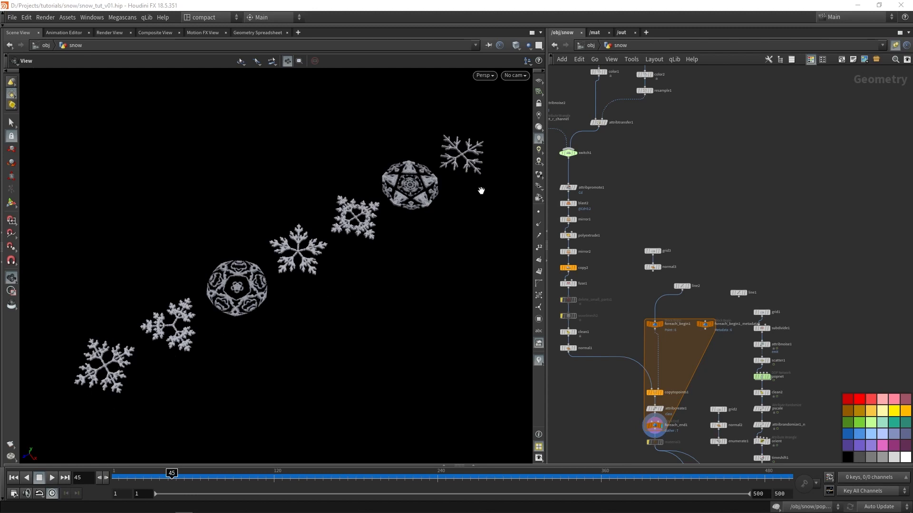
# Examine the snowflake network, from the noise and L-system branches through the switch down to the for-each loop
pyautogui.moveTo(710, 176); pyautogui.dragTo(761, 313, button='middle')
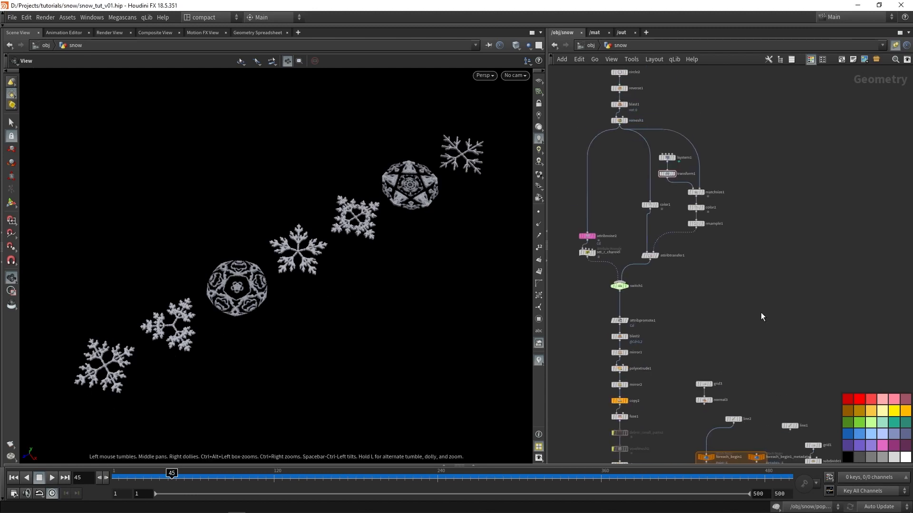
pyautogui.scroll(2, 572, 227)
pyautogui.moveTo(573, 228); pyautogui.dragTo(603, 253)
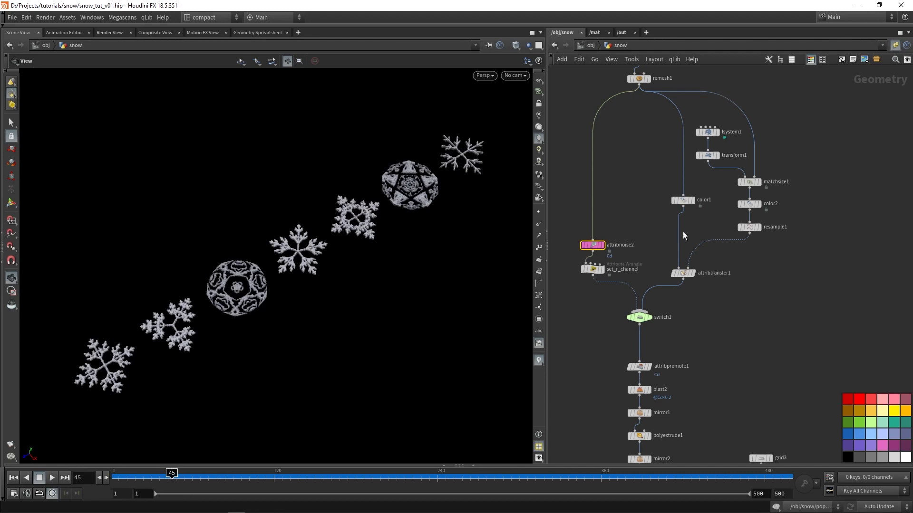
pyautogui.moveTo(648, 195); pyautogui.dragTo(605, 228, button='middle')
pyautogui.moveTo(608, 150); pyautogui.dragTo(750, 328)
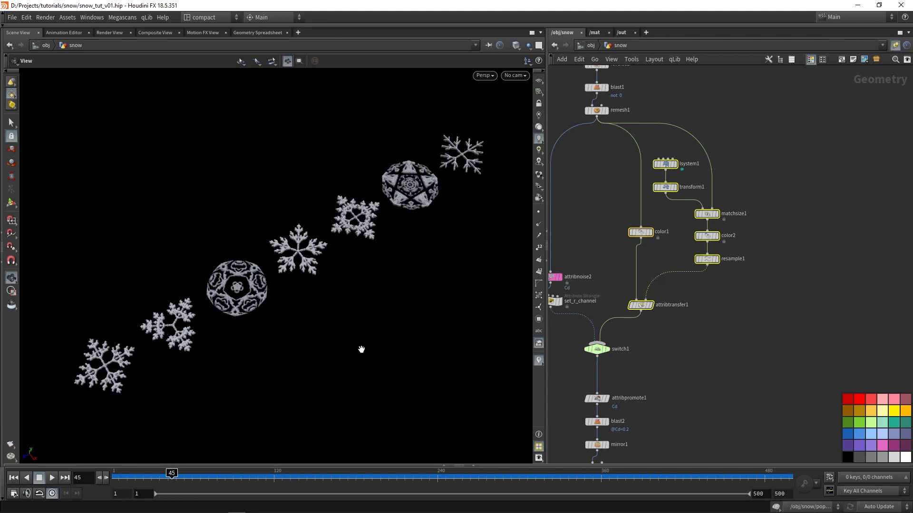
pyautogui.moveTo(361, 346); pyautogui.dragTo(332, 326)
pyautogui.scroll(-6, 780, 361)
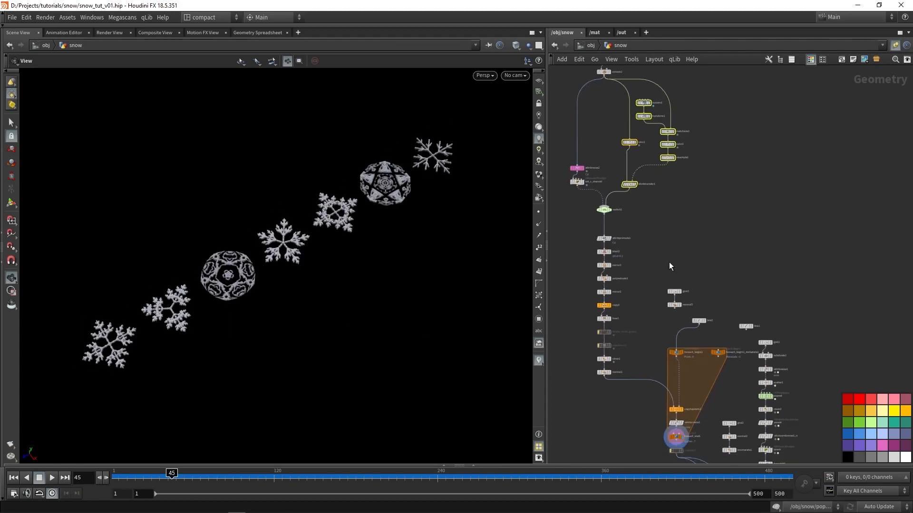
pyautogui.scroll(2, 595, 428)
pyautogui.scroll(-4, 650, 298)
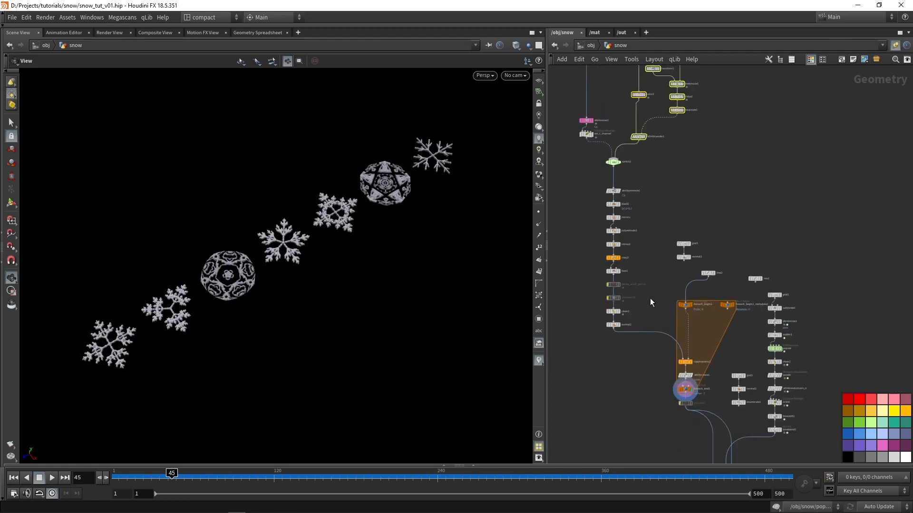
pyautogui.moveTo(600, 119); pyautogui.dragTo(632, 399)
pyautogui.scroll(5, 658, 383)
# Display the normal1 node and examine the single snowflake along with the nodes leading into the for-each loop
pyautogui.click(655, 365)
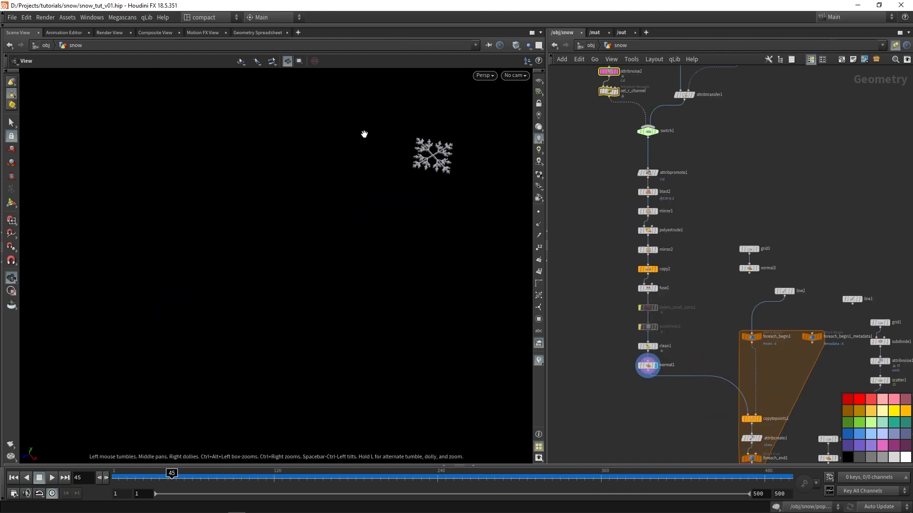
pyautogui.moveTo(433, 166); pyautogui.dragTo(347, 225, button='middle')
pyautogui.moveTo(364, 209); pyautogui.dragTo(465, 179, button='right')
pyautogui.moveTo(710, 313); pyautogui.dragTo(663, 226, button='middle')
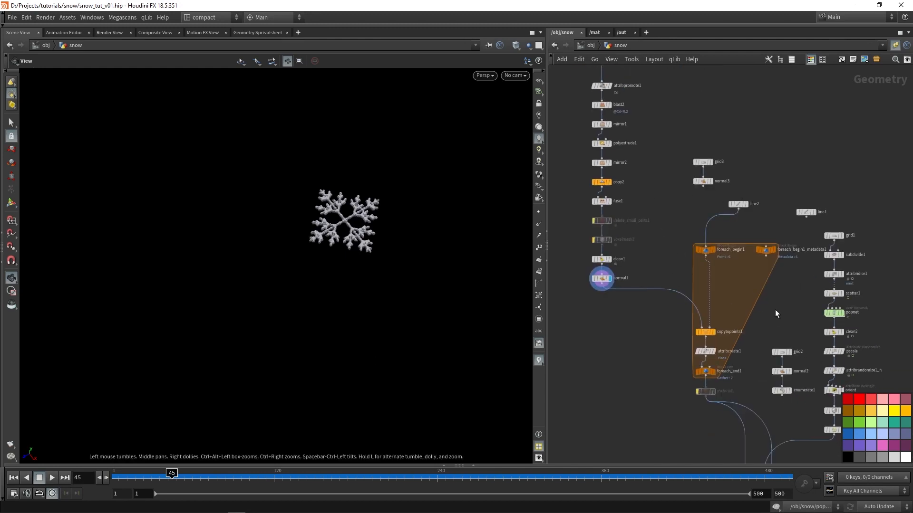
pyautogui.moveTo(774, 310); pyautogui.dragTo(744, 286, button='middle')
pyautogui.scroll(2, 715, 222)
pyautogui.scroll(-2, 629, 307)
pyautogui.moveTo(611, 293); pyautogui.dragTo(643, 281, button='middle')
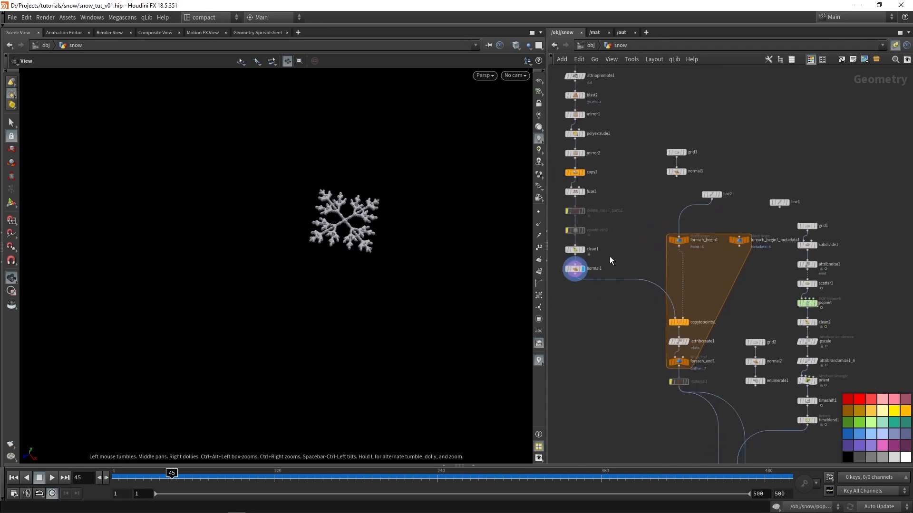
pyautogui.scroll(1, 624, 258)
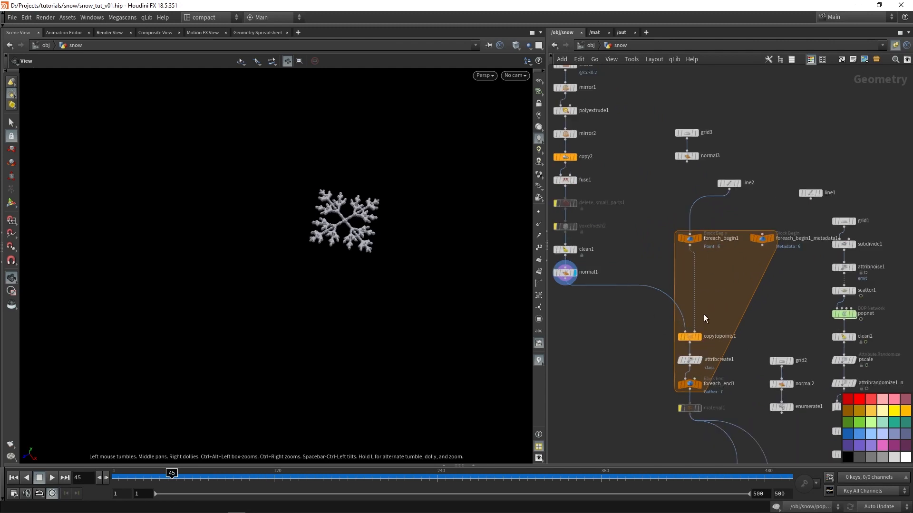
pyautogui.scroll(-1, 620, 298)
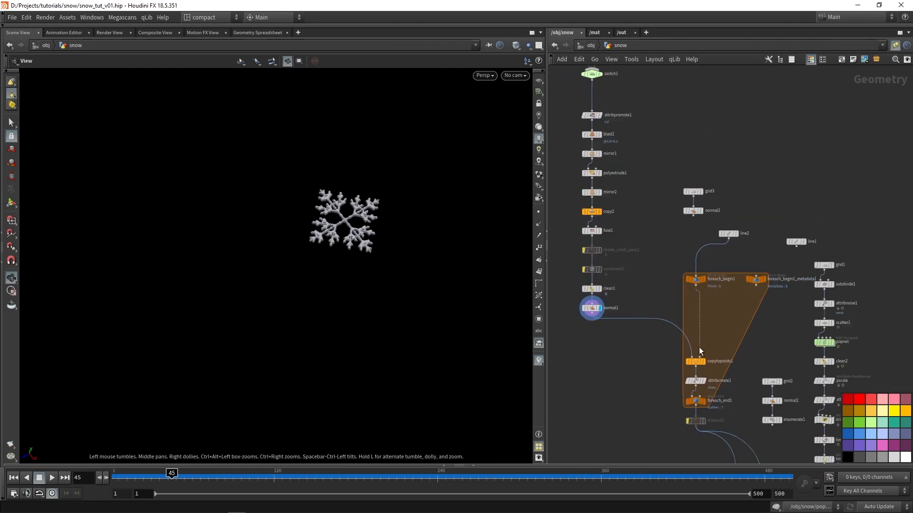
pyautogui.moveTo(694, 369)
pyautogui.moveTo(651, 234); pyautogui.dragTo(664, 325, button='middle')
pyautogui.scroll(-2, 663, 326)
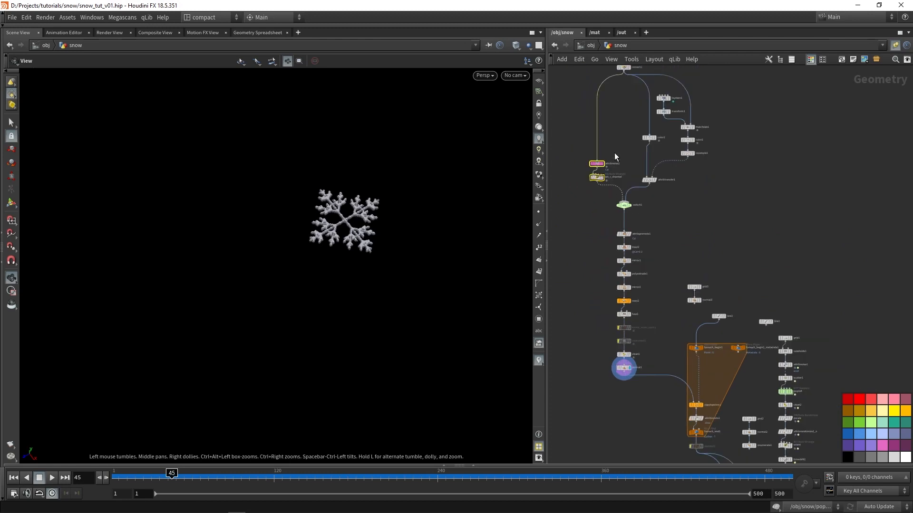
# Review the parameters of the attribnoise2 node and the switch1 node that selects between the two pattern branches
pyautogui.click(577, 158)
pyautogui.press('p')
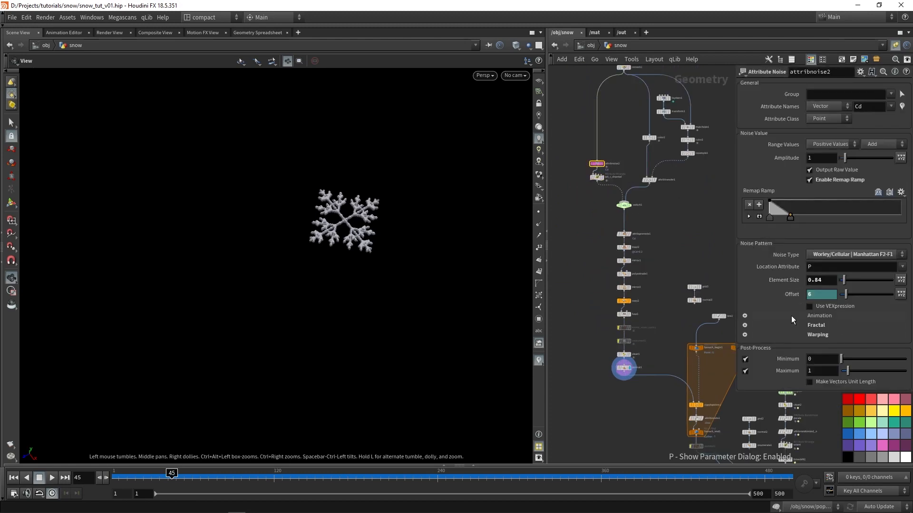
pyautogui.scroll(1, 706, 269)
pyautogui.scroll(1, 655, 268)
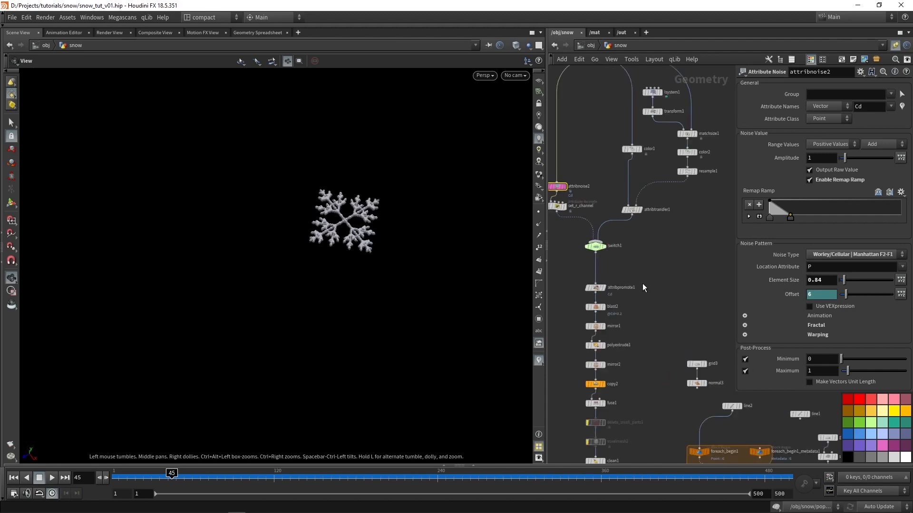
pyautogui.click(595, 247)
pyautogui.scroll(-3, 660, 304)
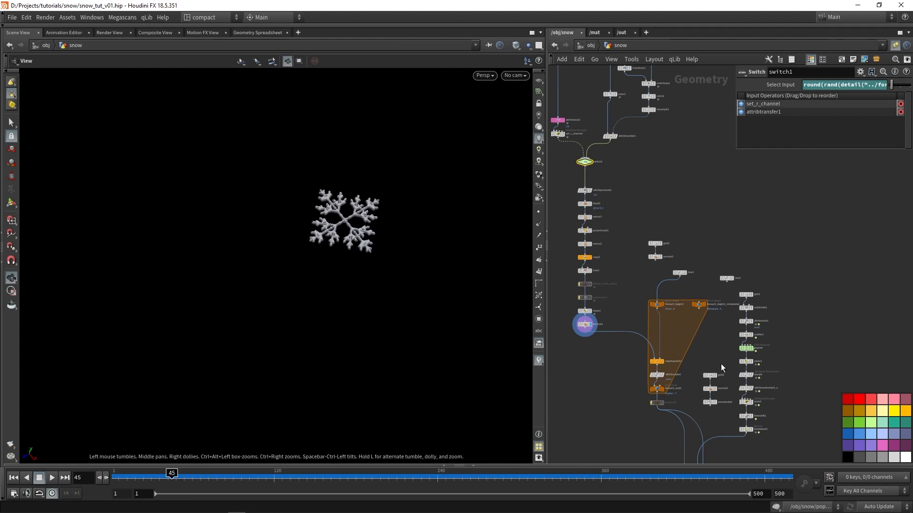
# Display the line2 node that feeds the for-each loop and review its parameters
pyautogui.scroll(2, 671, 312)
pyautogui.scroll(2, 692, 270)
pyautogui.moveTo(695, 268); pyautogui.dragTo(715, 232, button='middle')
pyautogui.click(710, 217)
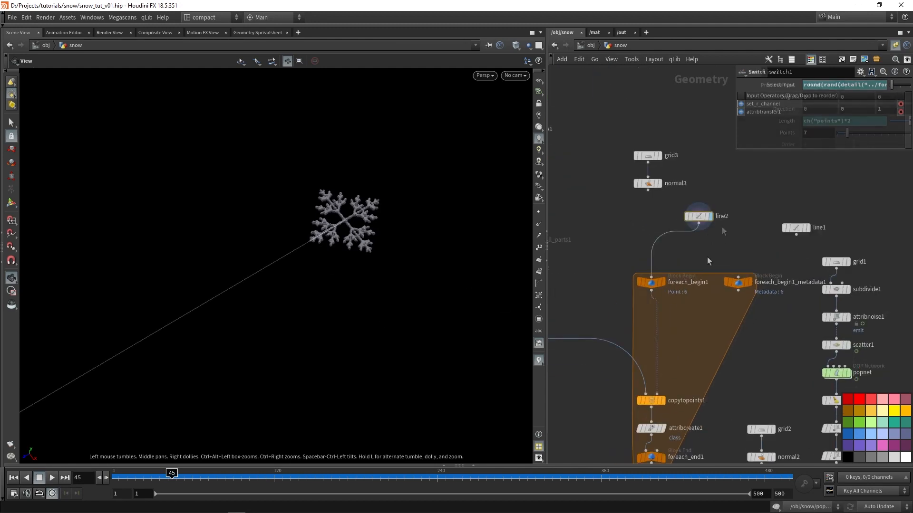
pyautogui.middleClick(701, 216)
pyautogui.scroll(-3, 712, 263)
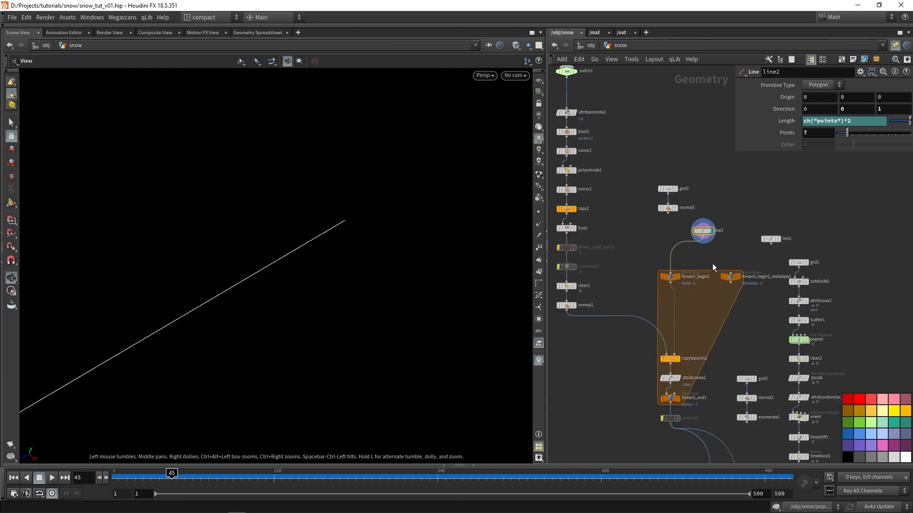
# Display the foreach_end1 output and examine the generated snowflake variants in the viewport
pyautogui.click(689, 387)
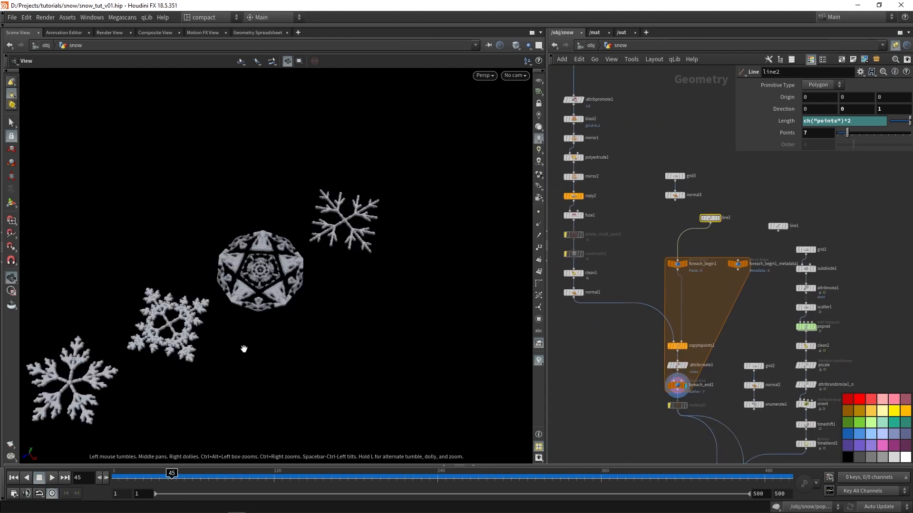
pyautogui.press('h')
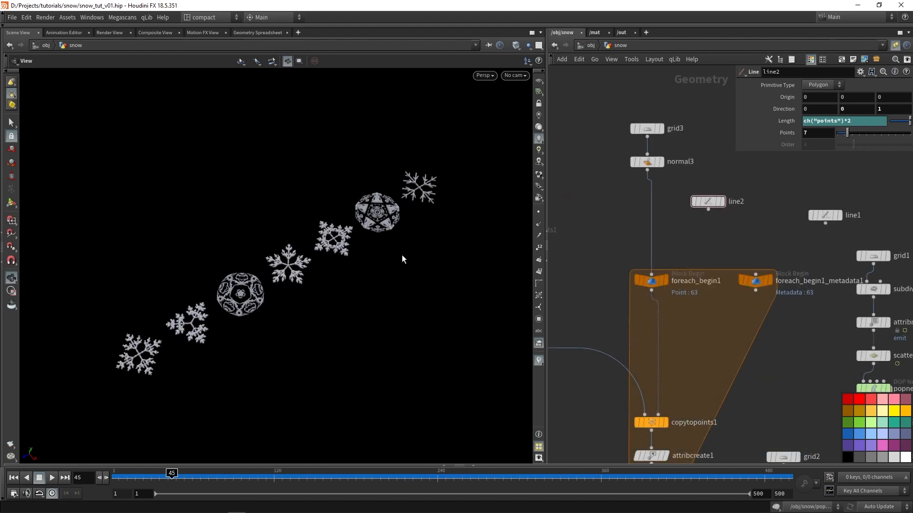
pyautogui.scroll(-6, 356, 286)
pyautogui.moveTo(355, 286); pyautogui.dragTo(317, 287)
pyautogui.scroll(3, 343, 281)
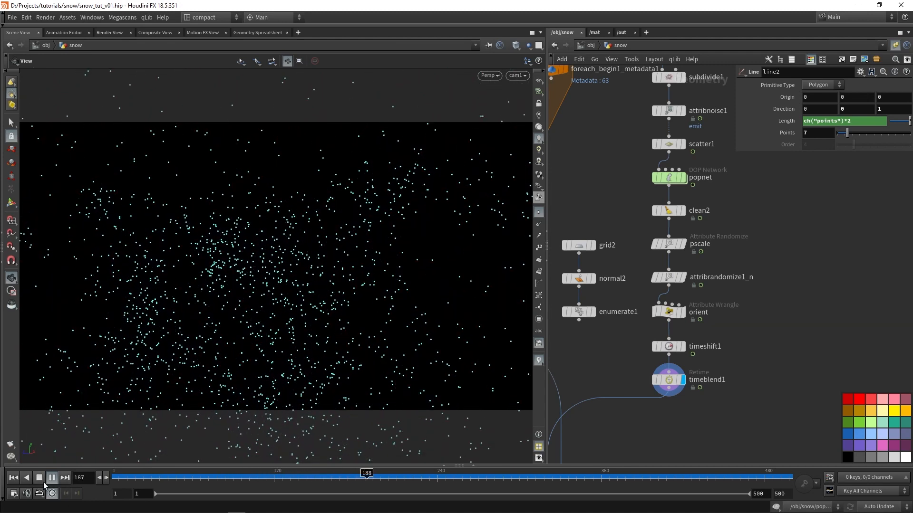
# Examine the particle branch ending at timeblend1 and how it connects to the final copy-to-points node
pyautogui.press('Up')
pyautogui.scroll(-4, 609, 317)
pyautogui.moveTo(600, 344); pyautogui.dragTo(670, 276, button='middle')
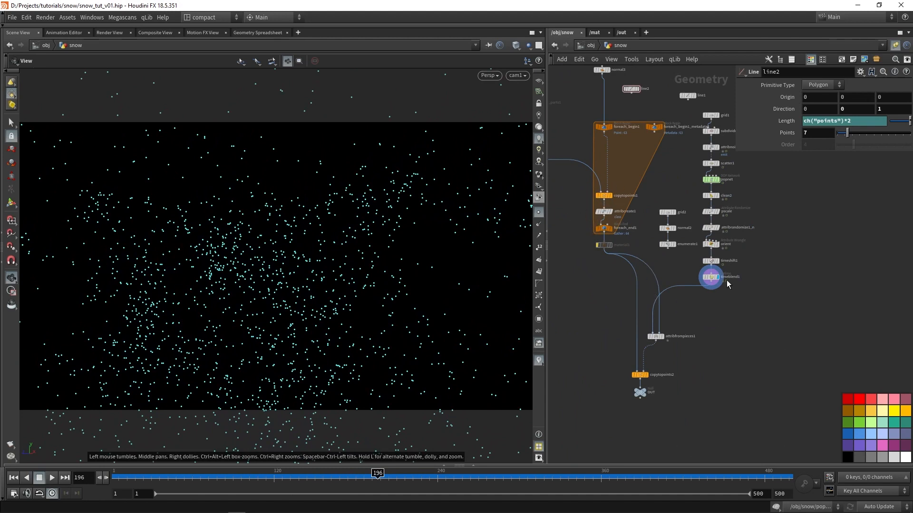
pyautogui.scroll(2, 573, 384)
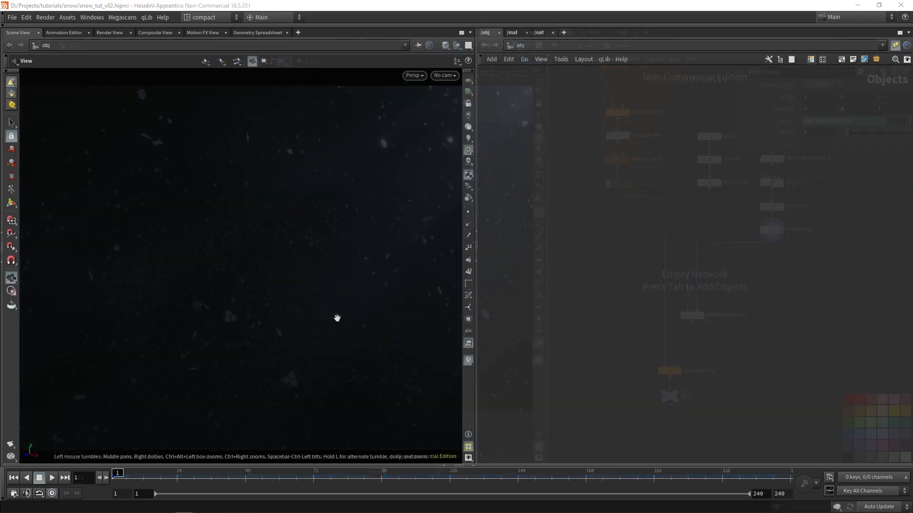
# Create a geometry object in the empty scene, rename it snow and go inside its network
pyautogui.press('Tab')
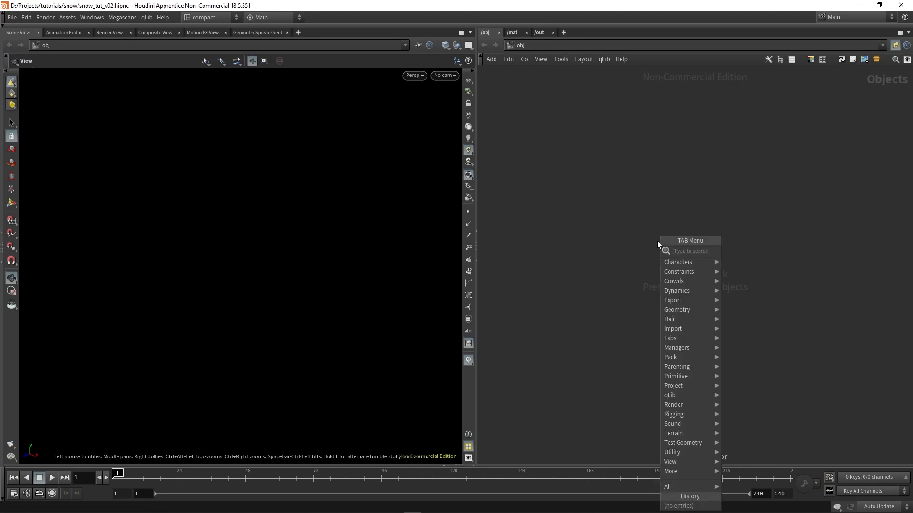
pyautogui.write('geo')
pyautogui.press('Return')
pyautogui.click(661, 244)
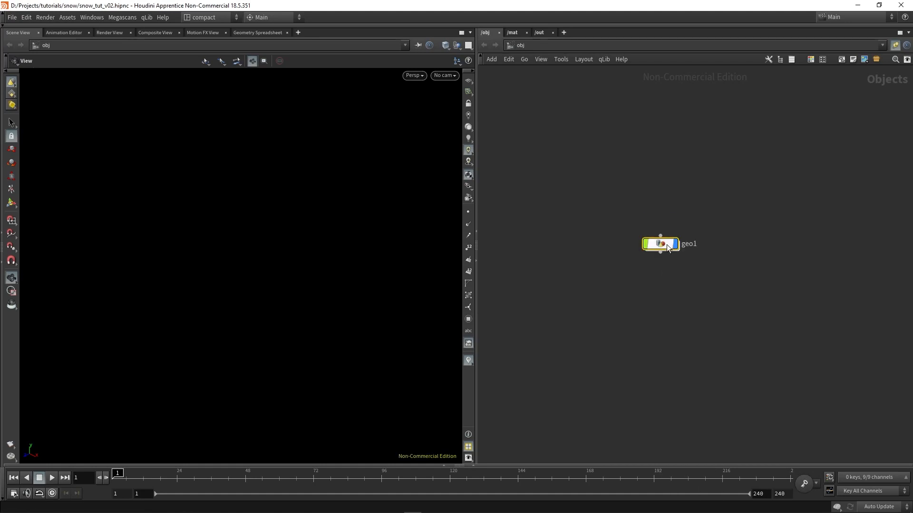
pyautogui.doubleClick(699, 244)
pyautogui.write('snow')
pyautogui.press('Return')
pyautogui.doubleClick(649, 250)
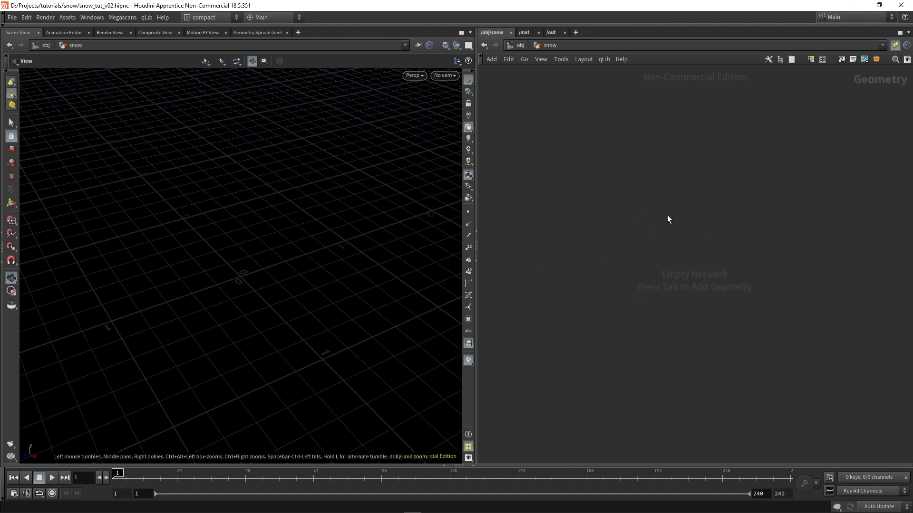
# Add a Circle node to the snow network
pyautogui.press('Tab')
pyautogui.write('grid')
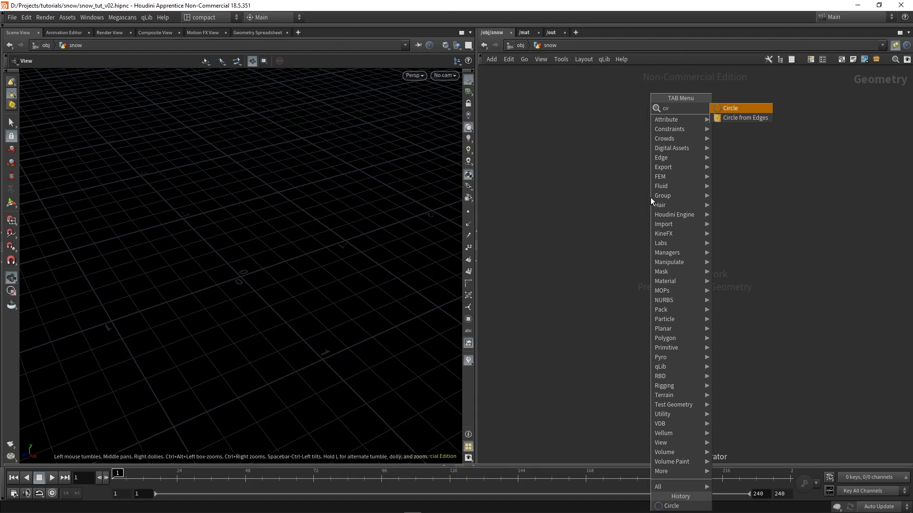
pyautogui.press('Return')
pyautogui.click(627, 172)
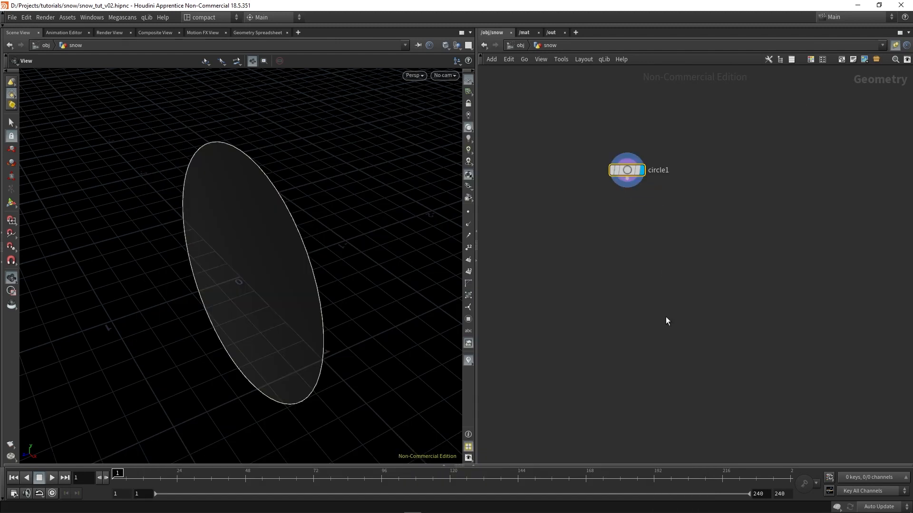
# Set the circle's primitive type to Polygon, its orientation to ZX Plane and its arc type to Sliced Arc
pyautogui.press('p')
pyautogui.moveTo(316, 311); pyautogui.dragTo(340, 315)
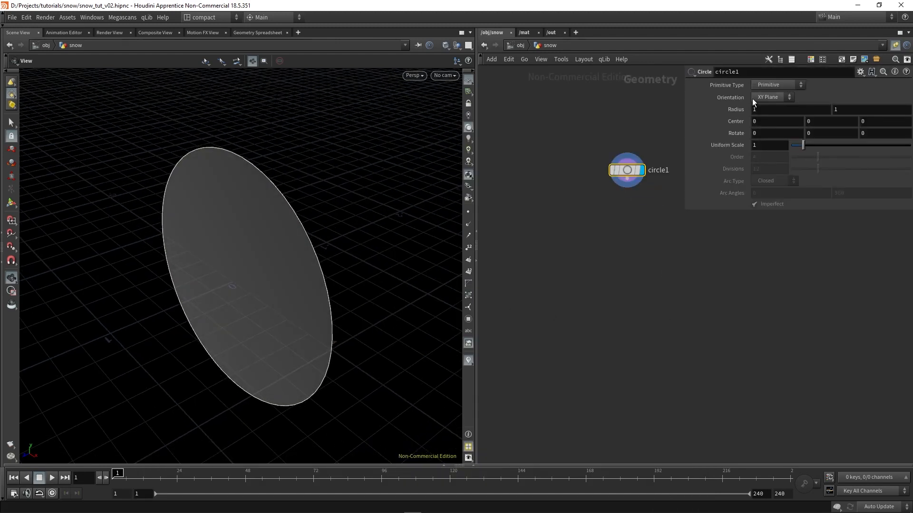
pyautogui.click(776, 86)
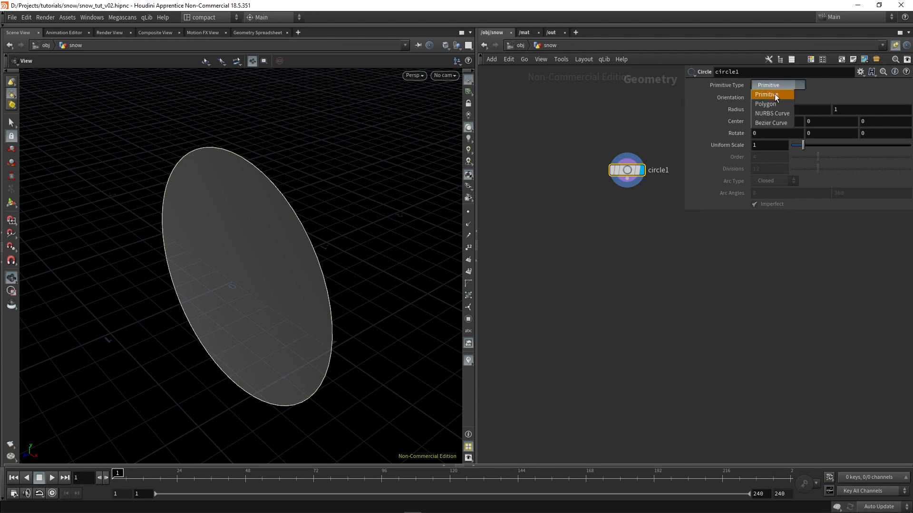
pyautogui.click(771, 106)
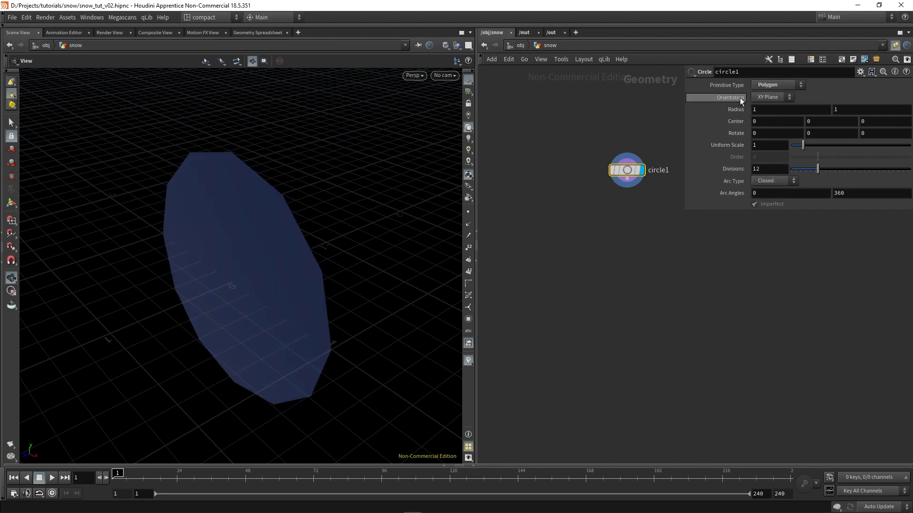
pyautogui.click(768, 98)
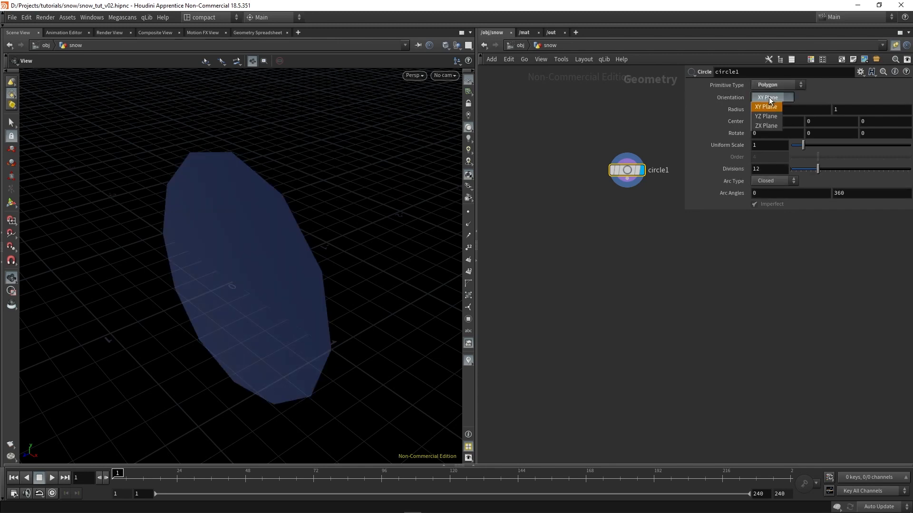
pyautogui.click(765, 126)
pyautogui.moveTo(251, 279); pyautogui.dragTo(275, 313)
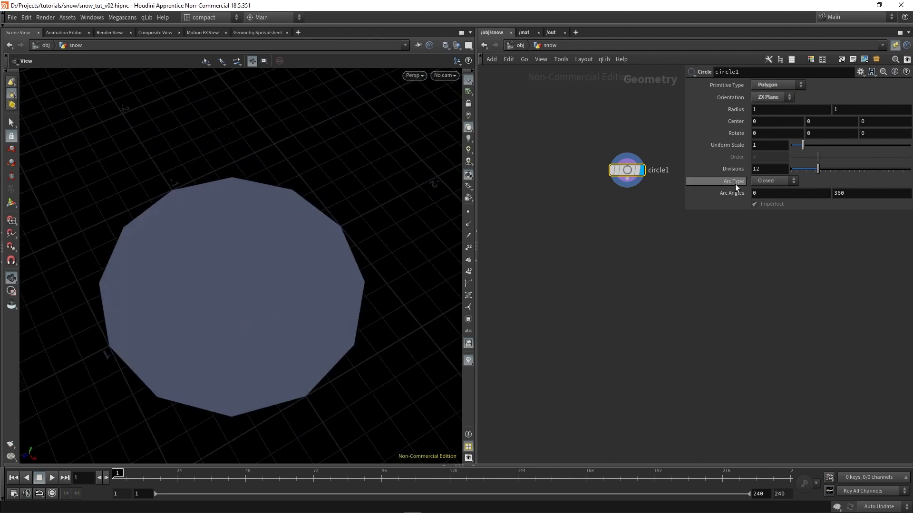
pyautogui.click(769, 183)
pyautogui.click(767, 219)
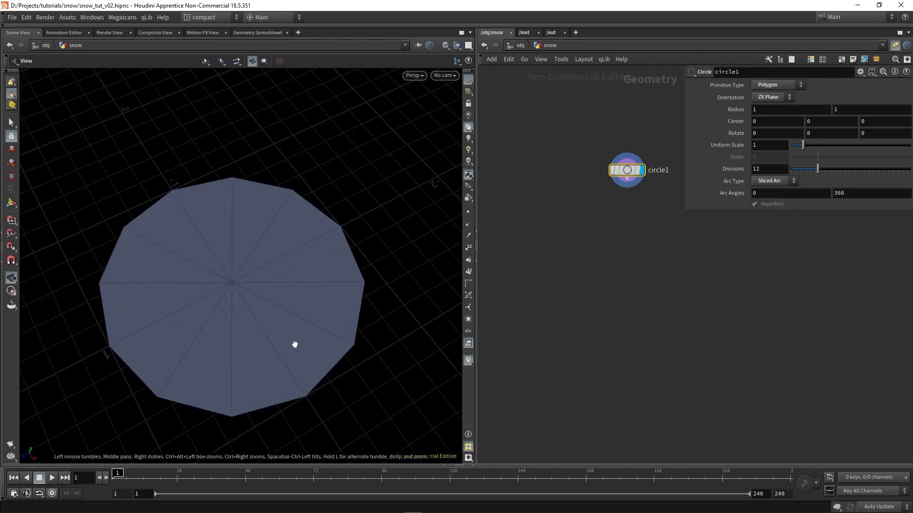
pyautogui.moveTo(295, 344); pyautogui.dragTo(281, 332)
# Switch the viewport shading to Smooth Wire Shaded and view the circle's slices
pyautogui.click(445, 45)
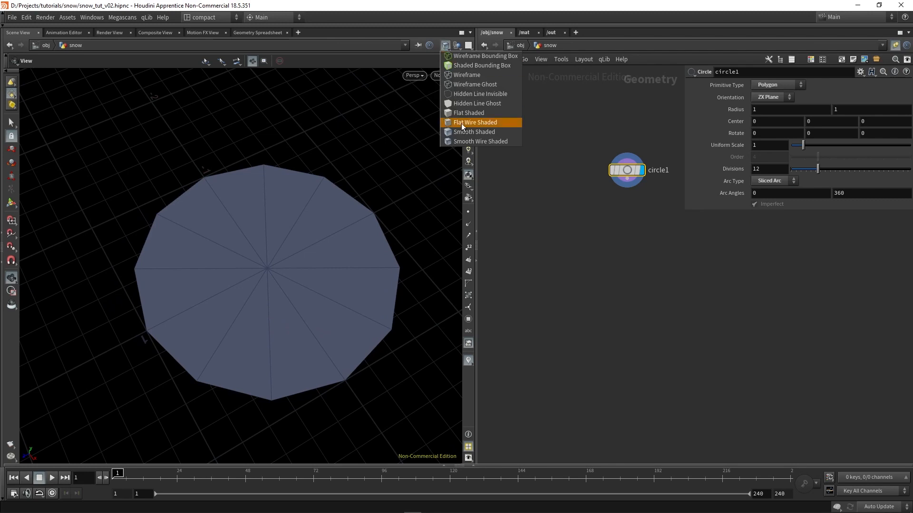
pyautogui.click(480, 141)
pyautogui.moveTo(350, 249); pyautogui.dragTo(277, 319)
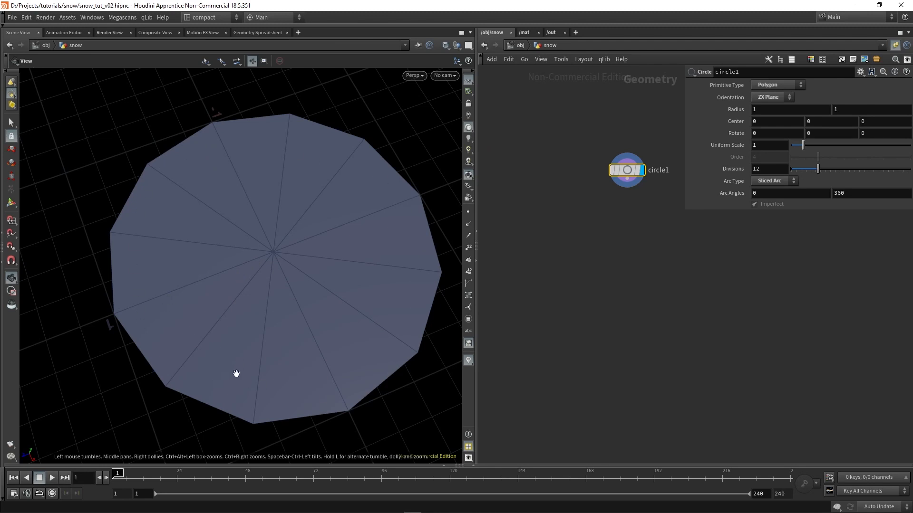
pyautogui.moveTo(304, 353); pyautogui.dragTo(176, 307)
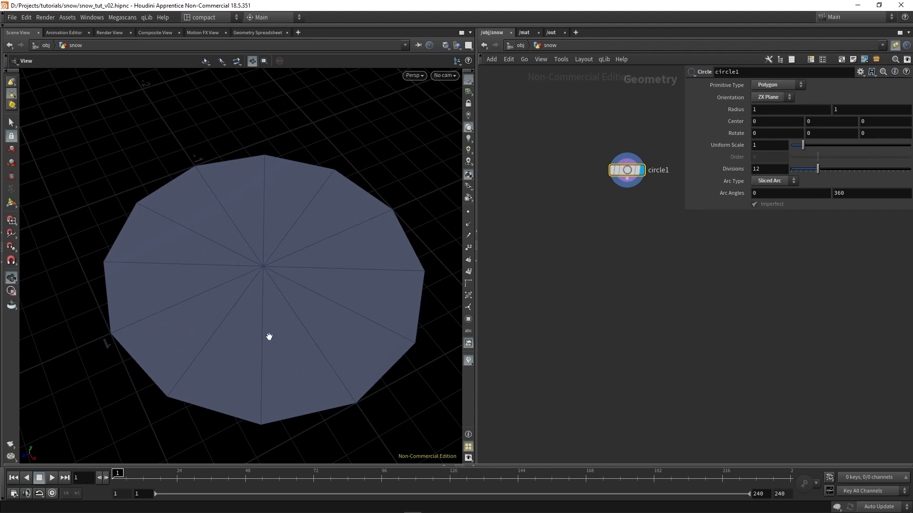
# Set the circle's divisions to 8
pyautogui.moveTo(293, 312); pyautogui.dragTo(270, 300)
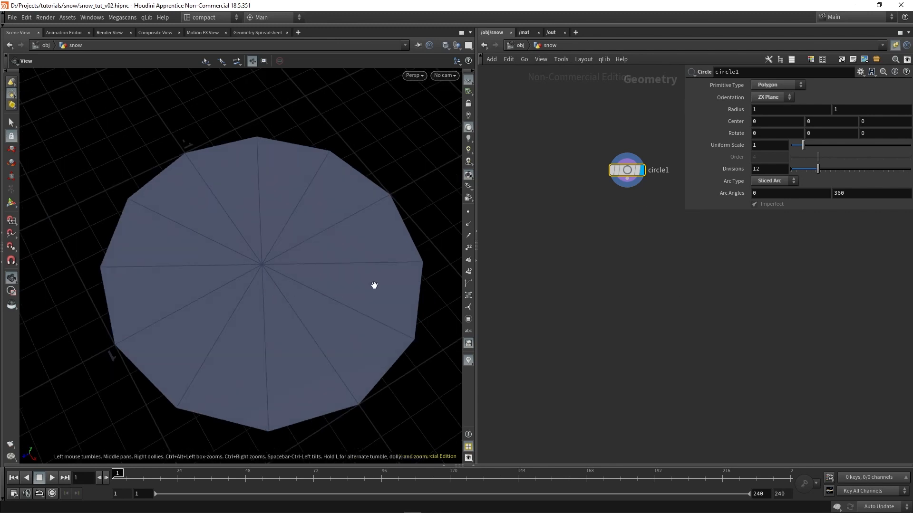
pyautogui.moveTo(299, 359); pyautogui.dragTo(315, 341)
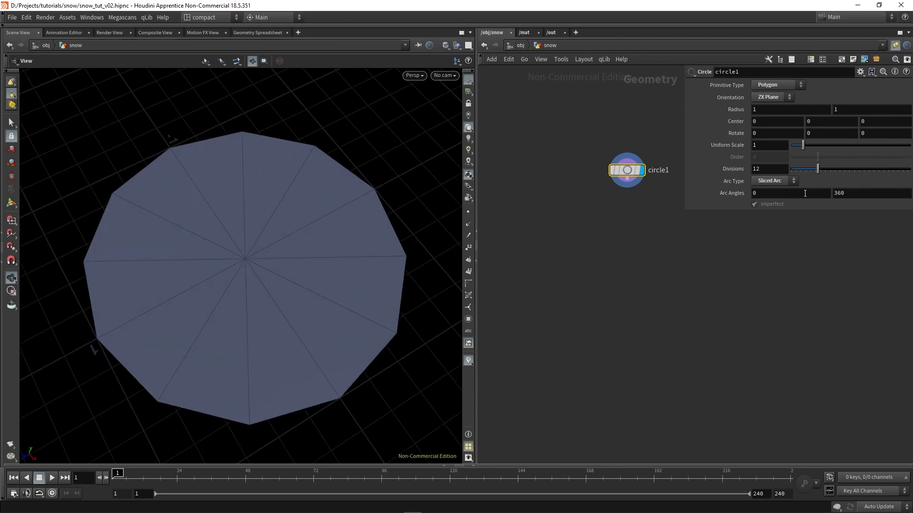
pyautogui.click(779, 169)
pyautogui.write('8')
pyautogui.press('Return')
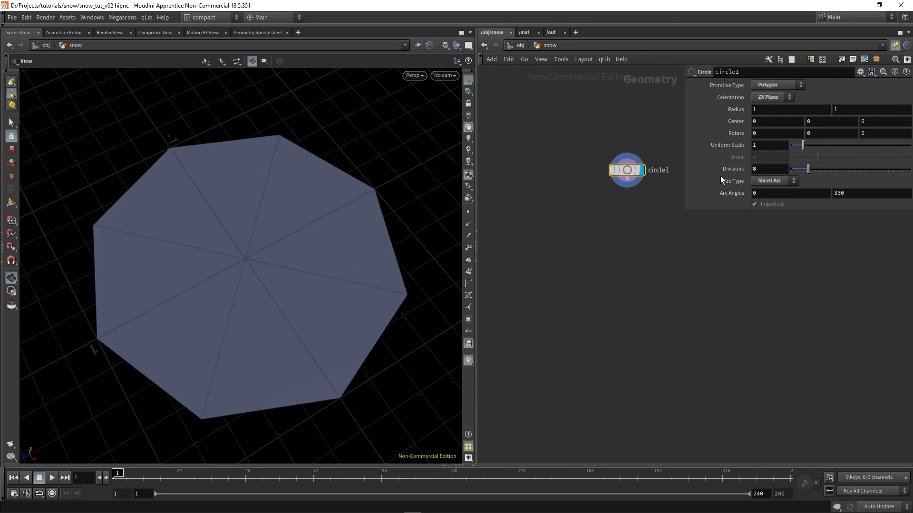
pyautogui.moveTo(224, 342); pyautogui.dragTo(244, 345)
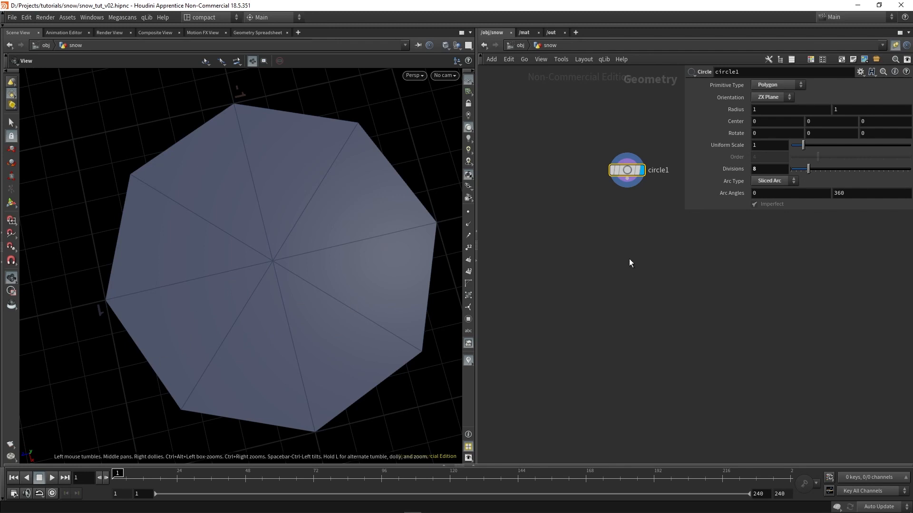
# Add a Blast node connected below the circle node
pyautogui.press('Tab')
pyautogui.write('blas')
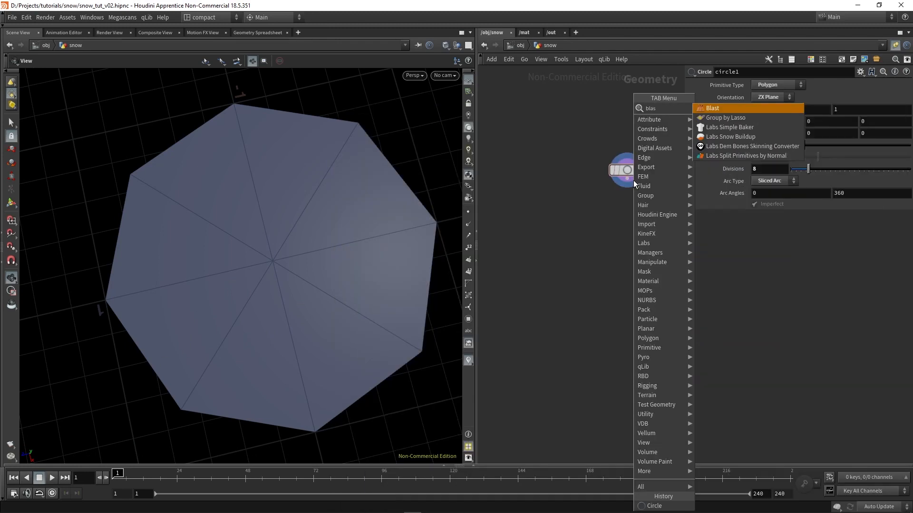
pyautogui.press('Return')
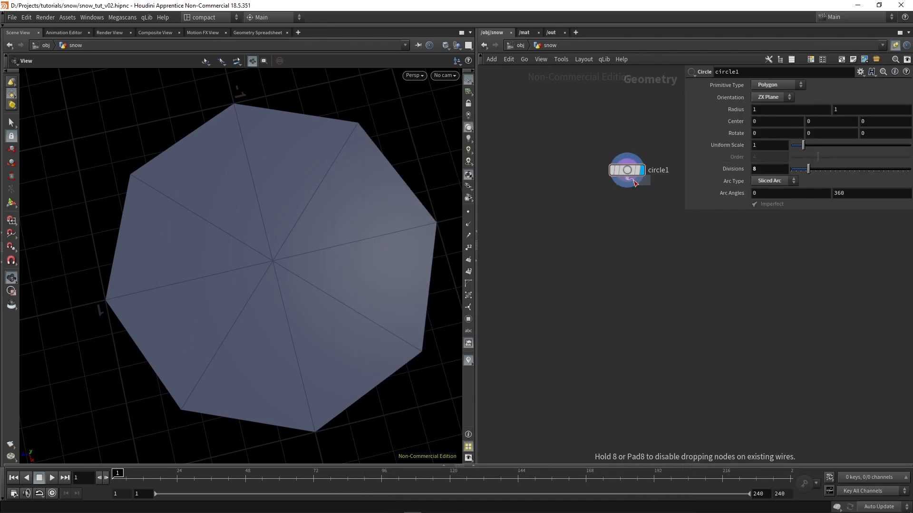
pyautogui.click(619, 208)
# Set the Blast group to 0 and enable Delete Non Selected so only that slice is kept
pyautogui.click(812, 84)
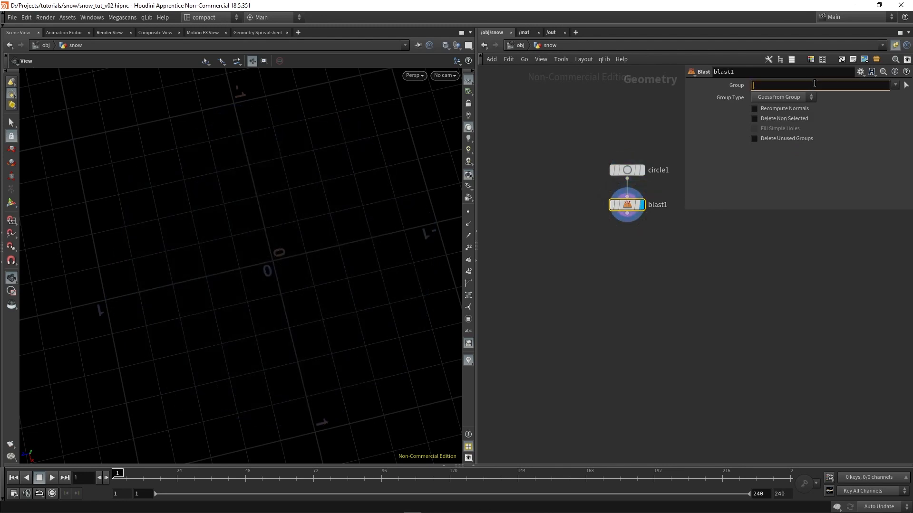
pyautogui.write('0')
pyautogui.press('Return')
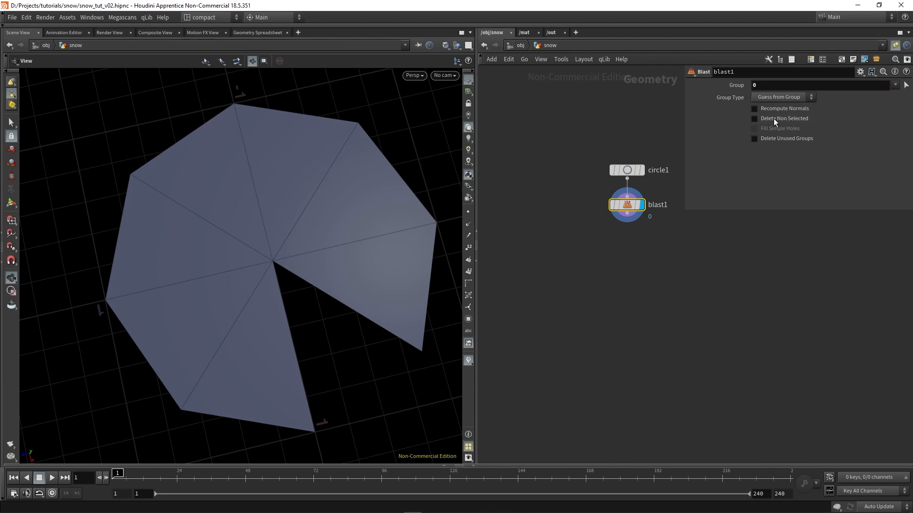
pyautogui.click(754, 118)
pyautogui.moveTo(326, 393); pyautogui.dragTo(333, 365)
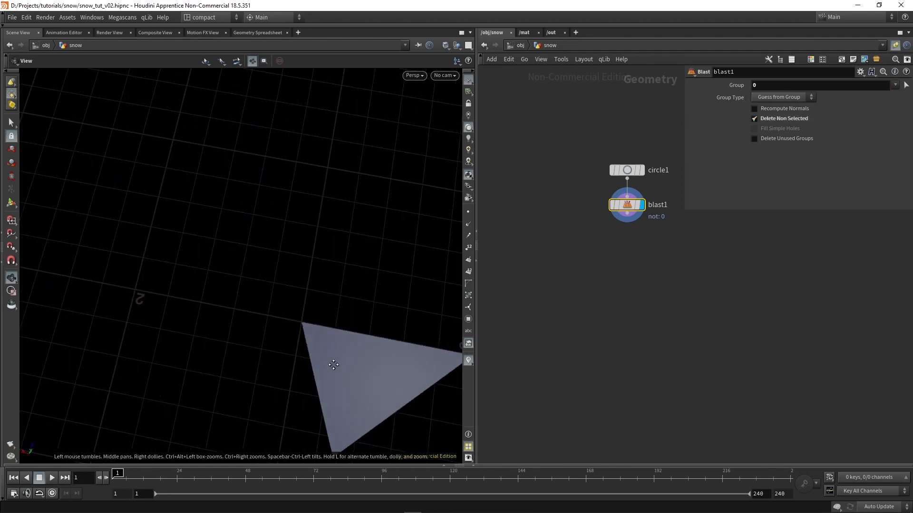
pyautogui.moveTo(333, 365); pyautogui.dragTo(253, 356, button='middle')
pyautogui.moveTo(253, 356); pyautogui.dragTo(251, 307)
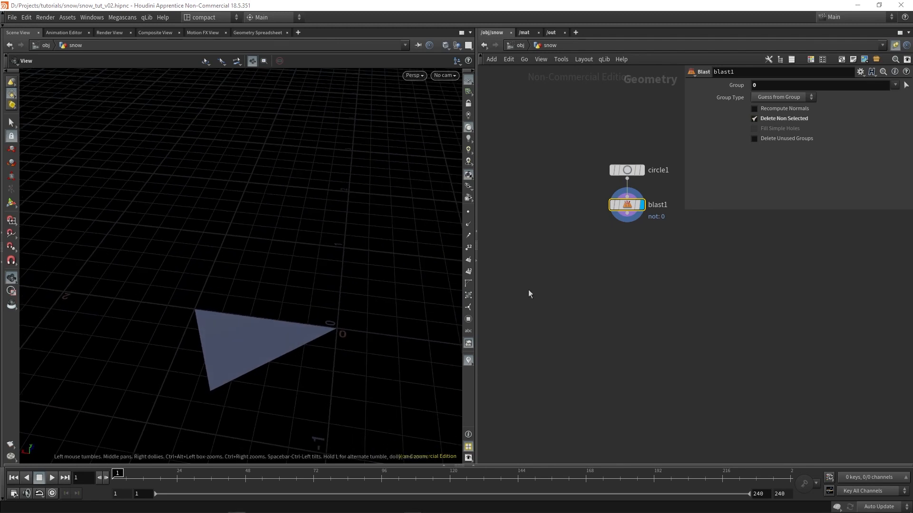
# Add a Remesh node below the Blast node and display its result
pyautogui.press('Tab')
pyautogui.write('re')
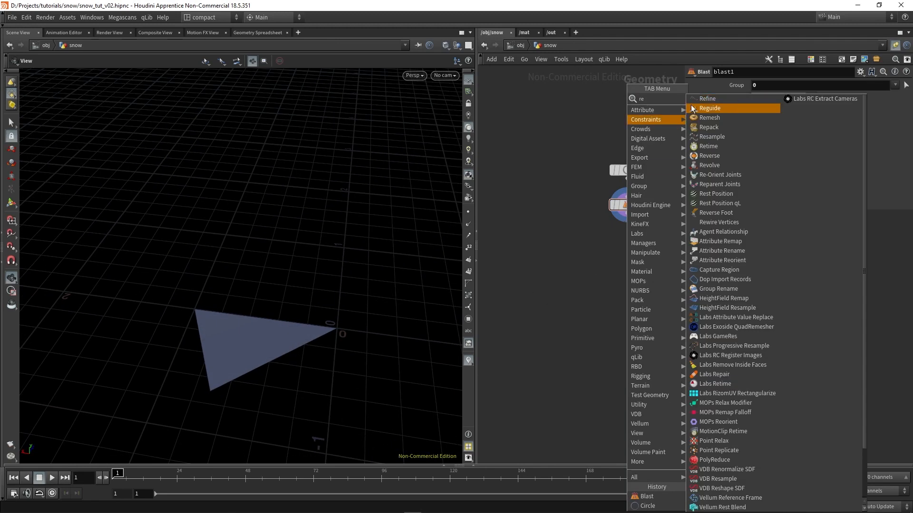
pyautogui.click(721, 118)
pyautogui.click(628, 241)
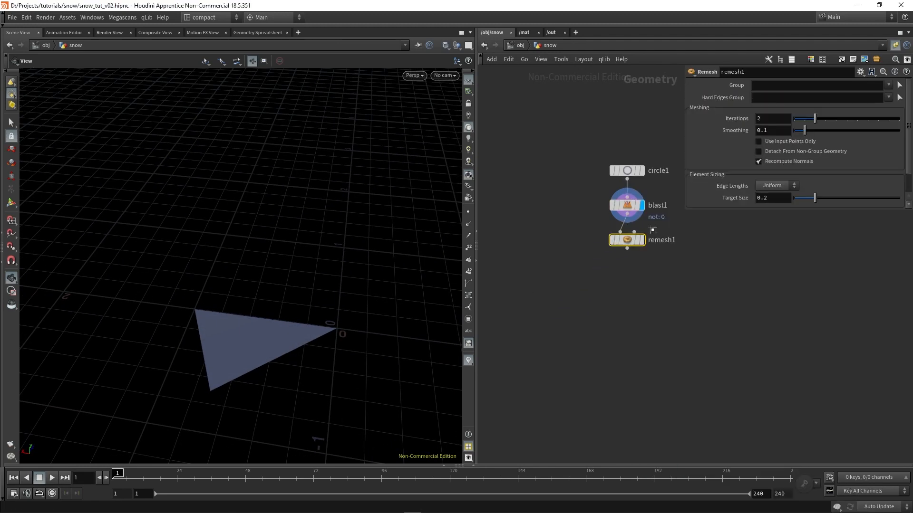
pyautogui.click(641, 239)
# Set the Remesh target size to 0.02 and inspect the denser triangle mesh
pyautogui.scroll(3, 310, 375)
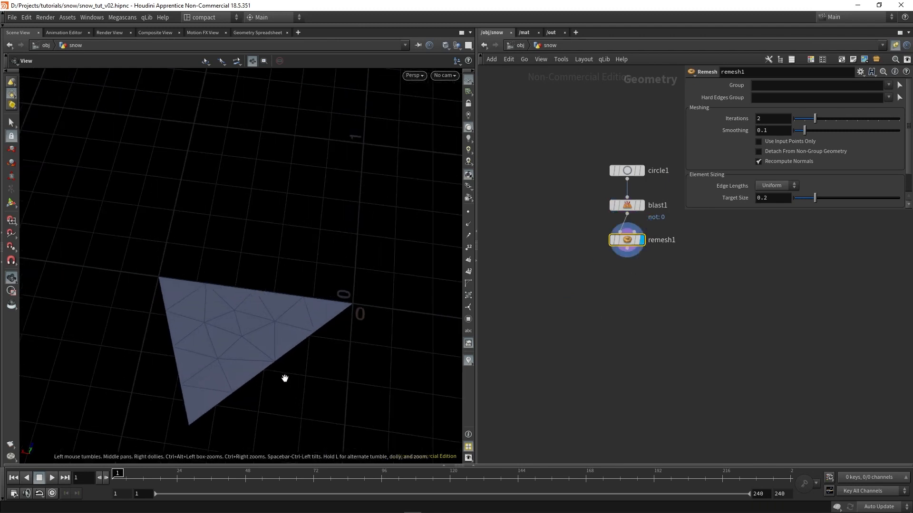
pyautogui.scroll(3, 275, 336)
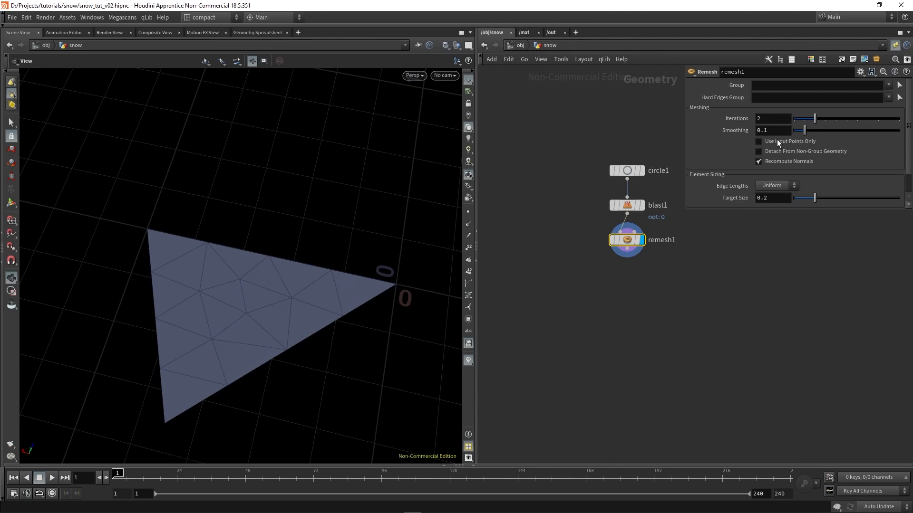
pyautogui.doubleClick(774, 201)
pyautogui.write('0.05')
pyautogui.press('BackSpace')
pyautogui.write('2')
pyautogui.press('Return')
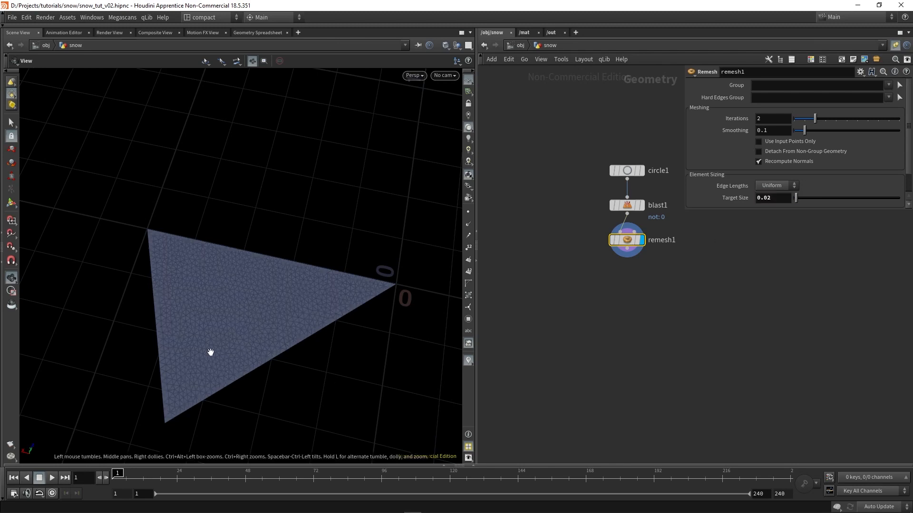
pyautogui.scroll(2, 266, 337)
pyautogui.moveTo(267, 337); pyautogui.dragTo(262, 332)
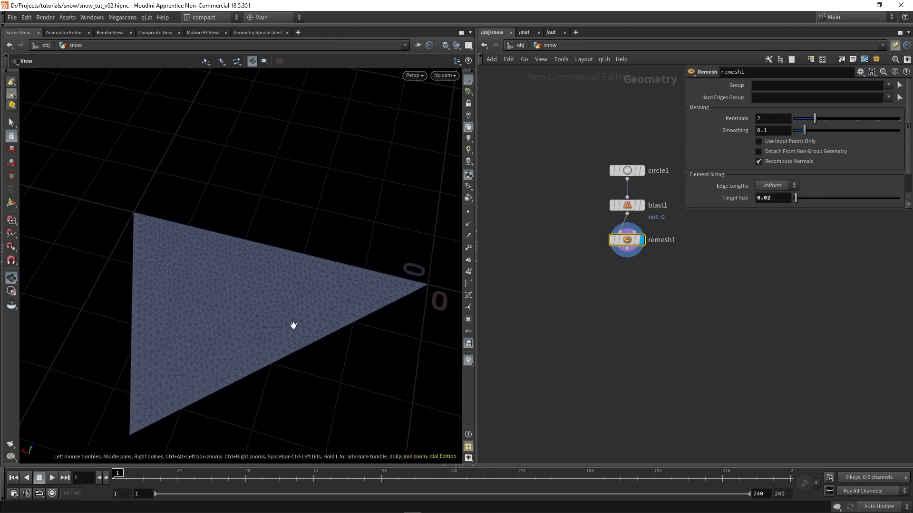
pyautogui.moveTo(285, 317); pyautogui.dragTo(253, 302, button='middle')
pyautogui.moveTo(254, 303); pyautogui.dragTo(217, 237, button='right')
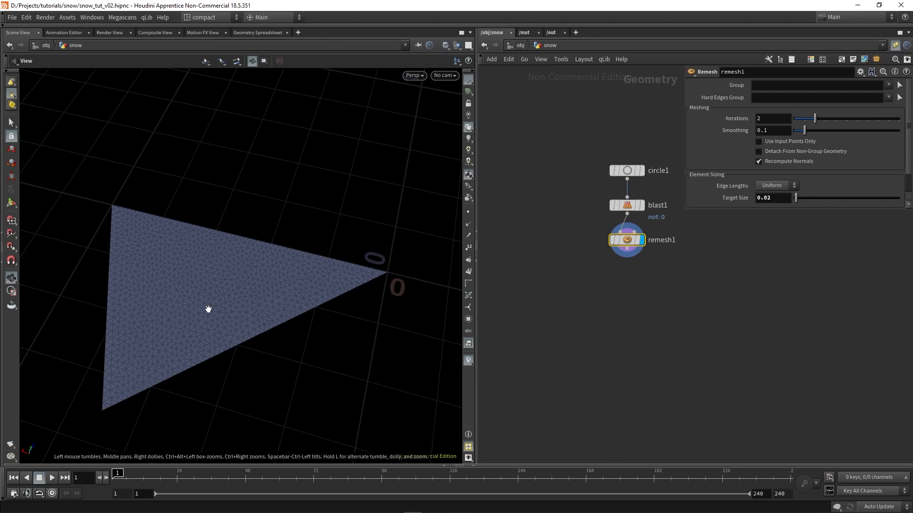
pyautogui.moveTo(222, 299); pyautogui.dragTo(224, 311)
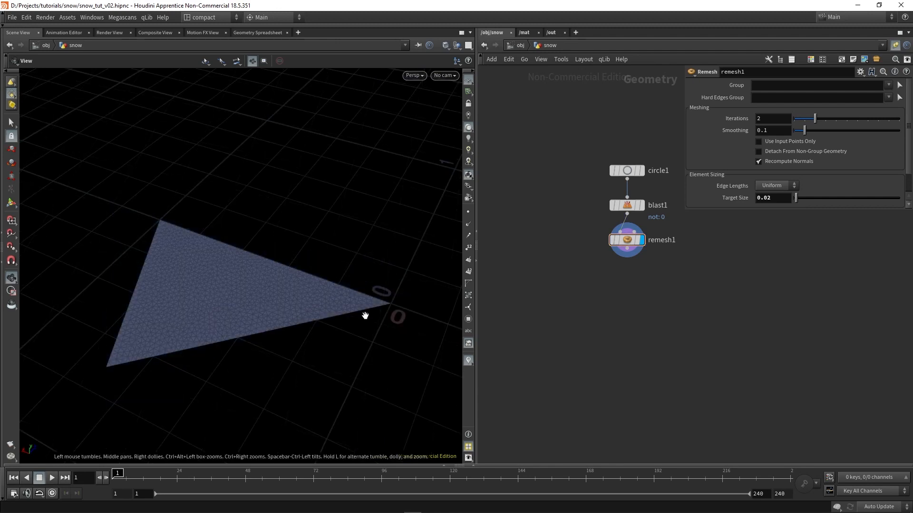
# Add an Attribute Noise node connected below the Remesh node
pyautogui.press('Tab')
pyautogui.write('attribn')
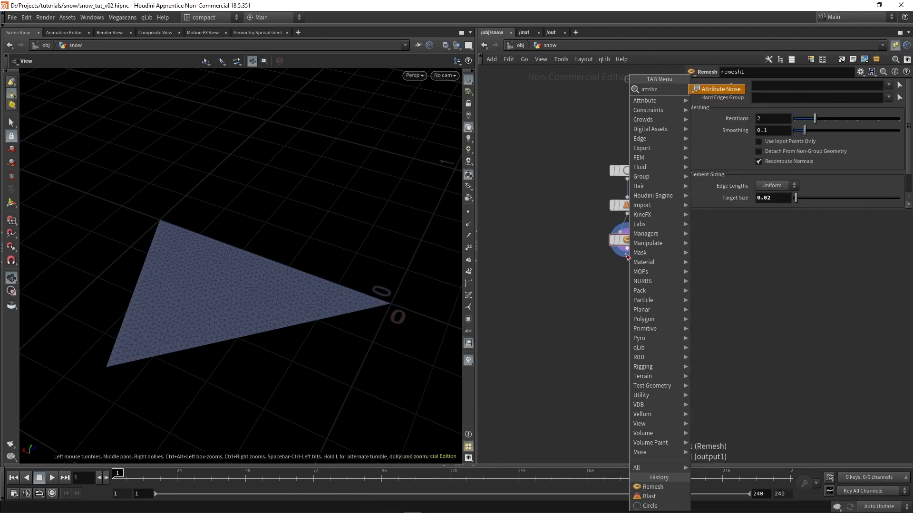
pyautogui.press('Return')
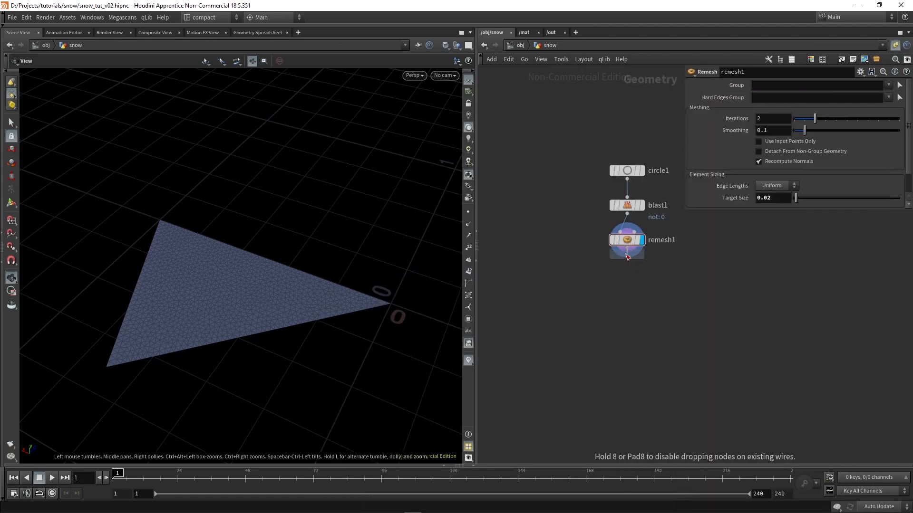
pyautogui.click(628, 274)
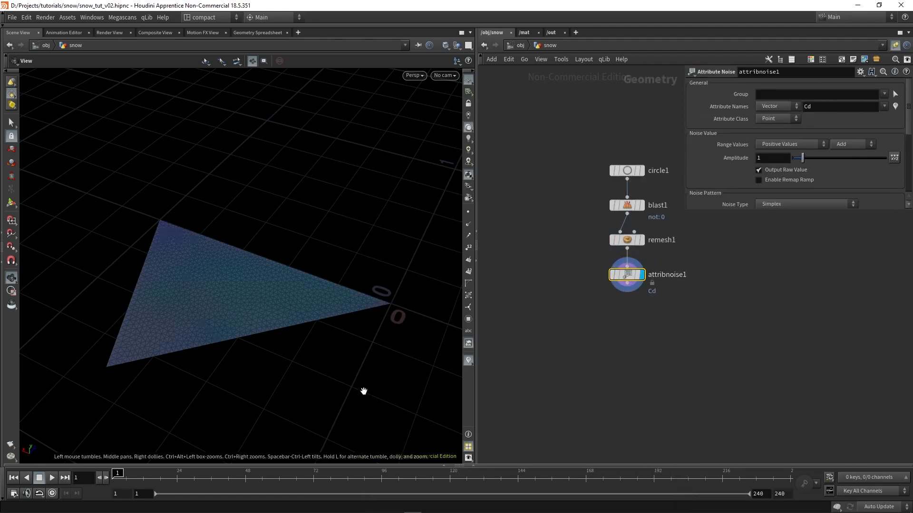
# Switch the viewport shading to Smooth Shaded and set the noise's Cd attribute type to Float
pyautogui.moveTo(179, 276)
pyautogui.mouseDown()
pyautogui.moveTo(197, 322)
pyautogui.moveTo(201, 310)
pyautogui.mouseUp()
pyautogui.hotkey('shift', 'w')
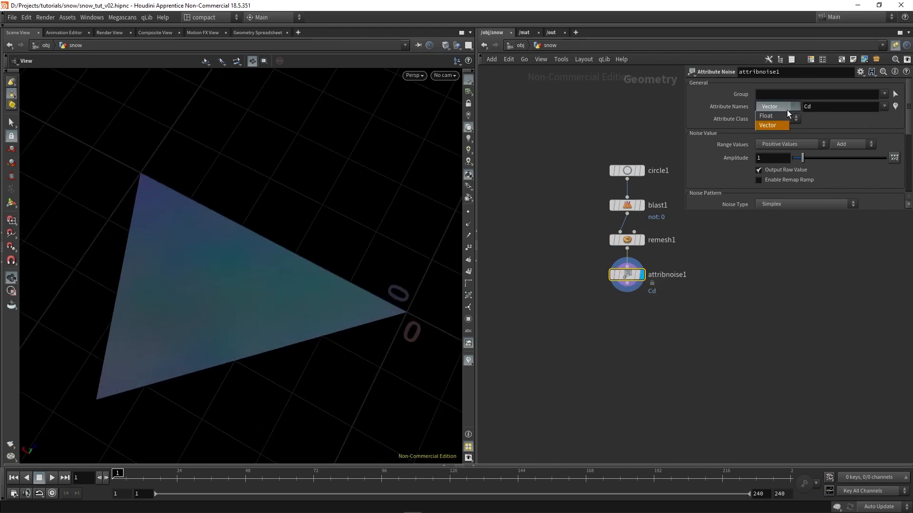
pyautogui.click(778, 118)
# Turn off Tint Backfaces in the viewport display options and close the options window
pyautogui.moveTo(224, 313); pyautogui.dragTo(288, 222)
pyautogui.press('d')
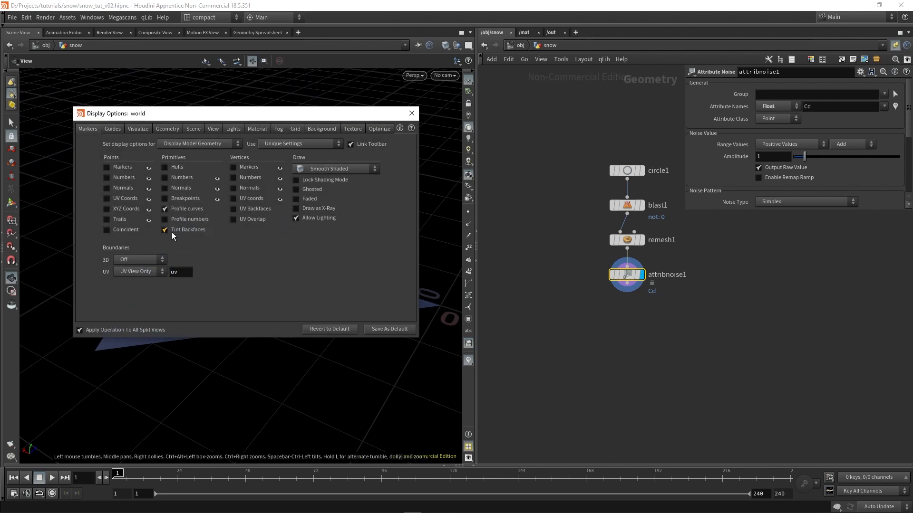
pyautogui.moveTo(210, 107); pyautogui.dragTo(305, 320)
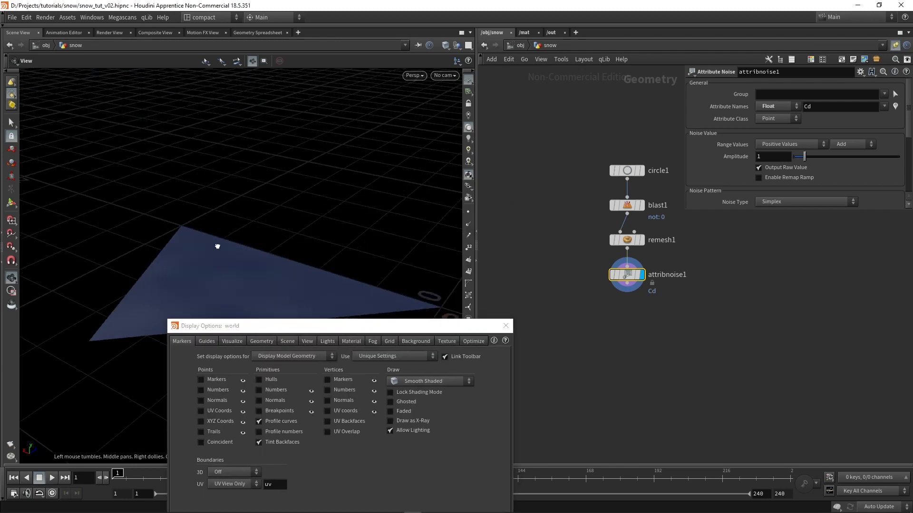
pyautogui.moveTo(218, 244); pyautogui.dragTo(220, 171, button='right')
pyautogui.moveTo(219, 171)
pyautogui.mouseDown()
pyautogui.moveTo(220, 258)
pyautogui.moveTo(281, 292)
pyautogui.mouseUp()
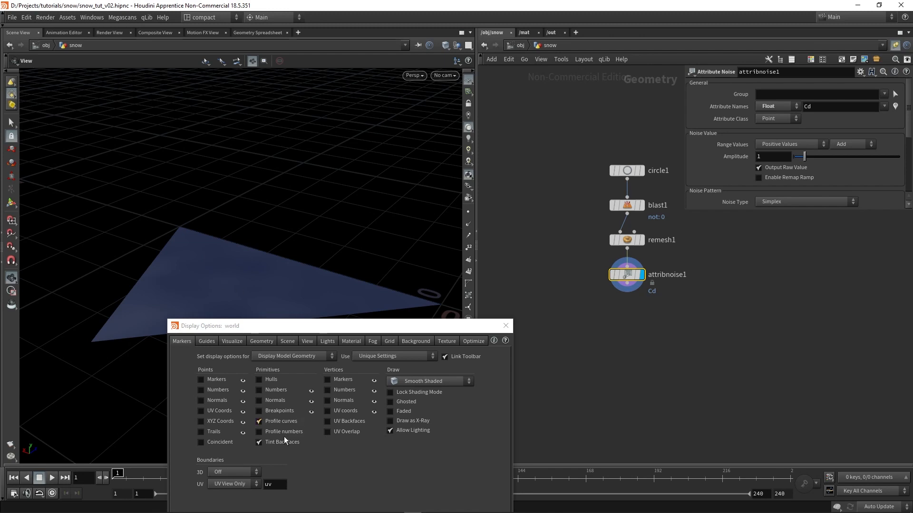
pyautogui.moveTo(255, 312); pyautogui.dragTo(249, 291)
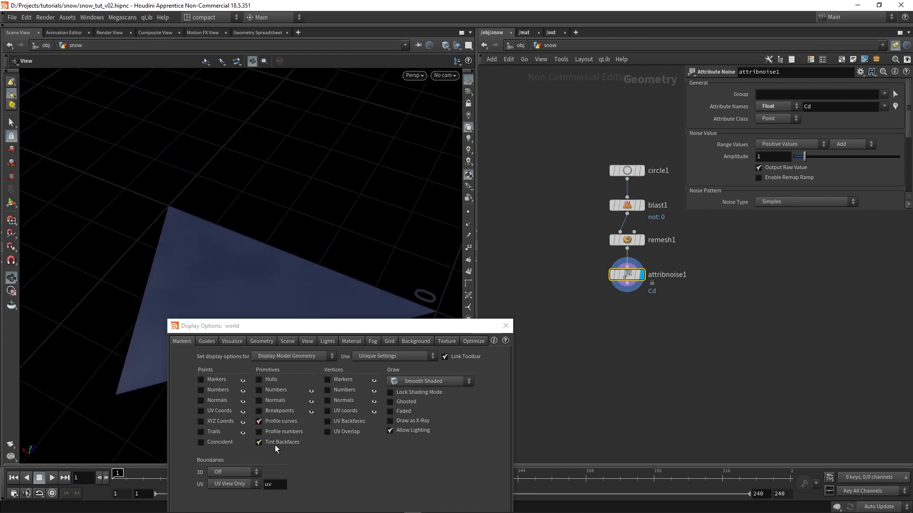
pyautogui.click(260, 443)
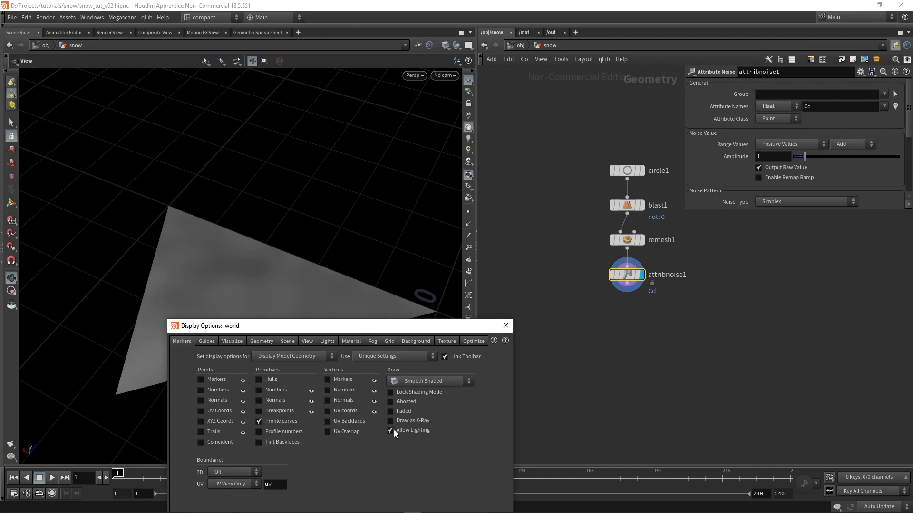
pyautogui.click(507, 326)
# Set the Attribute Noise type to Worley/Cellular | Manhattan F2-F1
pyautogui.moveTo(257, 380); pyautogui.dragTo(250, 275)
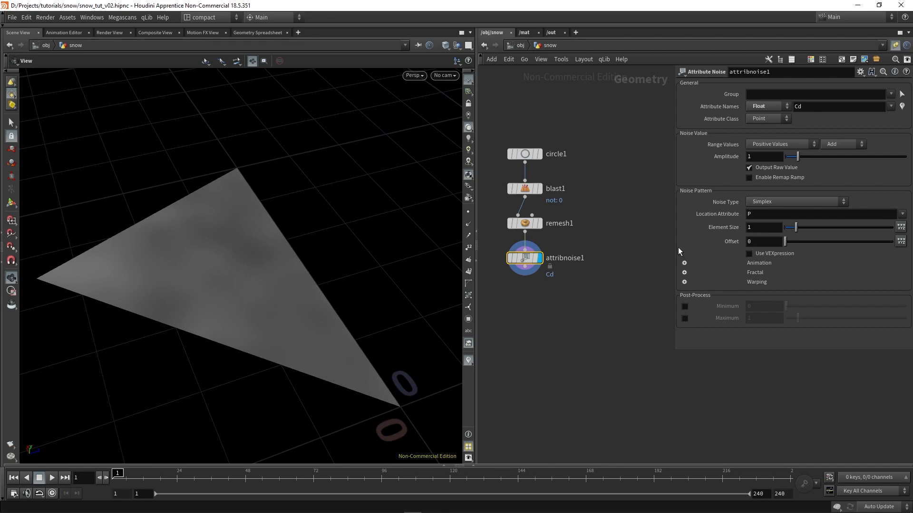
pyautogui.click(760, 203)
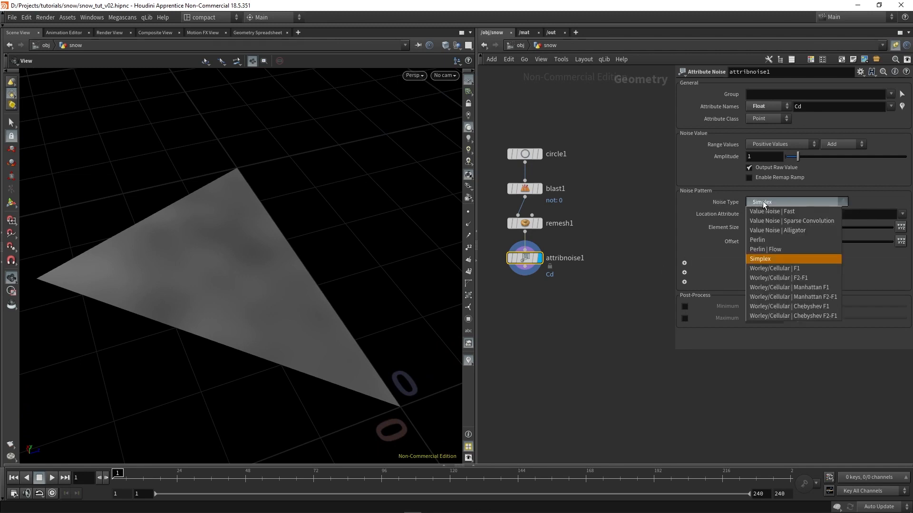
pyautogui.click(830, 299)
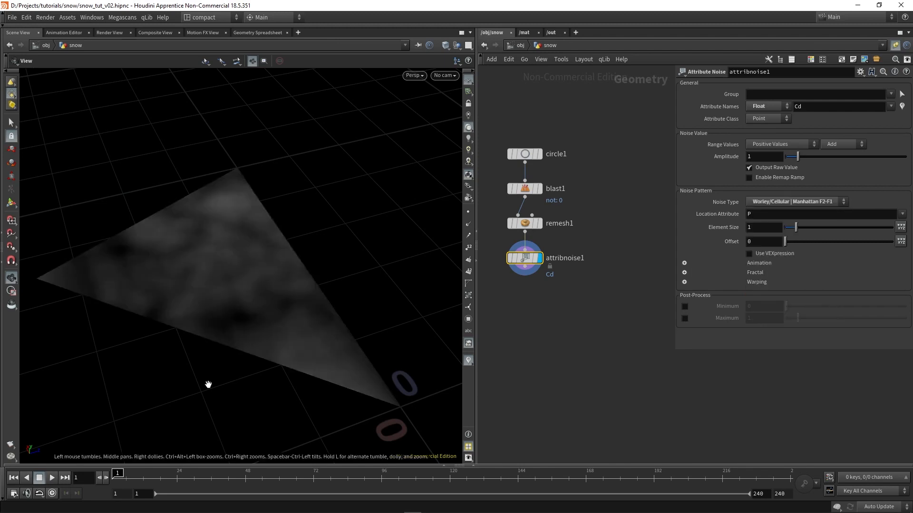
# Inspect the noise pattern on the triangle and enable the Remap Ramp on the Attribute Noise node
pyautogui.moveTo(263, 291); pyautogui.dragTo(264, 319)
pyautogui.moveTo(244, 276); pyautogui.dragTo(265, 284, button='middle')
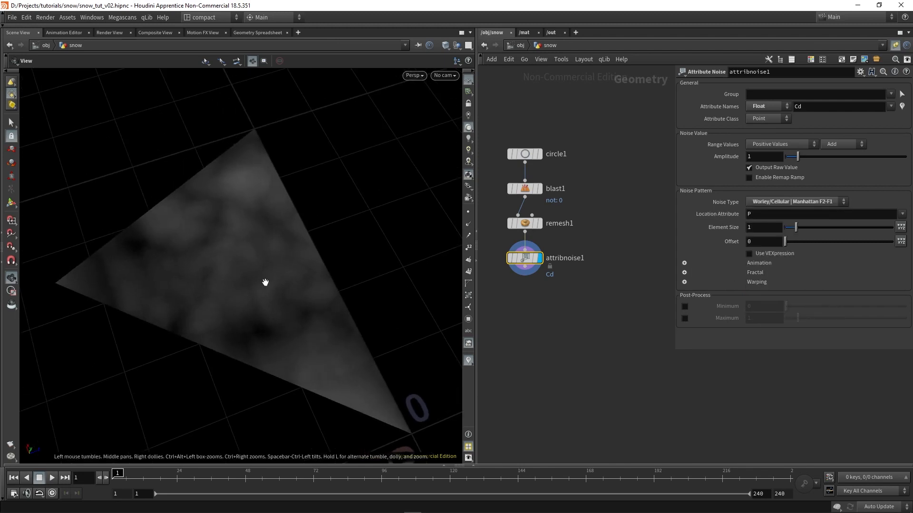
pyautogui.scroll(-1, 265, 284)
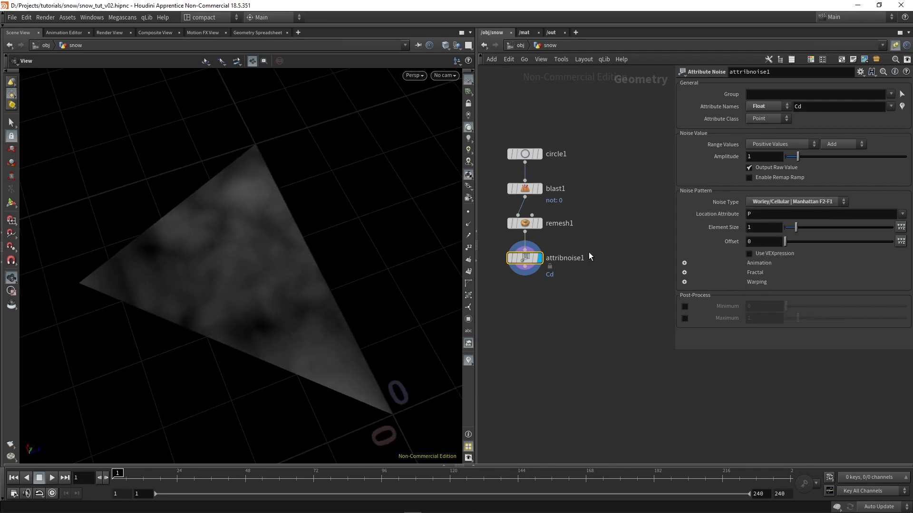
pyautogui.click(773, 177)
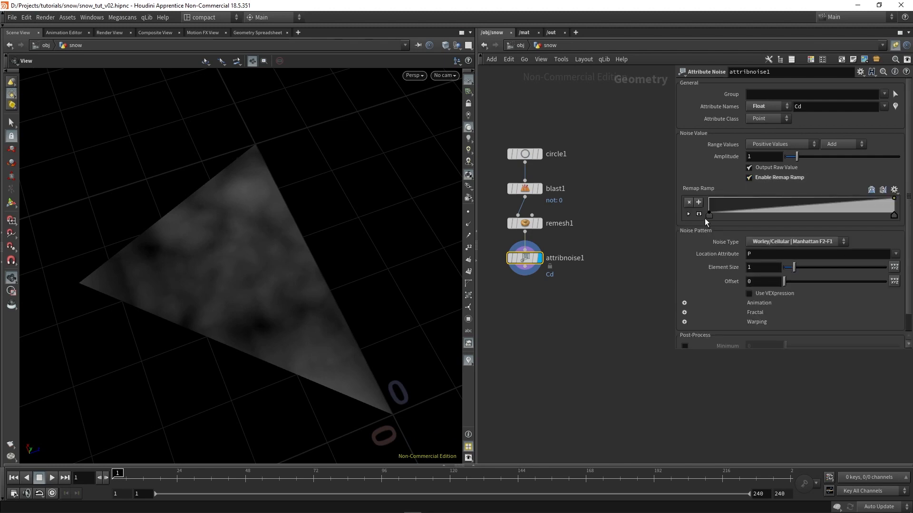
# Try shifting the remap ramp's first point about a quarter of the way along, and return it to the ramp's start
pyautogui.moveTo(706, 219); pyautogui.dragTo(753, 219)
pyautogui.moveTo(894, 215)
pyautogui.mouseDown()
pyautogui.moveTo(806, 209)
pyautogui.moveTo(909, 211)
pyautogui.mouseUp()
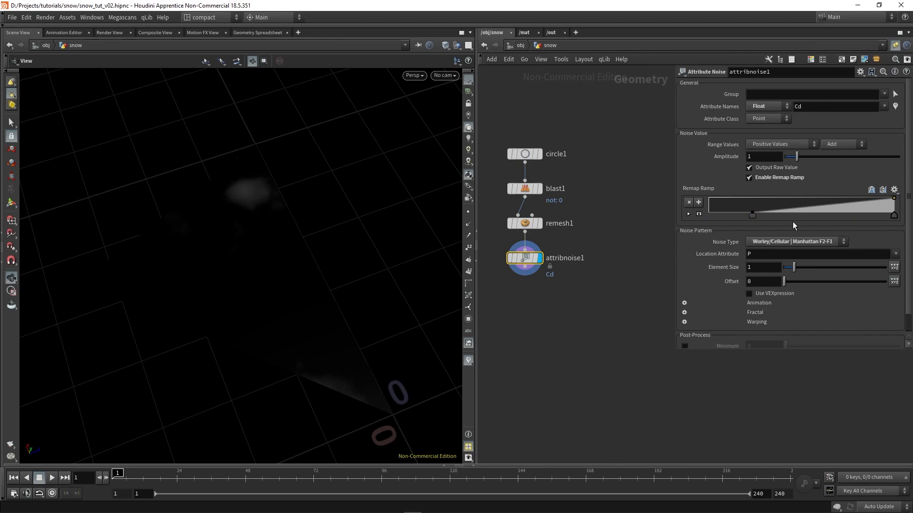
pyautogui.moveTo(751, 217); pyautogui.dragTo(708, 215)
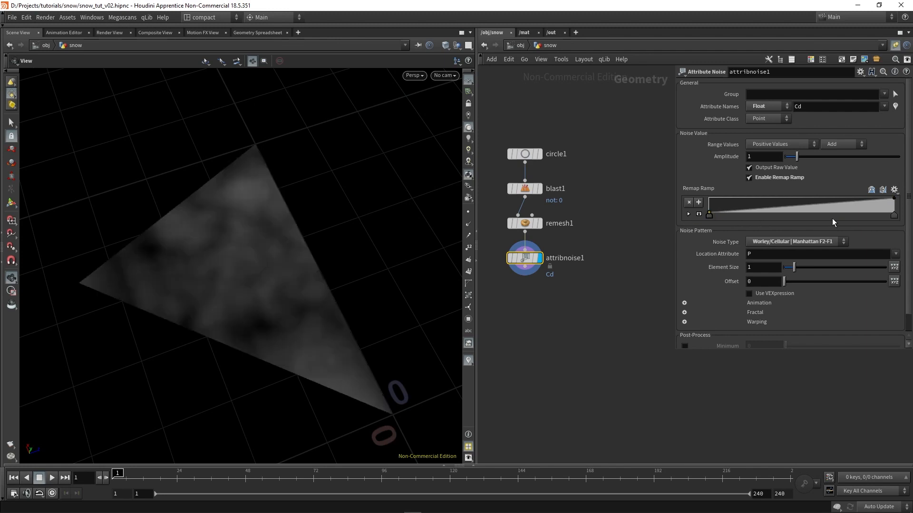
# Reverse the remap ramp on the Attribute Noise node and move its end point to about a fifth of the ramp
pyautogui.click(871, 190)
pyautogui.moveTo(883, 215); pyautogui.dragTo(749, 224)
pyautogui.moveTo(183, 289); pyautogui.dragTo(200, 248)
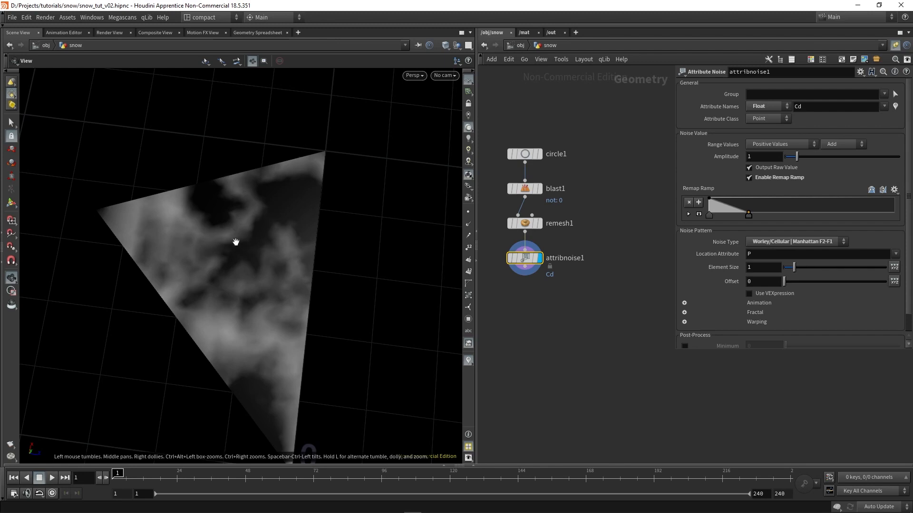
pyautogui.moveTo(220, 267); pyautogui.dragTo(294, 280)
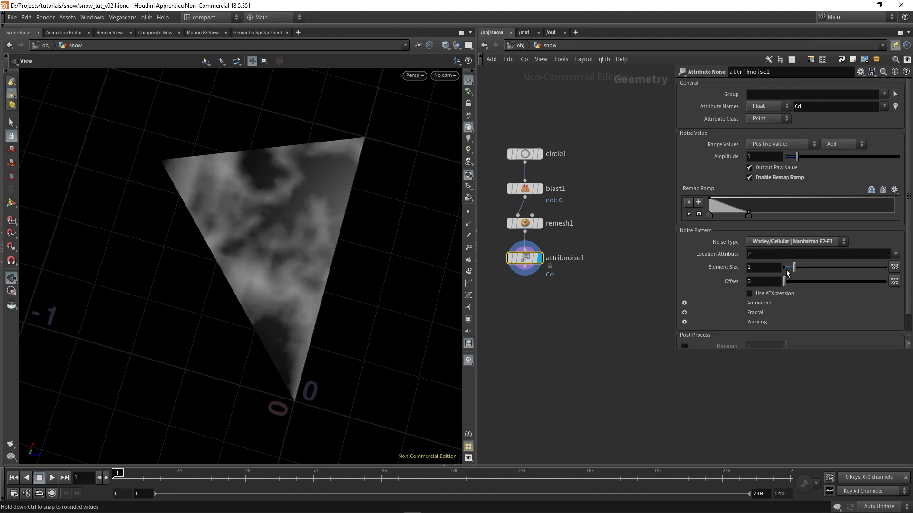
# Set the noise Element Size to 0.8 and check the pattern on the triangle
pyautogui.moveTo(759, 268); pyautogui.dragTo(719, 268)
pyautogui.write('0.8')
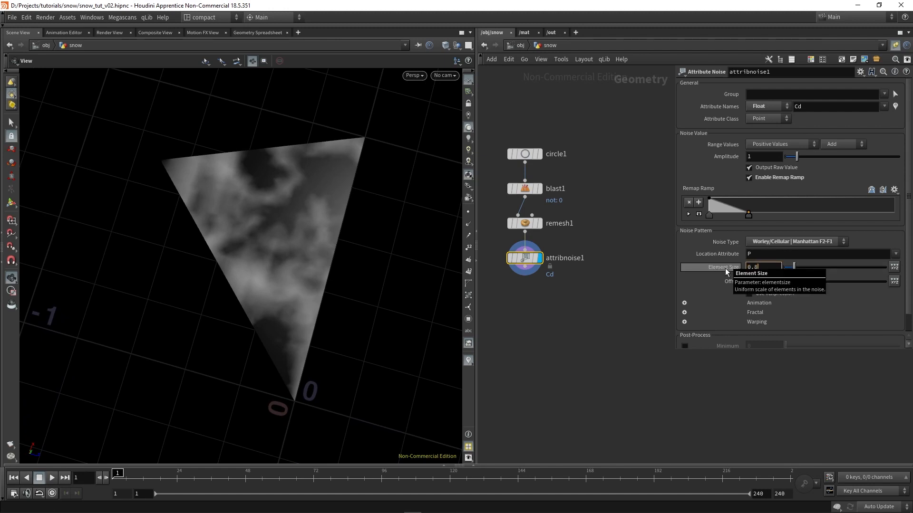
pyautogui.press('Return')
pyautogui.moveTo(326, 275); pyautogui.dragTo(329, 309)
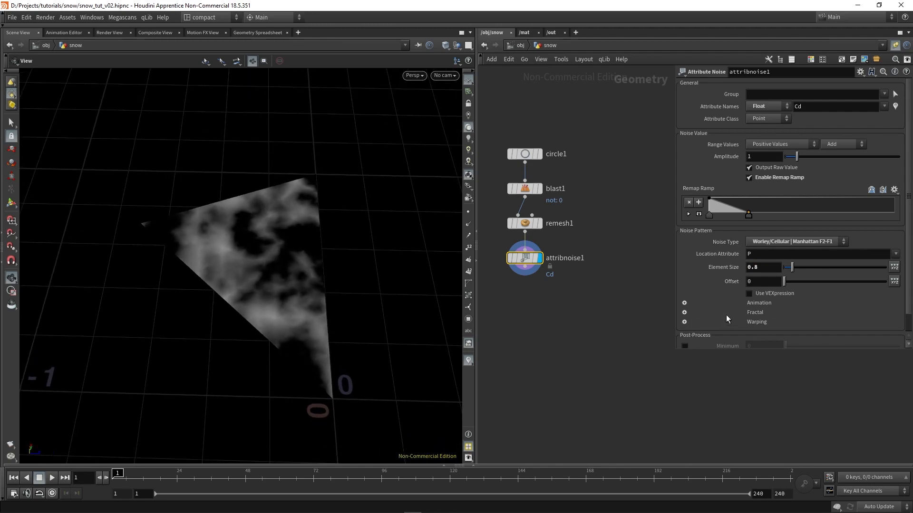
# Enable the Post-Process Minimum and Maximum limits on the noise, keeping them at 0 and 1
pyautogui.scroll(-2, 726, 315)
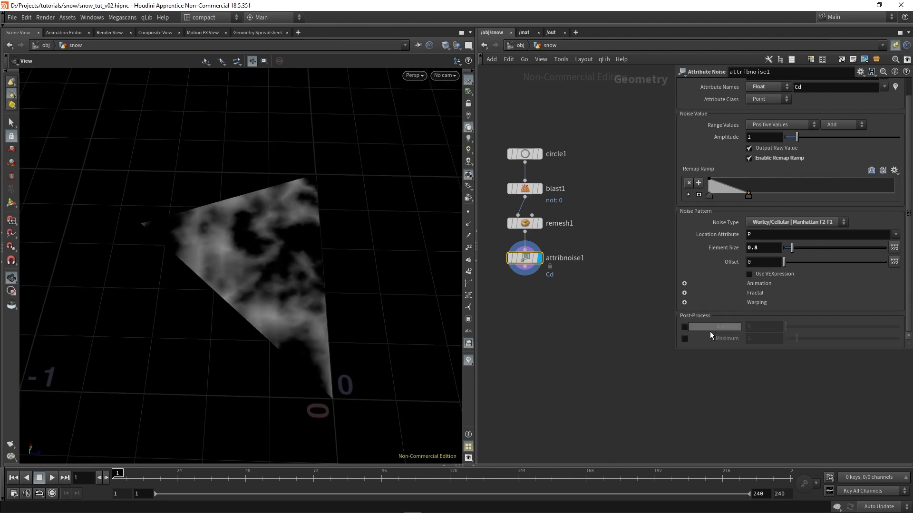
pyautogui.click(684, 328)
pyautogui.click(685, 339)
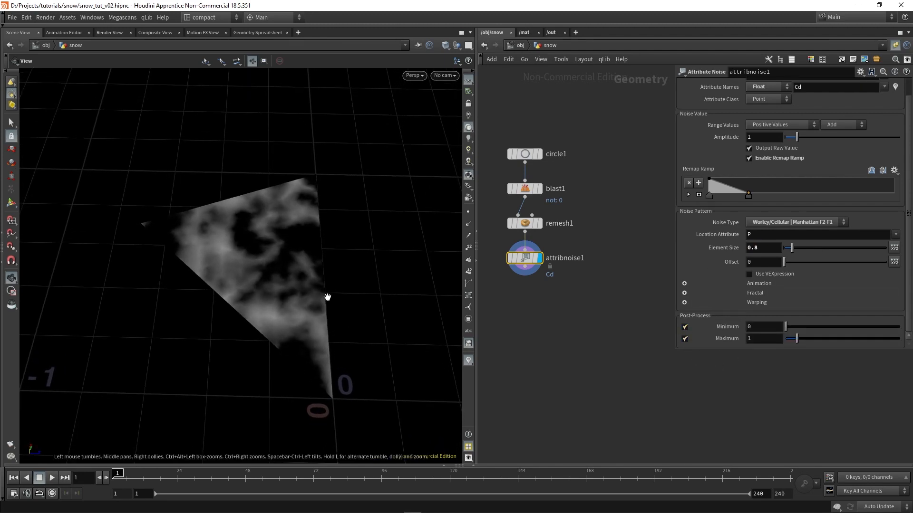
pyautogui.moveTo(326, 302); pyautogui.dragTo(307, 305)
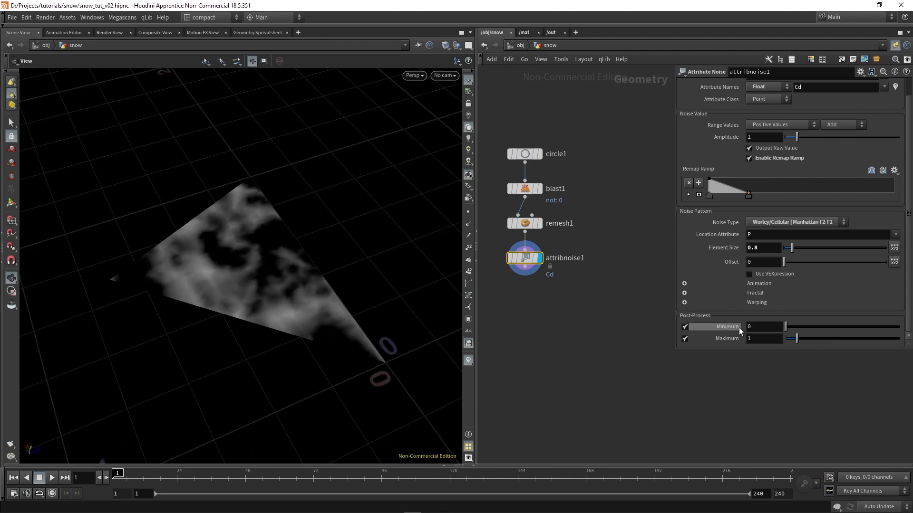
pyautogui.scroll(2, 712, 348)
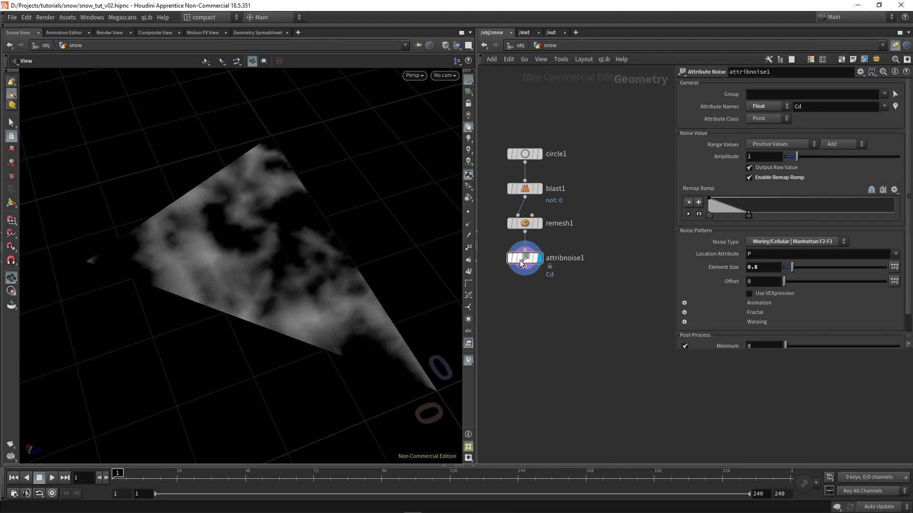
# Change the Attribute Noise node's Attribute Class to Primitive and inspect the faceted result
pyautogui.click(761, 120)
pyautogui.click(775, 147)
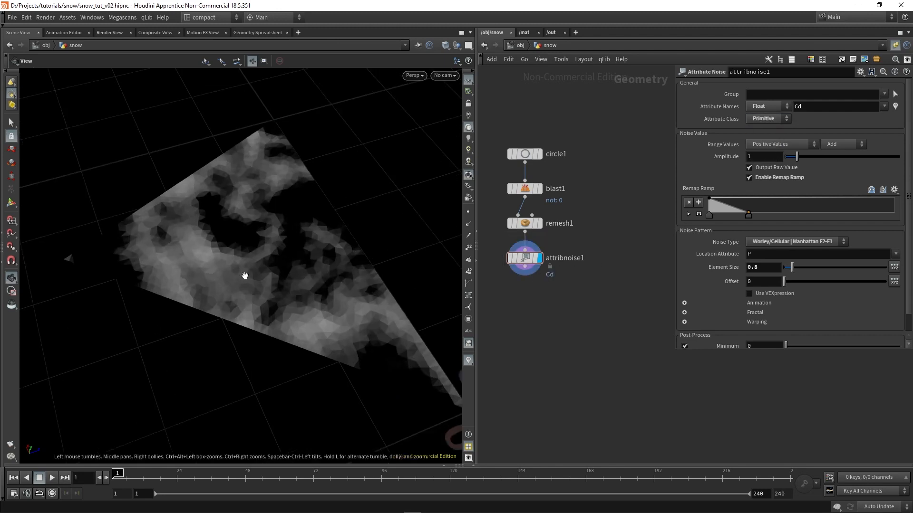
pyautogui.moveTo(245, 271); pyautogui.dragTo(310, 203)
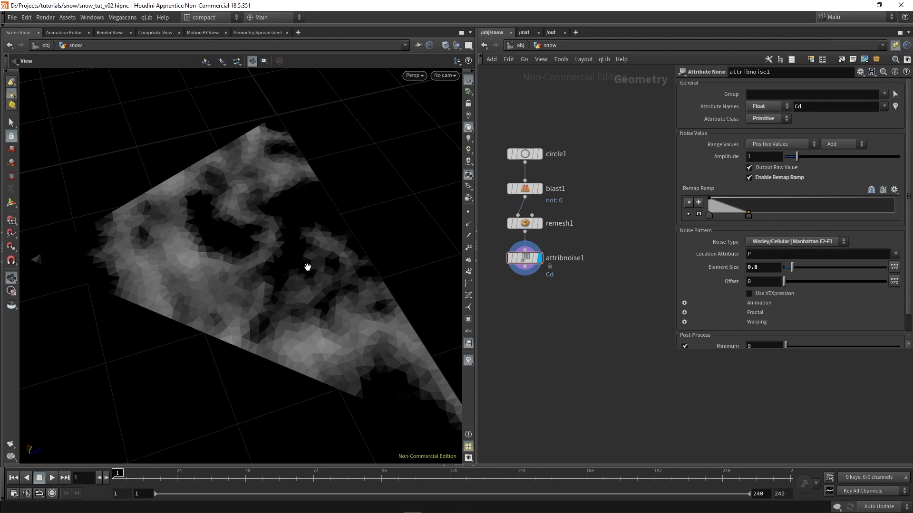
# Append a Blast node below the Attribute Noise node
pyautogui.press('Tab')
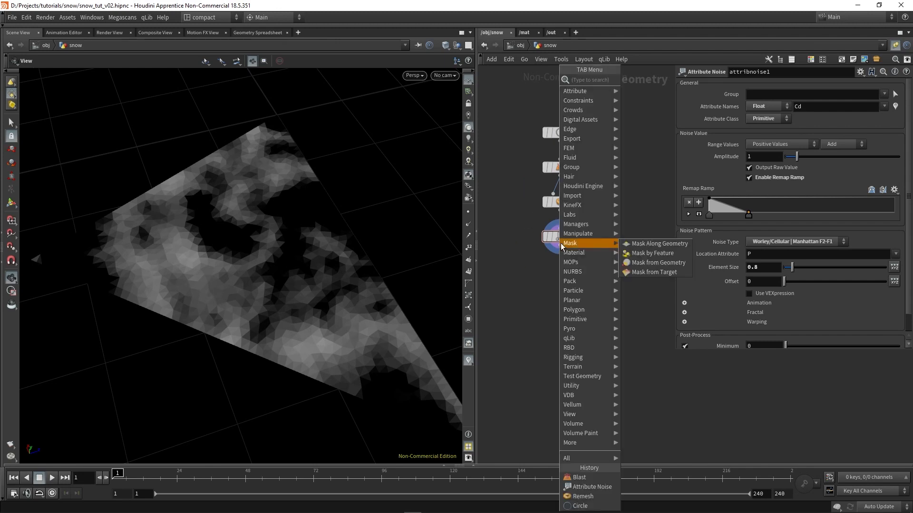
pyautogui.write('blas')
pyautogui.press('Return')
pyautogui.click(578, 274)
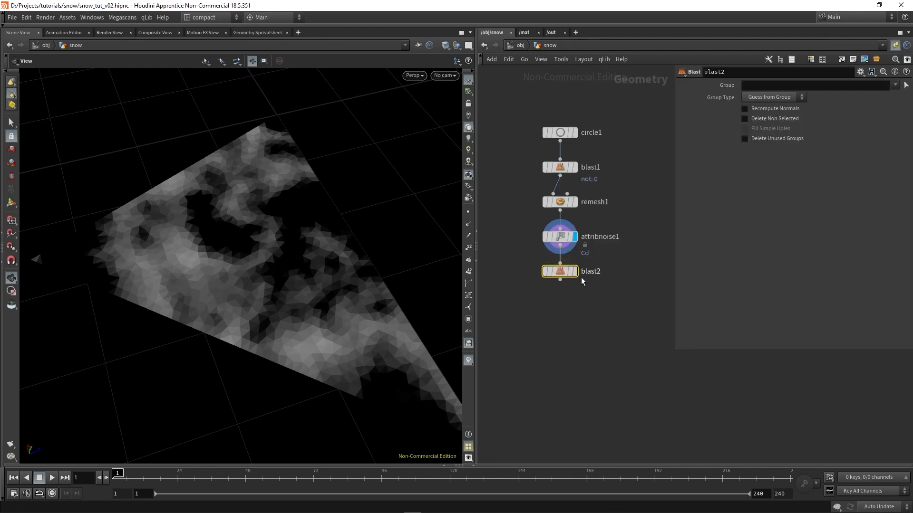
pyautogui.click(768, 85)
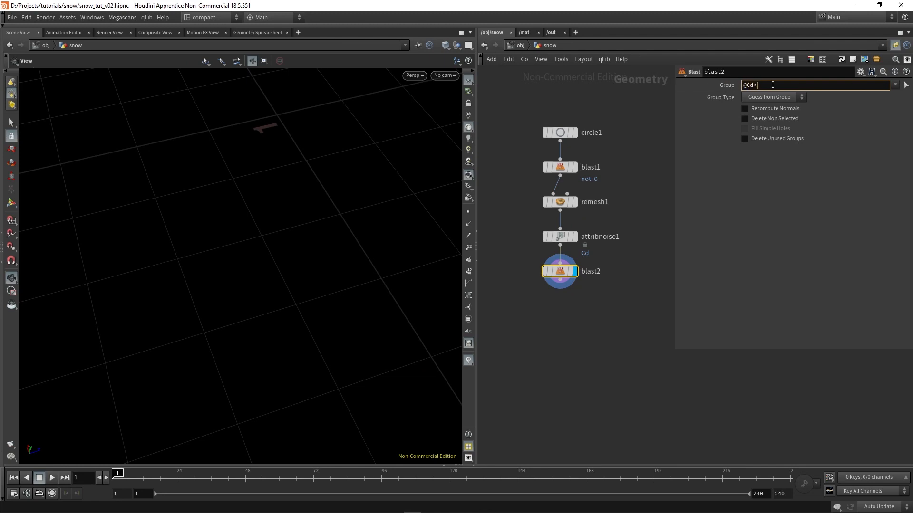
pyautogui.write('@Cd<0.2')
pyautogui.press('Return')
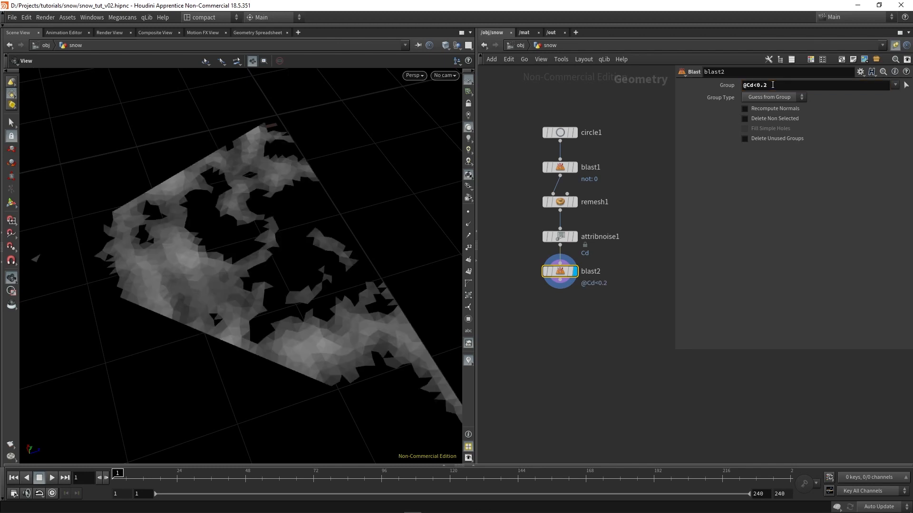
pyautogui.scroll(3, 301, 268)
pyautogui.moveTo(302, 268); pyautogui.dragTo(282, 237)
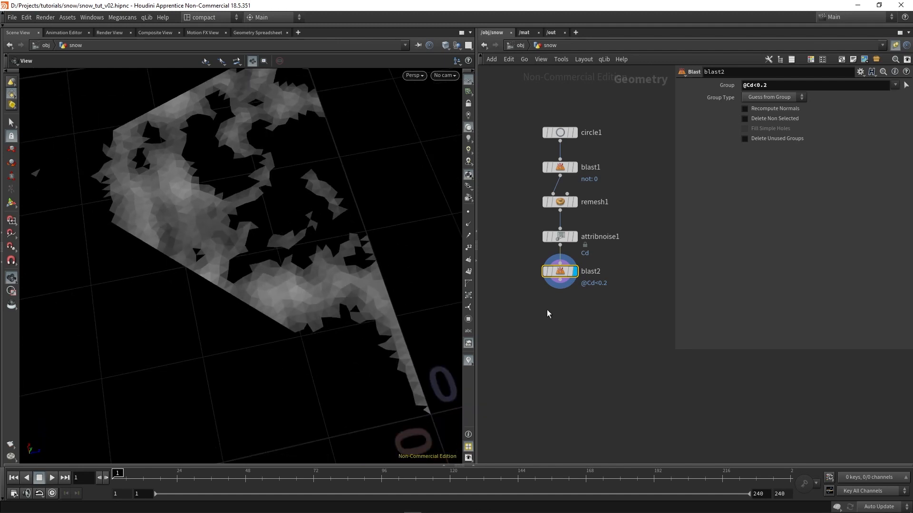
# Append a Mirror node after the second Blast node and display its result
pyautogui.press('Tab')
pyautogui.write('mirror')
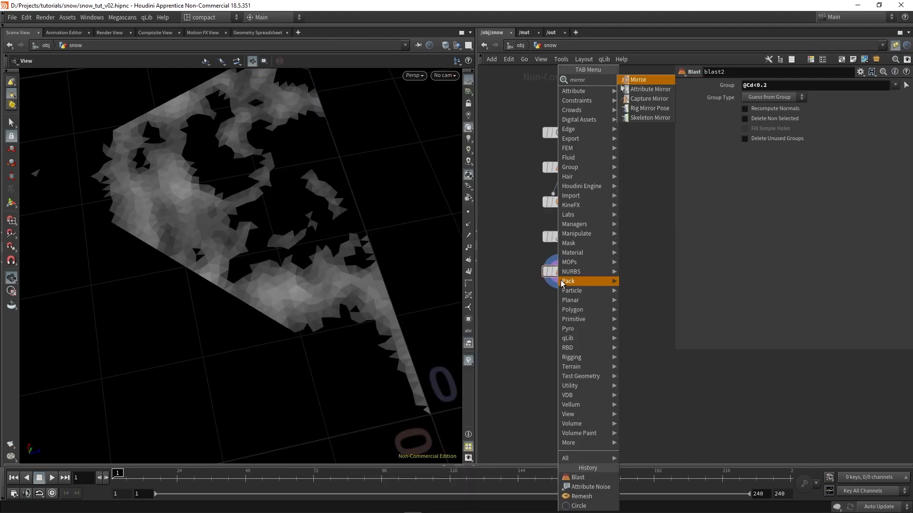
pyautogui.press('Return')
pyautogui.click(564, 307)
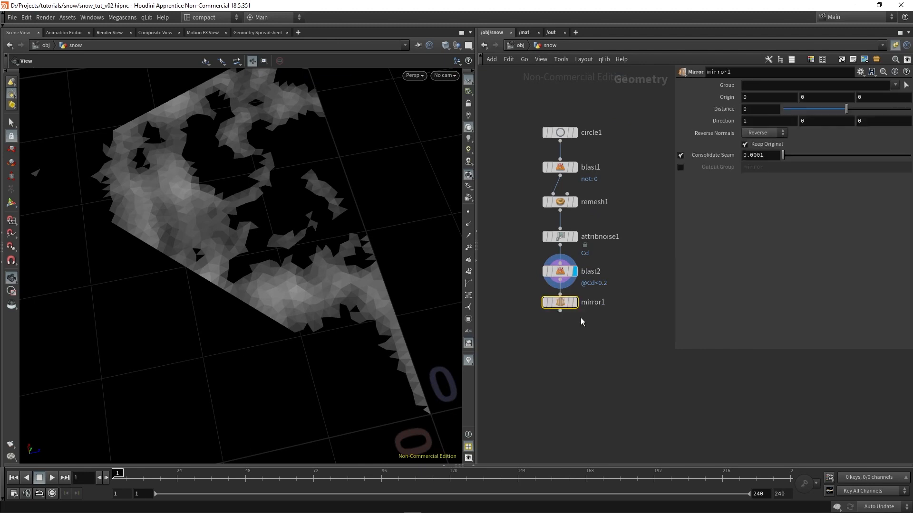
pyautogui.click(575, 307)
pyautogui.moveTo(316, 323); pyautogui.dragTo(225, 276)
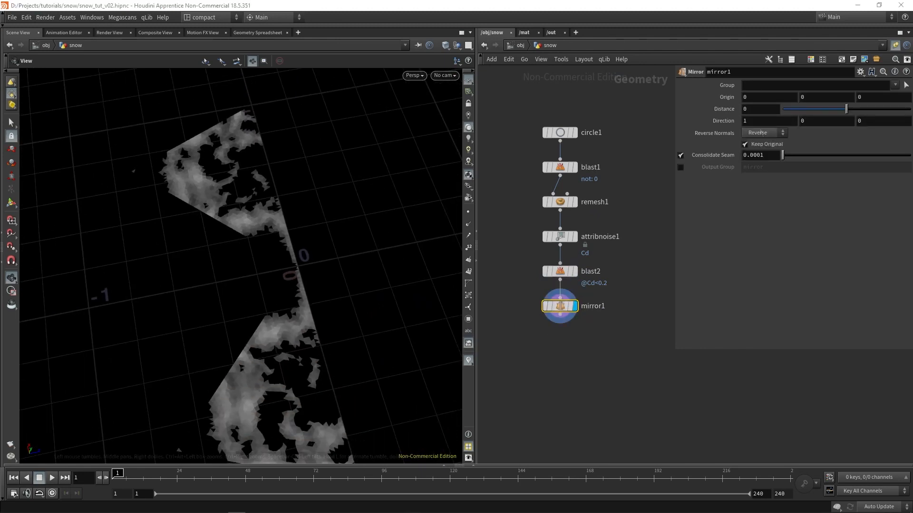
# Set the Mirror node's Direction to 0, 0, 1
pyautogui.moveTo(752, 122); pyautogui.dragTo(699, 136)
pyautogui.write('0')
pyautogui.press('Tab')
pyautogui.press('Tab')
pyautogui.write('1')
pyautogui.press('Return')
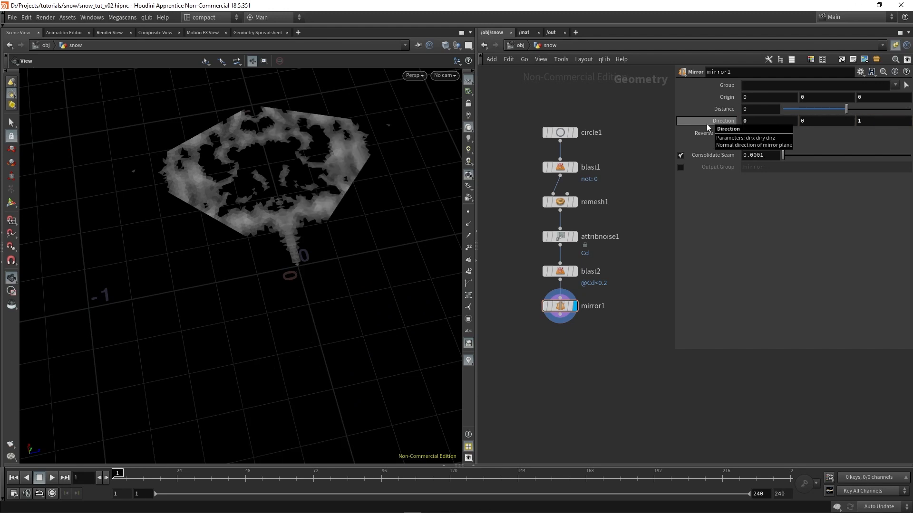
pyautogui.scroll(2, 279, 184)
pyautogui.scroll(2, 279, 184)
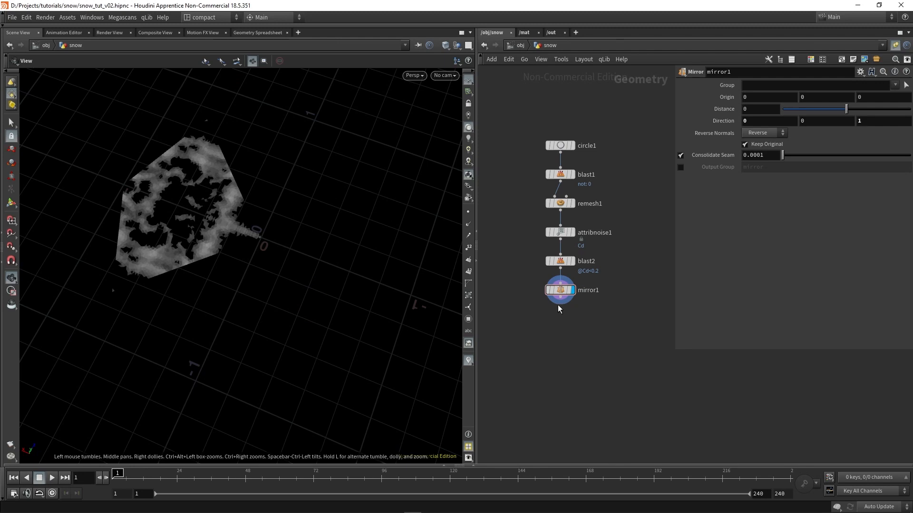
# Append a Copy and Transform node after the Mirror node and display it
pyautogui.rightClick(558, 305)
pyautogui.press('Escape')
pyautogui.rightClick(567, 299)
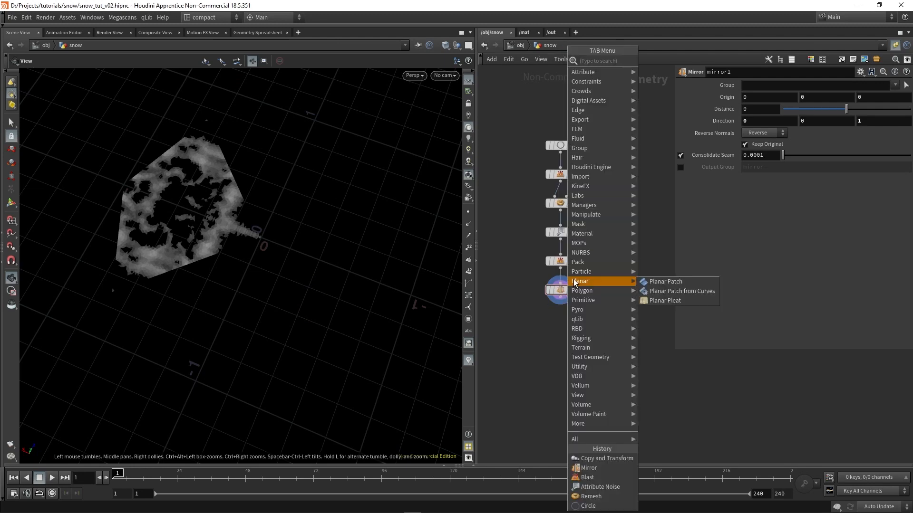
pyautogui.write('copytr')
pyautogui.press('Return')
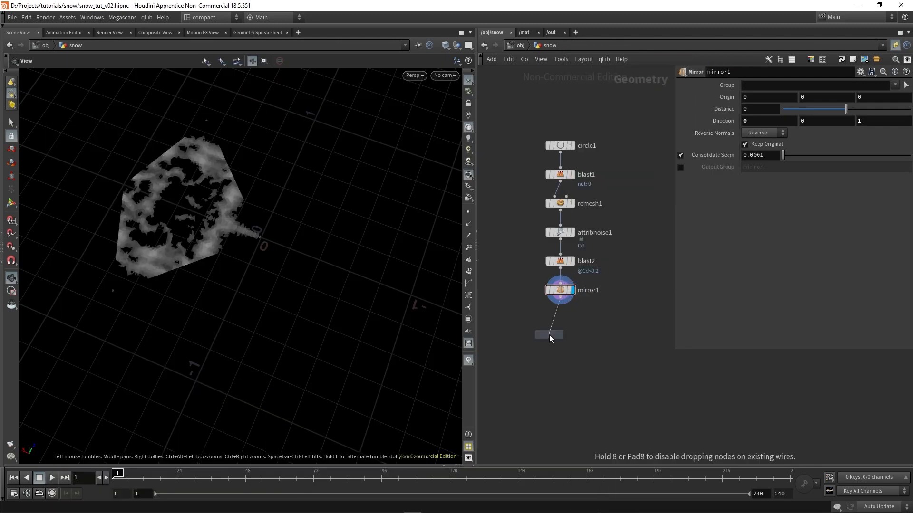
pyautogui.click(561, 319)
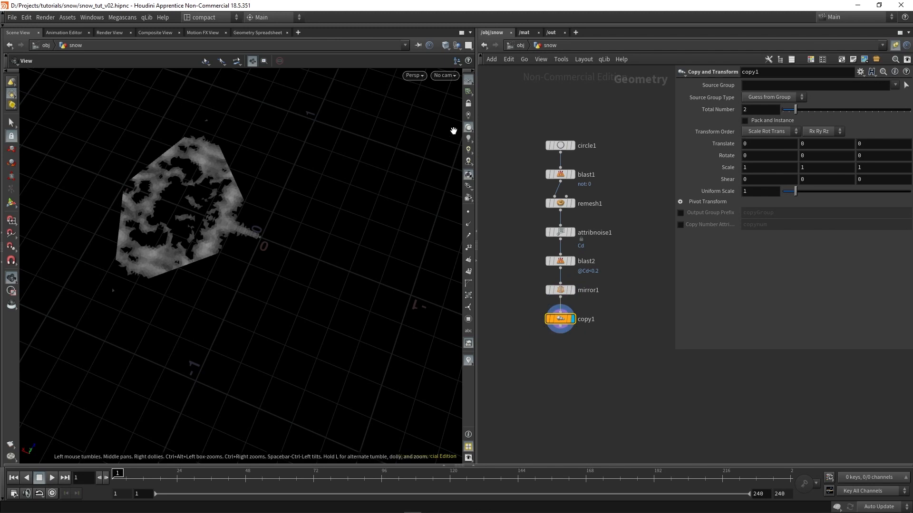
pyautogui.scroll(2, 618, 349)
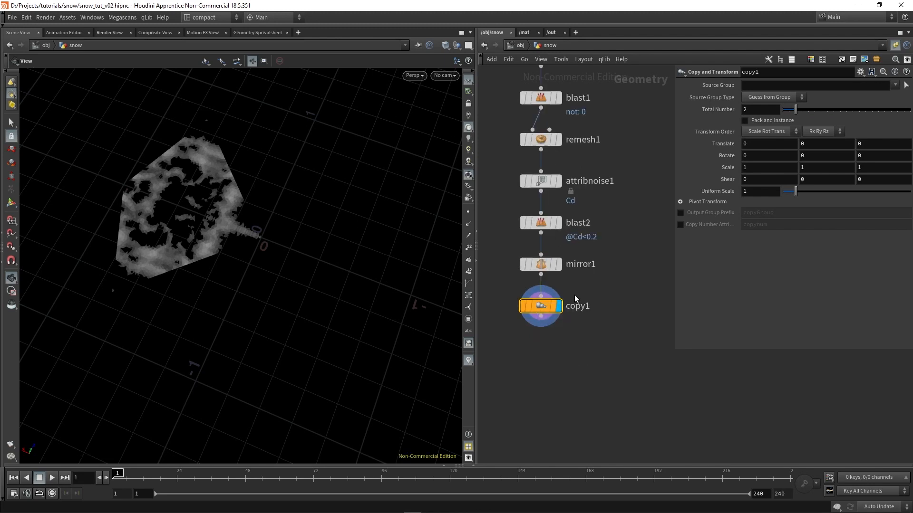
# Try out a Y rotation on the Copy and Transform node, and enter 360/ as the start of its Rotate Y expression
pyautogui.moveTo(810, 154); pyautogui.dragTo(874, 140, button='middle')
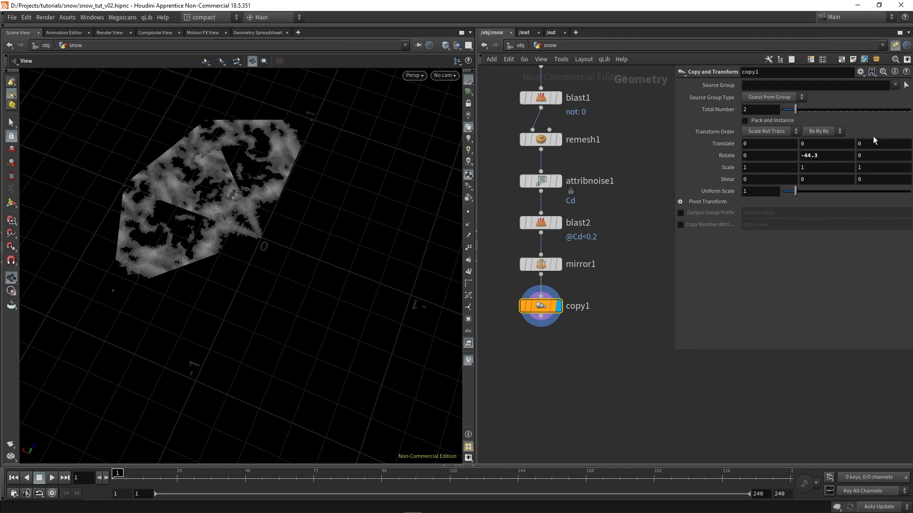
pyautogui.click(835, 156)
pyautogui.write('360')
pyautogui.press('Return')
pyautogui.scroll(-2, 634, 167)
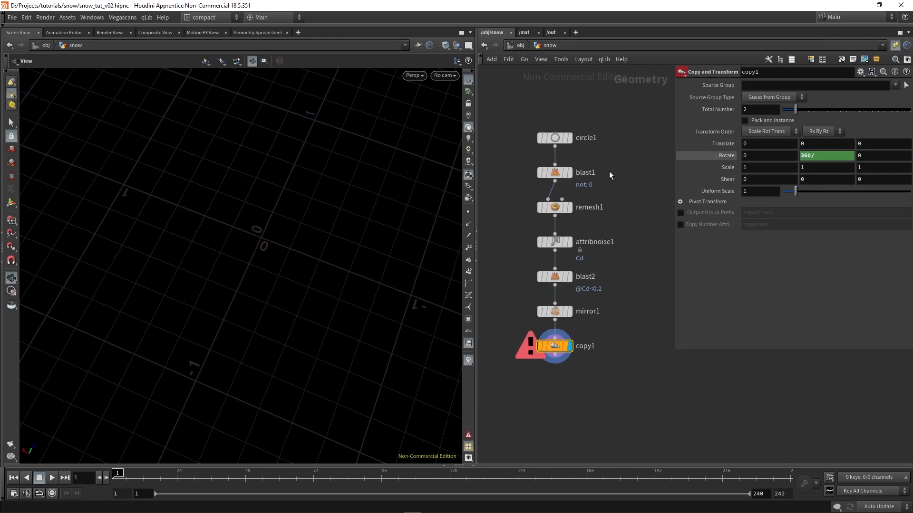
# Copy the circle node's Divisions parameter and reselect the Copy and Transform node
pyautogui.click(555, 138)
pyautogui.rightClick(728, 171)
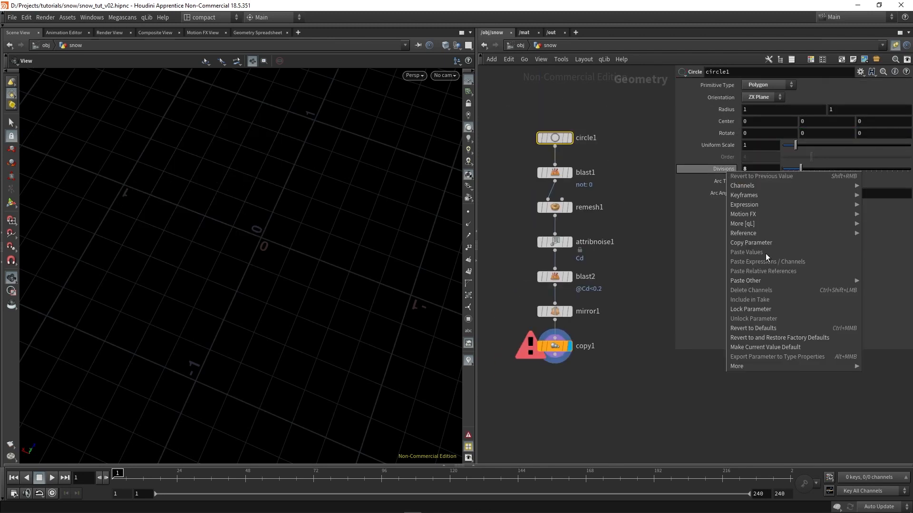
pyautogui.click(764, 243)
pyautogui.moveTo(538, 354); pyautogui.dragTo(540, 349)
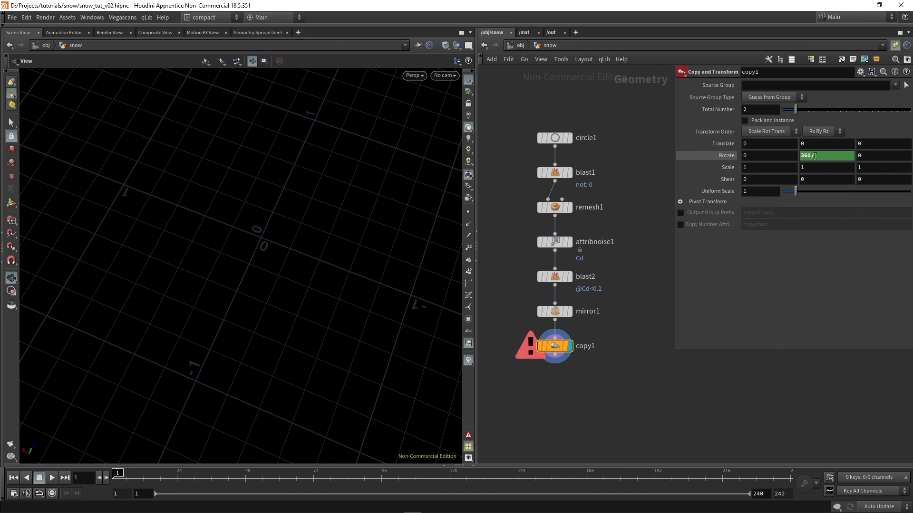
# Complete the Rotate Y expression as 360/ch("../circle1/divs")*2 using a relative reference to the circle's divisions
pyautogui.rightClick(814, 156)
pyautogui.click(855, 260)
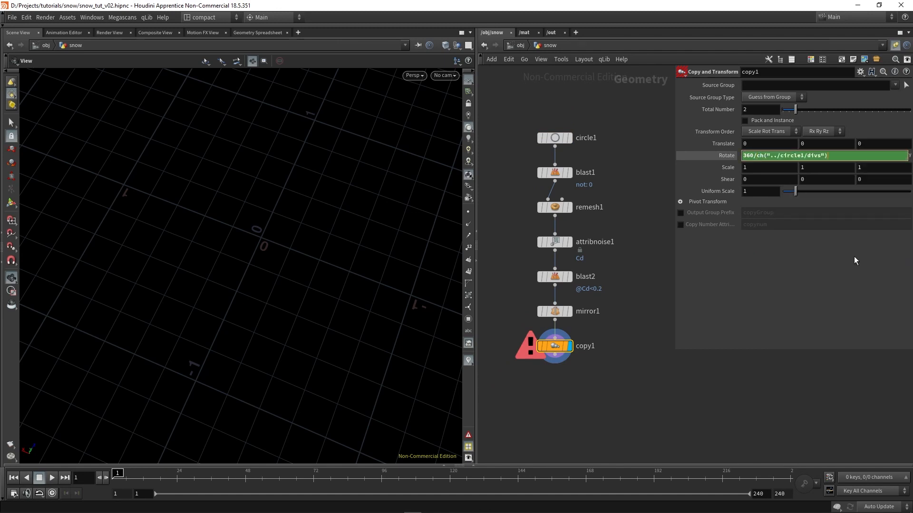
pyautogui.write('*2')
pyautogui.press('Return')
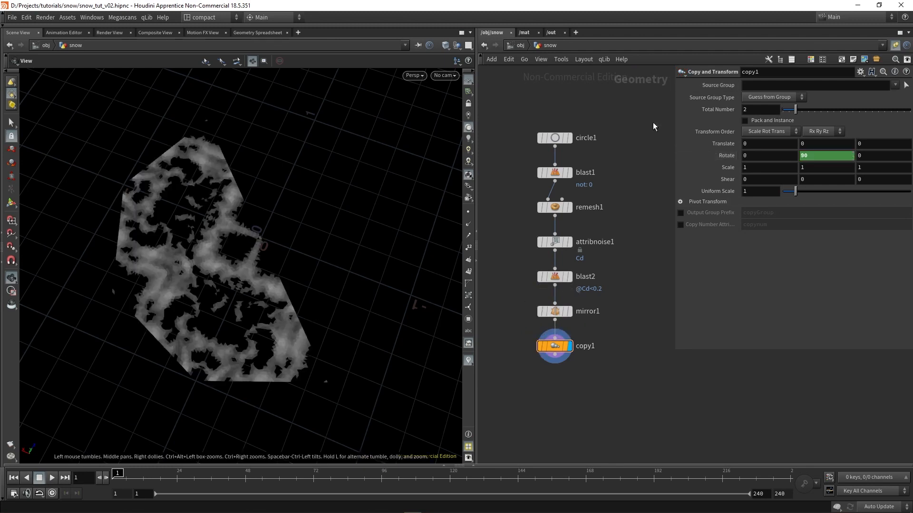
# Set the Copy and Transform node's Total Number to 360/ch("ry") by referencing Rotate Y, and inspect the full snowflake
pyautogui.click(769, 110)
pyautogui.write('360/')
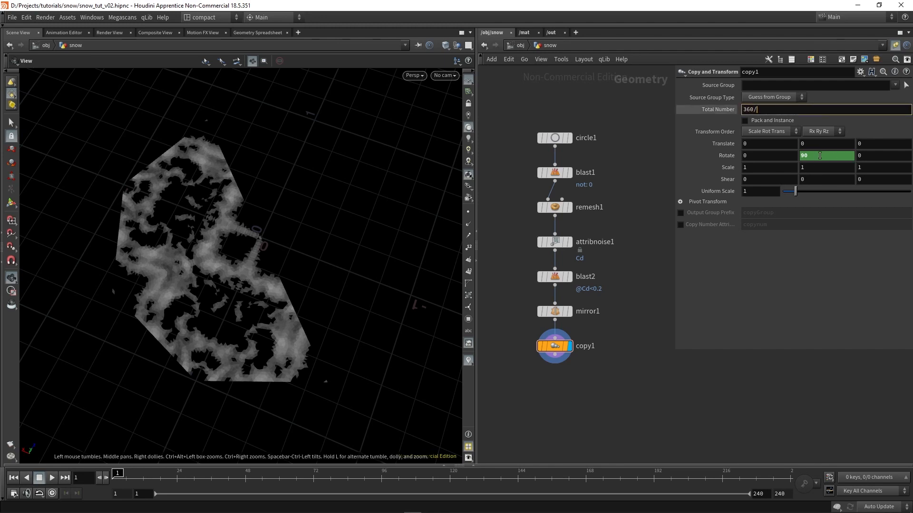
pyautogui.rightClick(820, 156)
pyautogui.click(810, 228)
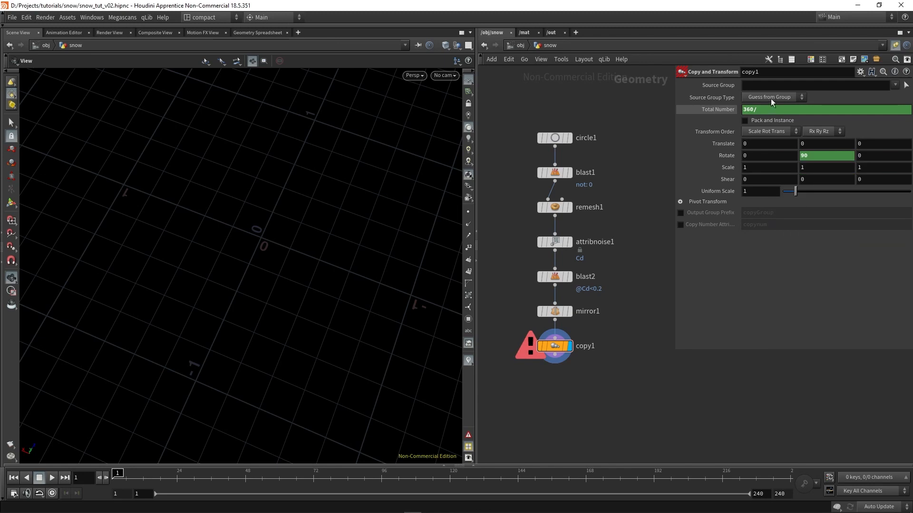
pyautogui.rightClick(770, 109)
pyautogui.click(808, 207)
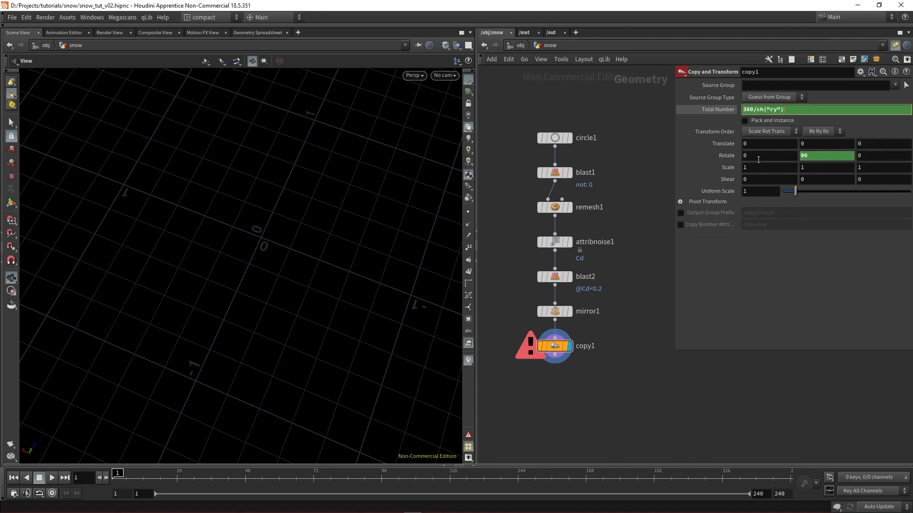
pyautogui.press('Return')
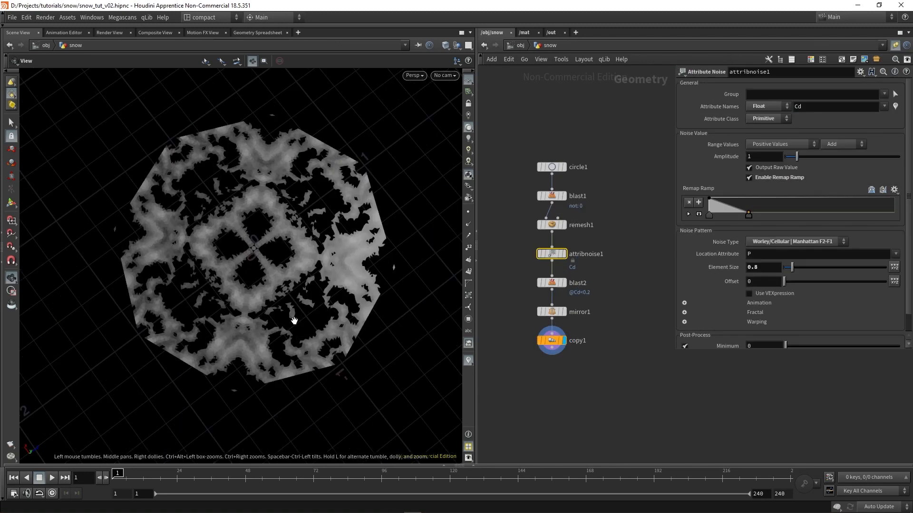
pyautogui.moveTo(261, 318)
pyautogui.mouseDown()
pyautogui.moveTo(278, 228)
pyautogui.moveTo(240, 252)
pyautogui.moveTo(244, 326)
pyautogui.mouseUp()
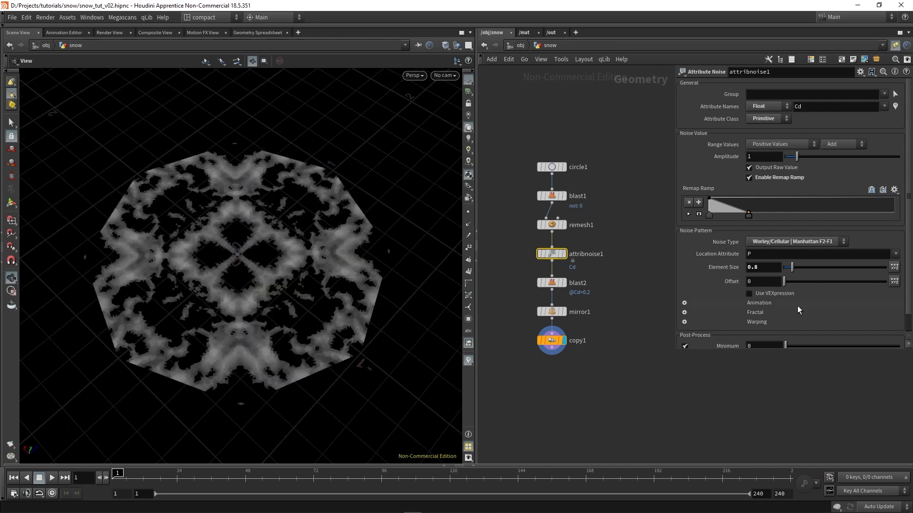
# Raise the Attribute Noise node's Offset to 18 to vary the snowflake pattern
pyautogui.moveTo(522, 261); pyautogui.dragTo(582, 248)
pyautogui.moveTo(784, 282); pyautogui.dragTo(805, 281)
pyautogui.moveTo(808, 281); pyautogui.dragTo(821, 281)
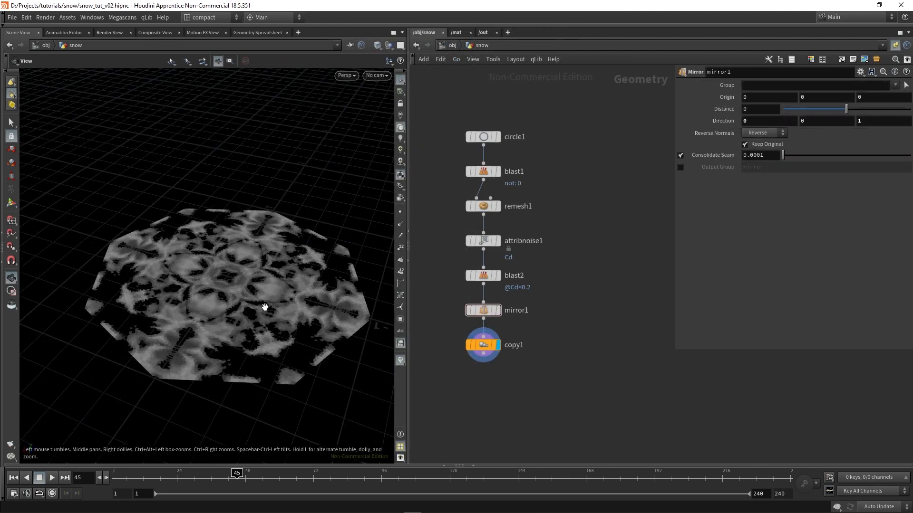
# Insert a PolyExtrude node between mirror1 and copy1, display it, and set Divide Into to Individual Elements
pyautogui.moveTo(264, 308); pyautogui.dragTo(255, 315)
pyautogui.moveTo(519, 365); pyautogui.dragTo(532, 361, button='middle')
pyautogui.press('Tab')
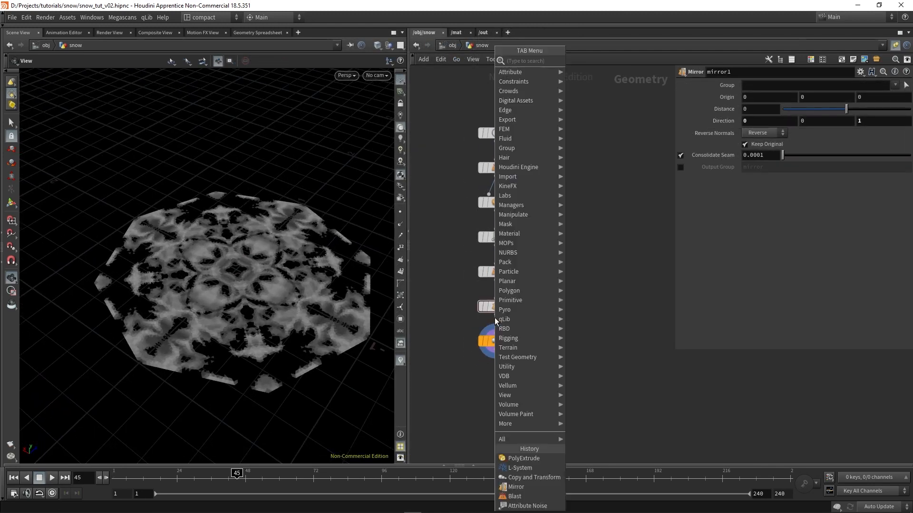
pyautogui.write('extr')
pyautogui.press('Up')
pyautogui.press('Up')
pyautogui.press('Return')
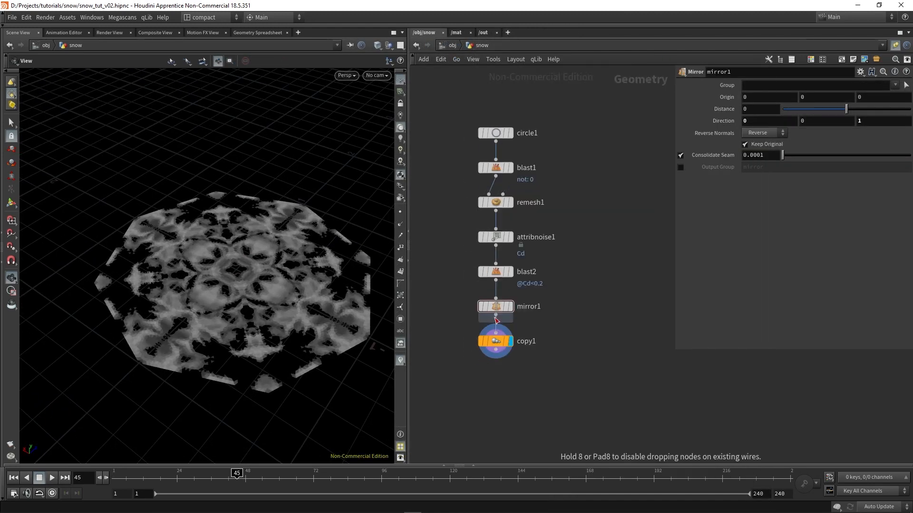
pyautogui.click(495, 319)
pyautogui.click(511, 341)
pyautogui.click(733, 97)
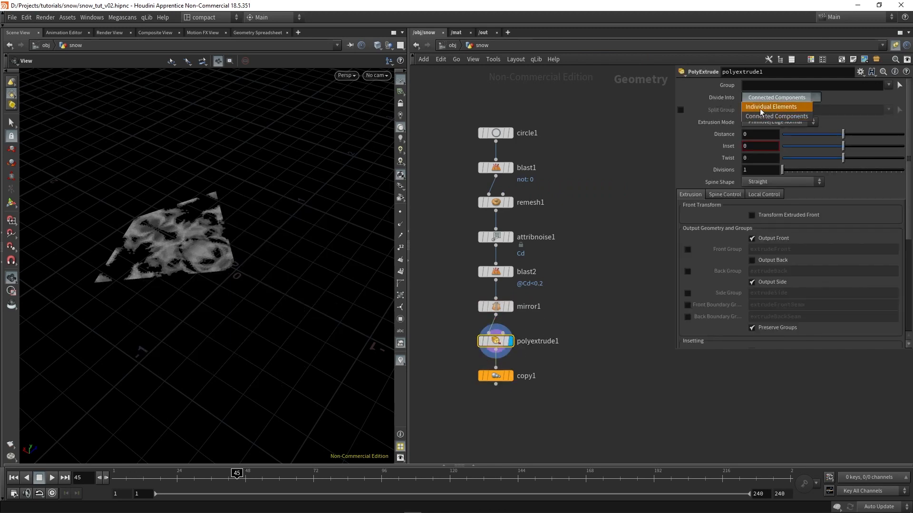
pyautogui.click(771, 108)
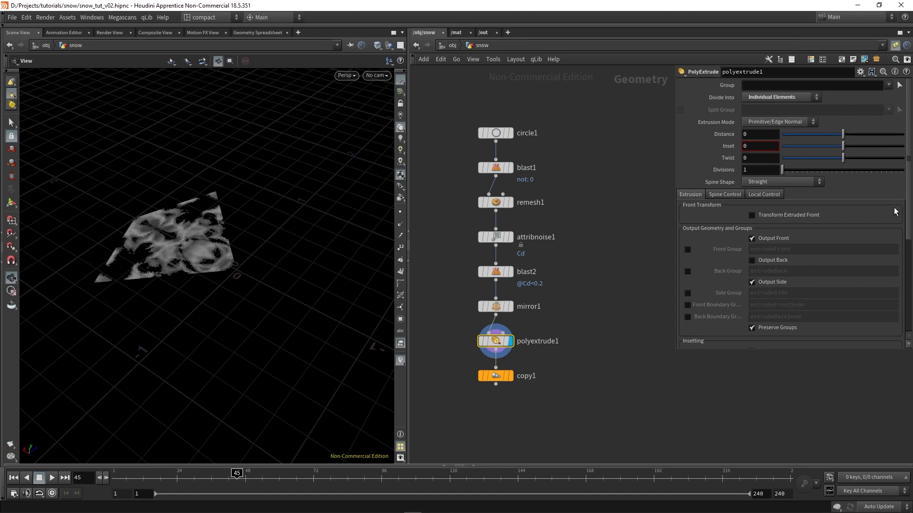
# Try out positive and negative extrusion distances on the PolyExtrude node, and set Distance to -0.05
pyautogui.moveTo(843, 136); pyautogui.dragTo(853, 140)
pyautogui.moveTo(204, 277); pyautogui.dragTo(208, 256)
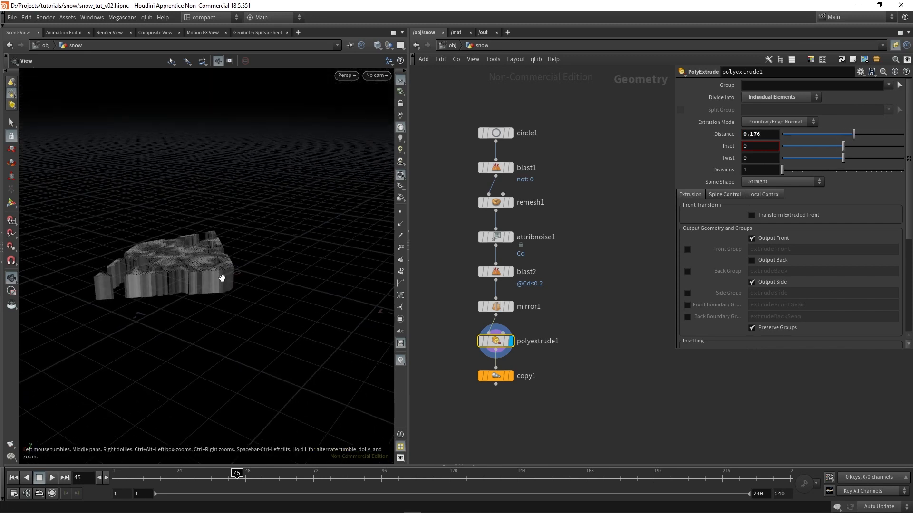
pyautogui.moveTo(853, 137); pyautogui.dragTo(841, 139)
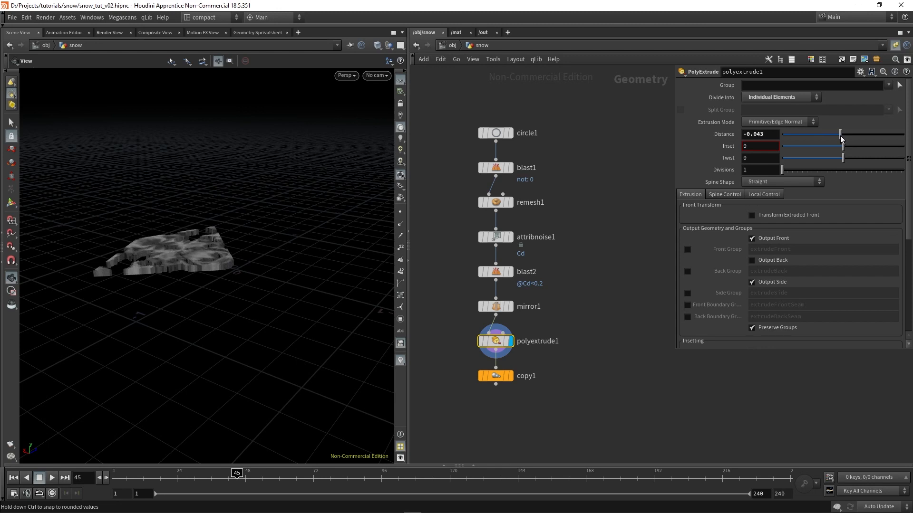
pyautogui.scroll(3, 139, 259)
pyautogui.moveTo(195, 269)
pyautogui.mouseDown()
pyautogui.moveTo(192, 289)
pyautogui.moveTo(182, 271)
pyautogui.mouseUp()
pyautogui.press('BackSpace')
pyautogui.press('BackSpace')
pyautogui.write('5')
pyautogui.press('Return')
# Enable Output Back on the PolyExtrude node and inspect the extruded slice from several angles
pyautogui.scroll(4, 184, 283)
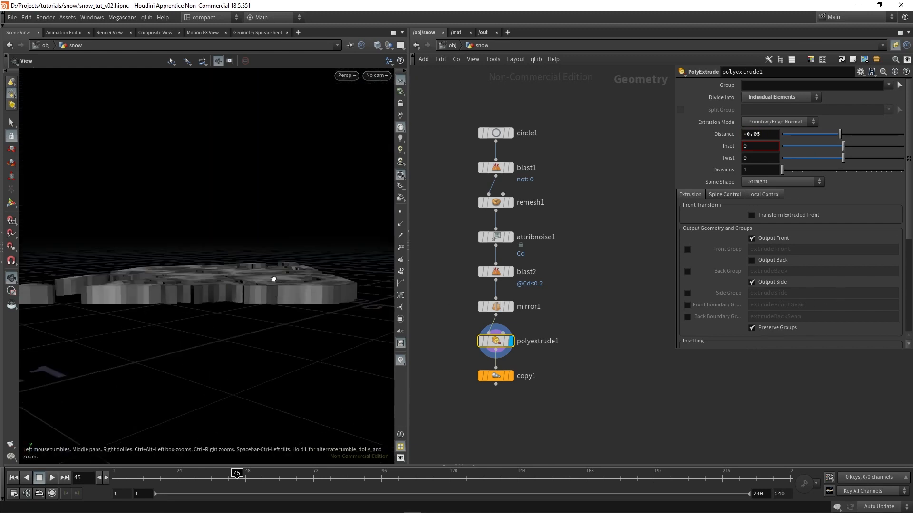
pyautogui.moveTo(275, 271); pyautogui.dragTo(291, 223)
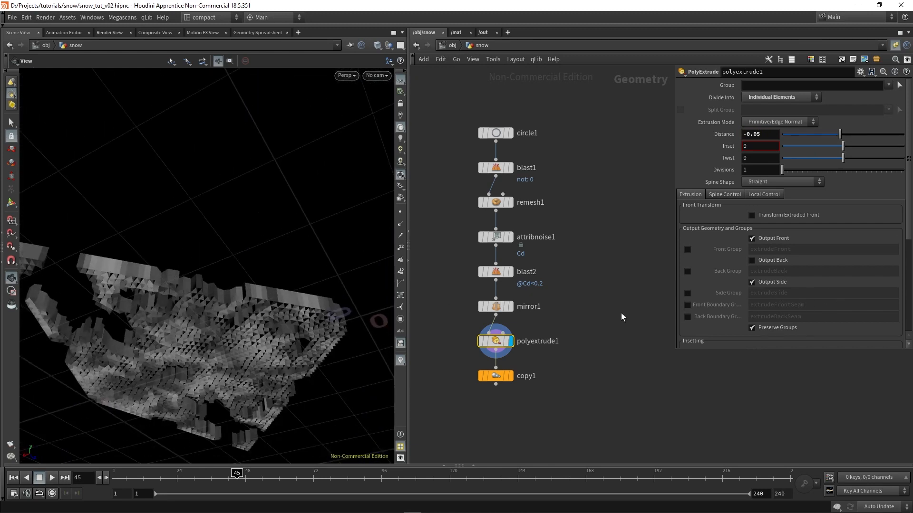
pyautogui.click(771, 263)
pyautogui.moveTo(198, 257); pyautogui.dragTo(174, 182)
pyautogui.moveTo(202, 297); pyautogui.dragTo(166, 251)
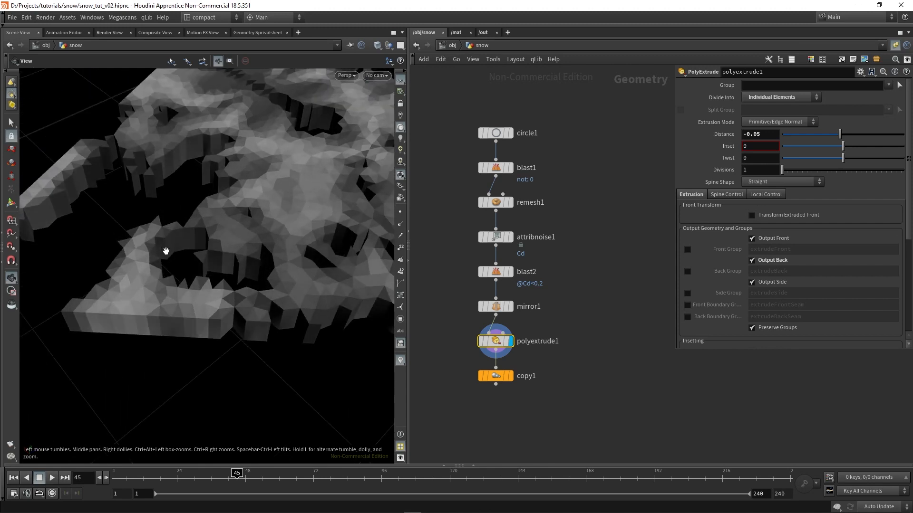
pyautogui.moveTo(139, 312); pyautogui.dragTo(134, 253)
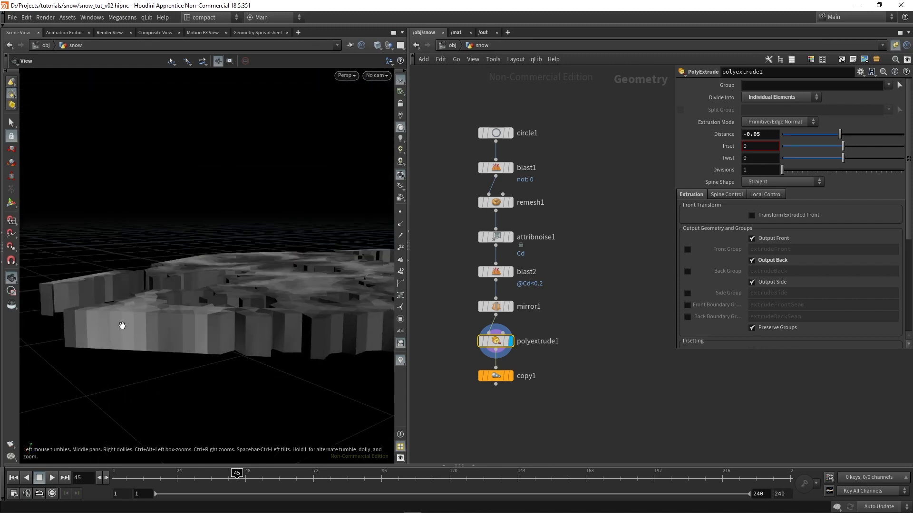
pyautogui.moveTo(122, 326); pyautogui.dragTo(274, 315)
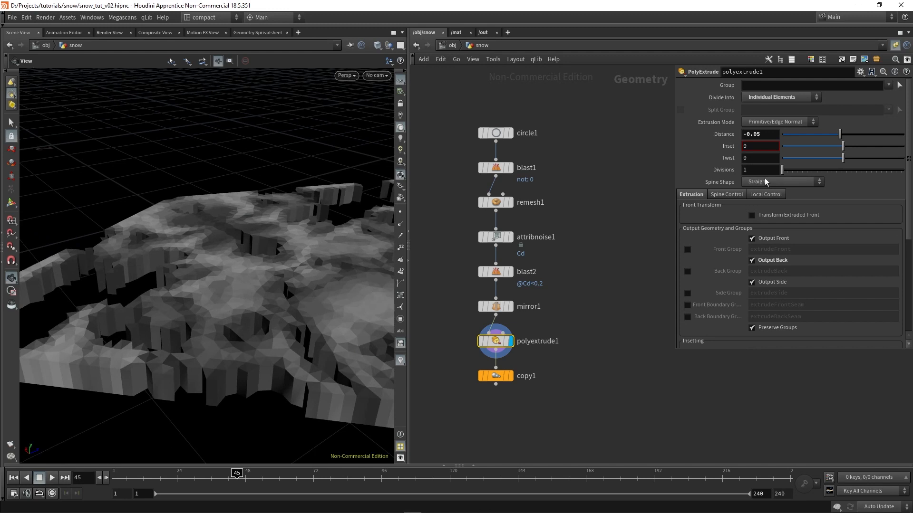
# Enable the PolyExtrude node's local Distance Scale and set its attribute to Cd
pyautogui.click(767, 195)
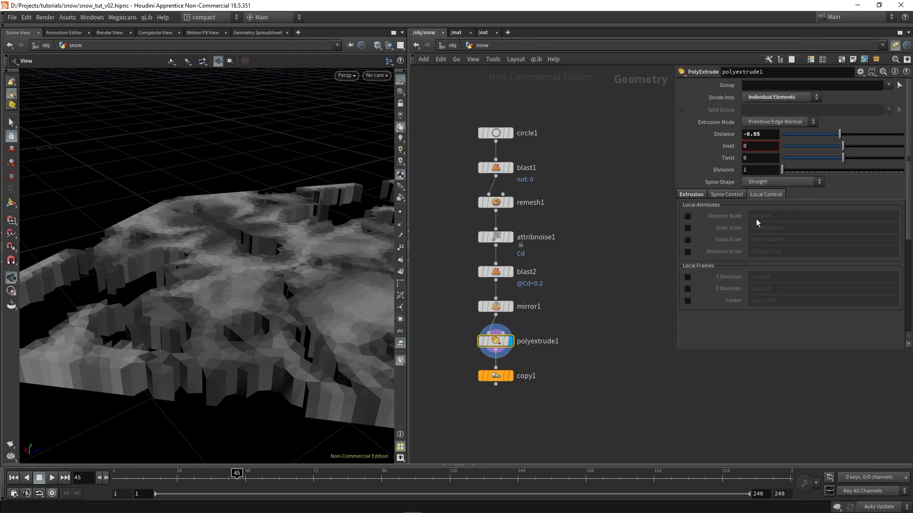
pyautogui.click(688, 216)
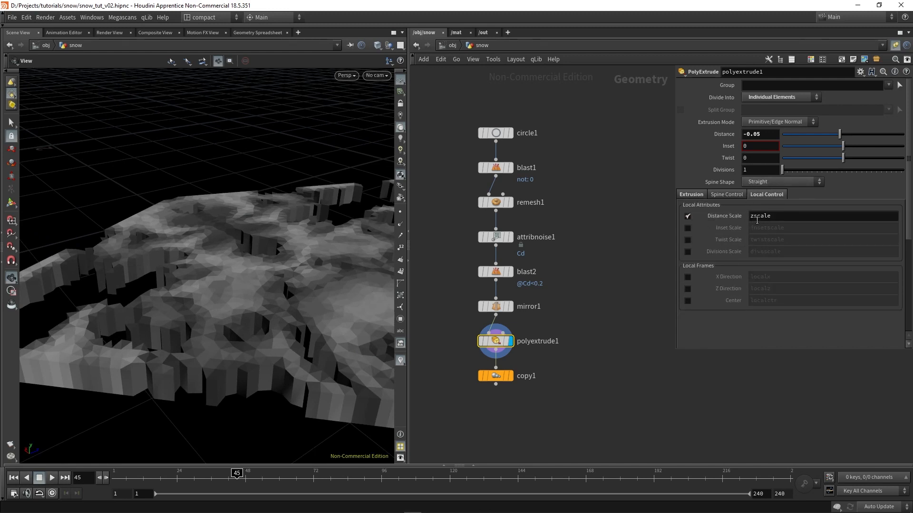
pyautogui.doubleClick(782, 216)
pyautogui.write('Cd')
pyautogui.press('Return')
pyautogui.moveTo(276, 318); pyautogui.dragTo(257, 290)
# Display the copy1 node and inspect the extruded snowflake from above and from the side
pyautogui.click(511, 377)
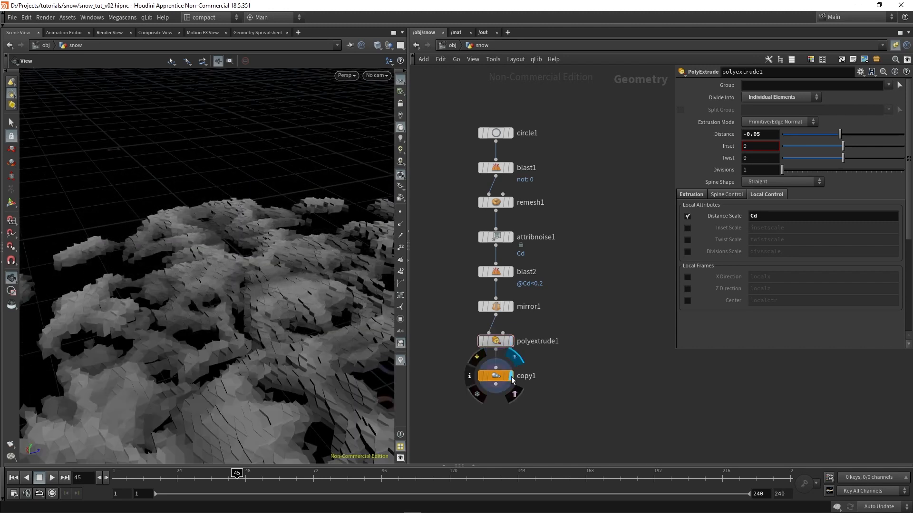
pyautogui.moveTo(280, 328); pyautogui.dragTo(239, 331)
pyautogui.moveTo(235, 212); pyautogui.dragTo(218, 308)
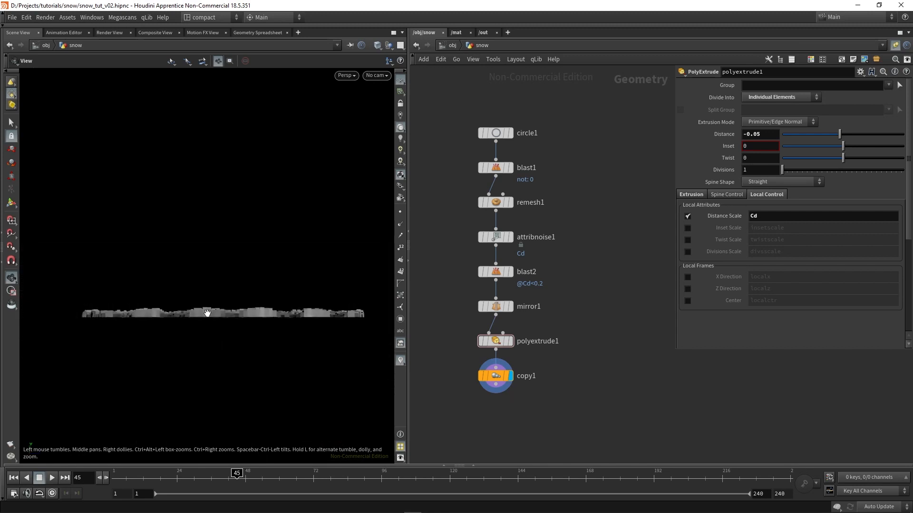
# Add a second Mirror node after copy1 and place it directly below as the displayed node
pyautogui.scroll(-3, 561, 357)
pyautogui.press('Tab')
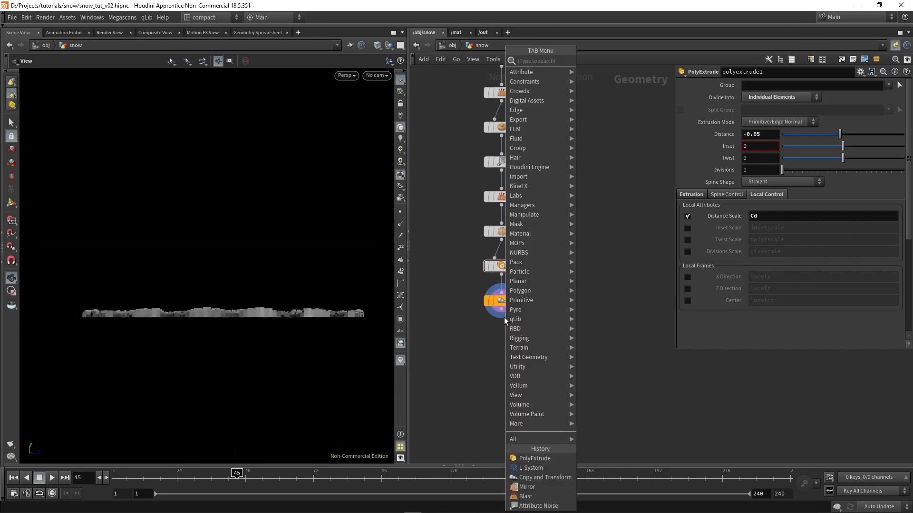
pyautogui.write('mir')
pyautogui.press('Return')
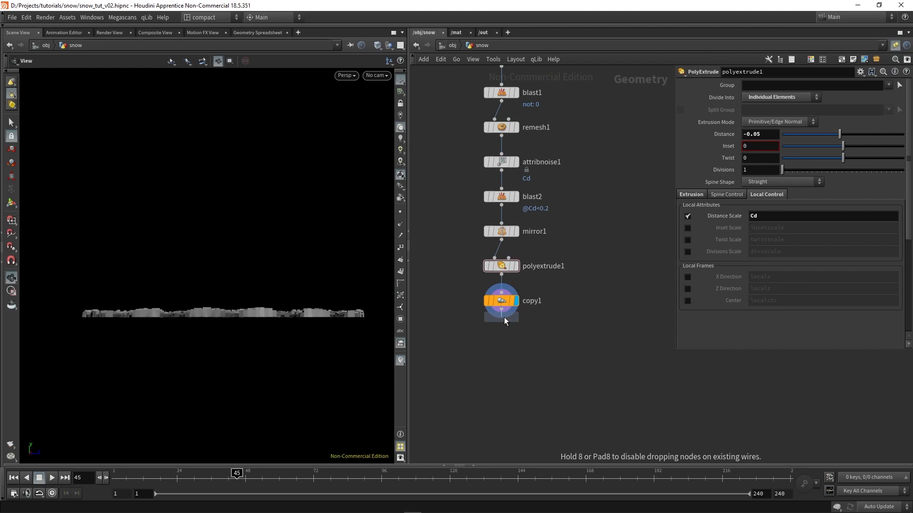
pyautogui.click(511, 335)
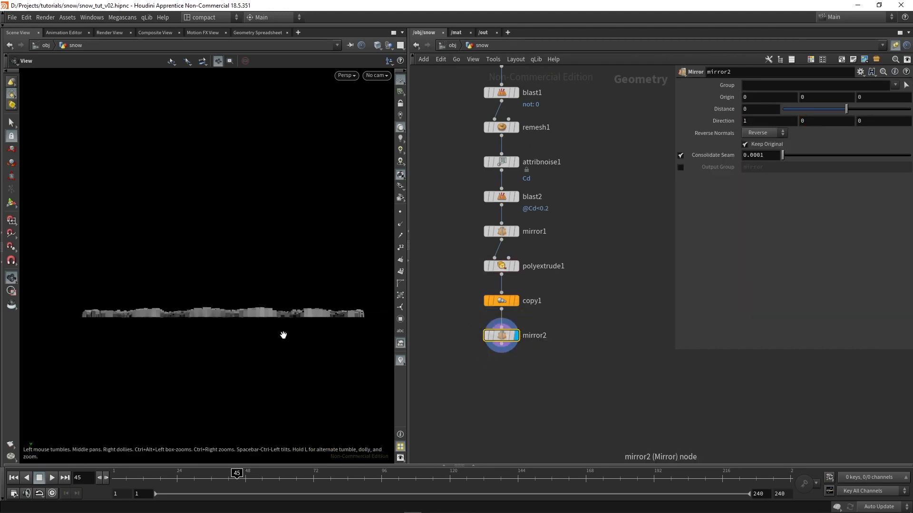
# Set the mirror2 node's Direction to 0, 1, 0 to mirror the snowflake vertically
pyautogui.moveTo(283, 335); pyautogui.dragTo(292, 328)
pyautogui.click(769, 121)
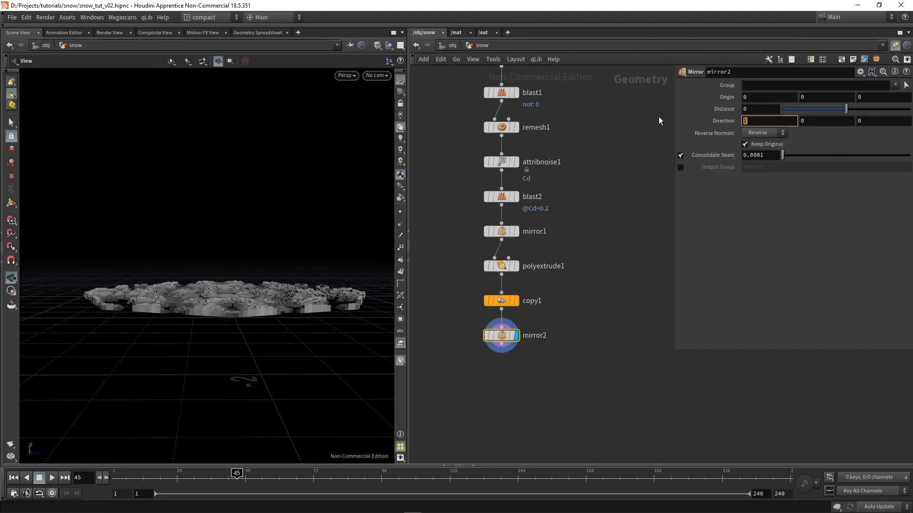
pyautogui.write('0')
pyautogui.press('Tab')
pyautogui.write('1')
pyautogui.press('Return')
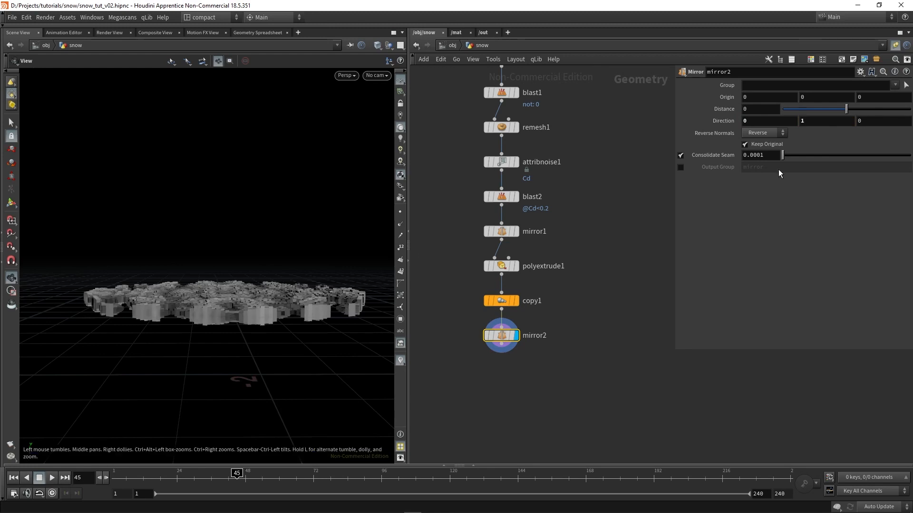
pyautogui.moveTo(253, 313); pyautogui.dragTo(214, 299)
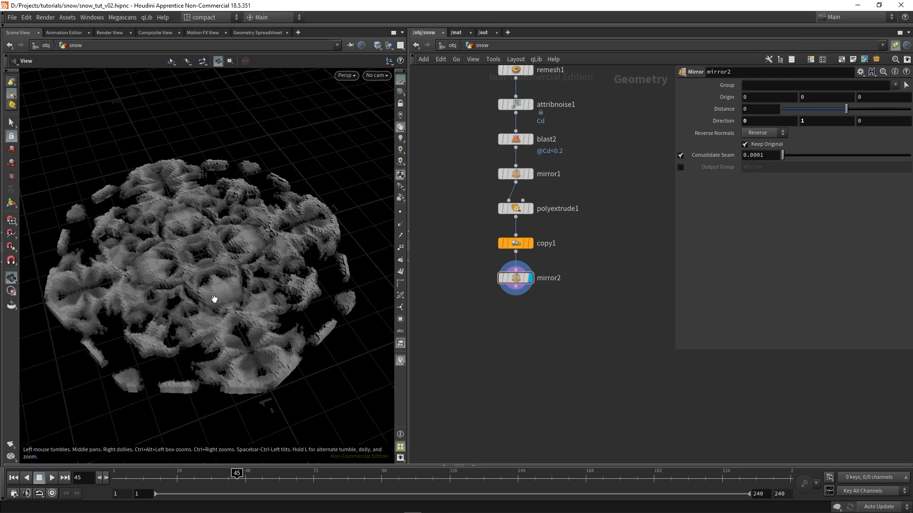
# Add a Labs Voxel Mesh node connected to the output of mirror2
pyautogui.press('Tab')
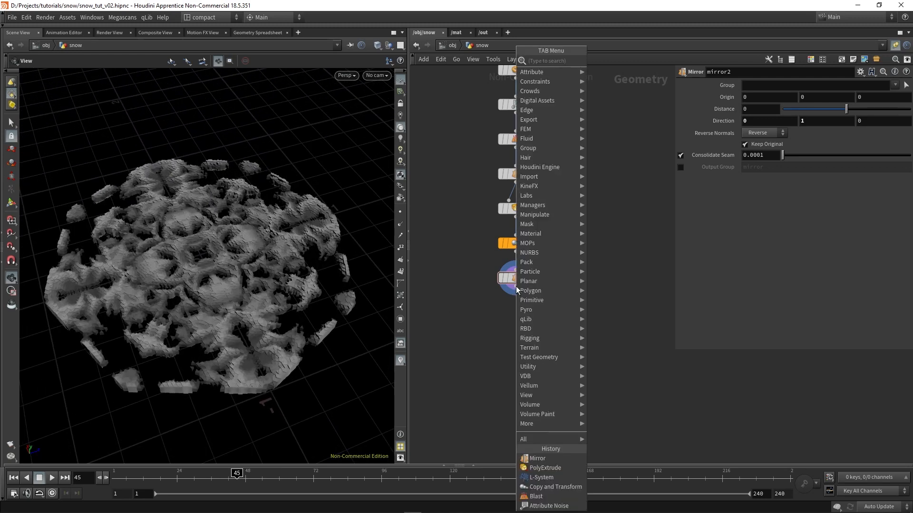
pyautogui.write('labs')
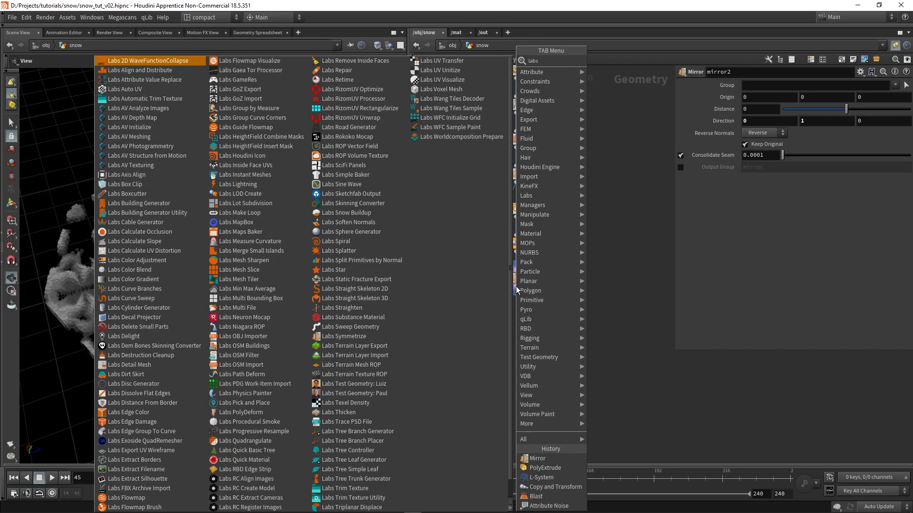
pyautogui.write('vox')
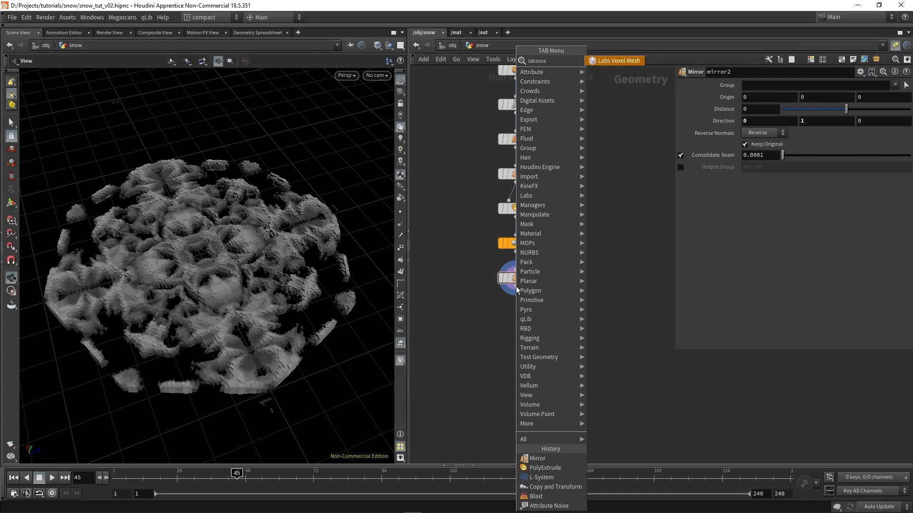
pyautogui.press('Return')
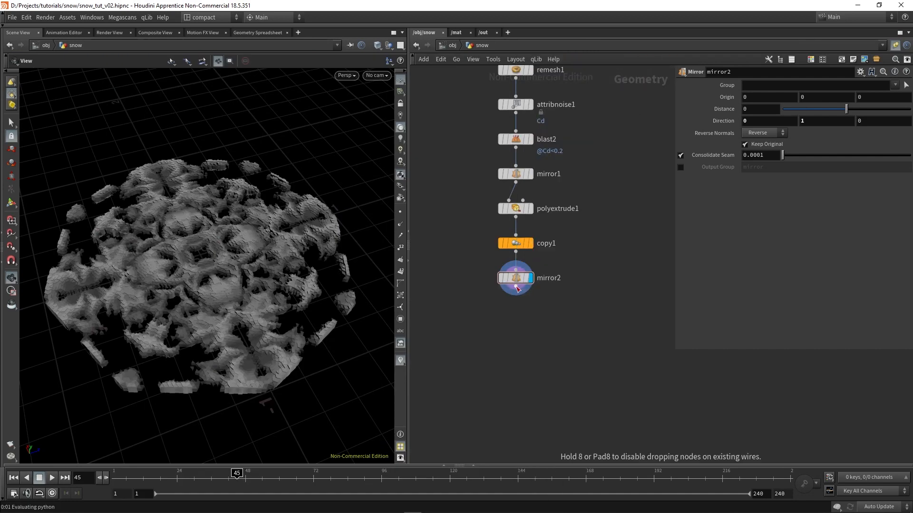
pyautogui.click(518, 288)
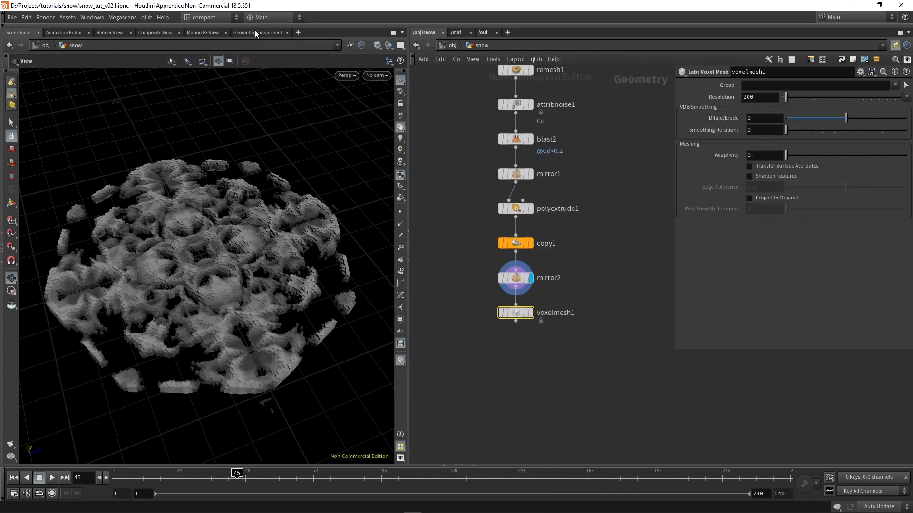
# Reveal the shelves, look up where the SideFX Labs shelf is enabled, view its tools, and hide the shelves again
pyautogui.click(237, 25)
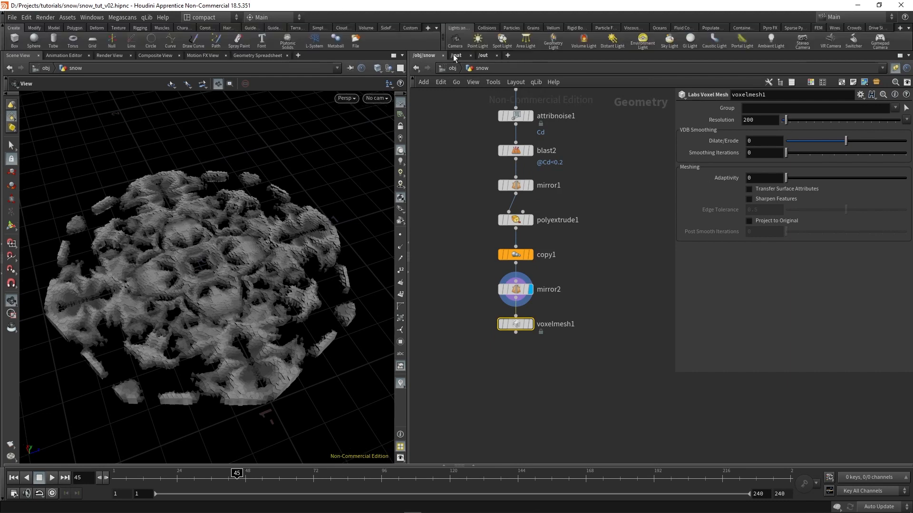
pyautogui.click(427, 28)
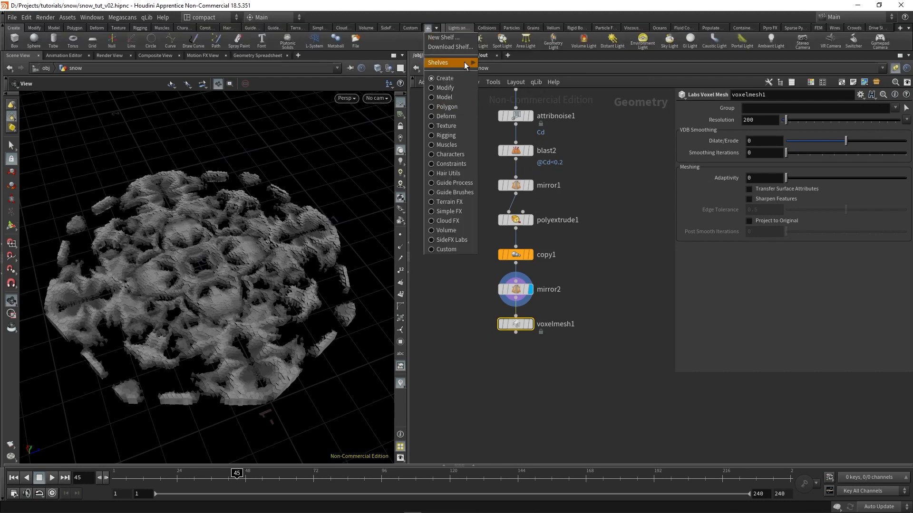
pyautogui.moveTo(465, 67)
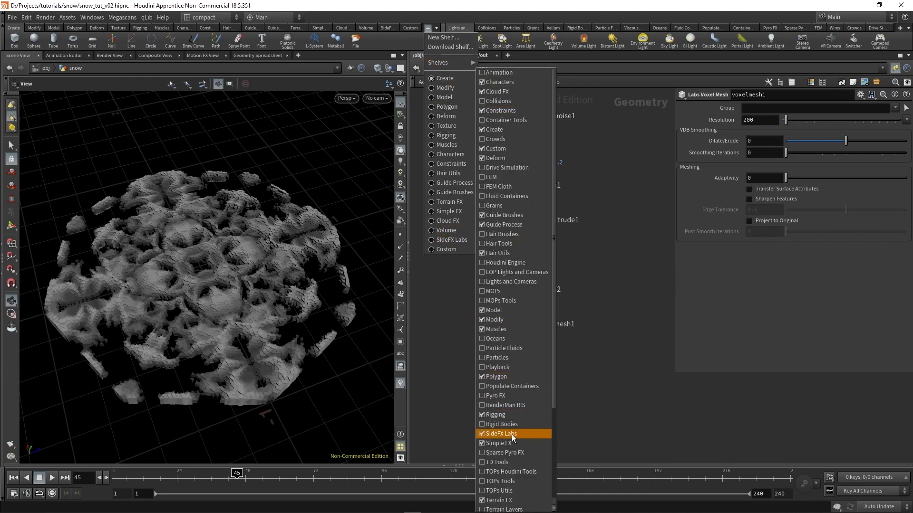
pyautogui.click(383, 27)
pyautogui.click(385, 29)
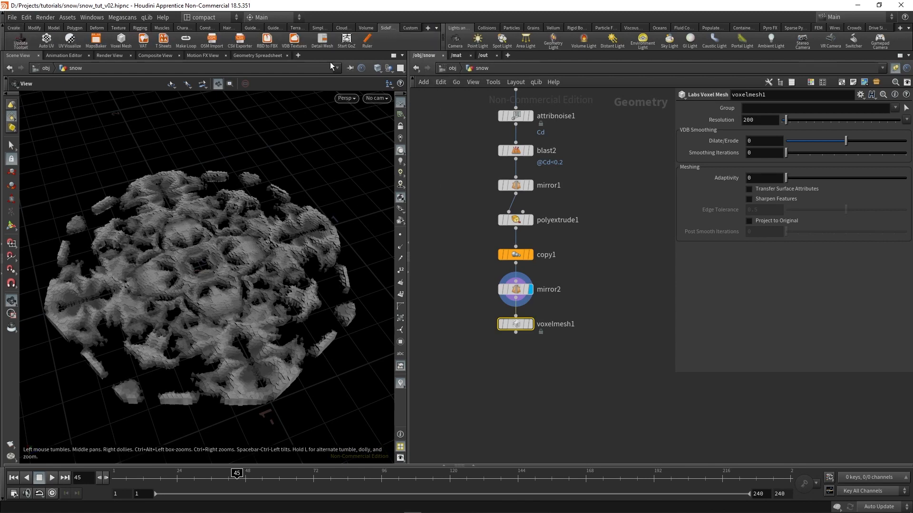
pyautogui.click(558, 387)
pyautogui.click(3, 35)
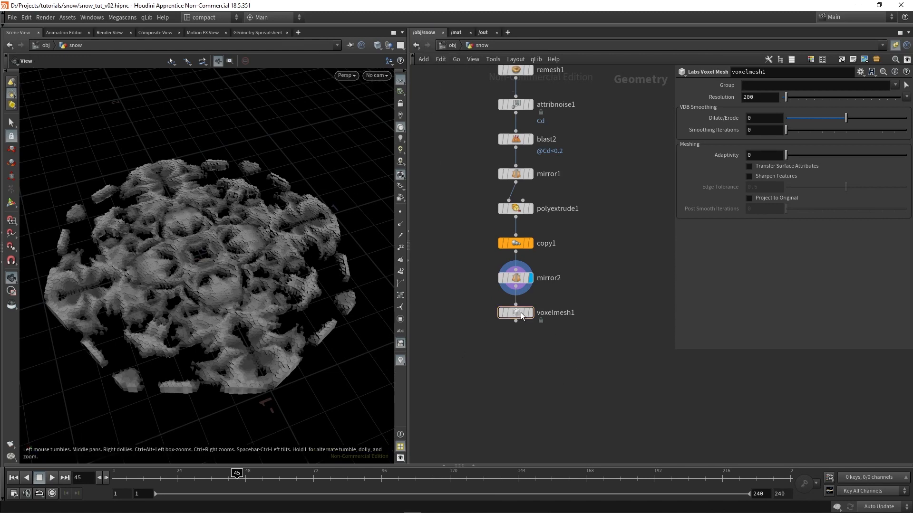
# Display the voxelmesh1 node and inspect its meshed result
pyautogui.click(531, 313)
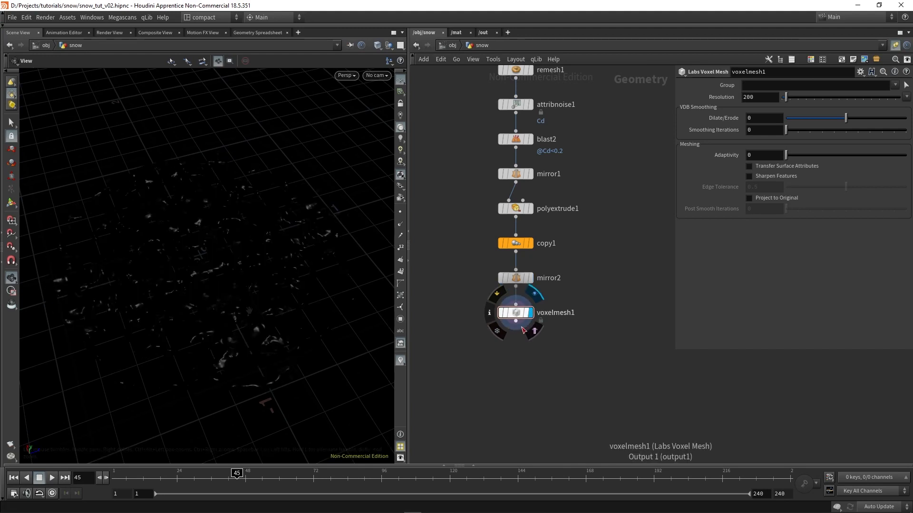
pyautogui.moveTo(241, 301); pyautogui.dragTo(234, 265)
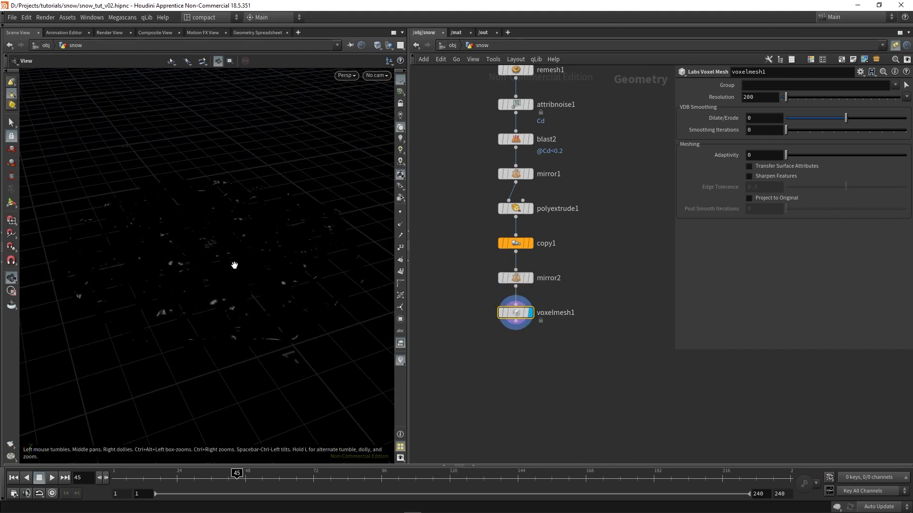
# Add a Color node connected to the output of voxelmesh1, display it, and inspect the snowflake mesh
pyautogui.click(522, 324)
pyautogui.press('Escape')
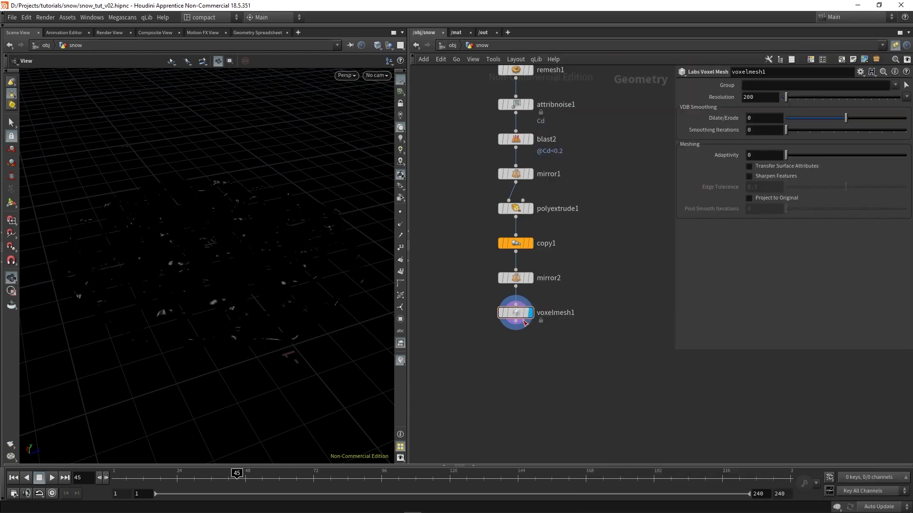
pyautogui.click(516, 344)
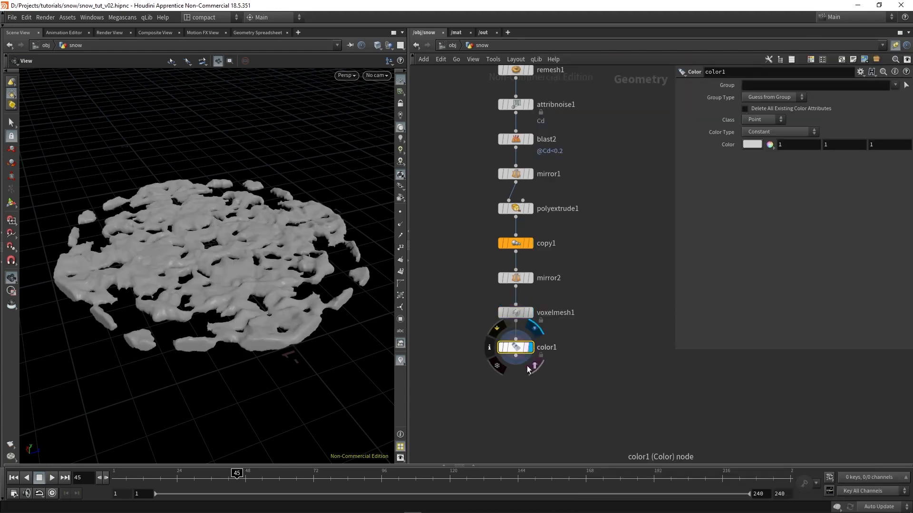
pyautogui.moveTo(206, 295); pyautogui.dragTo(212, 278)
pyautogui.moveTo(90, 291); pyautogui.dragTo(200, 257)
# Try Project to Original and Sharpen Features on voxelmesh1, compare the mesh, and switch both options off again
pyautogui.click(515, 312)
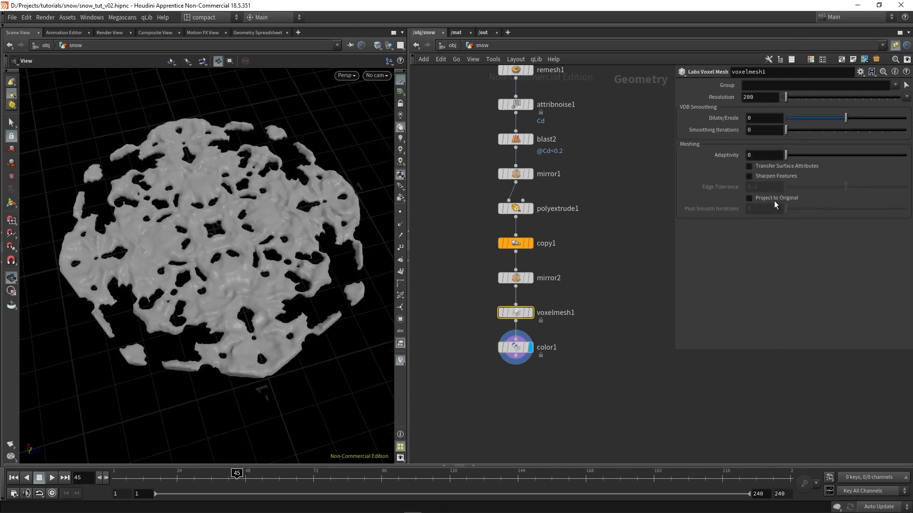
pyautogui.click(771, 202)
pyautogui.scroll(5, 227, 280)
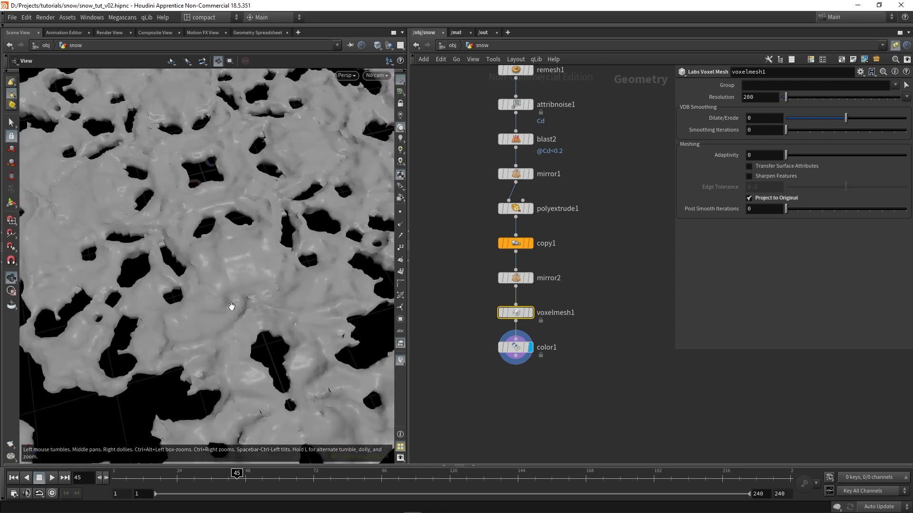
pyautogui.click(773, 179)
pyautogui.scroll(-5, 222, 326)
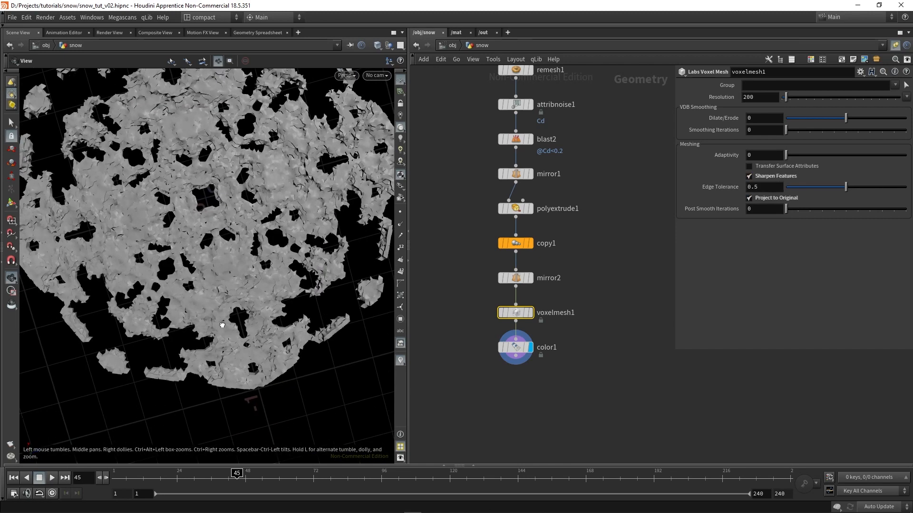
pyautogui.moveTo(222, 325); pyautogui.dragTo(214, 244)
pyautogui.click(763, 178)
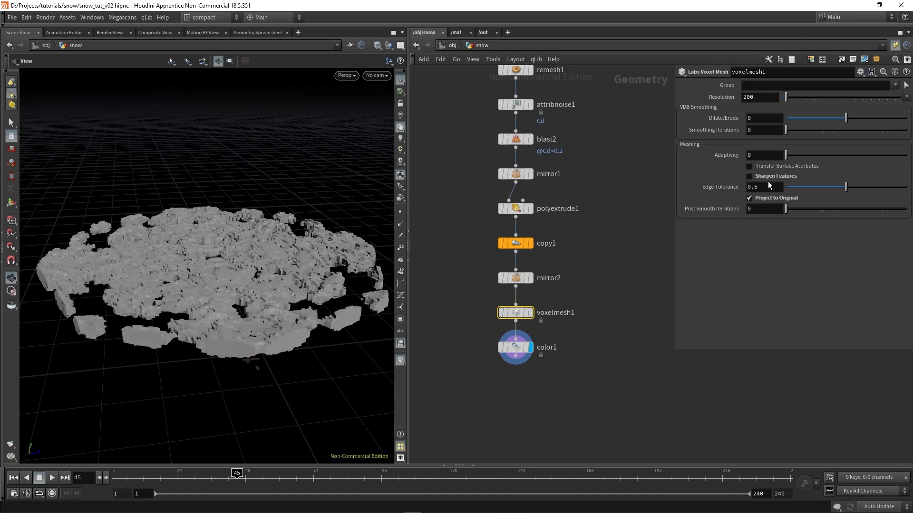
pyautogui.click(776, 199)
pyautogui.moveTo(230, 285); pyautogui.dragTo(210, 342)
pyautogui.moveTo(170, 270); pyautogui.dragTo(164, 241)
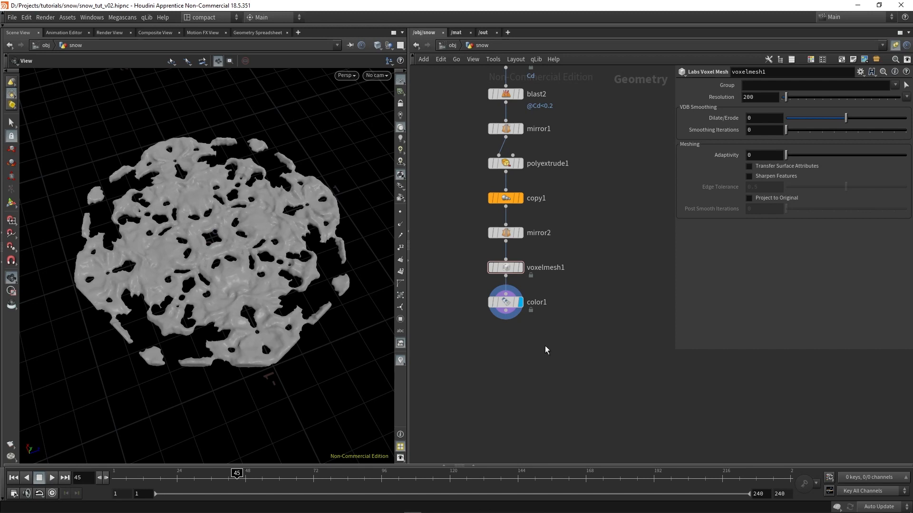
# Add a Labs Delete Small Parts node connected to the output of color1 and display it
pyautogui.press('Tab')
pyautogui.write('la')
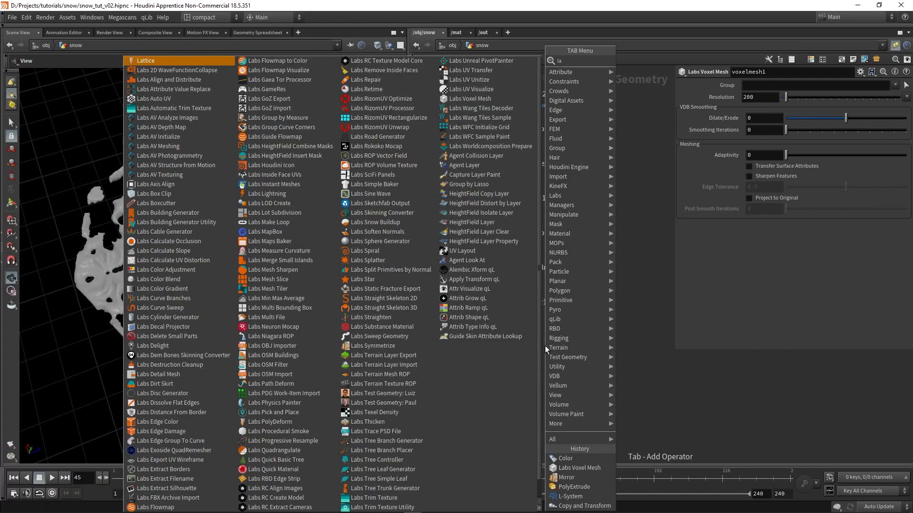
pyautogui.write('bsdele')
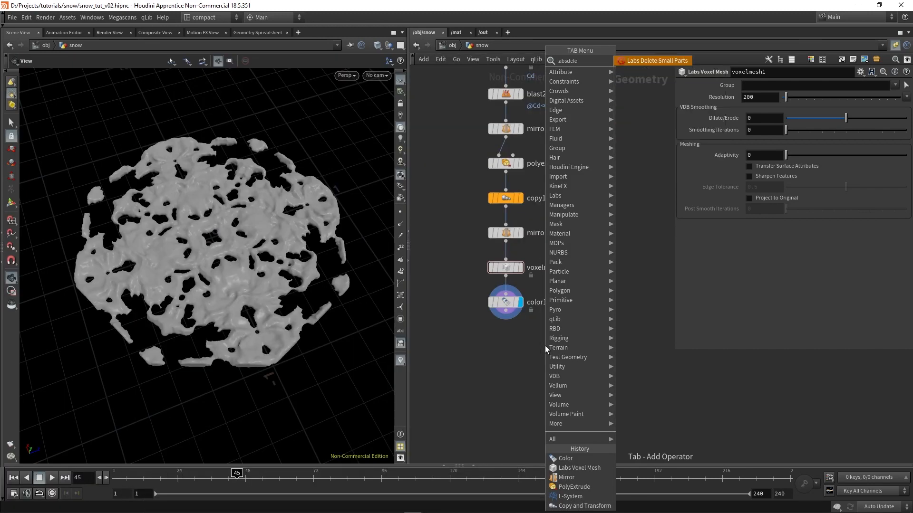
pyautogui.press('Return')
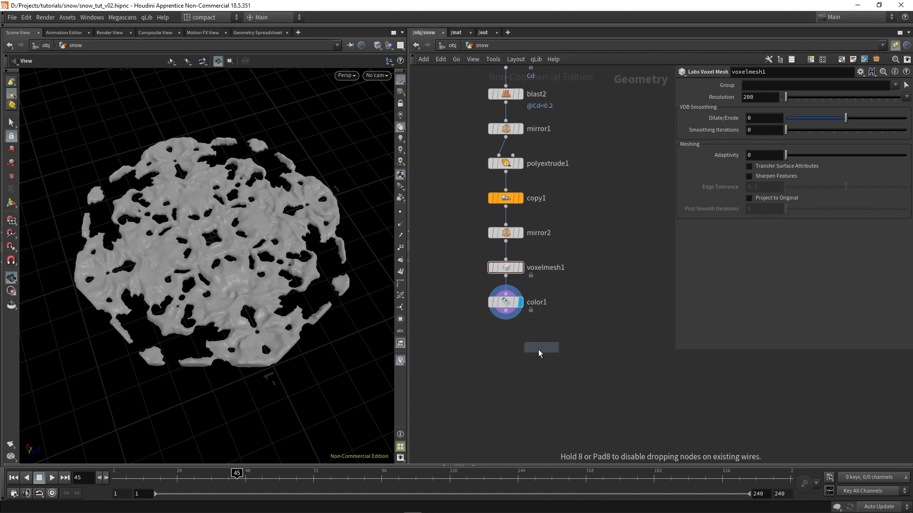
pyautogui.click(498, 372)
pyautogui.moveTo(508, 314); pyautogui.dragTo(507, 339)
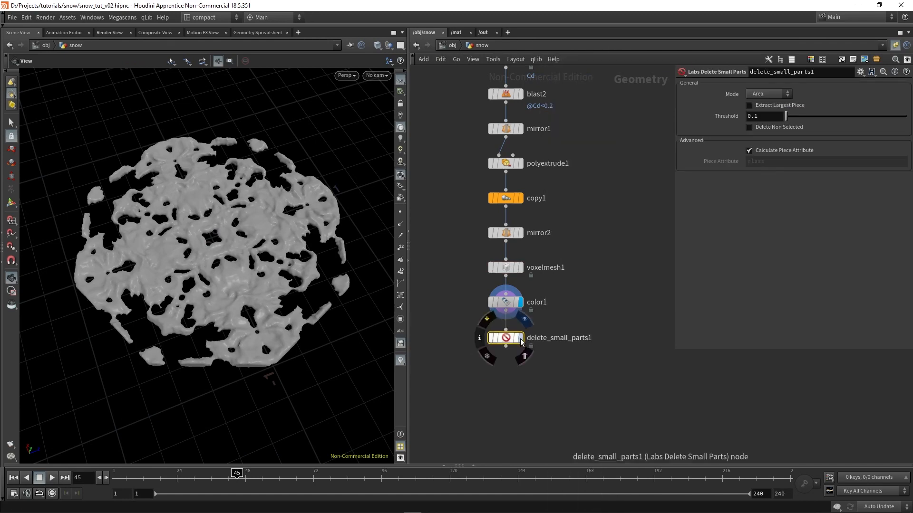
pyautogui.click(521, 339)
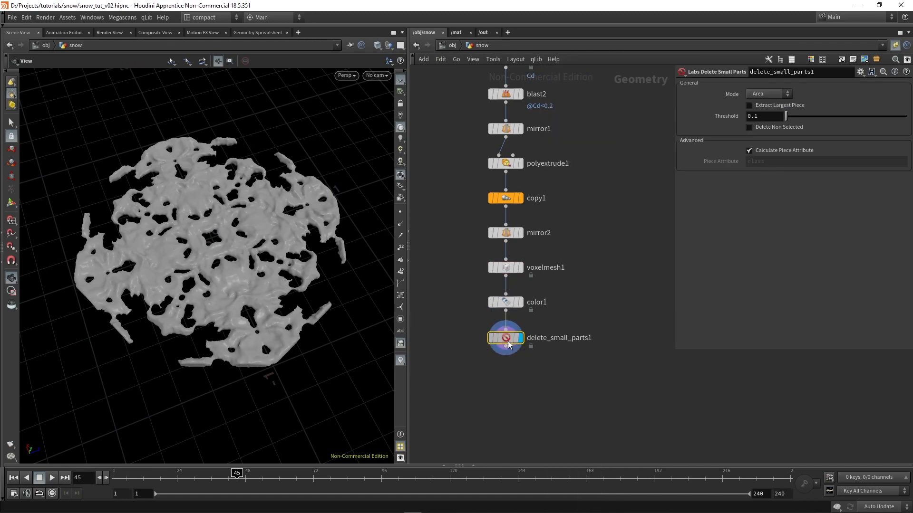
# Enable Extract Largest Piece on delete_small_parts1, inspect the snowflake, and bypass the node
pyautogui.click(773, 106)
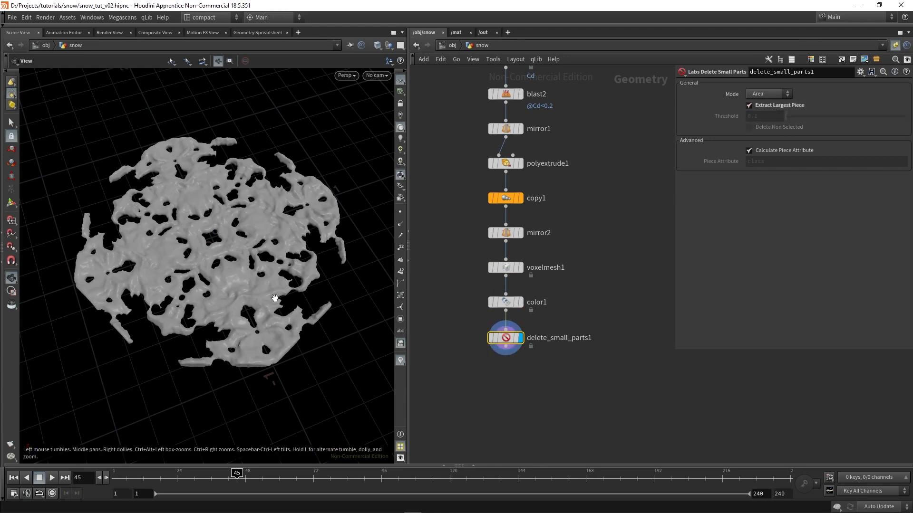
pyautogui.moveTo(274, 298); pyautogui.dragTo(175, 346)
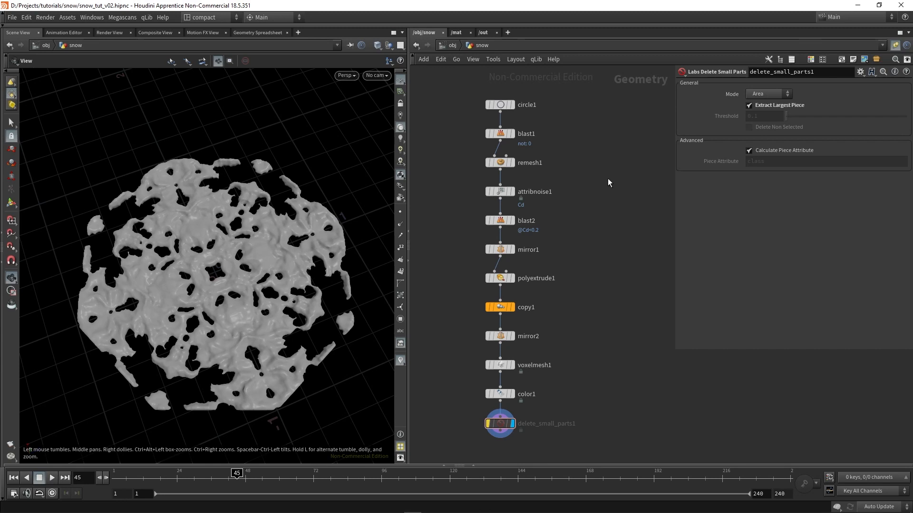
# Add an L-System node beside the snowflake chain, display it, and bring its geometry into view
pyautogui.press('Tab')
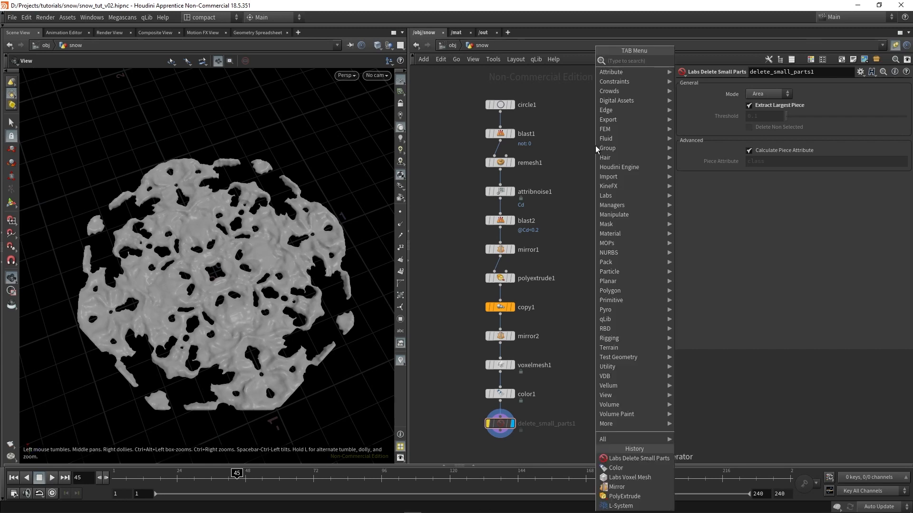
pyautogui.write('lsy')
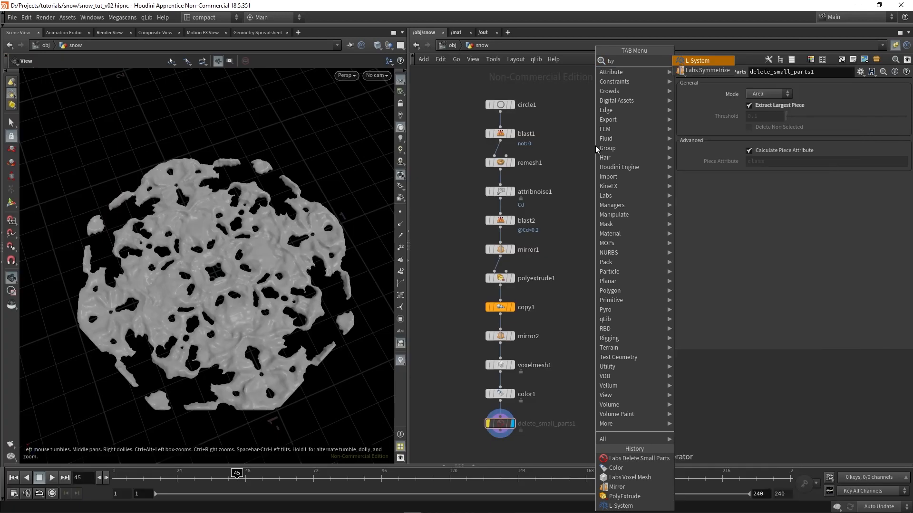
pyautogui.press('Return')
pyautogui.click(620, 163)
pyautogui.click(631, 162)
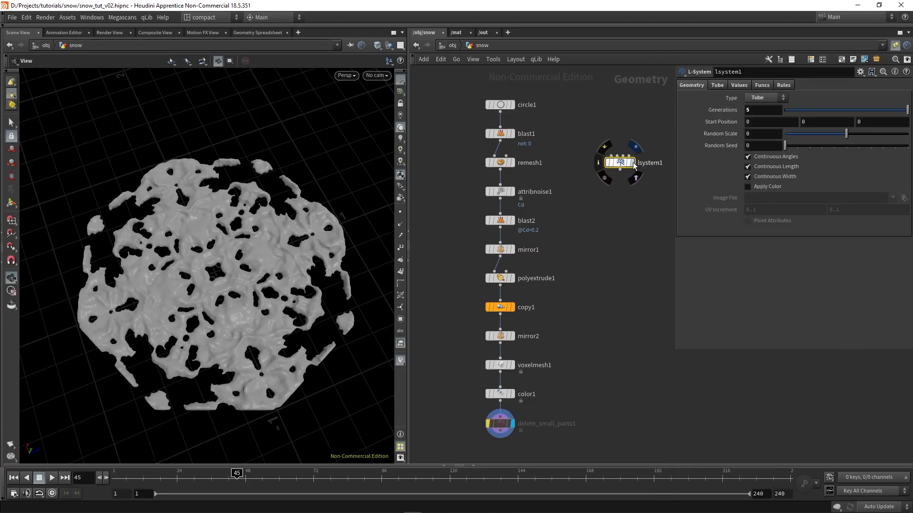
pyautogui.moveTo(369, 311); pyautogui.dragTo(228, 271)
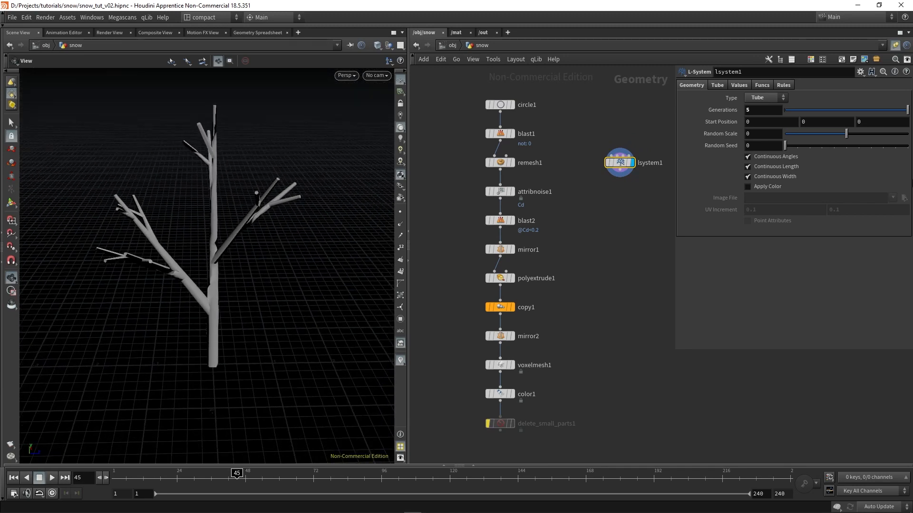
# Load the 2D Plant D preset on the lsystem1 node
pyautogui.click(861, 71)
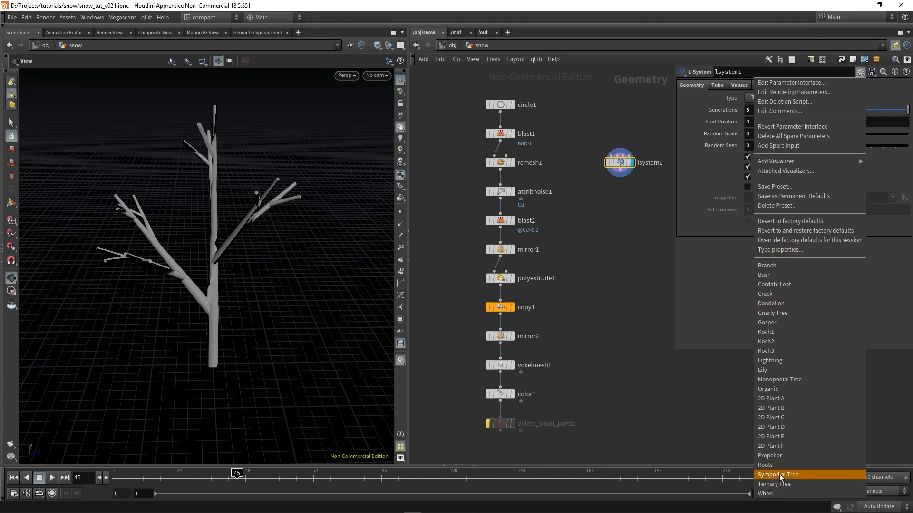
pyautogui.click(780, 427)
pyautogui.moveTo(221, 283); pyautogui.dragTo(383, 336)
pyautogui.moveTo(279, 320); pyautogui.dragTo(193, 309)
# Show the remesh1 node as a template alongside the L-system branches for comparison
pyautogui.click(510, 162)
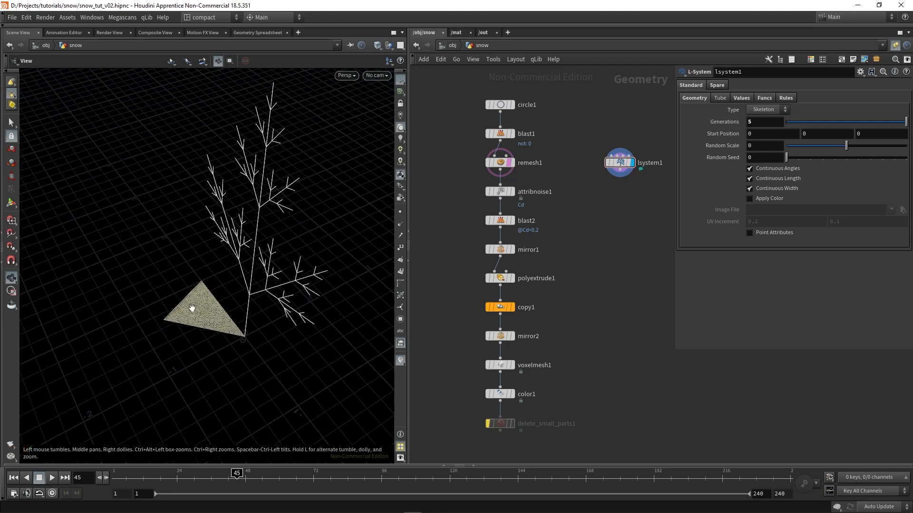
pyautogui.moveTo(194, 310); pyautogui.dragTo(199, 280, button='right')
pyautogui.moveTo(242, 326); pyautogui.dragTo(214, 323)
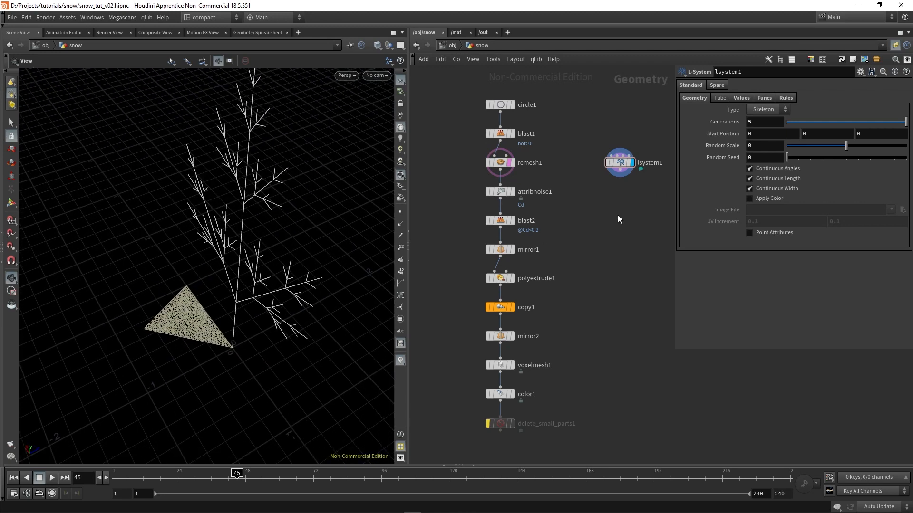
# Add a Transform node connected to the output of lsystem1 and display it
pyautogui.rightClick(620, 169)
pyautogui.write('tra')
pyautogui.click(719, 80)
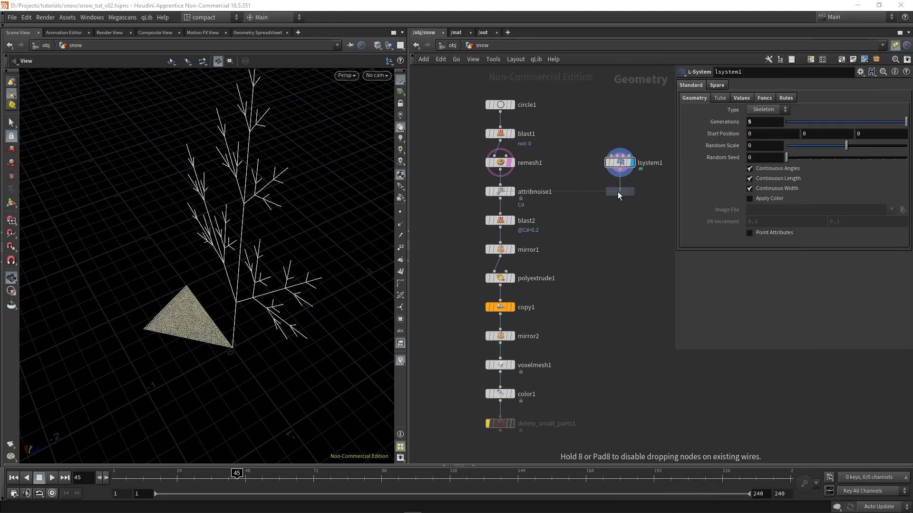
pyautogui.click(618, 192)
# Set transform1's rotation to 90 on Y and -90 on Z
pyautogui.middleClick(803, 124)
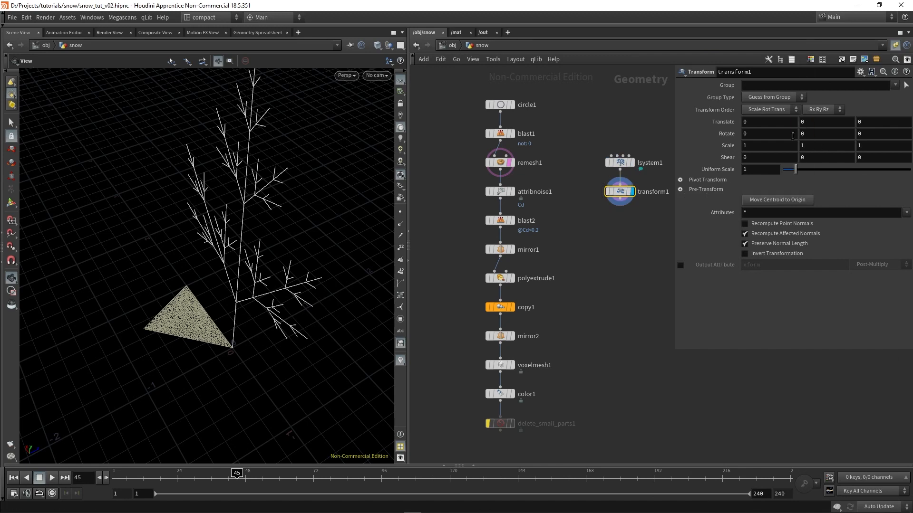
pyautogui.moveTo(780, 134); pyautogui.dragTo(815, 134, button='middle')
pyautogui.hotkey('ctrl', 'z')
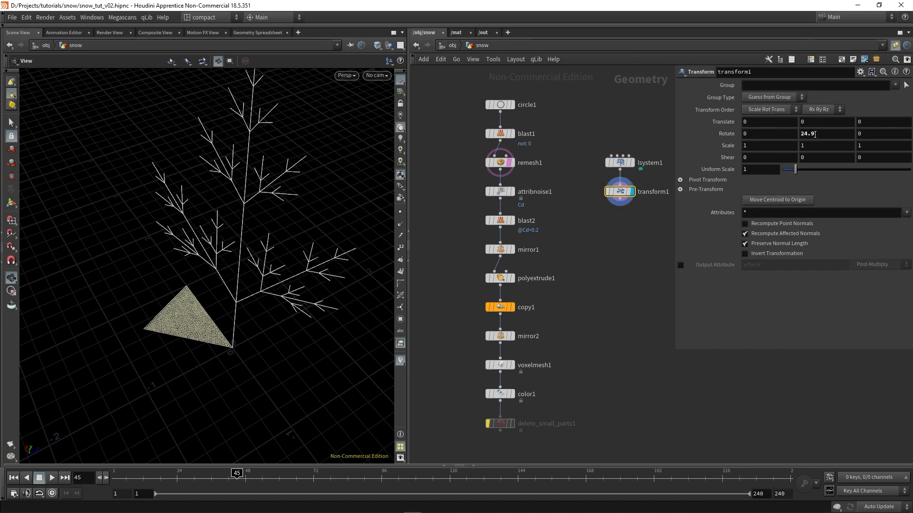
pyautogui.click(825, 132)
pyautogui.write('90')
pyautogui.press('Return')
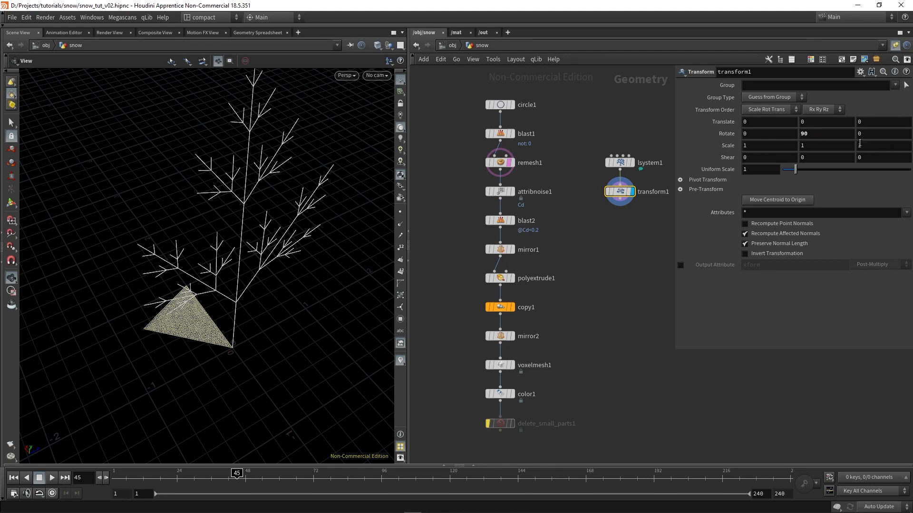
pyautogui.moveTo(871, 132); pyautogui.dragTo(863, 127, button='middle')
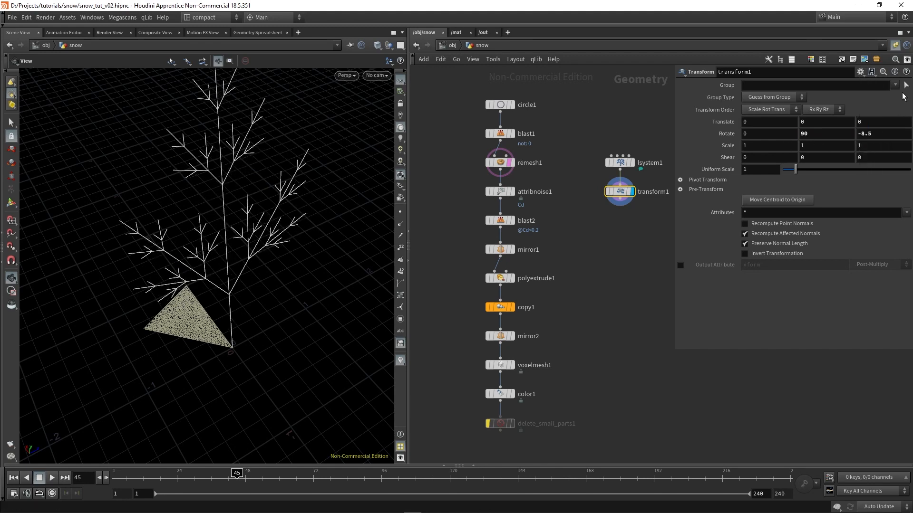
pyautogui.click(888, 137)
pyautogui.write('-90')
pyautogui.press('Return')
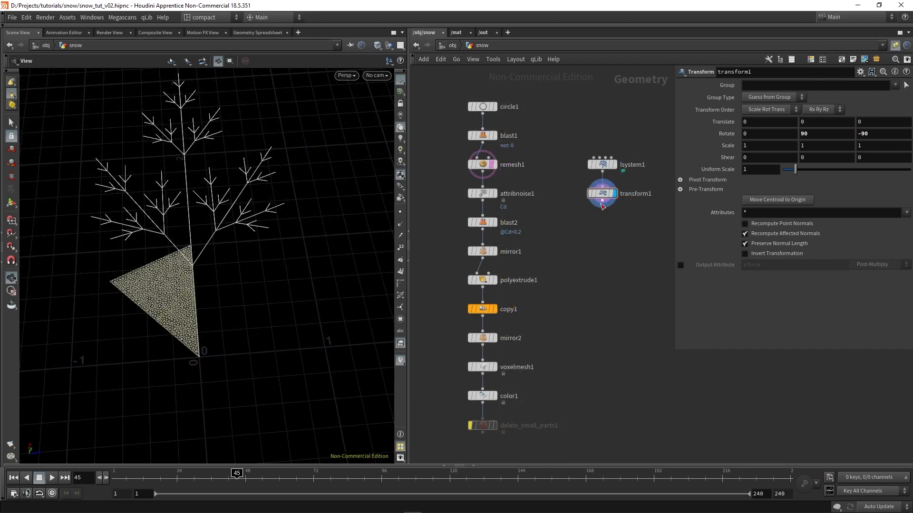
# Add a Match Size node connected to the output of transform1
pyautogui.press('Tab')
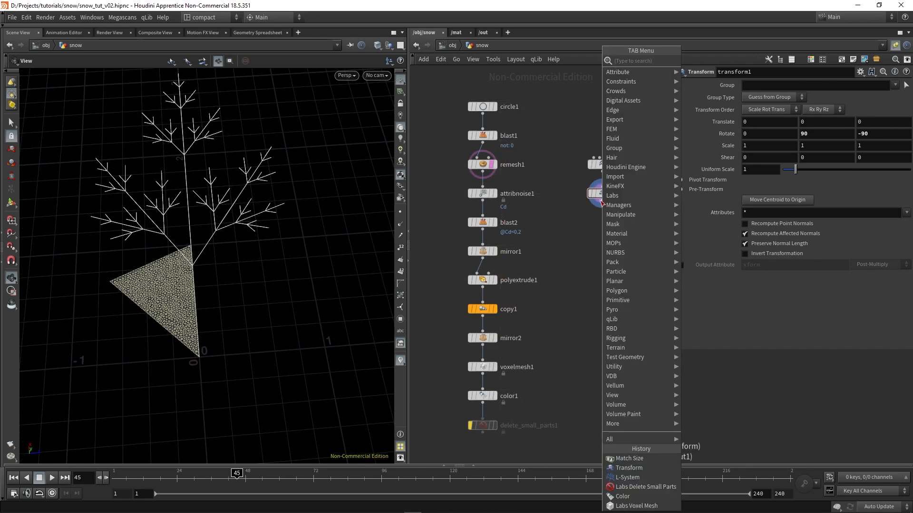
pyautogui.write('matchs')
pyautogui.press('Return')
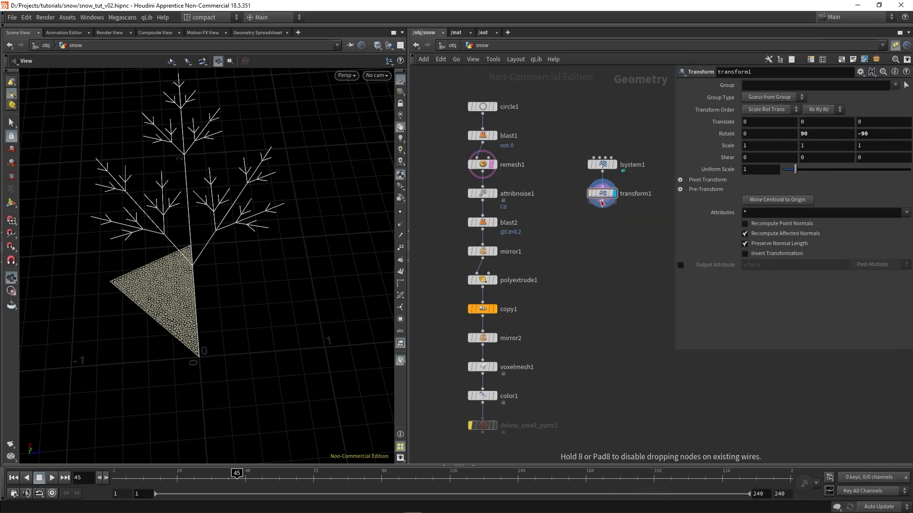
pyautogui.click(606, 236)
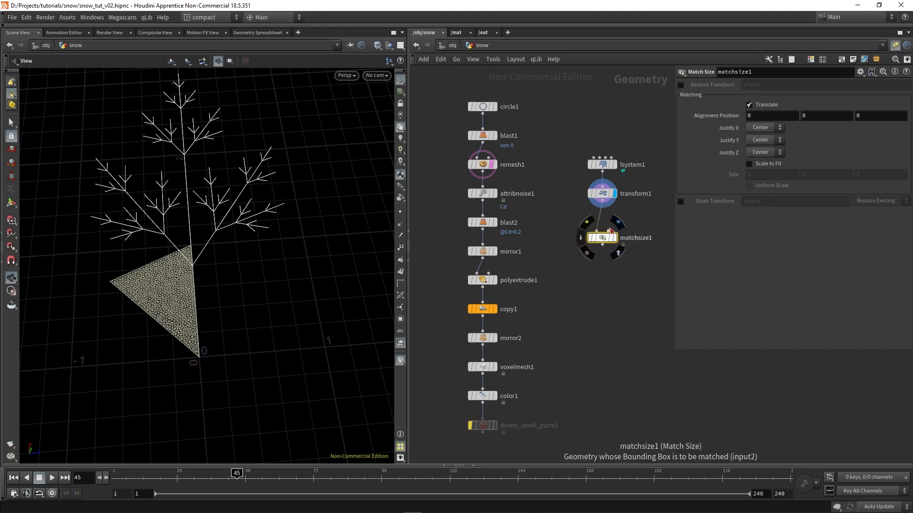
# Connect remesh1's output to the second input of matchsize1 and display matchsize1
pyautogui.moveTo(609, 231); pyautogui.dragTo(495, 172)
pyautogui.click(490, 175)
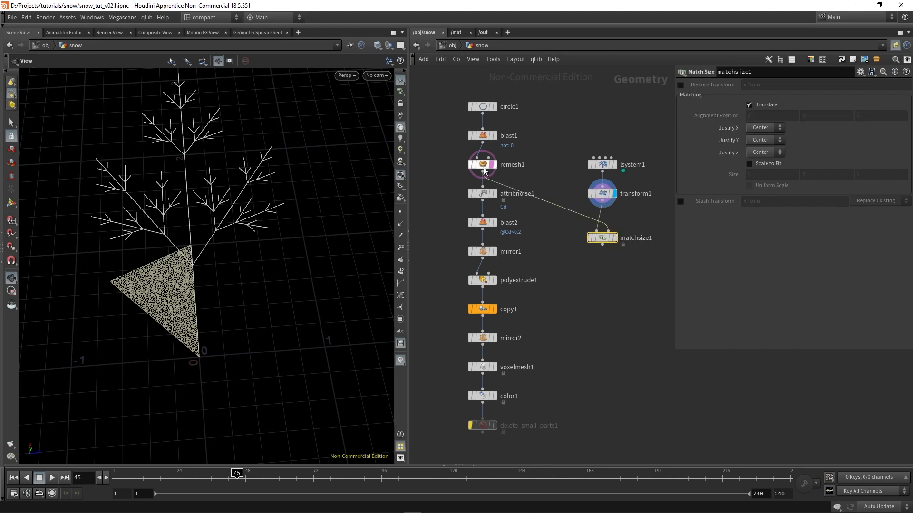
pyautogui.click(615, 239)
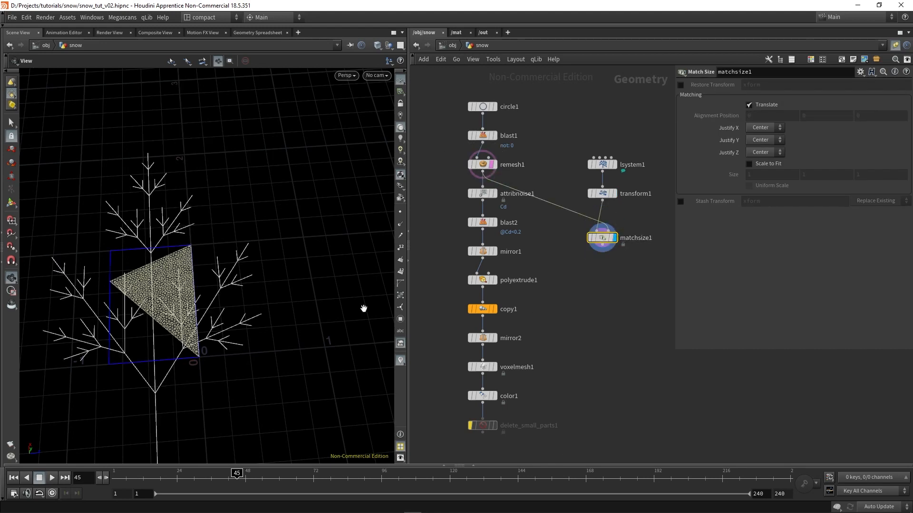
# Enable Scale to Fit on matchsize1 and set its justification to Min on X and None on Y and Z
pyautogui.moveTo(362, 307); pyautogui.dragTo(171, 304)
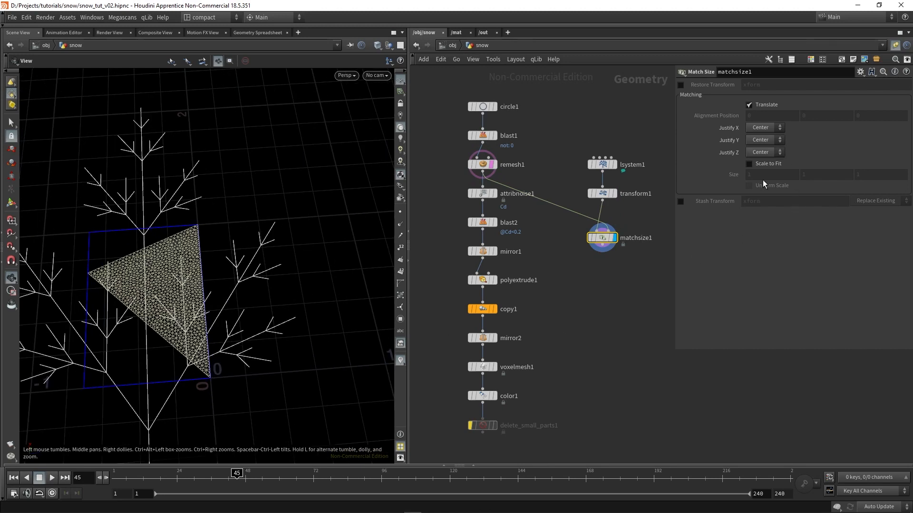
pyautogui.click(761, 163)
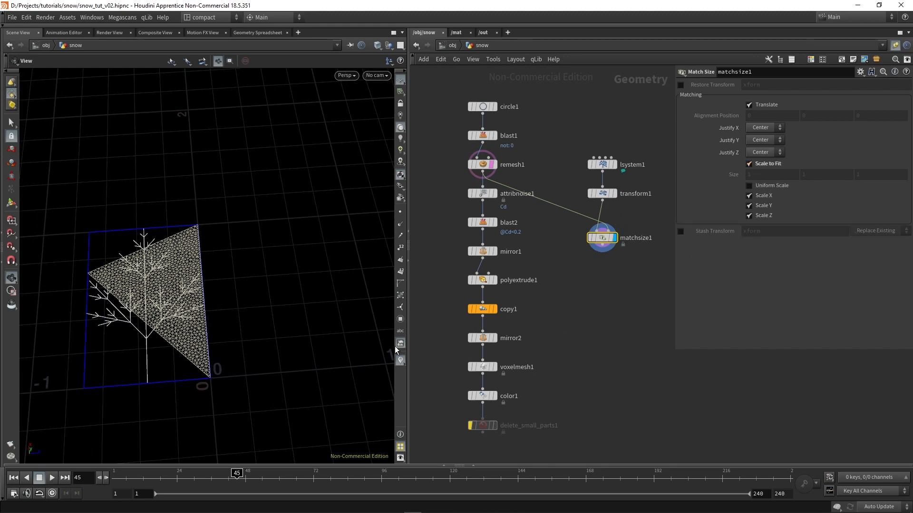
pyautogui.click(760, 128)
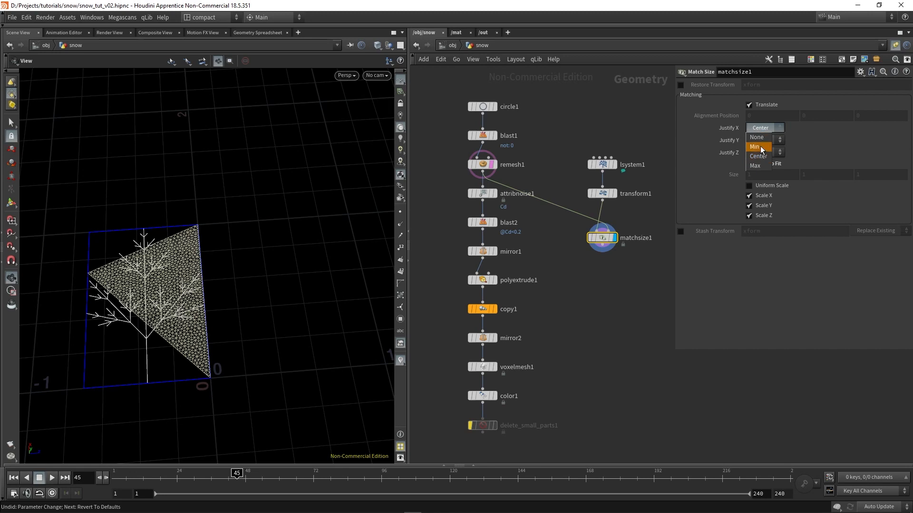
pyautogui.click(765, 142)
pyautogui.click(765, 152)
pyautogui.click(767, 155)
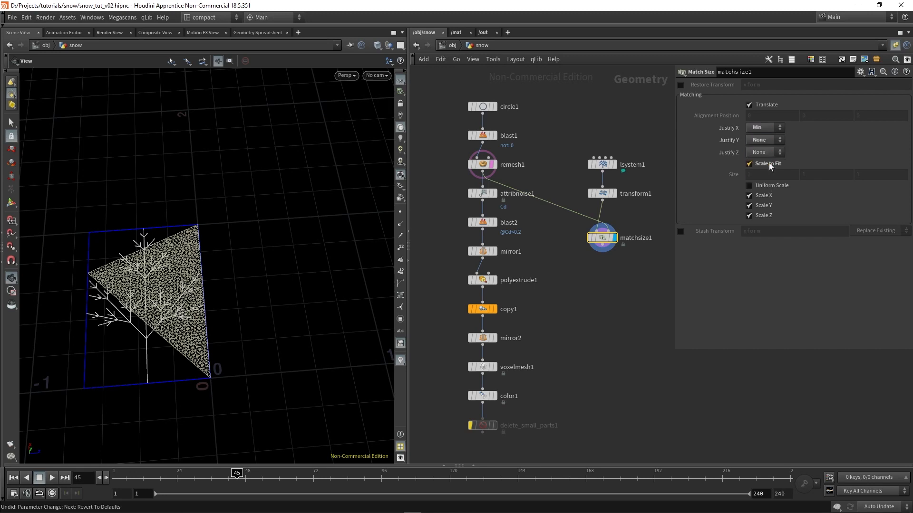
pyautogui.click(769, 163)
pyautogui.scroll(10, 209, 300)
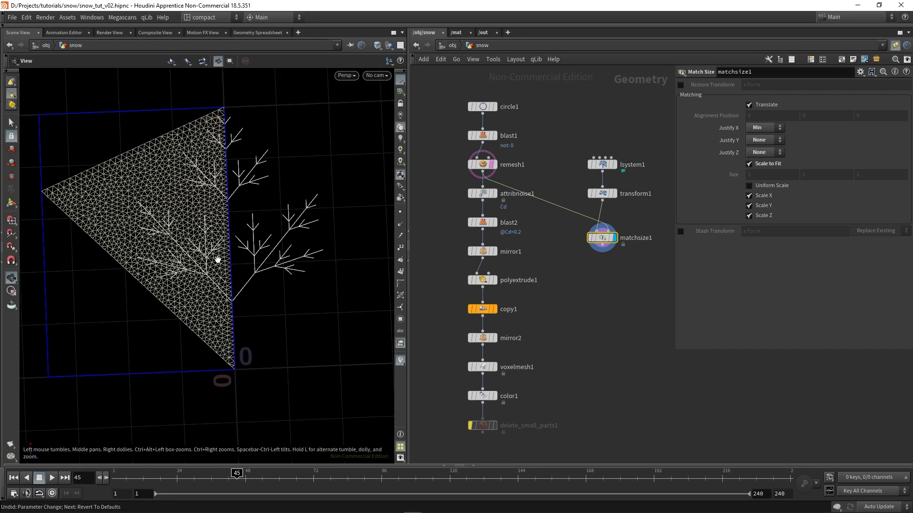
# Add an Attribute Transfer node in the free space below matchsize1
pyautogui.moveTo(207, 201); pyautogui.dragTo(186, 145)
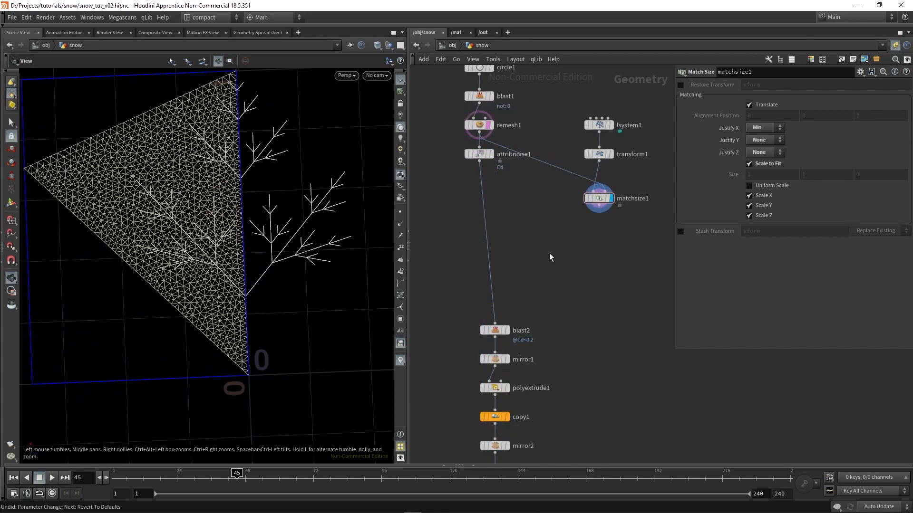
pyautogui.press('Tab')
pyautogui.write('attrib')
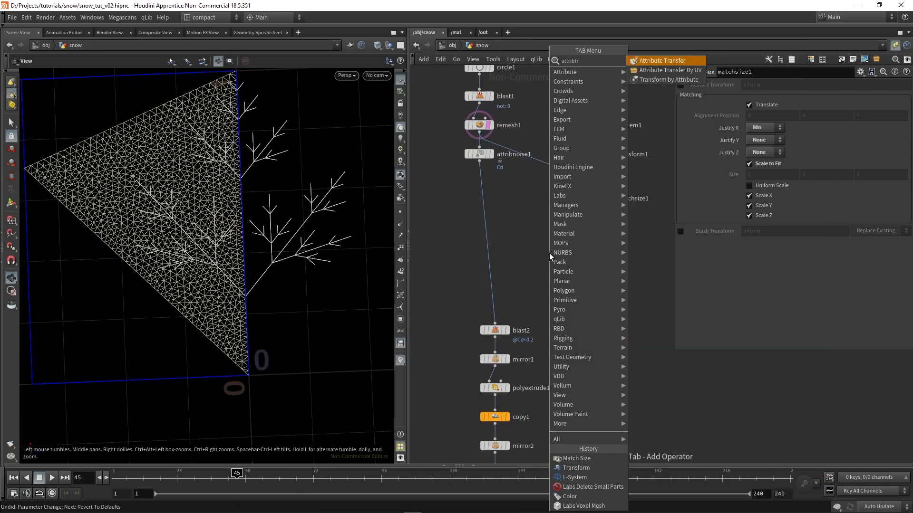
pyautogui.press('Return')
pyautogui.click(549, 253)
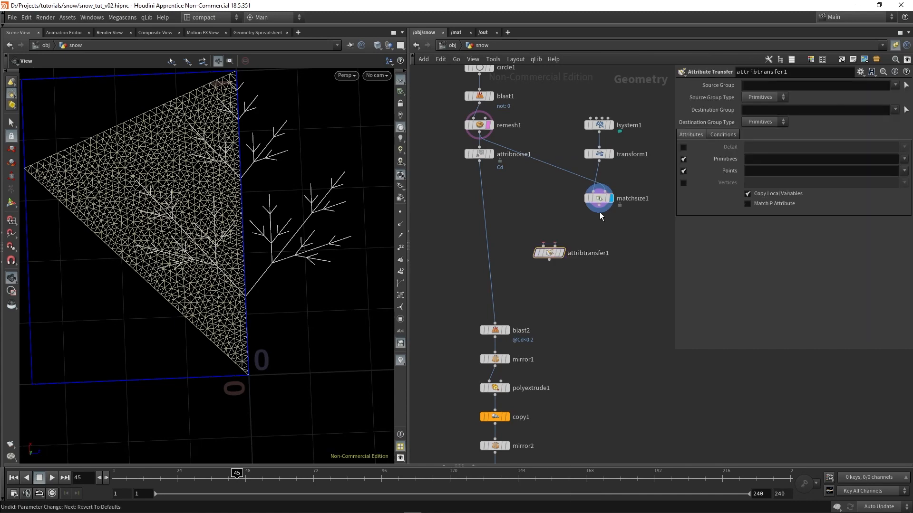
# Add a Color node connected to matchsize1's output and move attribtransfer1 down to make room
pyautogui.press('Tab')
pyautogui.write('co')
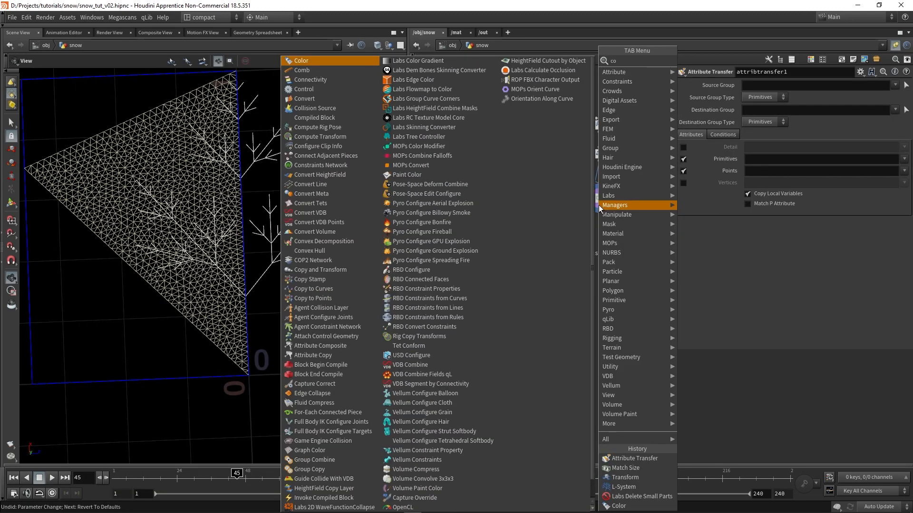
pyautogui.press('Escape')
pyautogui.click(600, 207)
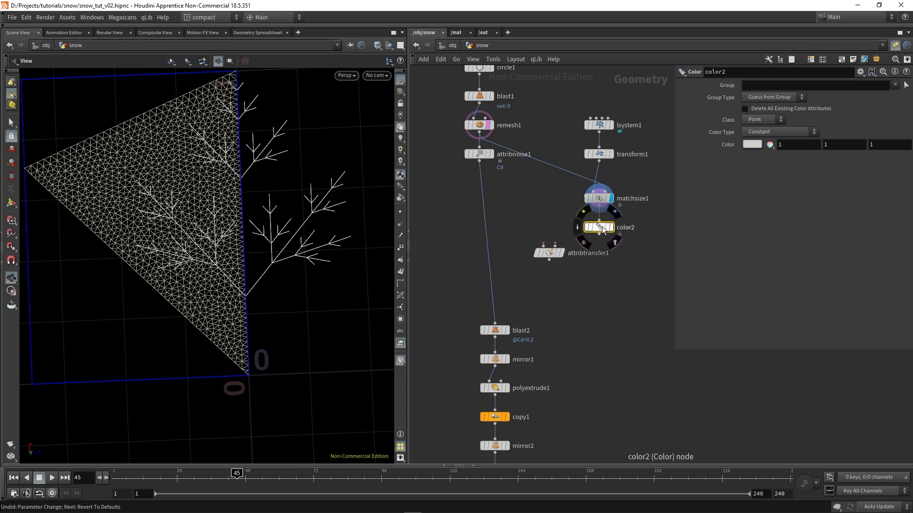
pyautogui.moveTo(559, 250); pyautogui.dragTo(559, 270)
# Add another Color node above attribtransfer1 and connect remesh1's output to its input
pyautogui.press('Tab')
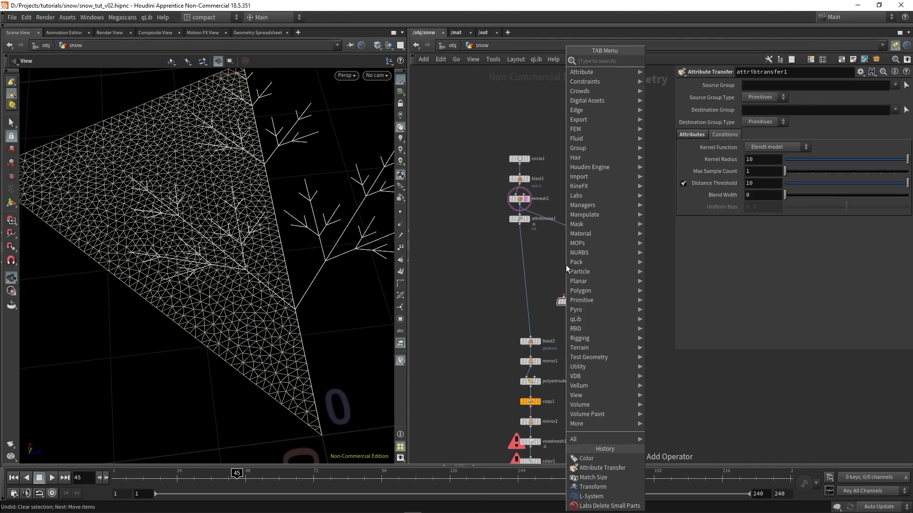
pyautogui.write('co')
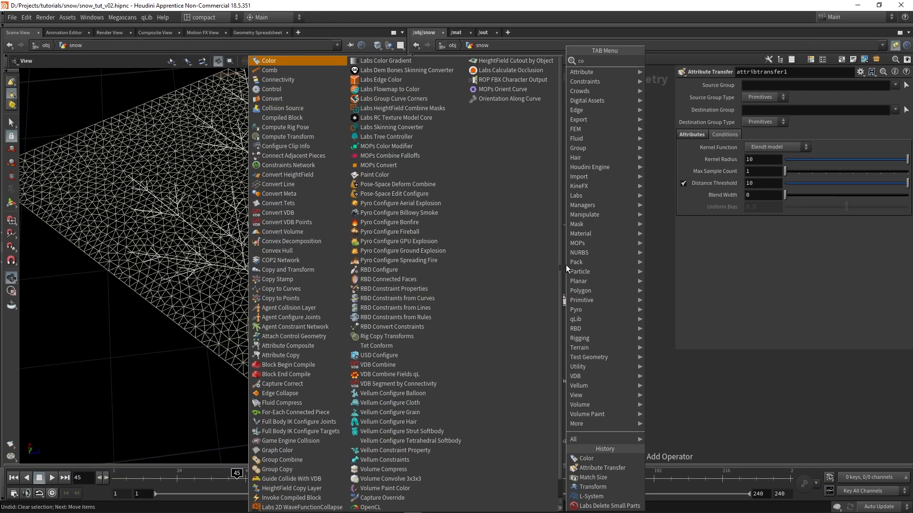
pyautogui.press('Return')
pyautogui.click(566, 264)
pyautogui.moveTo(519, 205); pyautogui.dragTo(564, 259)
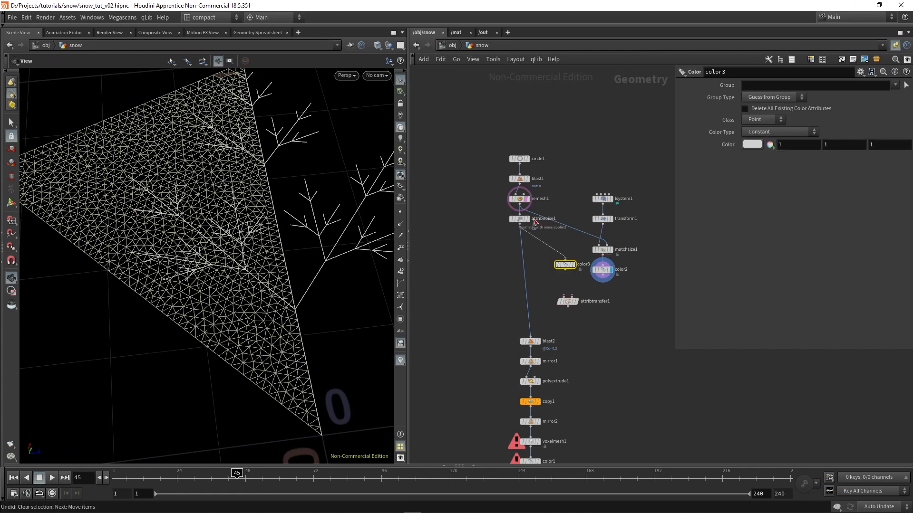
# Set color3's color to black with values 0, 0, 0
pyautogui.moveTo(795, 148); pyautogui.dragTo(738, 143)
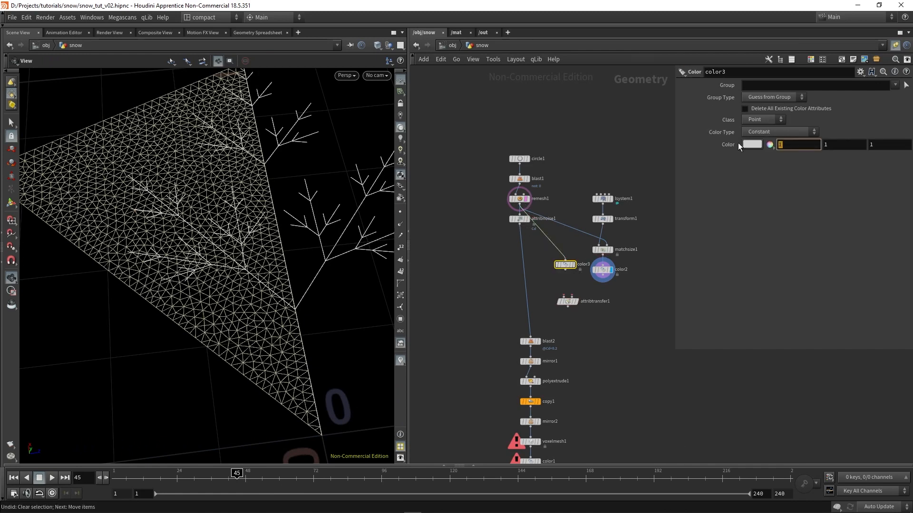
pyautogui.write('0')
pyautogui.press('Tab')
pyautogui.write('0')
pyautogui.press('Tab')
pyautogui.write('0')
pyautogui.press('Return')
pyautogui.scroll(2, 543, 217)
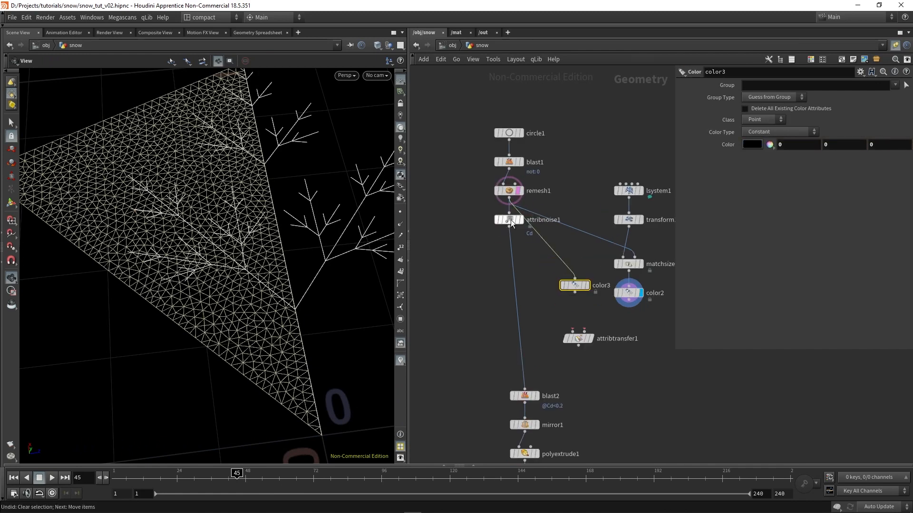
# Move attribnoise1 aside, then connect color3 to attribtransfer1's first input and color2 to its second input
pyautogui.moveTo(519, 217); pyautogui.dragTo(463, 279)
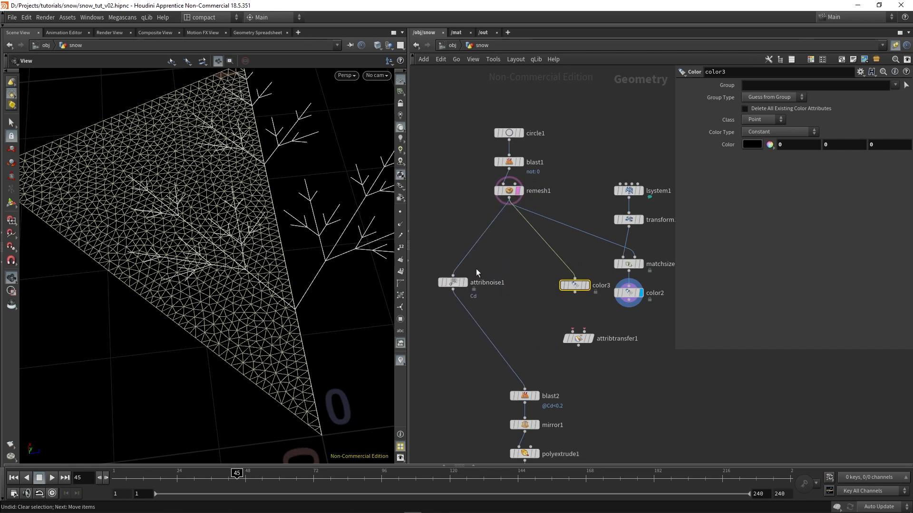
pyautogui.moveTo(499, 311); pyautogui.dragTo(477, 277, button='middle')
pyautogui.click(513, 277)
pyautogui.moveTo(552, 259); pyautogui.dragTo(550, 299)
pyautogui.moveTo(552, 255); pyautogui.dragTo(539, 252)
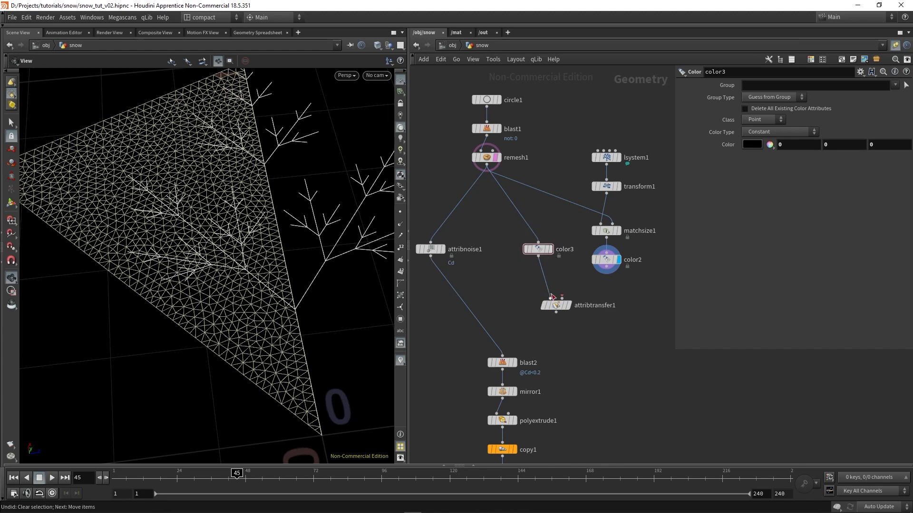
pyautogui.click(562, 298)
pyautogui.click(601, 273)
pyautogui.moveTo(632, 284); pyautogui.dragTo(602, 257)
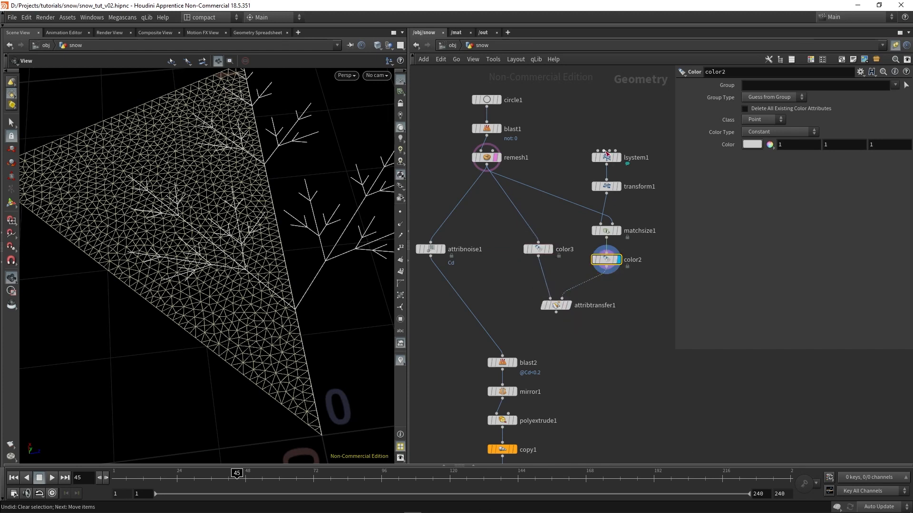
pyautogui.moveTo(538, 250); pyautogui.dragTo(538, 250)
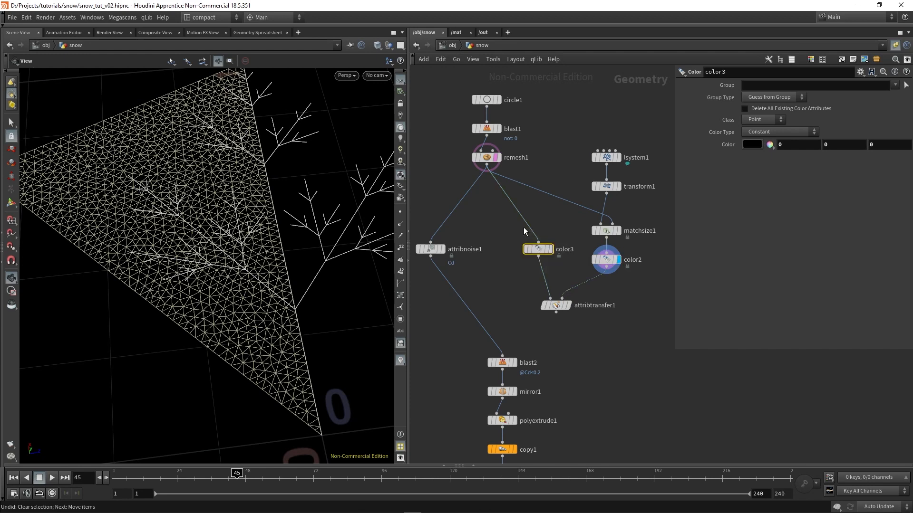
# Display attribtransfer1, turn off its primitive transfer and limit the point attributes to Cd
pyautogui.click(569, 306)
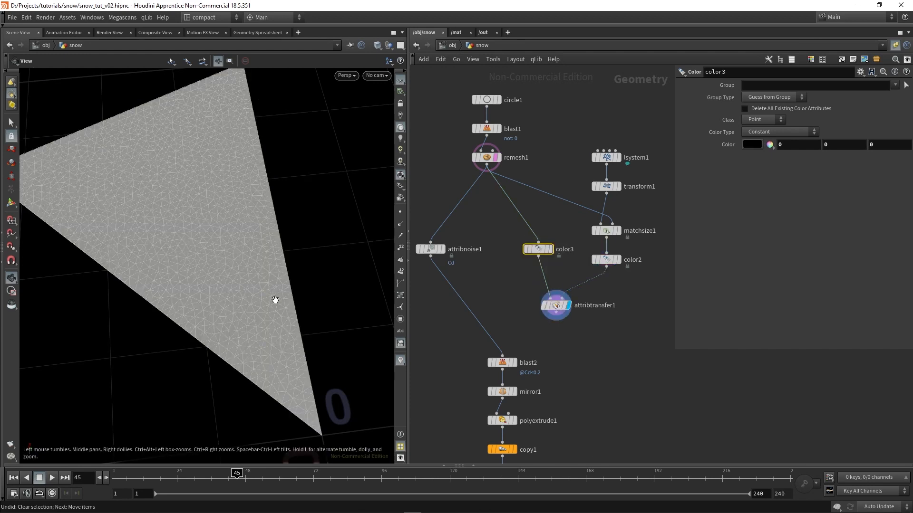
pyautogui.click(555, 306)
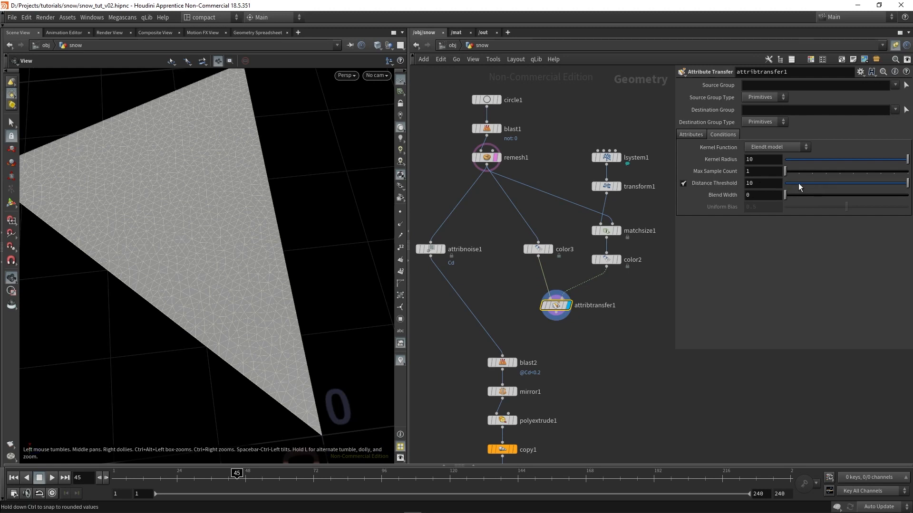
pyautogui.click(695, 134)
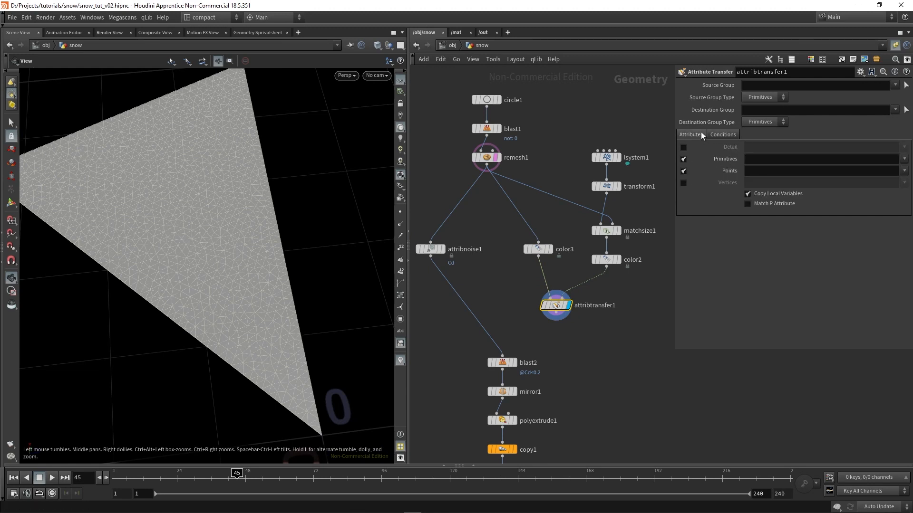
pyautogui.click(748, 172)
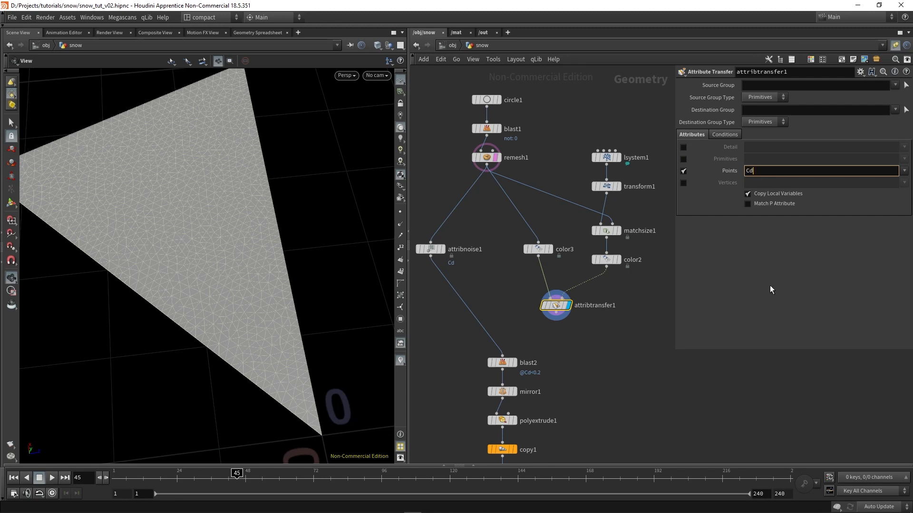
pyautogui.press('Return')
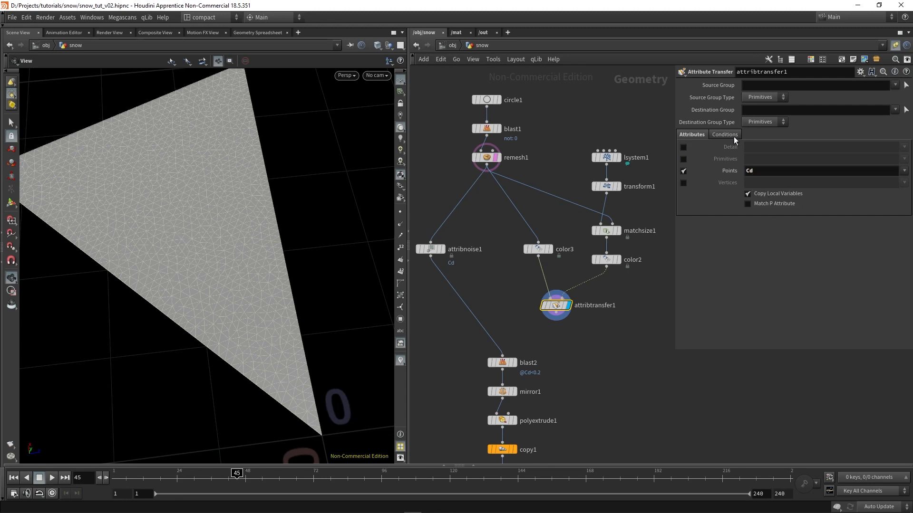
# Set attribtransfer1's distance threshold to 0.015 and turn off the wireframe overlay in the viewport
pyautogui.click(730, 135)
pyautogui.moveTo(804, 187); pyautogui.dragTo(783, 187)
pyautogui.click(761, 188)
pyautogui.write('0.01')
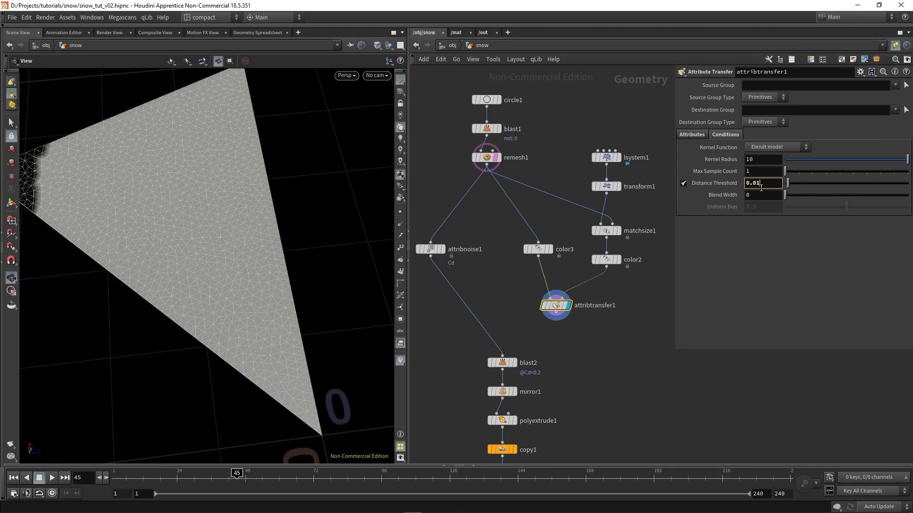
pyautogui.write('5')
pyautogui.press('Return')
pyautogui.moveTo(288, 263); pyautogui.dragTo(281, 283)
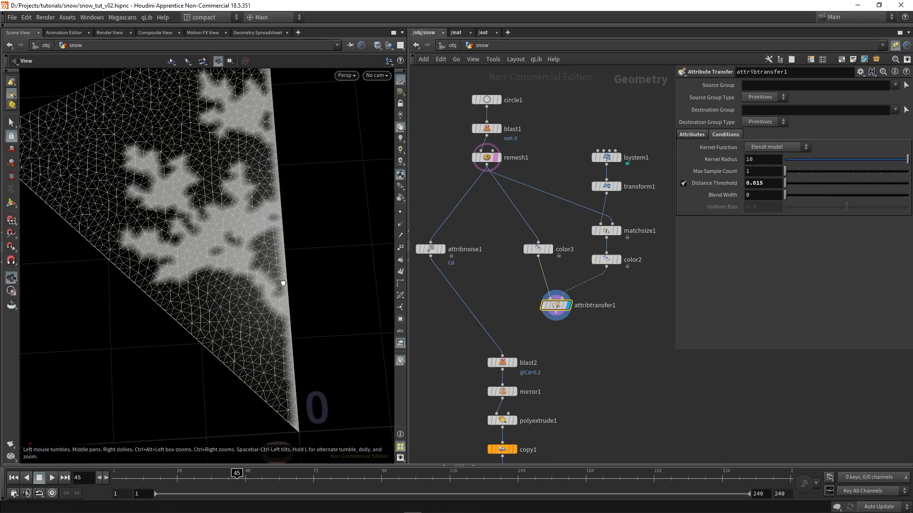
pyautogui.moveTo(281, 283); pyautogui.dragTo(322, 234, button='middle')
pyautogui.hotkey('shift', 'w')
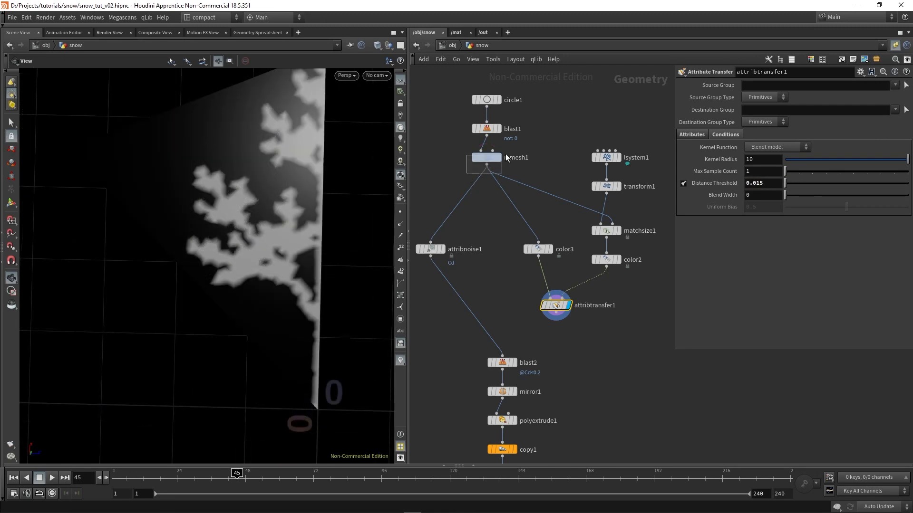
# Set remesh1's target size to 0.015
pyautogui.click(492, 160)
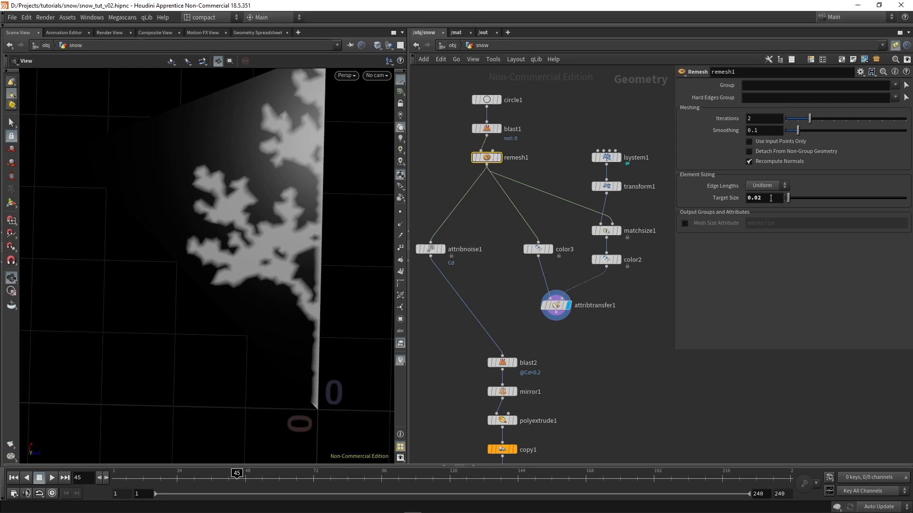
pyautogui.click(771, 197)
pyautogui.write('0.015')
pyautogui.press('Return')
pyautogui.scroll(-2, 286, 266)
pyautogui.moveTo(285, 266); pyautogui.dragTo(295, 244)
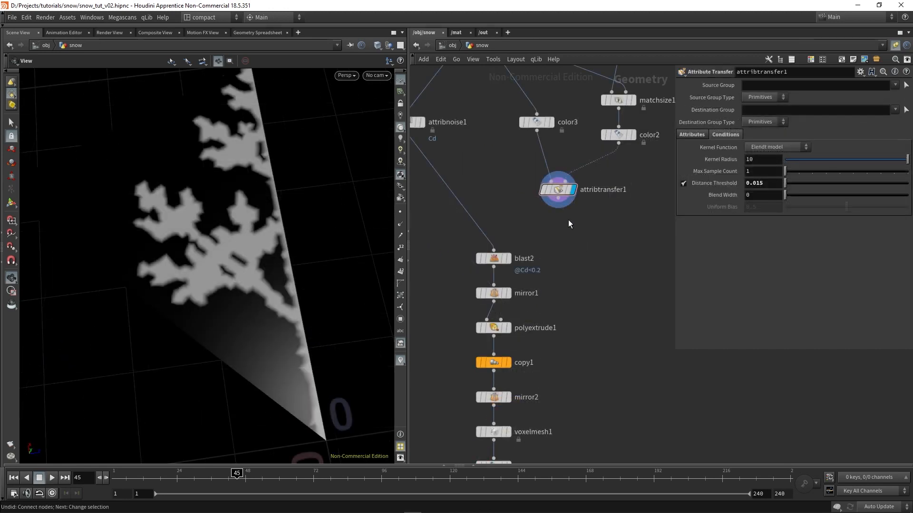
# Add an Attribute Promote node connected to attribtransfer1's output and display it
pyautogui.press('Tab')
pyautogui.write('attribp')
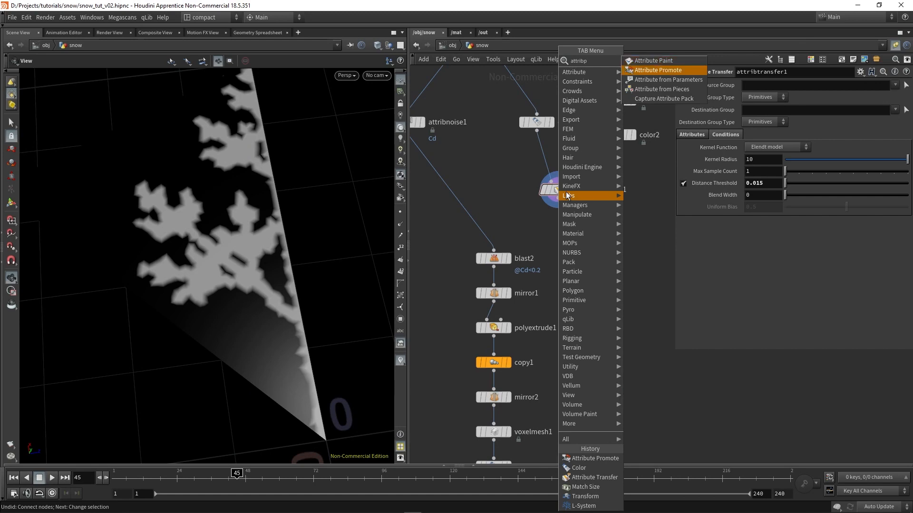
pyautogui.press('Return')
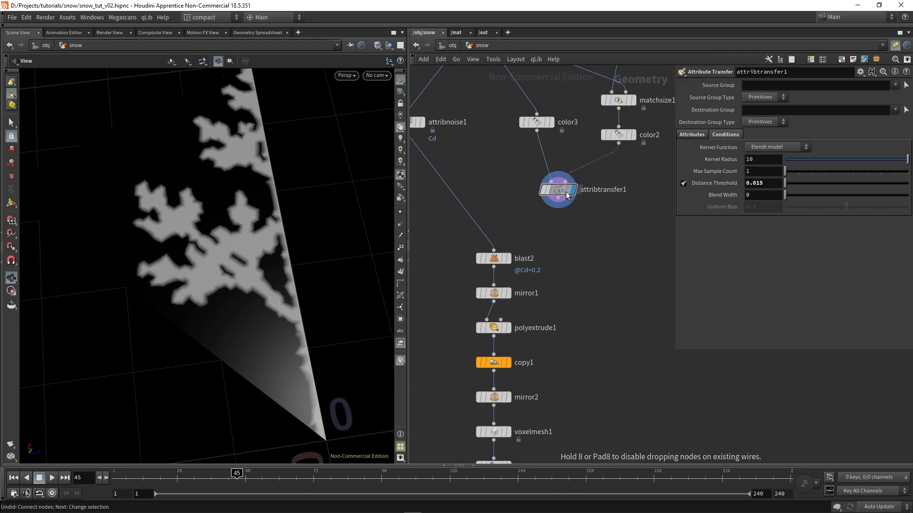
pyautogui.click(575, 227)
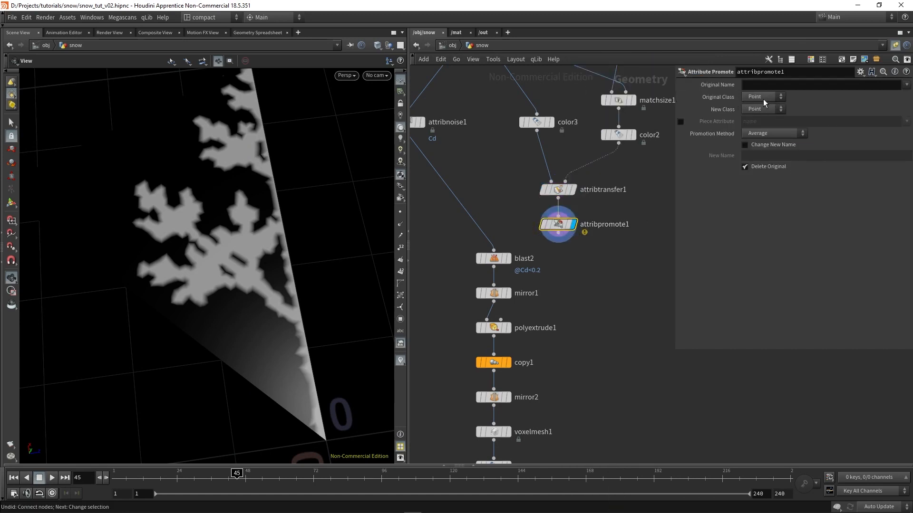
# Set attribpromote1 to promote the Cd attribute from Point to Primitive class
pyautogui.click(757, 110)
pyautogui.click(757, 128)
pyautogui.click(769, 85)
pyautogui.write('Cd')
pyautogui.press('Return')
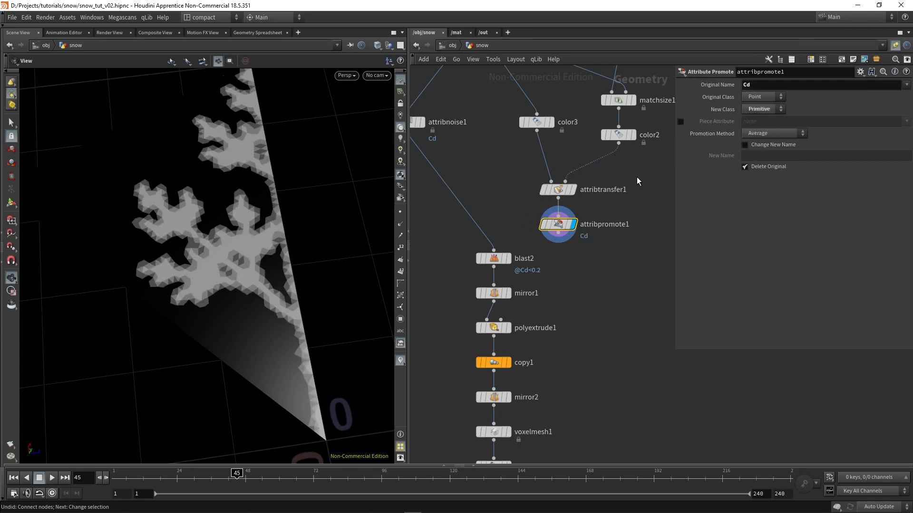
pyautogui.moveTo(198, 271); pyautogui.dragTo(200, 247)
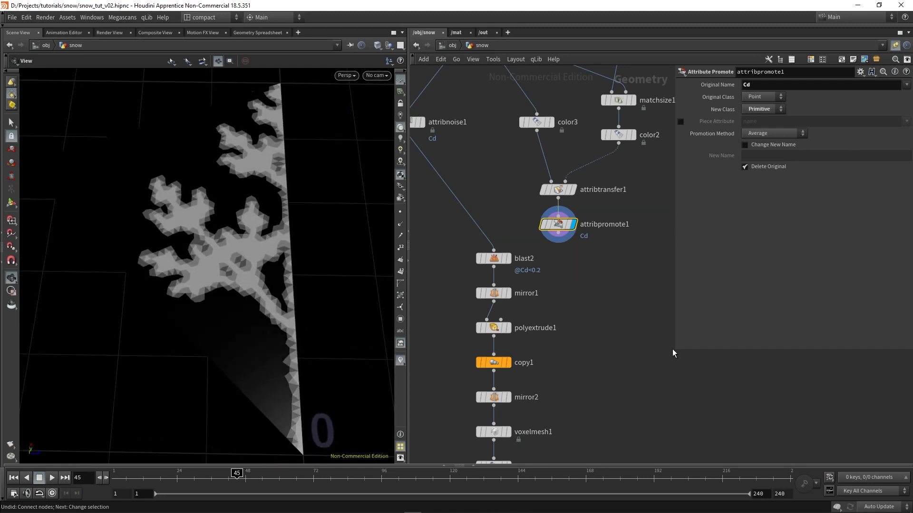
# Connect attribpromote1's output to blast2's input in place of attribnoise1
pyautogui.moveTo(522, 264); pyautogui.dragTo(524, 229, button='middle')
pyautogui.keyDown('shift'); pyautogui.moveTo(524, 229); pyautogui.dragTo(524, 295); pyautogui.keyUp('shift')
pyautogui.moveTo(560, 197); pyautogui.dragTo(496, 281)
pyautogui.moveTo(555, 324); pyautogui.dragTo(542, 168, button='middle')
pyautogui.scroll(-2, 542, 168)
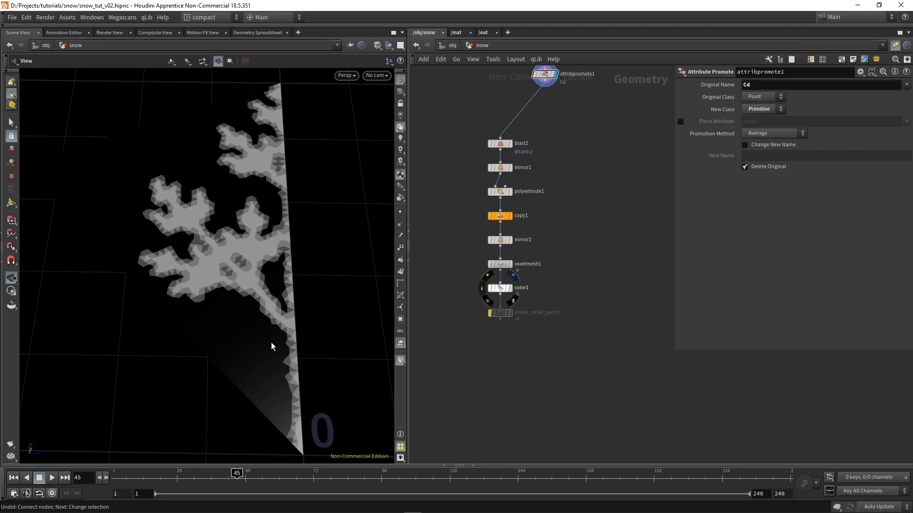
# Display color1's result and inspect the complete snowflake from an angled view
pyautogui.moveTo(284, 326); pyautogui.dragTo(208, 326, button='right')
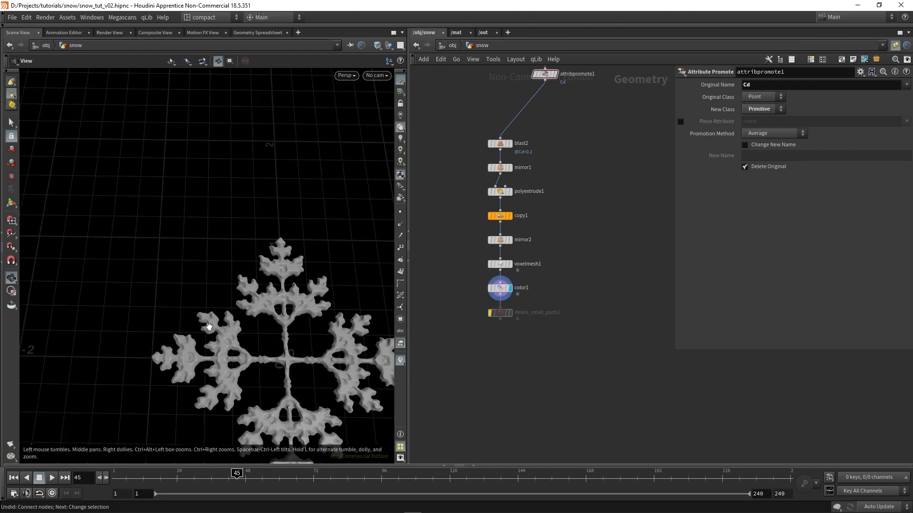
pyautogui.moveTo(265, 367); pyautogui.dragTo(200, 270, button='middle')
pyautogui.moveTo(230, 280); pyautogui.dragTo(240, 263)
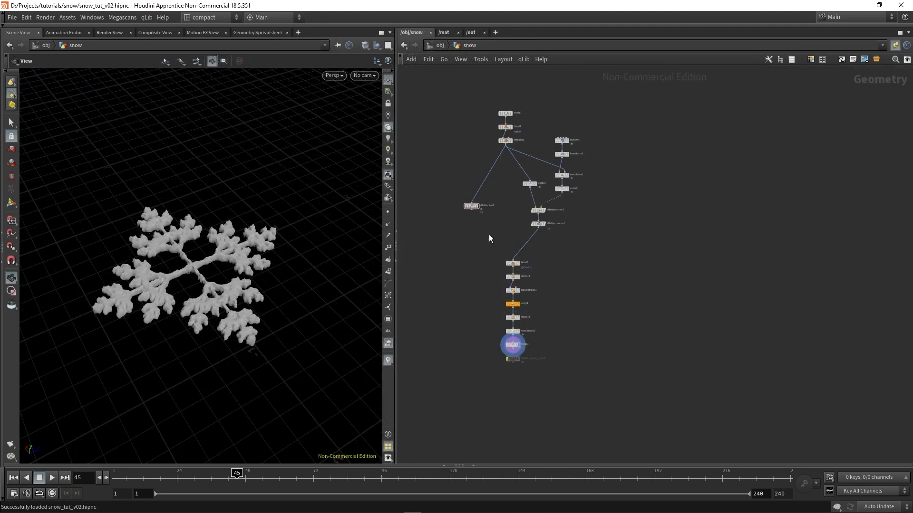
# Review the whole snowflake node network, including the L-system color transfer branch and the chain down to delete_small_parts1
pyautogui.moveTo(453, 186); pyautogui.dragTo(453, 187)
pyautogui.moveTo(587, 249); pyautogui.dragTo(529, 124)
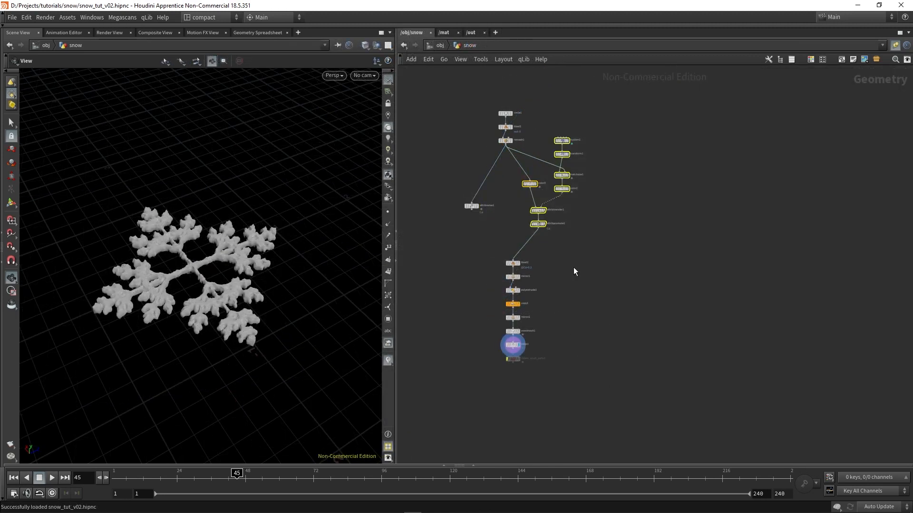
pyautogui.scroll(1, 571, 274)
pyautogui.click(569, 291)
pyautogui.scroll(-2, 548, 202)
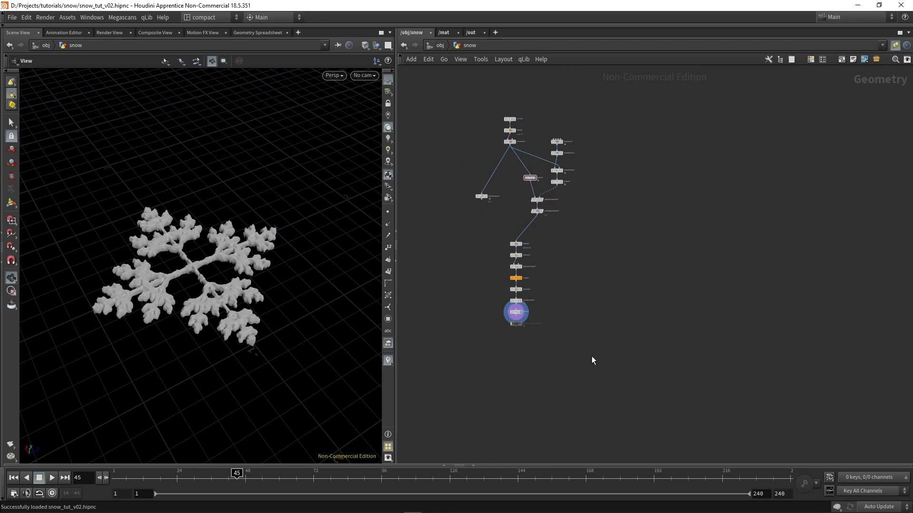
pyautogui.moveTo(592, 358); pyautogui.dragTo(468, 141)
pyautogui.scroll(2, 523, 307)
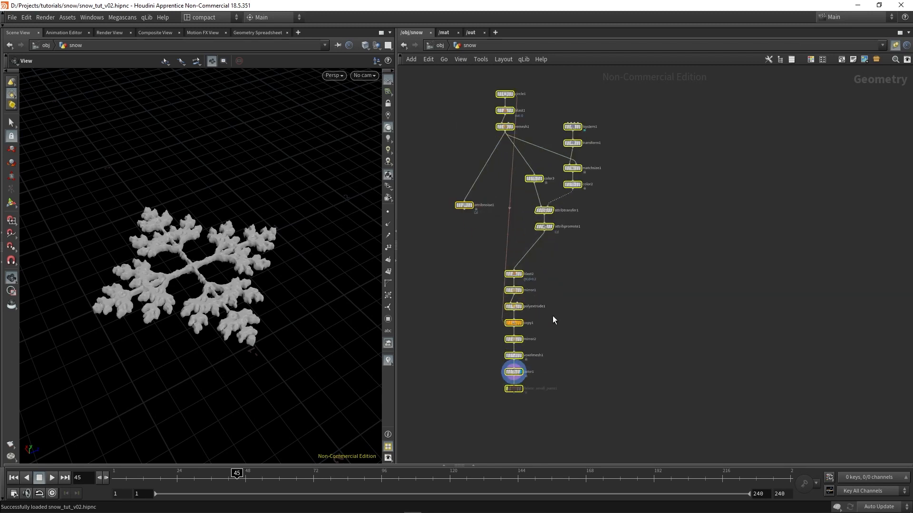
pyautogui.moveTo(576, 372); pyautogui.dragTo(568, 339, button='middle')
pyautogui.click(578, 396)
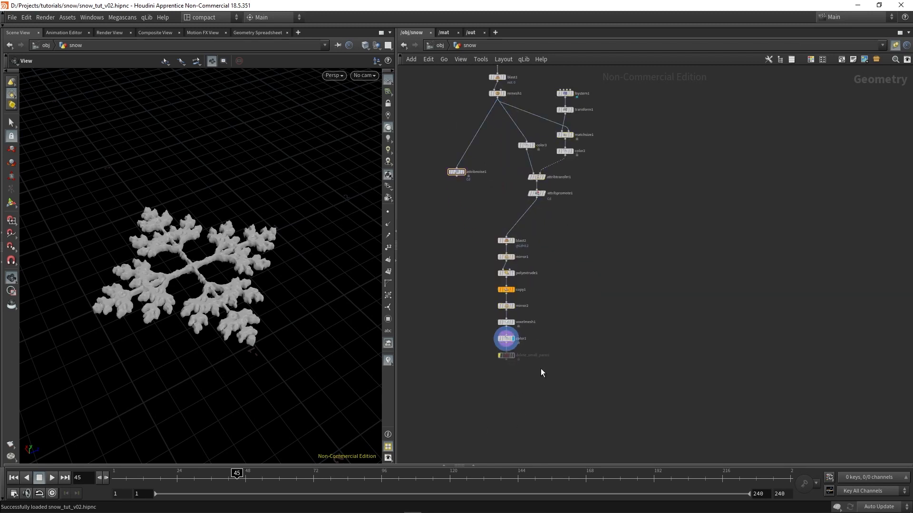
pyautogui.moveTo(487, 359); pyautogui.dragTo(481, 327, button='middle')
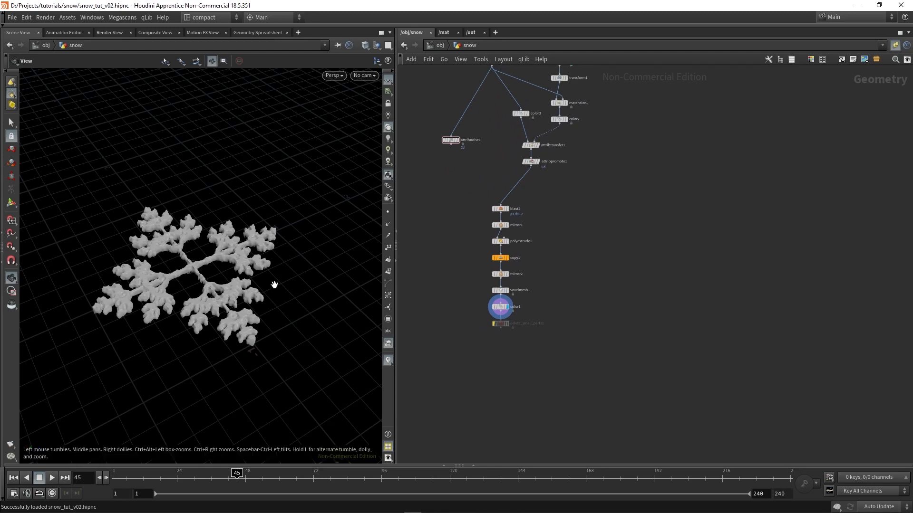
pyautogui.scroll(2, 207, 277)
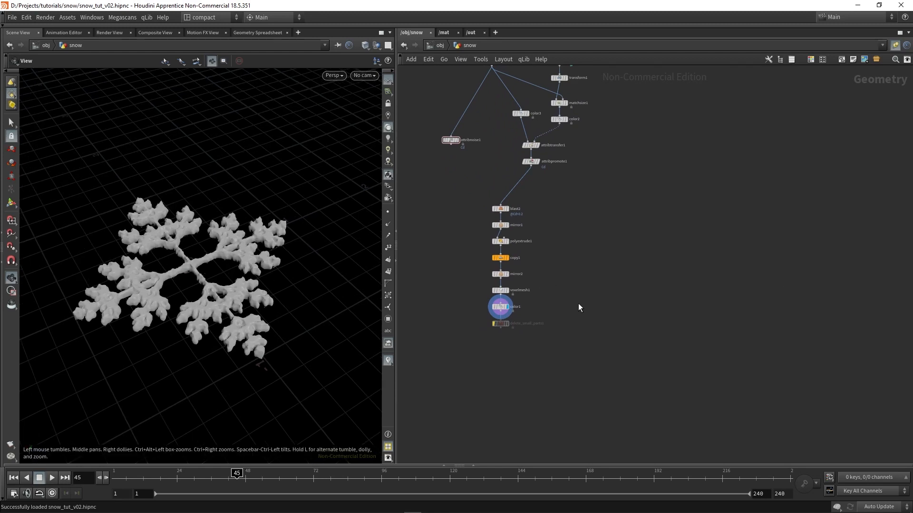
# Add a For-Each Point loop beside the snowflake chain and space its begin and end blocks apart
pyautogui.press('Tab')
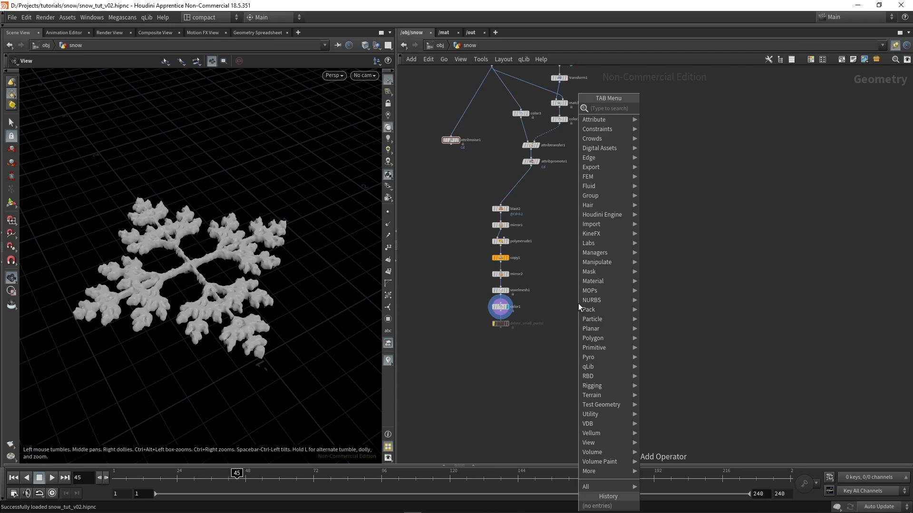
pyautogui.write('forea')
pyautogui.press('Return')
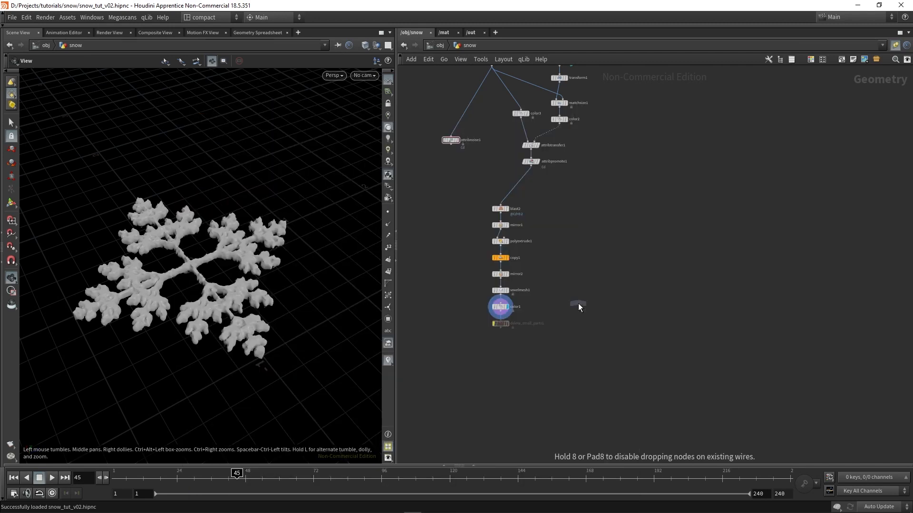
pyautogui.click(589, 326)
pyautogui.scroll(3, 593, 394)
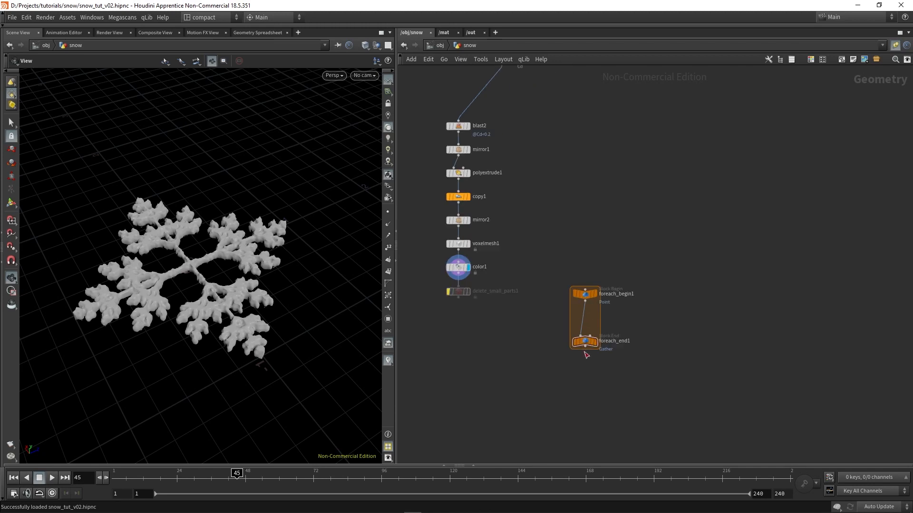
pyautogui.moveTo(586, 341); pyautogui.dragTo(585, 428)
pyautogui.moveTo(634, 358); pyautogui.dragTo(638, 340, button='middle')
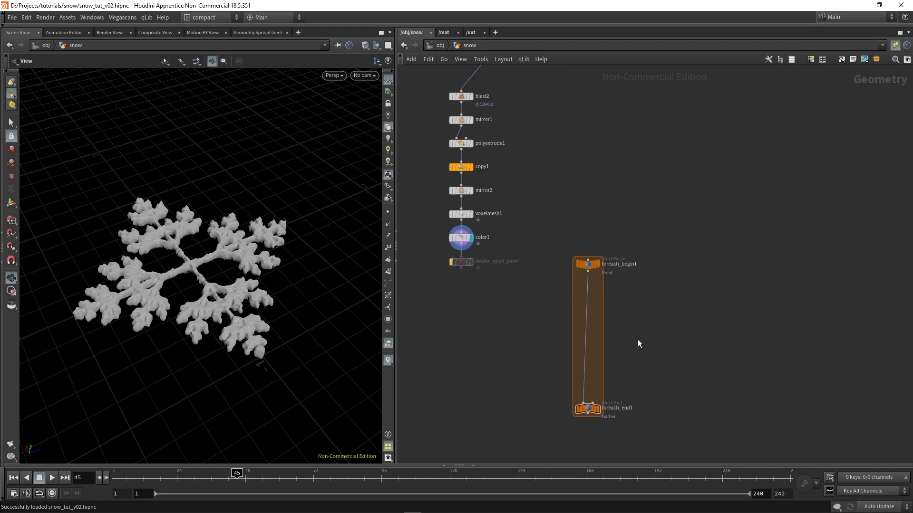
# Insert a Copy to Points node into the loop between foreach_begin1 and foreach_end1
pyautogui.press('Tab')
pyautogui.click(579, 219)
pyautogui.press('Tab')
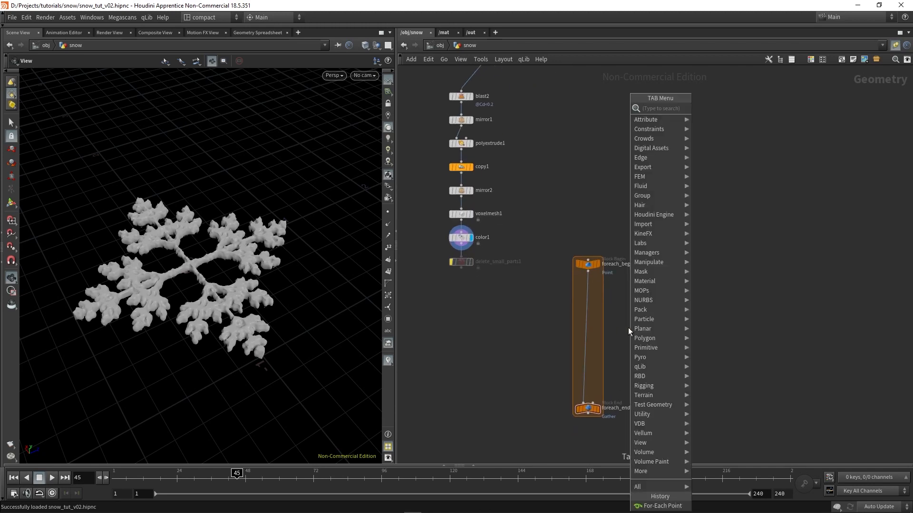
pyautogui.write('copyto')
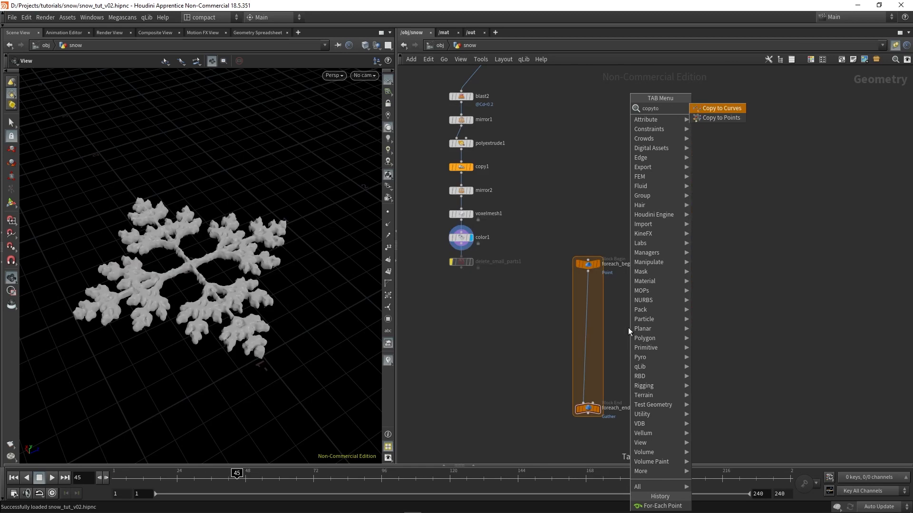
pyautogui.press('Down')
pyautogui.press('Return')
pyautogui.click(629, 327)
pyautogui.scroll(3, 627, 329)
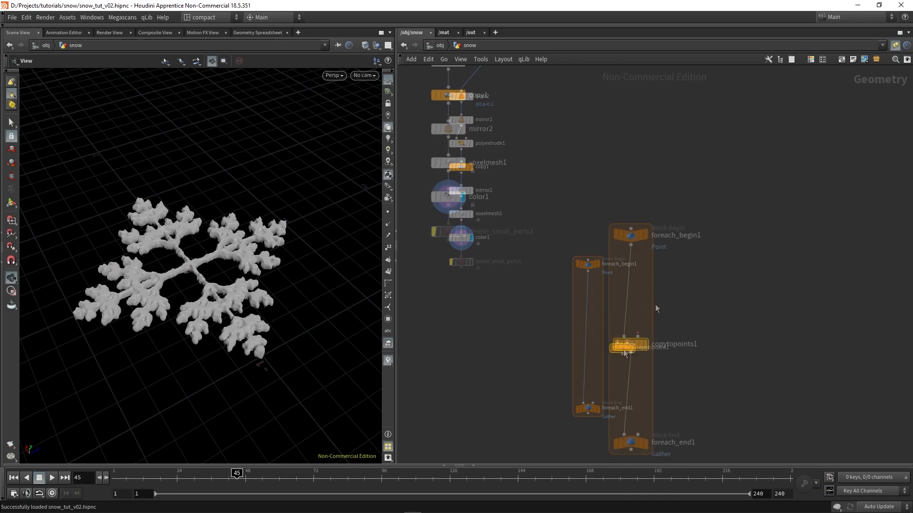
# Connect delete_small_parts1 to copytopoints1's first input and foreach_begin1 to its second input
pyautogui.moveTo(623, 334); pyautogui.dragTo(451, 246)
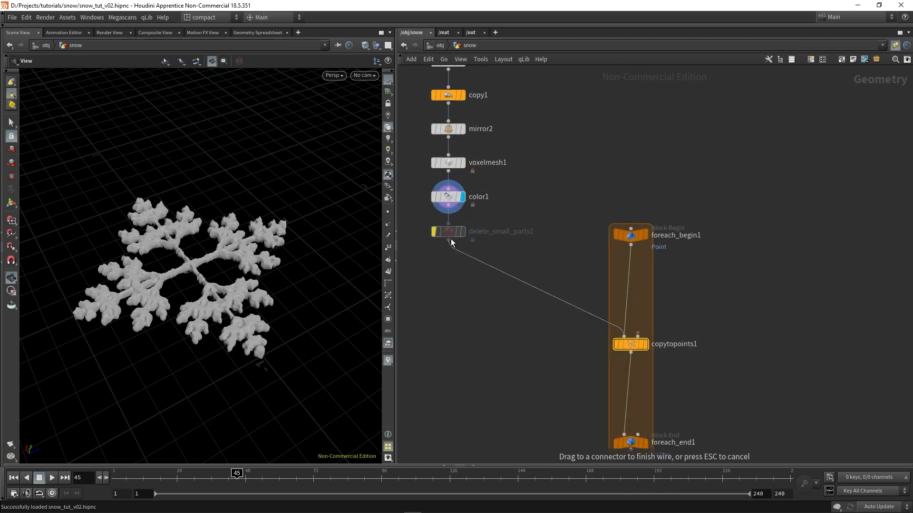
pyautogui.click(450, 240)
pyautogui.scroll(-2, 490, 376)
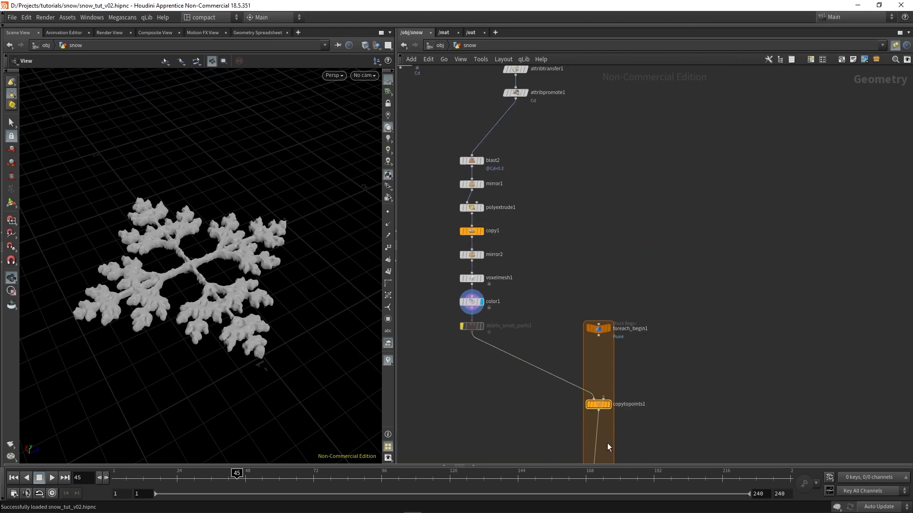
pyautogui.scroll(2, 609, 394)
pyautogui.moveTo(599, 401); pyautogui.dragTo(596, 319)
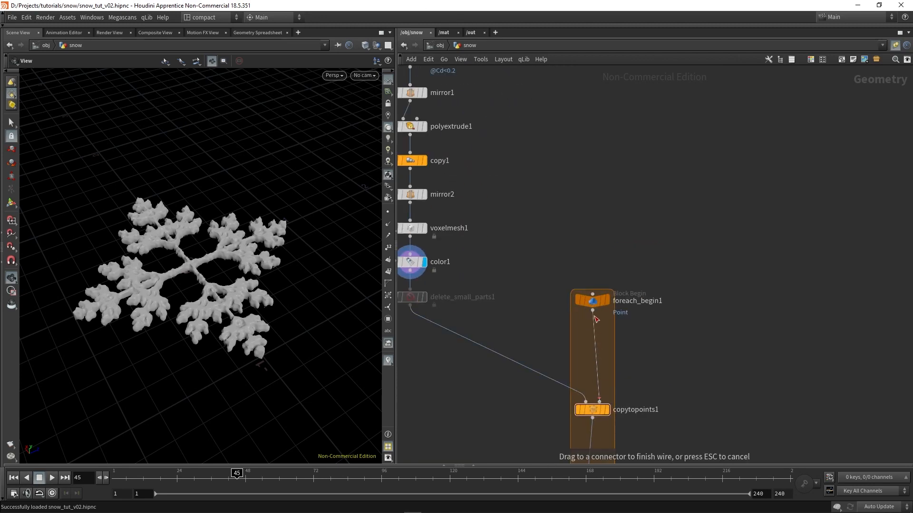
pyautogui.click(593, 311)
pyautogui.scroll(-3, 587, 246)
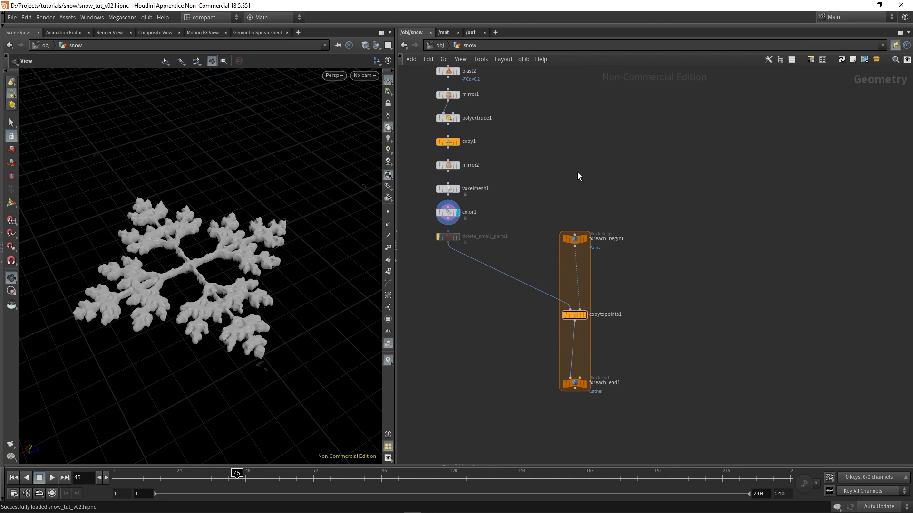
# Place an Add node above the loop and connect its output to foreach_begin1's input
pyautogui.press('Tab')
pyautogui.write('add')
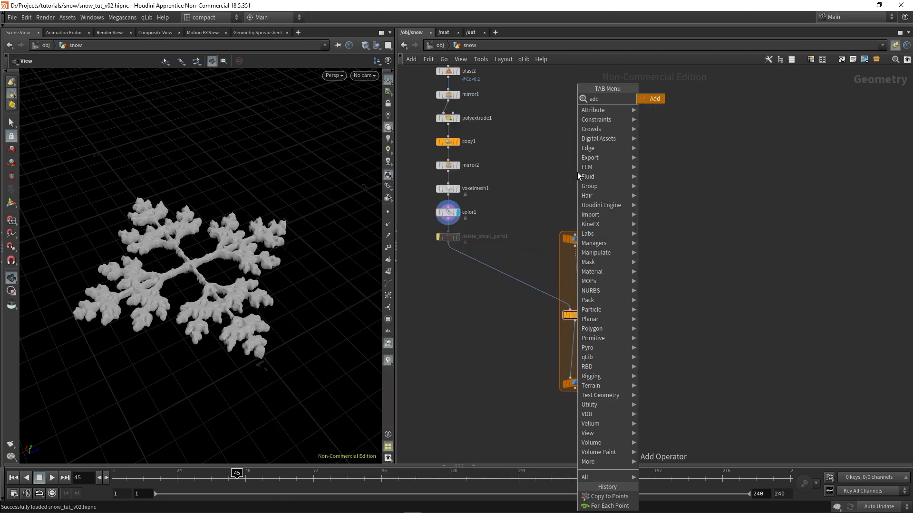
pyautogui.press('Return')
pyautogui.click(577, 172)
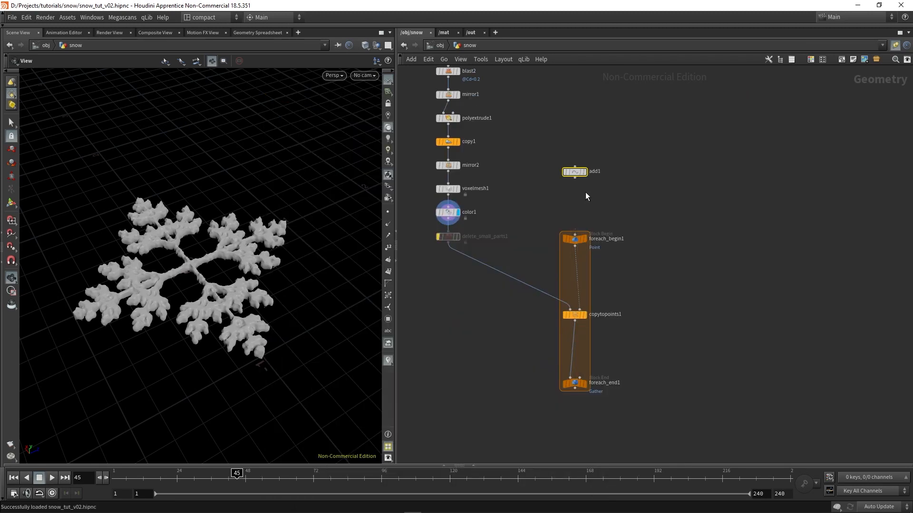
pyautogui.scroll(2, 584, 191)
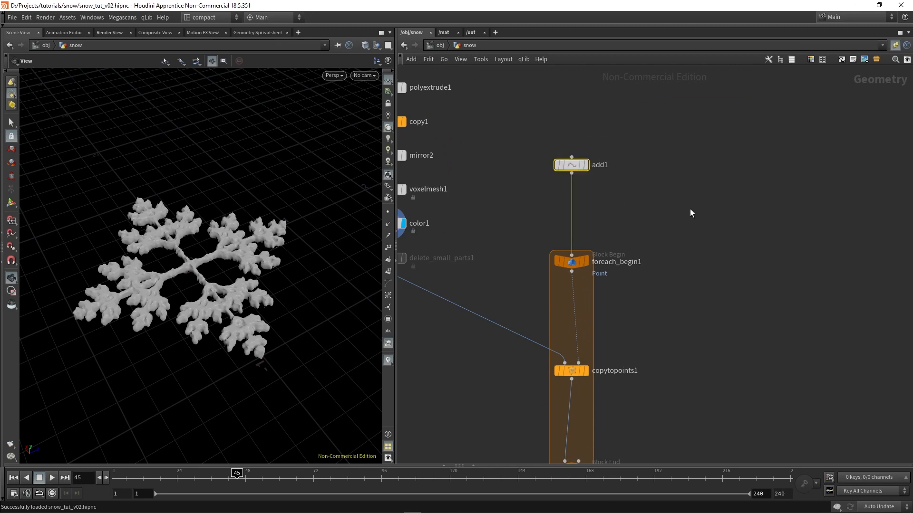
# Enable Point 0 at the origin (0, 0, 0) in add1 and display the node
pyautogui.press('p')
pyautogui.click(761, 122)
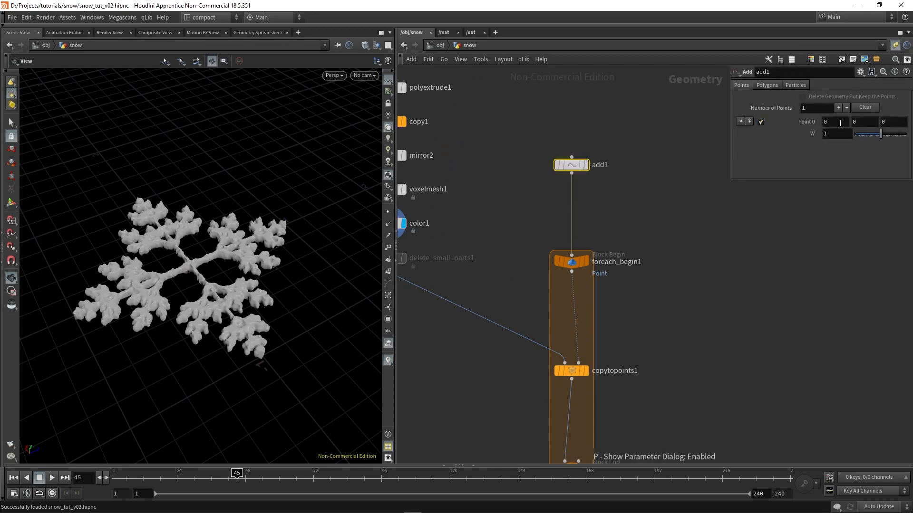
pyautogui.click(587, 167)
pyautogui.moveTo(574, 168); pyautogui.dragTo(654, 118, button='middle')
pyautogui.moveTo(659, 363); pyautogui.dragTo(650, 237, button='middle')
pyautogui.scroll(-3, 648, 237)
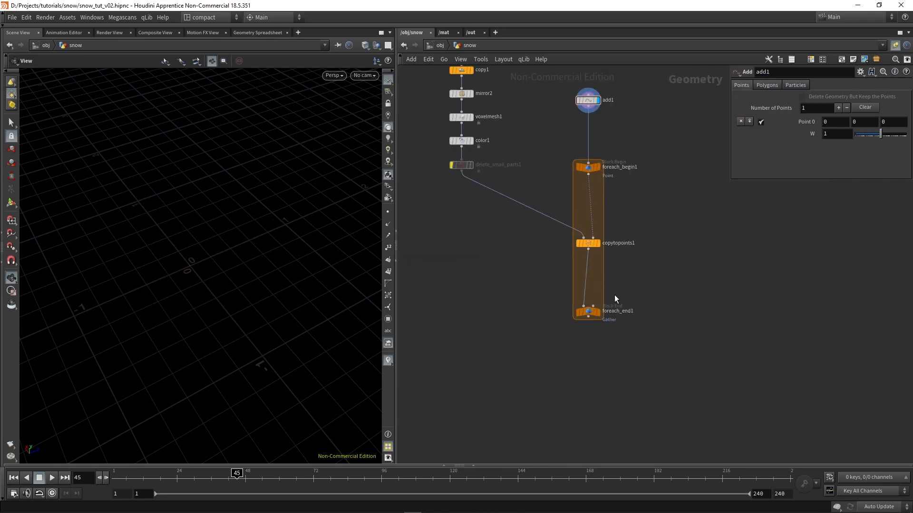
# Display foreach_end1's result and show its block parameters
pyautogui.scroll(3, 600, 314)
pyautogui.click(597, 316)
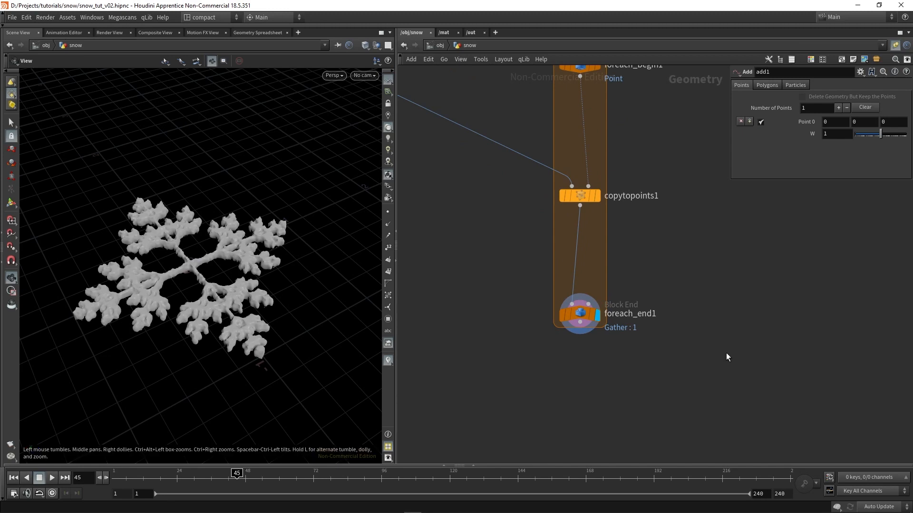
pyautogui.click(578, 314)
pyautogui.scroll(-2, 649, 338)
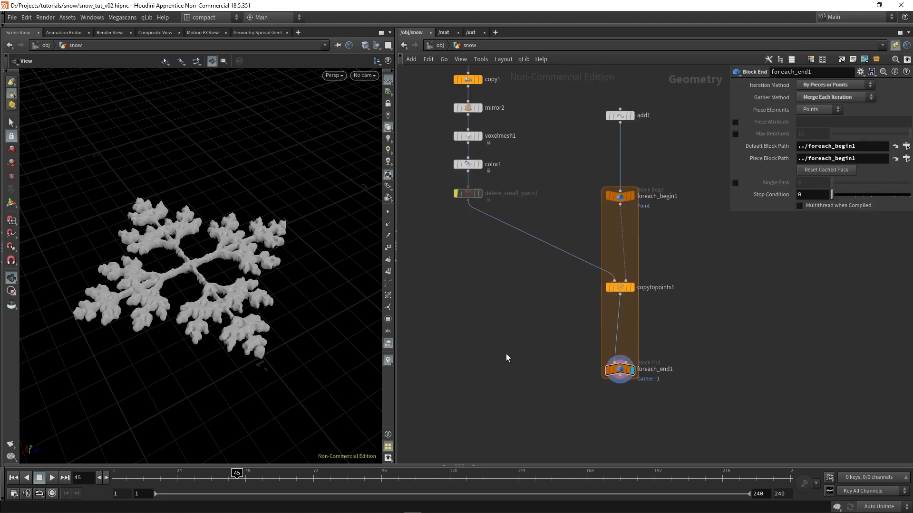
# Add a second point to add1 and set Point 0's X position to 2.22
pyautogui.moveTo(680, 224); pyautogui.dragTo(659, 294, button='middle')
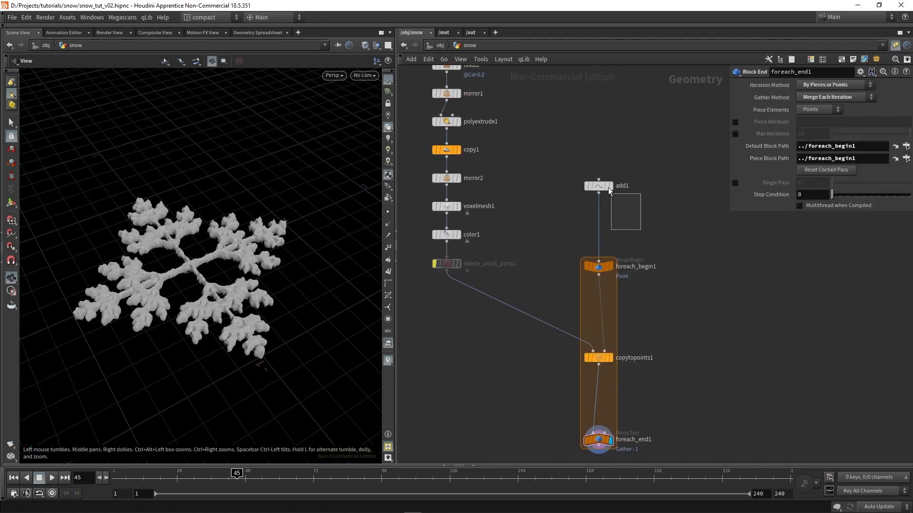
pyautogui.moveTo(608, 191); pyautogui.dragTo(608, 189)
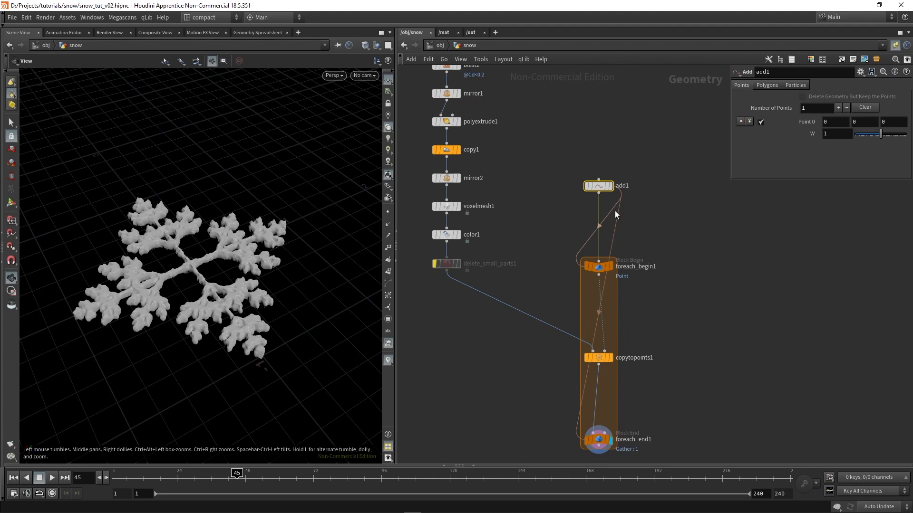
pyautogui.scroll(3, 626, 215)
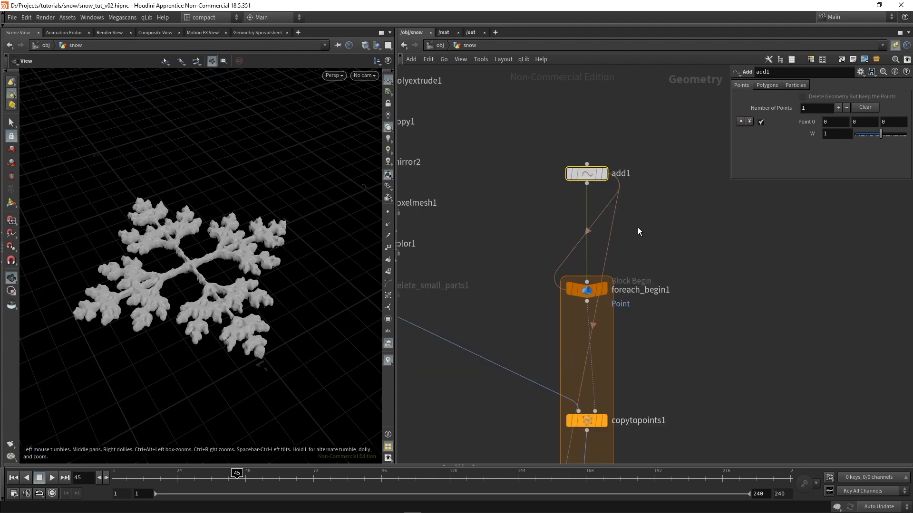
pyautogui.click(749, 122)
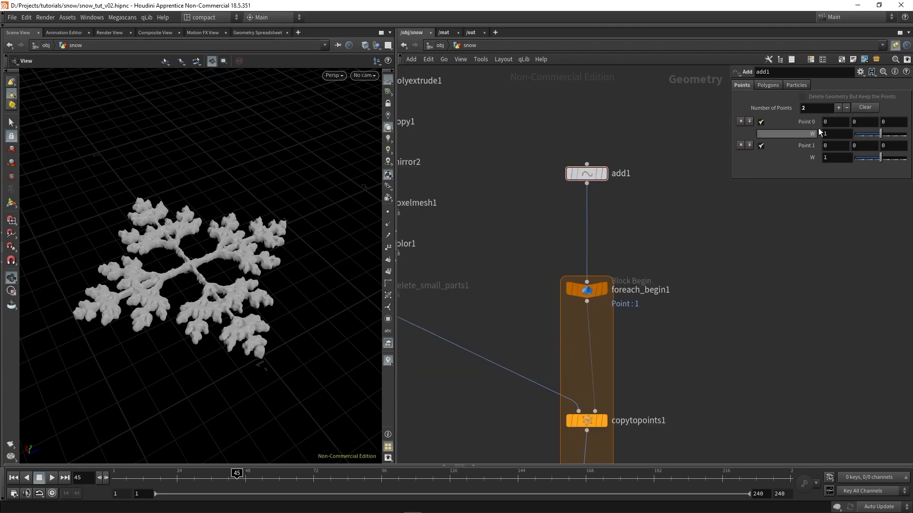
pyautogui.moveTo(830, 120); pyautogui.dragTo(900, 149, button='middle')
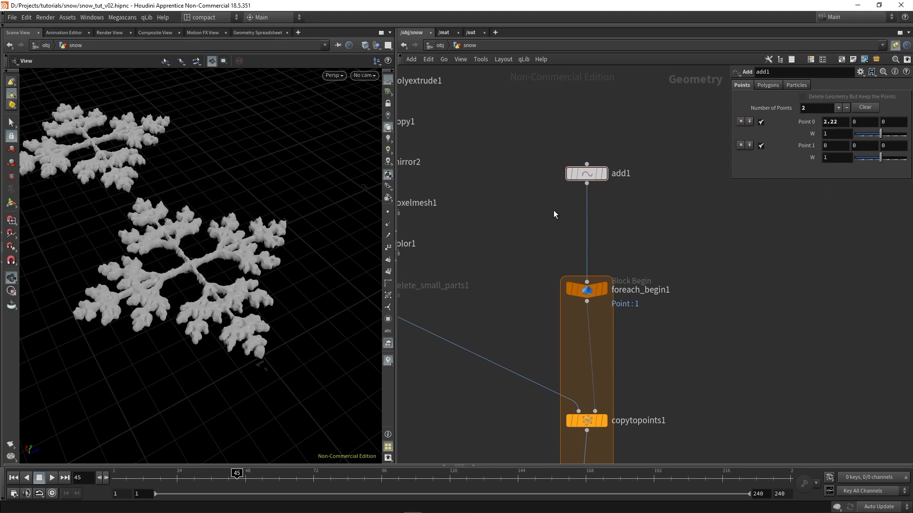
# Inspect the two snowflake copies side by side and check foreach_begin1's parameters
pyautogui.moveTo(242, 210); pyautogui.dragTo(237, 305, button='middle')
pyautogui.moveTo(225, 316); pyautogui.dragTo(190, 275)
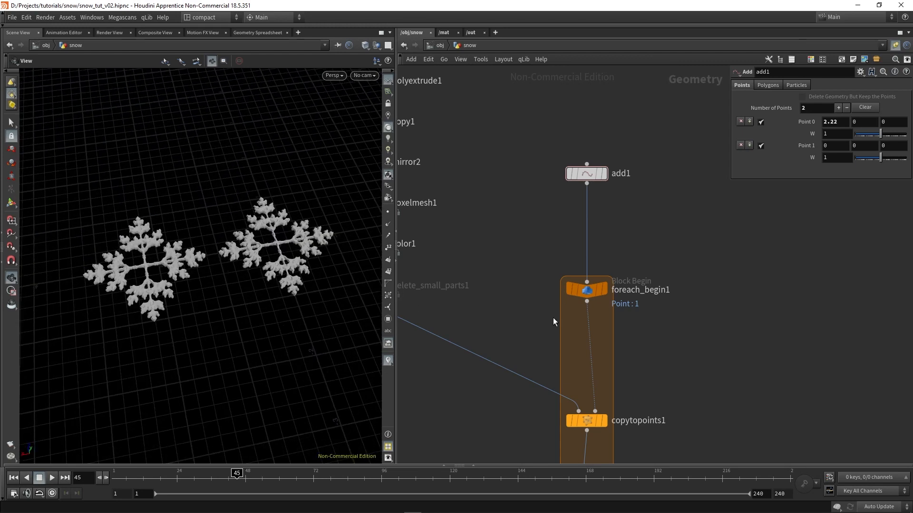
pyautogui.press('h')
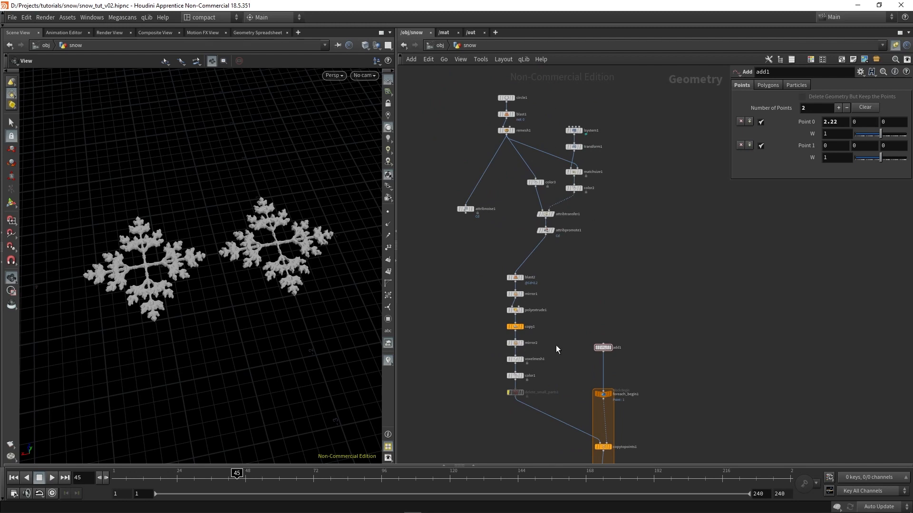
pyautogui.scroll(5, 582, 295)
pyautogui.click(547, 243)
pyautogui.scroll(3, 595, 296)
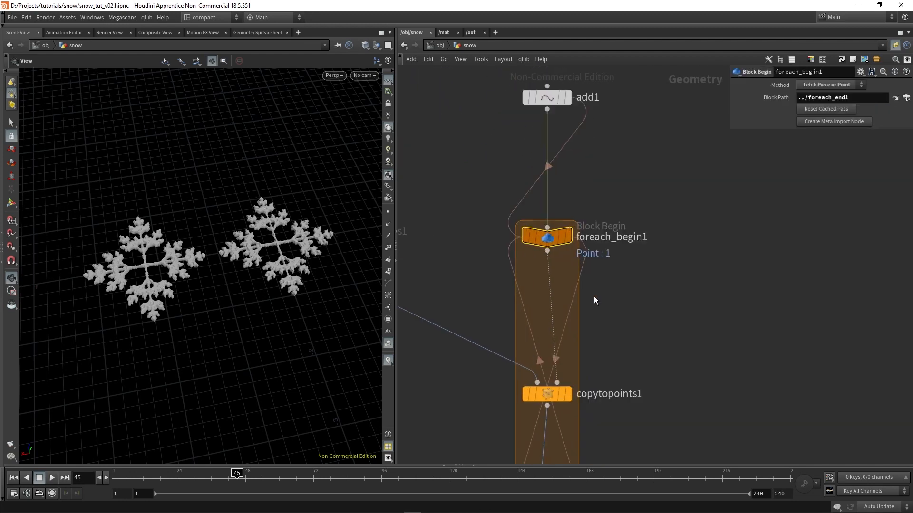
pyautogui.scroll(-3, 590, 313)
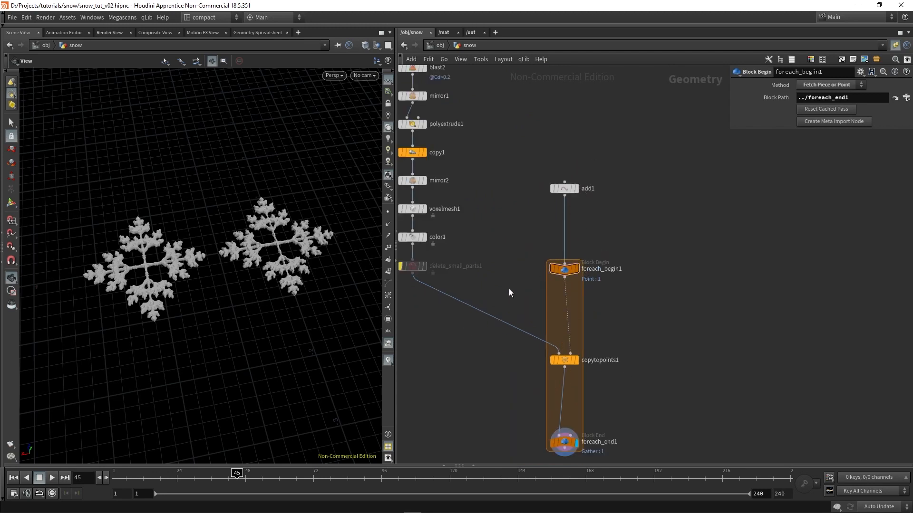
# Create a meta import node from foreach_begin1 and widen the parameter display to read its available detail attributes
pyautogui.moveTo(623, 329); pyautogui.dragTo(522, 260)
pyautogui.click(831, 122)
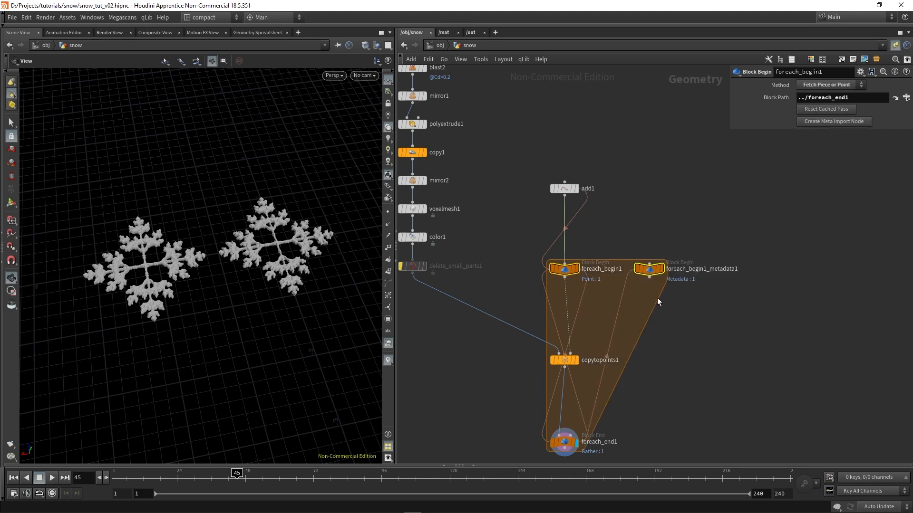
pyautogui.scroll(3, 657, 297)
pyautogui.moveTo(711, 341); pyautogui.dragTo(624, 192)
pyautogui.scroll(-2, 637, 286)
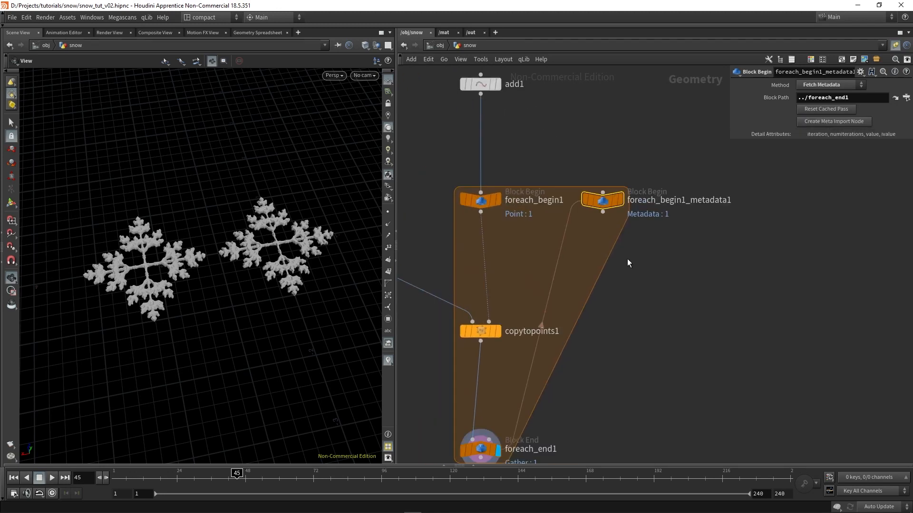
pyautogui.moveTo(729, 141); pyautogui.dragTo(673, 251)
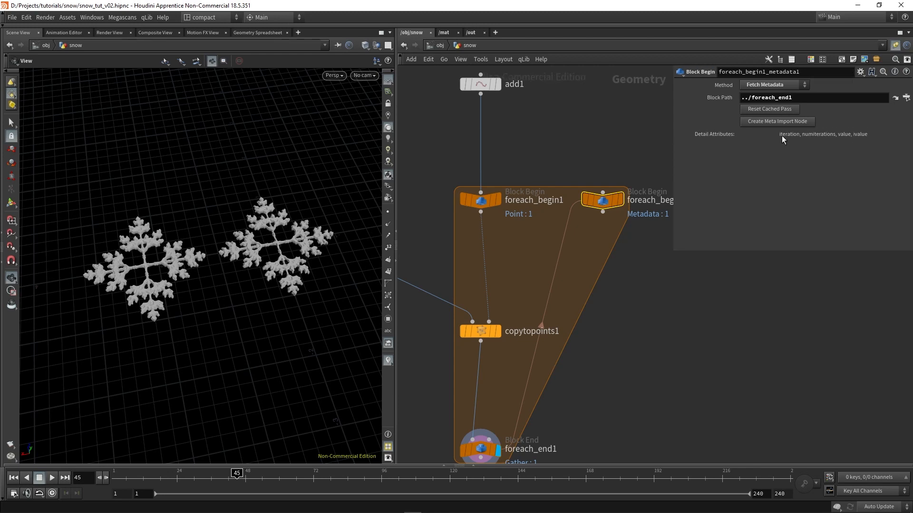
pyautogui.scroll(-5, 649, 336)
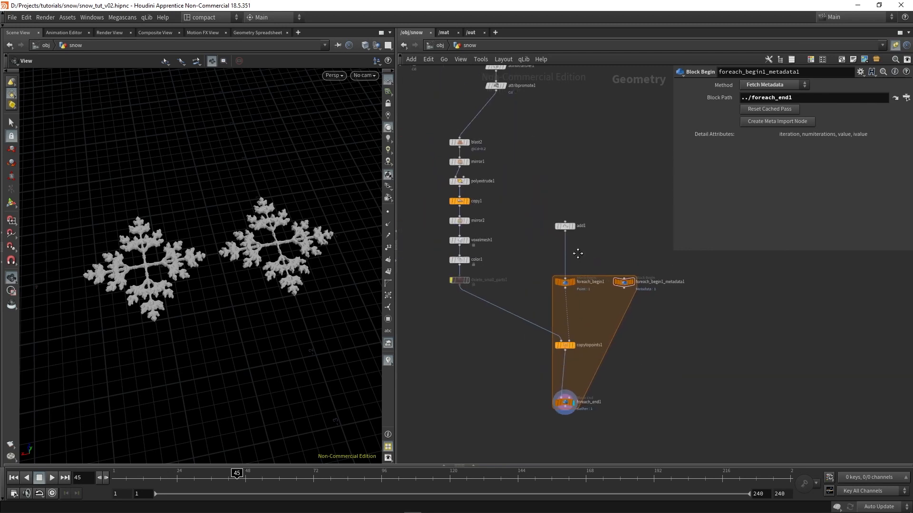
# Rewire blast2's input to attribnoise1 in place of attribpromote1 so the noise colour drives the snowflake cut
pyautogui.scroll(2, 580, 327)
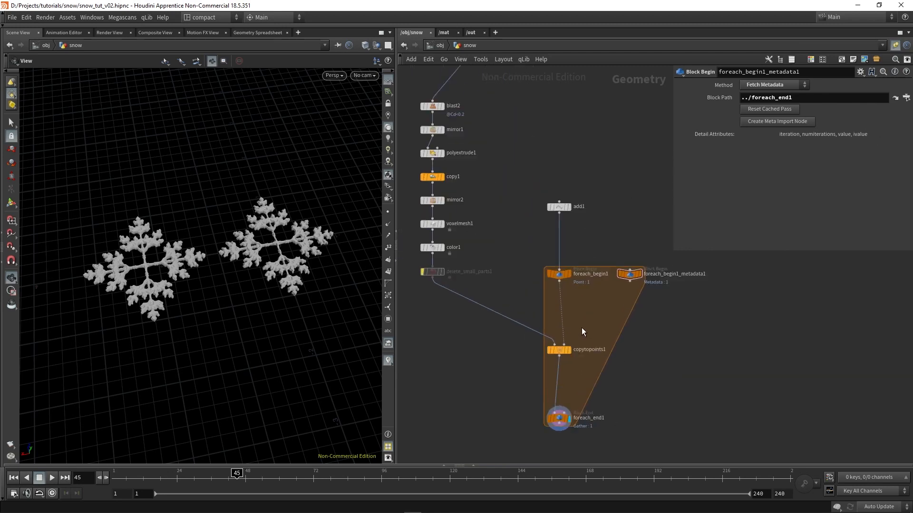
pyautogui.click(555, 183)
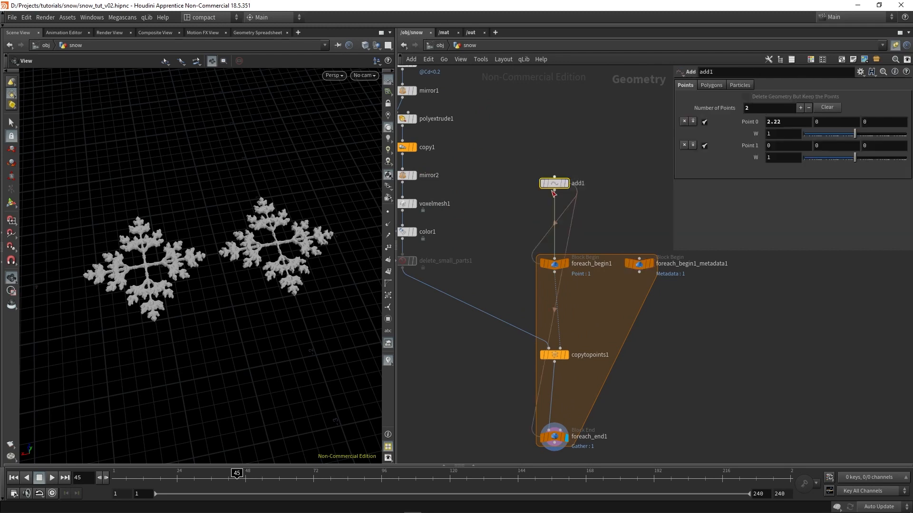
pyautogui.scroll(2, 588, 304)
pyautogui.scroll(-3, 577, 297)
pyautogui.moveTo(505, 239); pyautogui.dragTo(553, 386, button='middle')
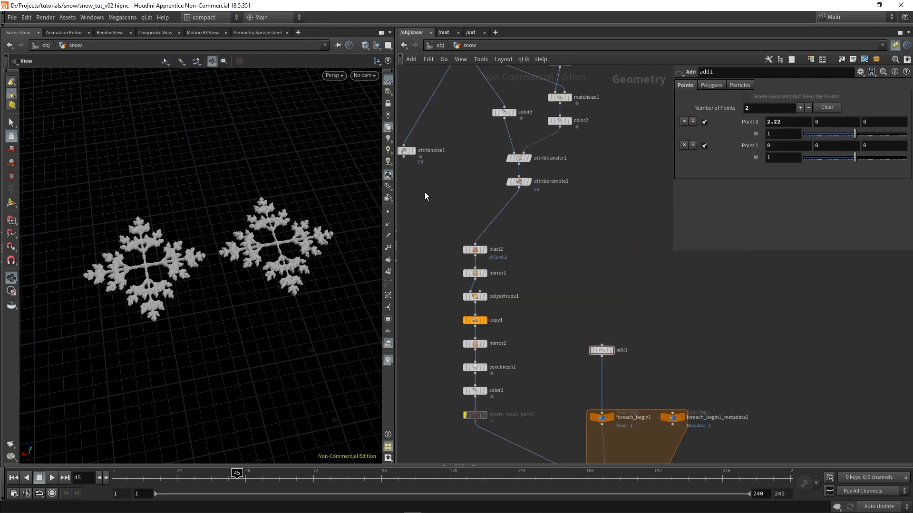
pyautogui.moveTo(563, 231); pyautogui.dragTo(580, 351, button='middle')
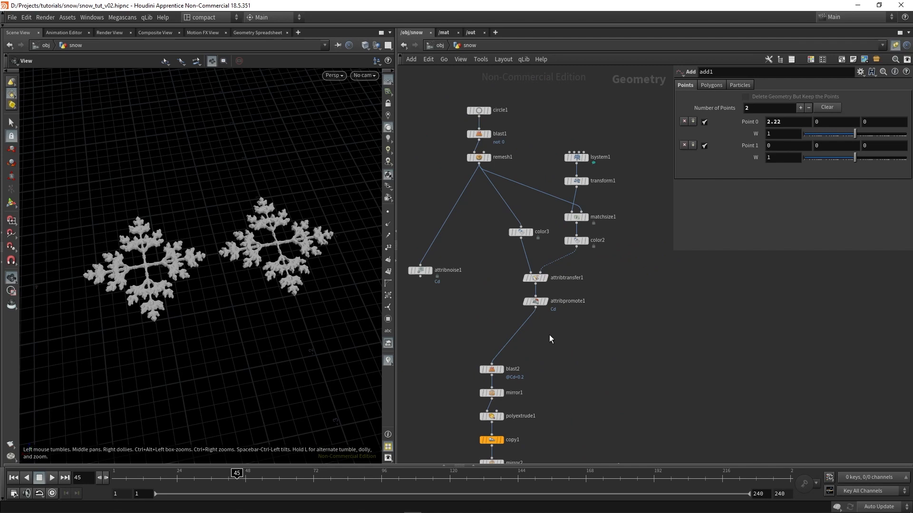
pyautogui.moveTo(529, 341); pyautogui.dragTo(576, 300, button='middle')
pyautogui.moveTo(569, 305); pyautogui.dragTo(476, 244)
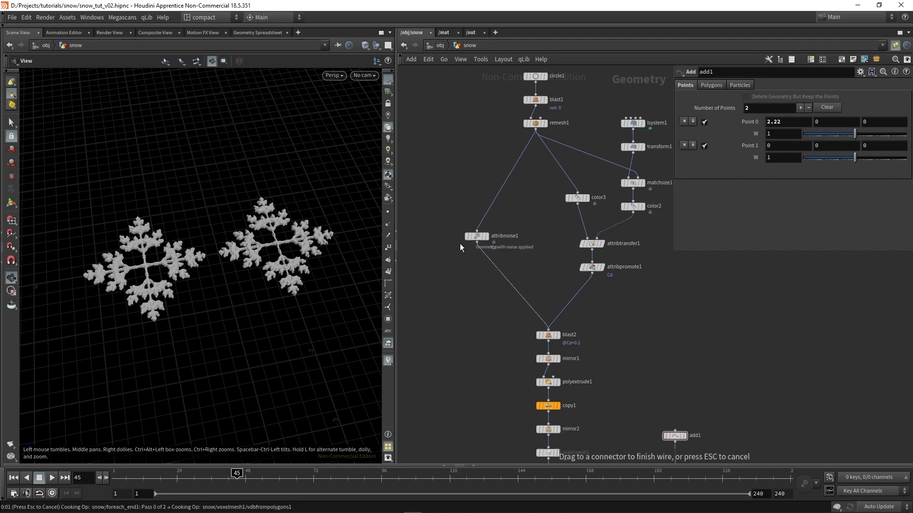
# Select attribnoise1 and enlarge its parameter display to expose the Noise Pattern settings, including Element Size and Offset
pyautogui.moveTo(488, 266); pyautogui.dragTo(466, 219)
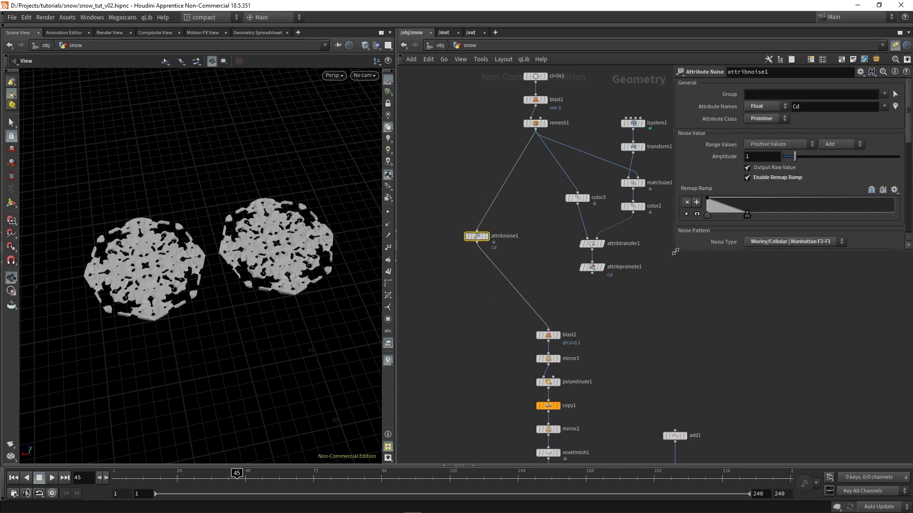
pyautogui.moveTo(675, 251); pyautogui.dragTo(657, 371)
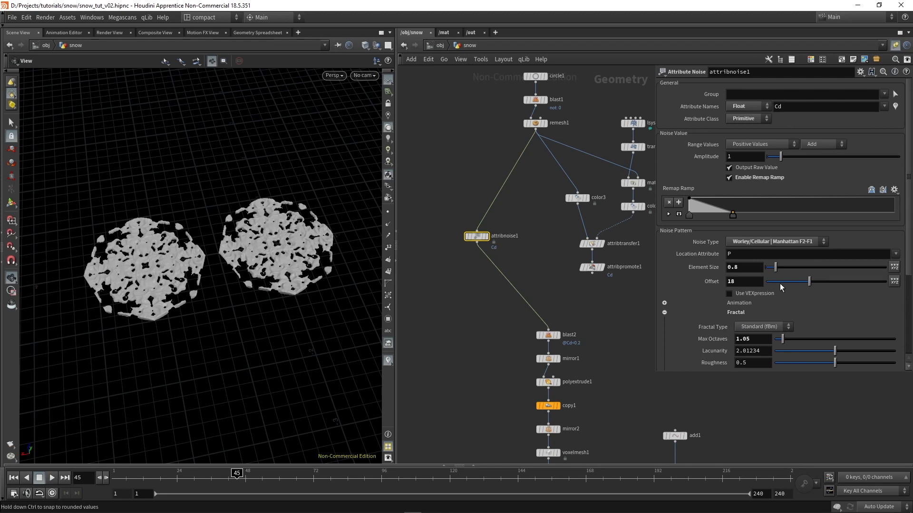
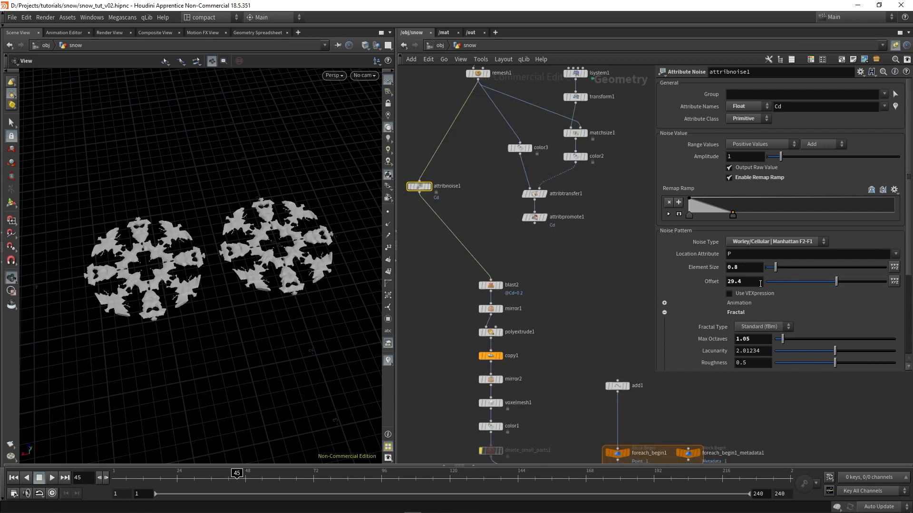
# Widen the parameter display and begin attribnoise1's Offset expression with the detail function
pyautogui.moveTo(760, 284); pyautogui.dragTo(571, 267)
pyautogui.click(660, 283)
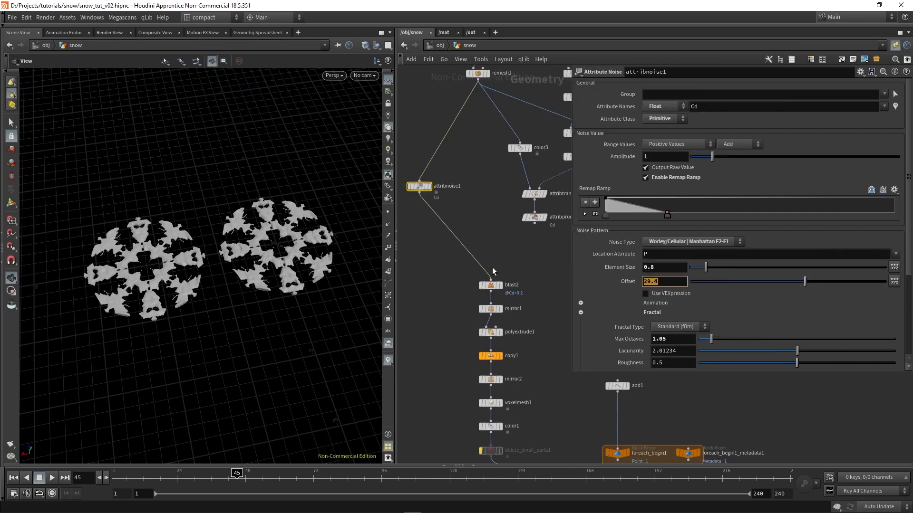
pyautogui.write('detail(')
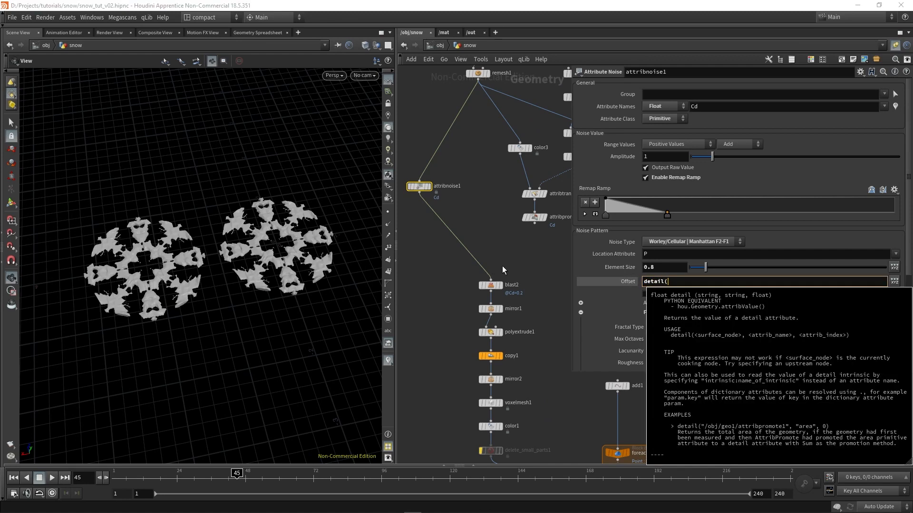
# Select foreach_begin1_metadata1 and check its node name and available detail attributes
pyautogui.moveTo(565, 421); pyautogui.dragTo(448, 323, button='middle')
pyautogui.moveTo(545, 370); pyautogui.dragTo(496, 361, button='middle')
pyautogui.click(521, 344)
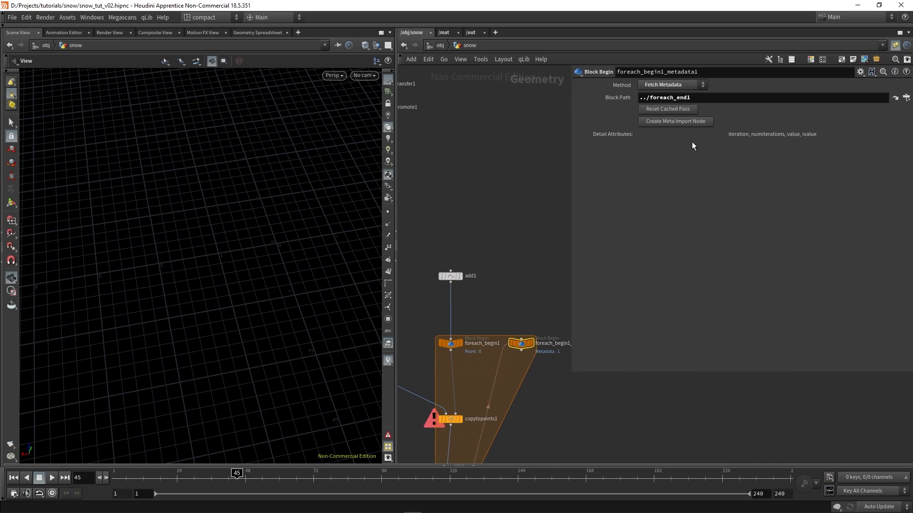
pyautogui.scroll(-4, 457, 190)
pyautogui.moveTo(458, 195); pyautogui.dragTo(548, 244, button='middle')
pyautogui.scroll(5, 446, 195)
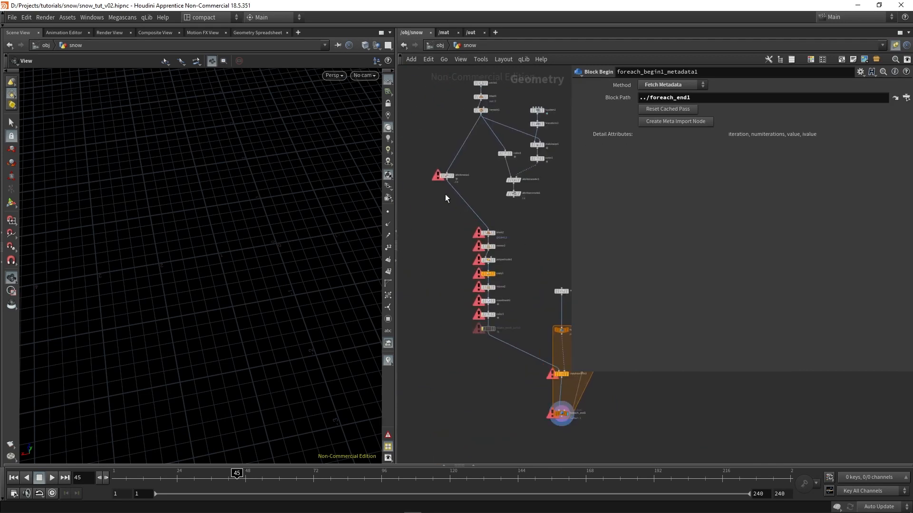
pyautogui.moveTo(467, 267); pyautogui.dragTo(456, 284, button='middle')
# Complete attribnoise1's Offset expression as detail("../foreach_begin1_metadata1/","iteration",0)
pyautogui.click(427, 175)
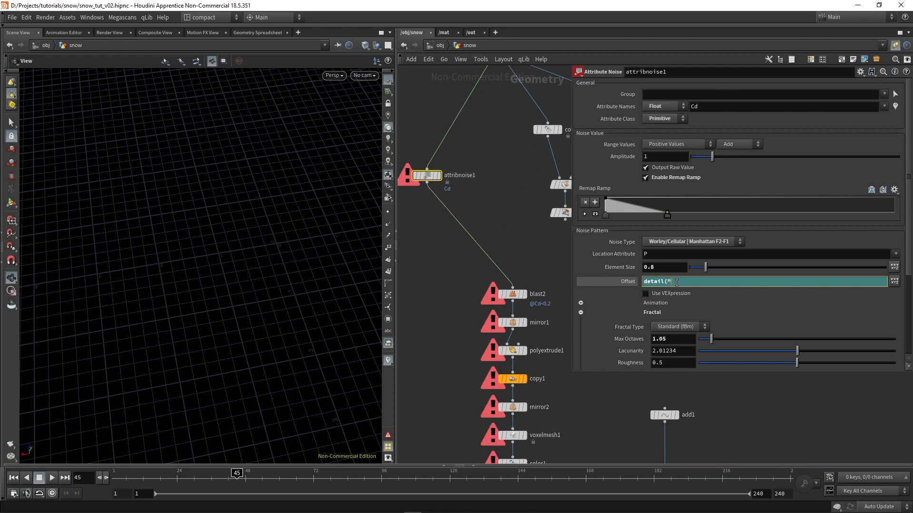
pyautogui.write('./')
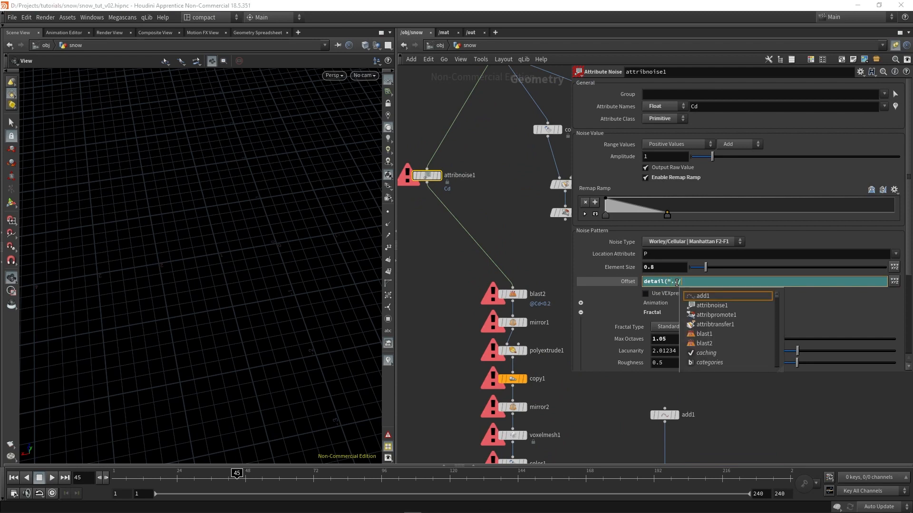
pyautogui.write('m')
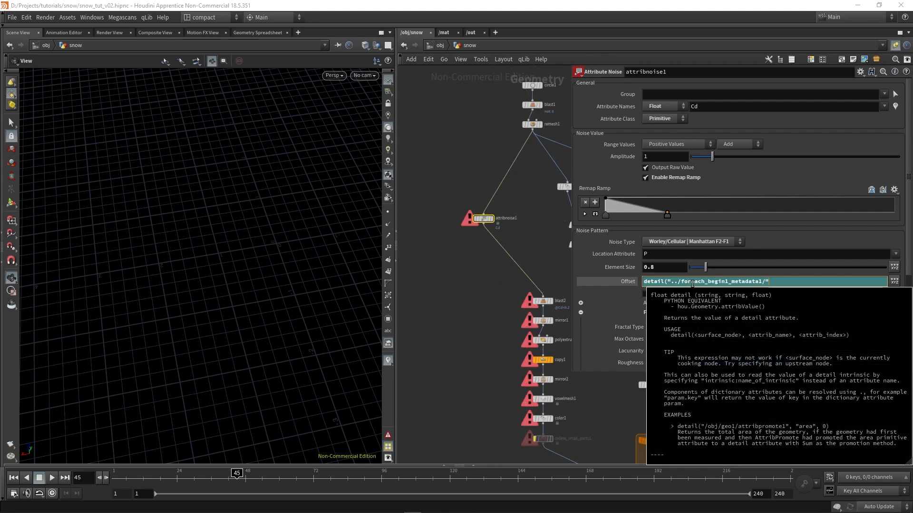
pyautogui.write(',"ite')
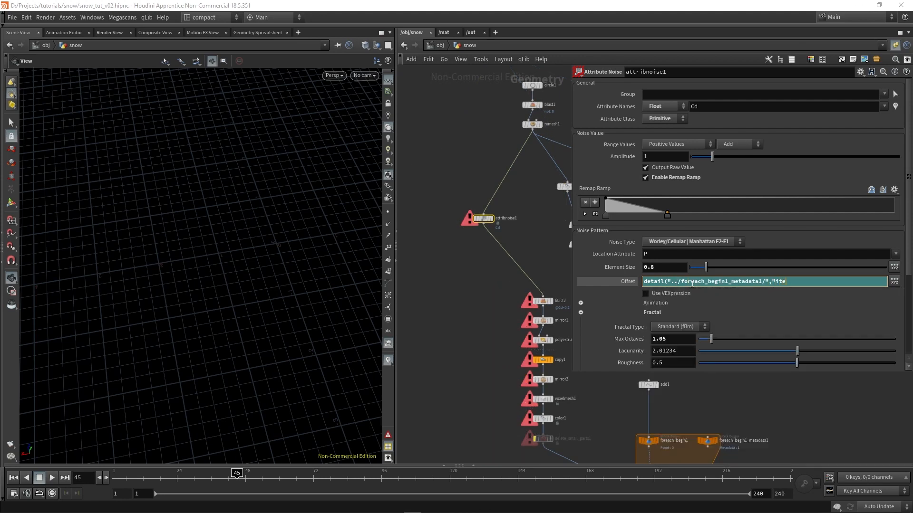
pyautogui.write('ration",0')
pyautogui.press('Return')
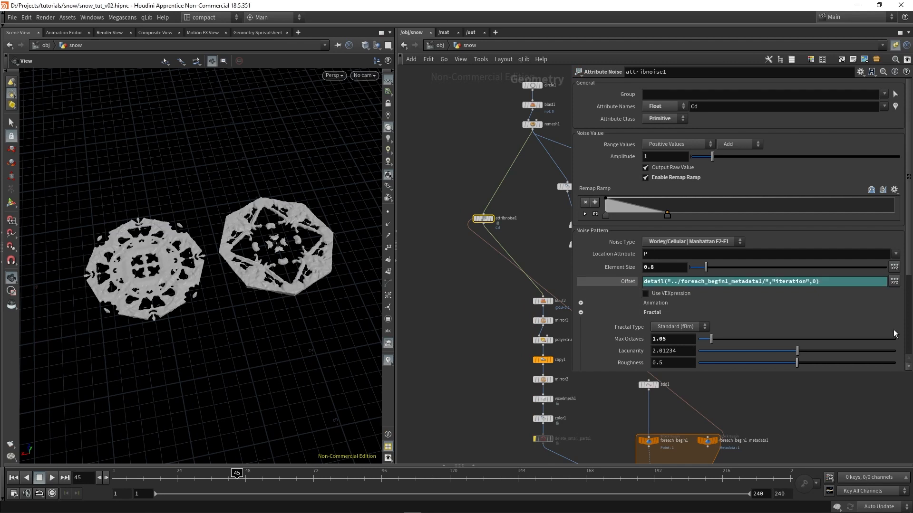
# Review attribnoise1's Offset expression and compare the two snowflake copies in the viewport
pyautogui.click(613, 283)
pyautogui.click(624, 280)
pyautogui.moveTo(824, 284); pyautogui.dragTo(568, 284)
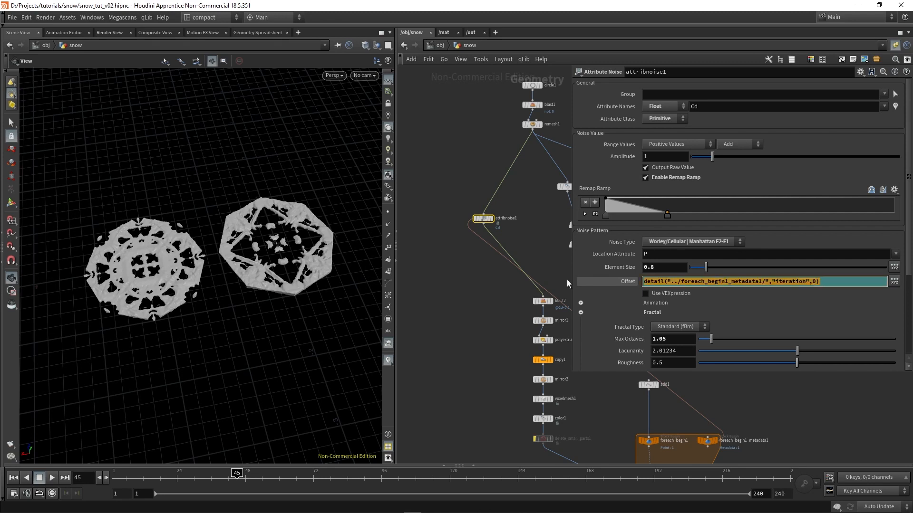
pyautogui.click(597, 295)
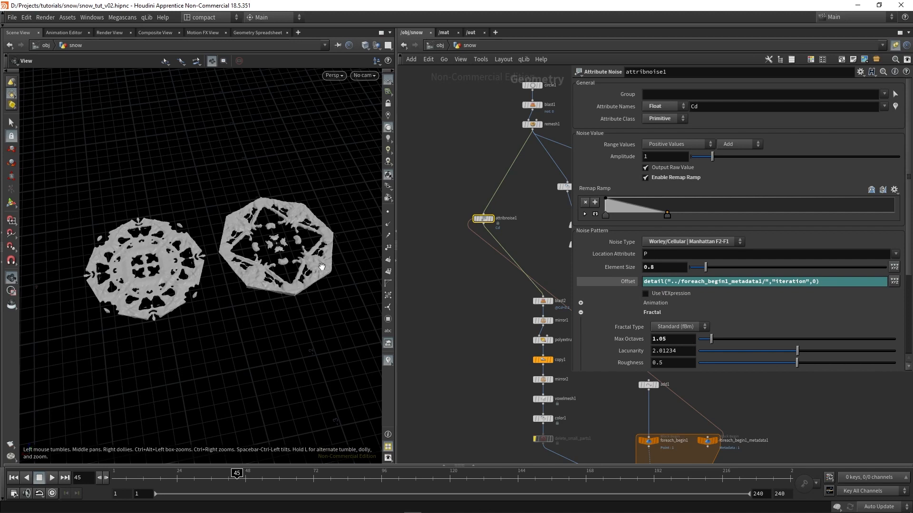
pyautogui.scroll(2, 191, 276)
pyautogui.scroll(-2, 497, 343)
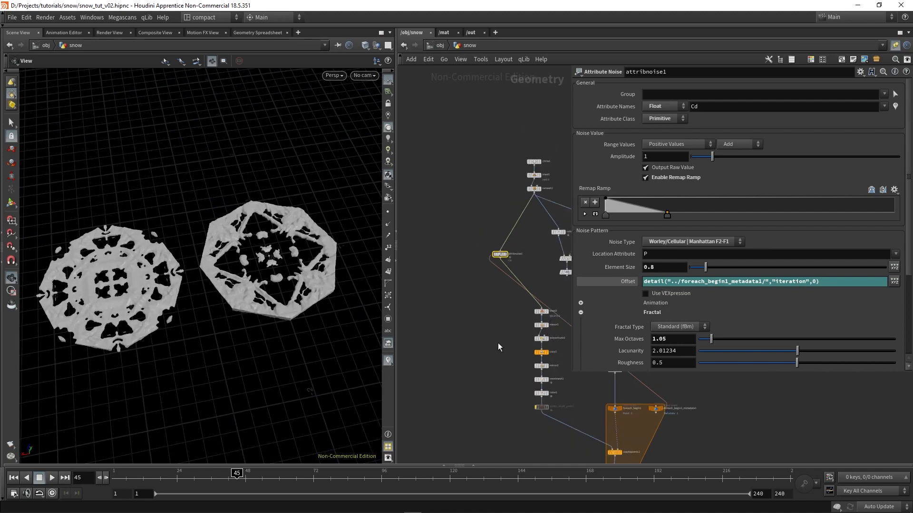
# Add a third point in add1 and set Point 0's X position to 5
pyautogui.moveTo(566, 298); pyautogui.dragTo(498, 238, button='middle')
pyautogui.scroll(1, 497, 238)
pyautogui.scroll(3, 492, 318)
pyautogui.click(488, 299)
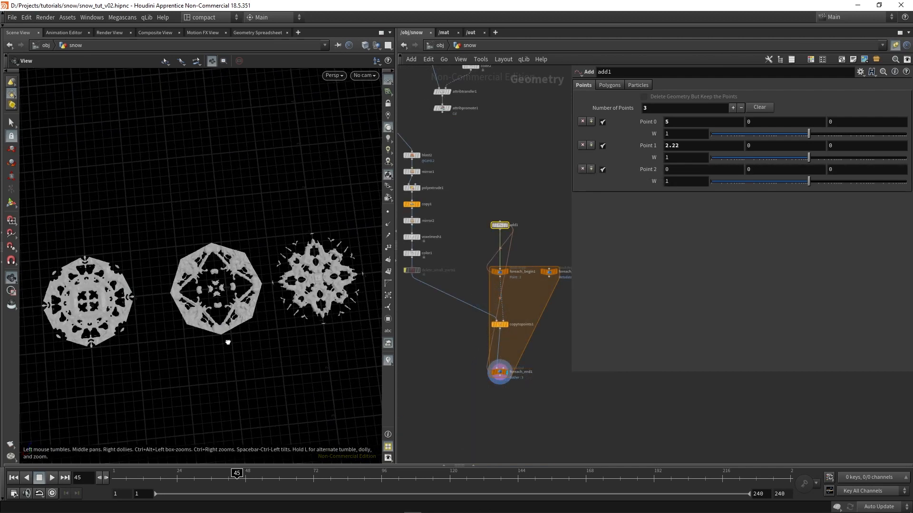
pyautogui.moveTo(227, 342); pyautogui.dragTo(223, 298)
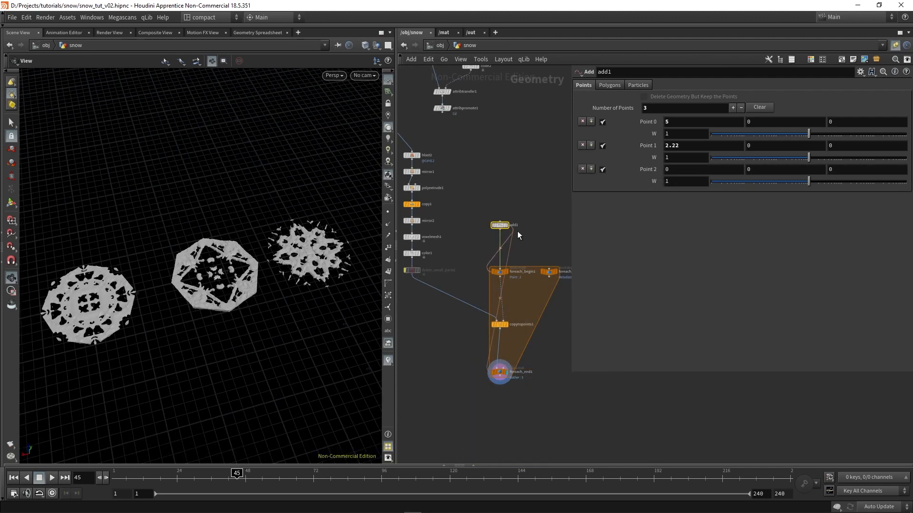
pyautogui.scroll(4, 495, 215)
pyautogui.moveTo(534, 323); pyautogui.dragTo(489, 216, button='middle')
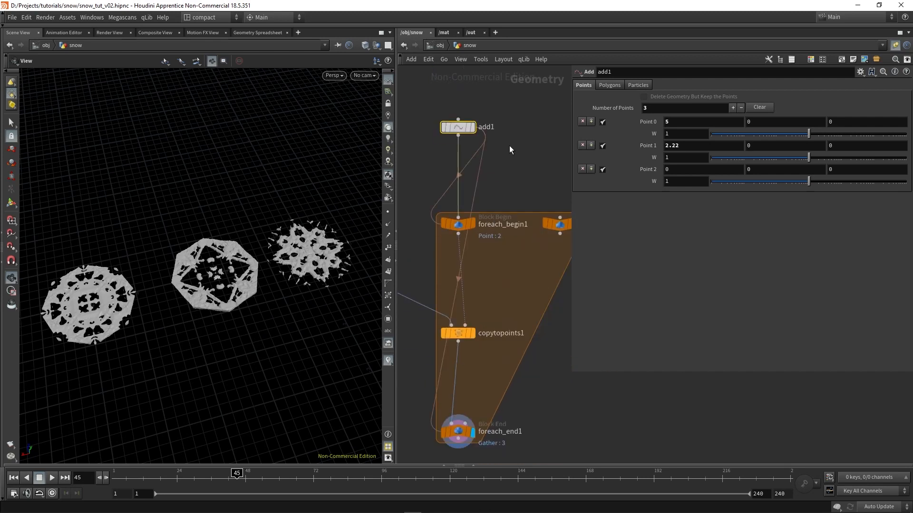
# Locate the L-system branch from lsystem1 to attribpromote1 and widen the network editor
pyautogui.scroll(-2, 509, 146)
pyautogui.moveTo(509, 146); pyautogui.dragTo(529, 310, button='middle')
pyautogui.scroll(2, 506, 284)
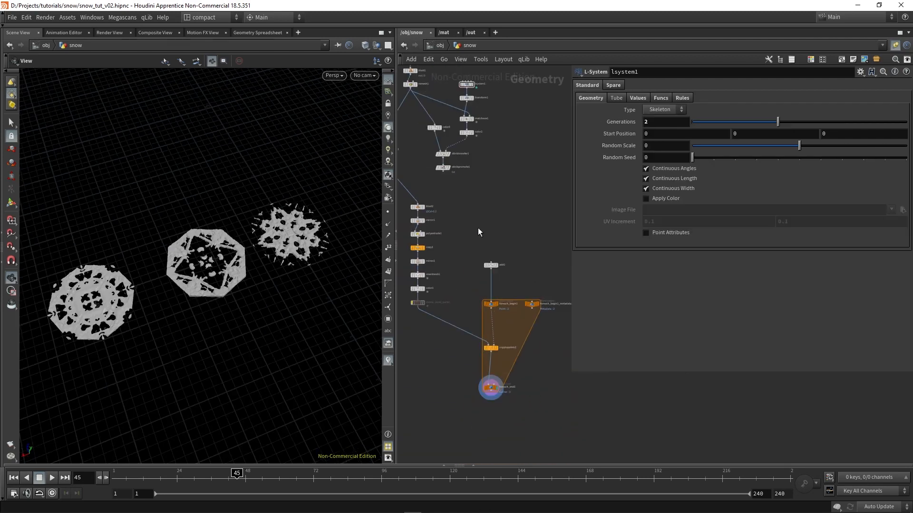
pyautogui.moveTo(478, 229); pyautogui.dragTo(507, 268, button='middle')
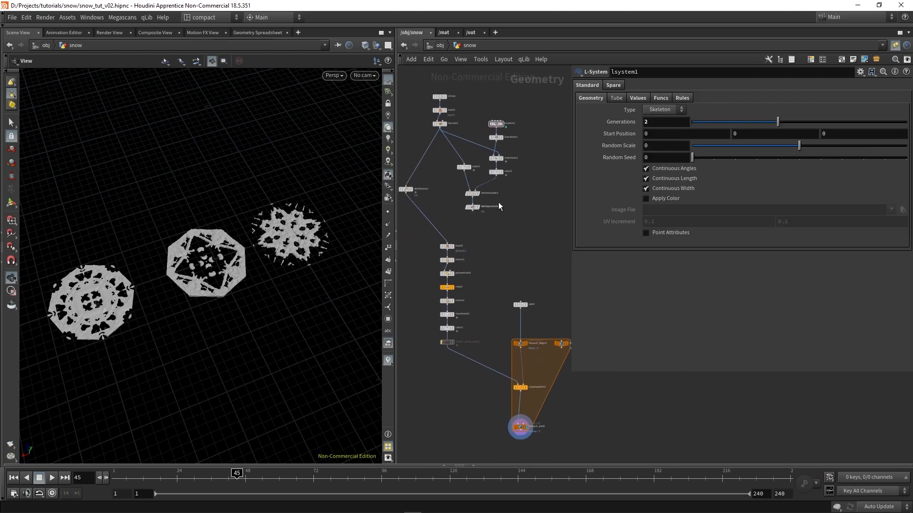
pyautogui.scroll(1, 499, 205)
pyautogui.moveTo(526, 241); pyautogui.dragTo(439, 80)
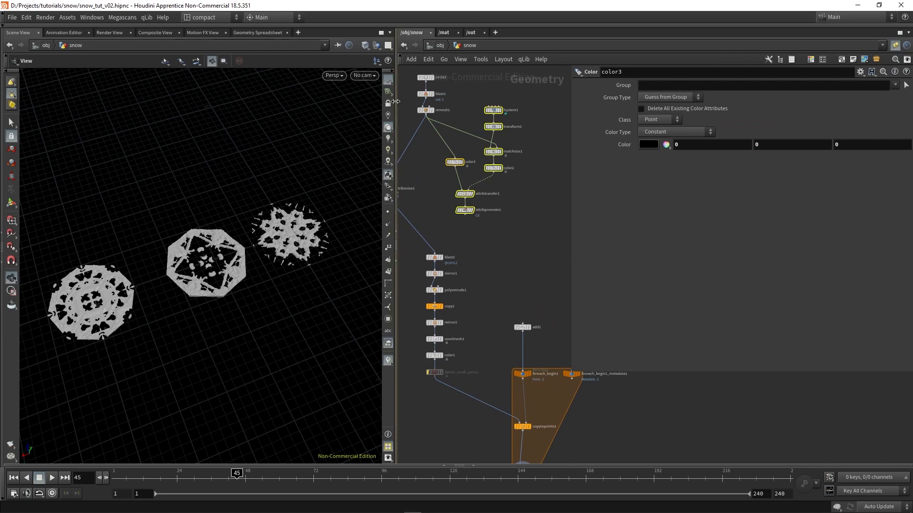
pyautogui.moveTo(396, 102); pyautogui.dragTo(350, 102)
pyautogui.moveTo(484, 255); pyautogui.dragTo(505, 287, button='middle')
pyautogui.click(513, 273)
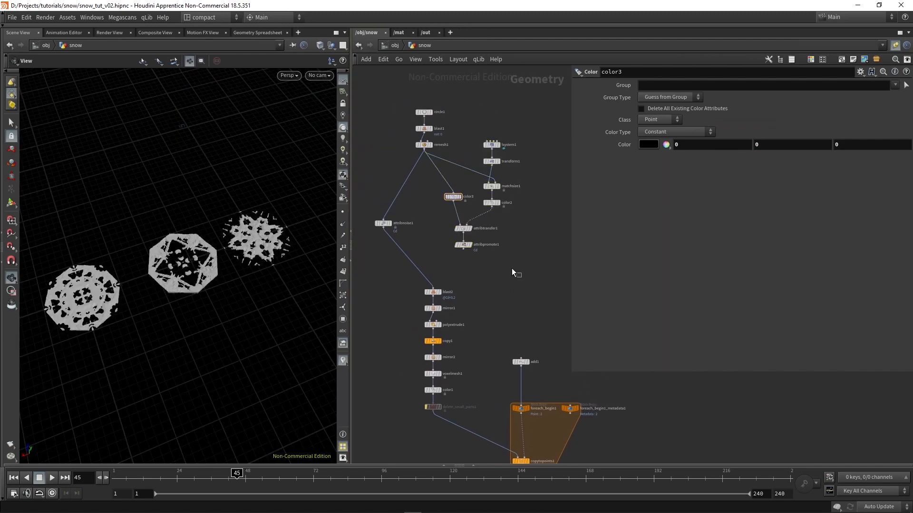
# Set lsystem1's Generations to 5
pyautogui.moveTo(521, 277); pyautogui.dragTo(537, 156)
pyautogui.scroll(3, 478, 146)
pyautogui.click(497, 137)
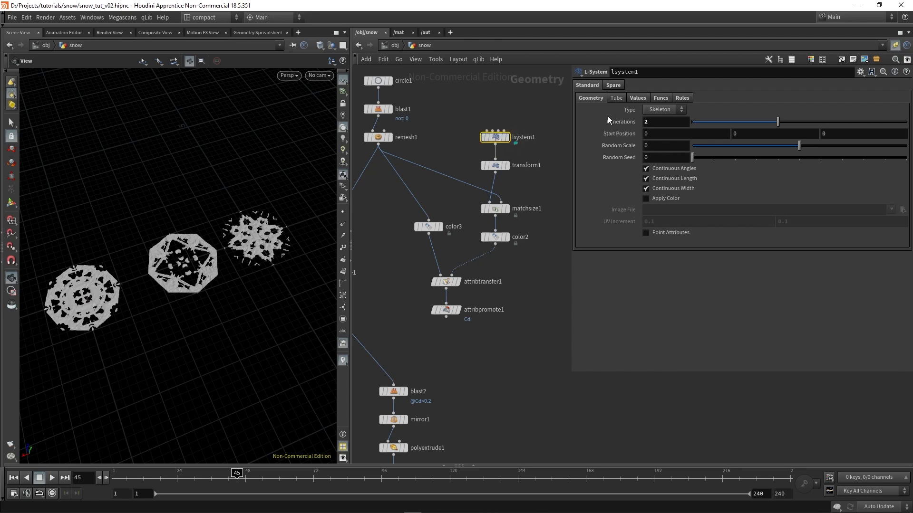
pyautogui.moveTo(652, 122); pyautogui.dragTo(495, 94)
pyautogui.write('5')
pyautogui.press('Return')
# Rewire blast2's input to attribpromote1 and display color1 to view the L-system snowflake
pyautogui.moveTo(485, 388); pyautogui.dragTo(483, 271, button='middle')
pyautogui.scroll(-3, 483, 270)
pyautogui.moveTo(457, 223); pyautogui.dragTo(421, 277)
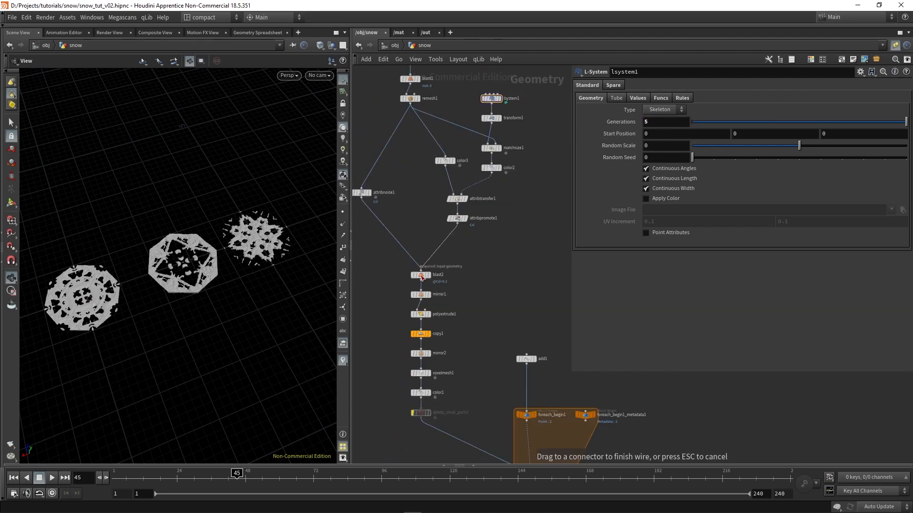
pyautogui.click(429, 393)
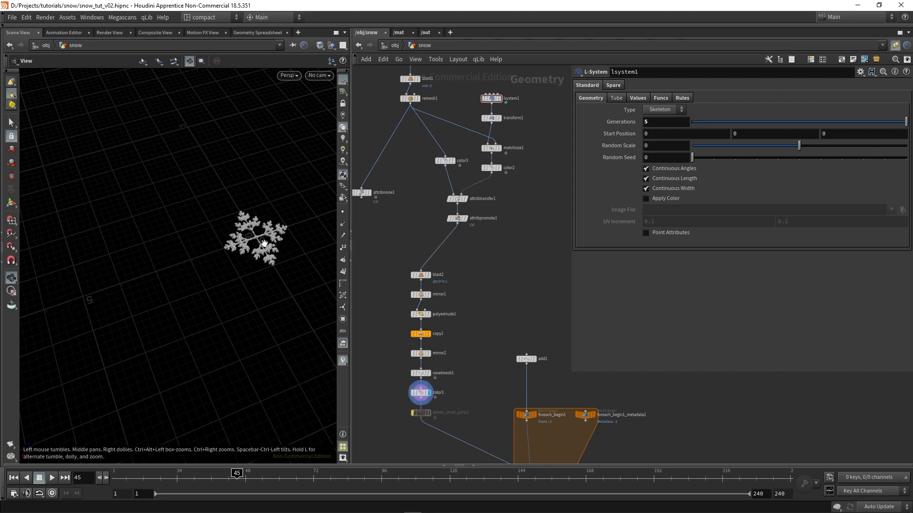
pyautogui.moveTo(251, 239); pyautogui.dragTo(148, 279, button='middle')
pyautogui.scroll(5, 148, 279)
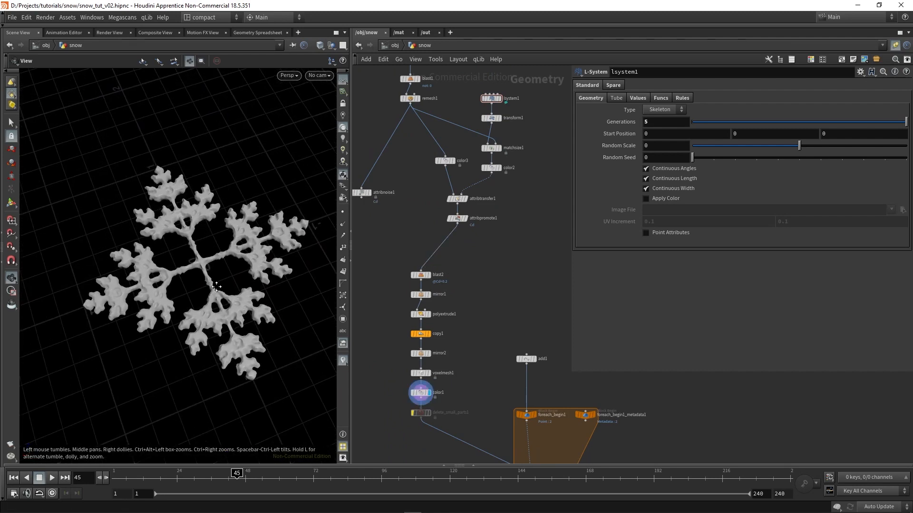
# Set lsystem1's Generations to 3 and inspect the resulting snowflake
pyautogui.click(670, 125)
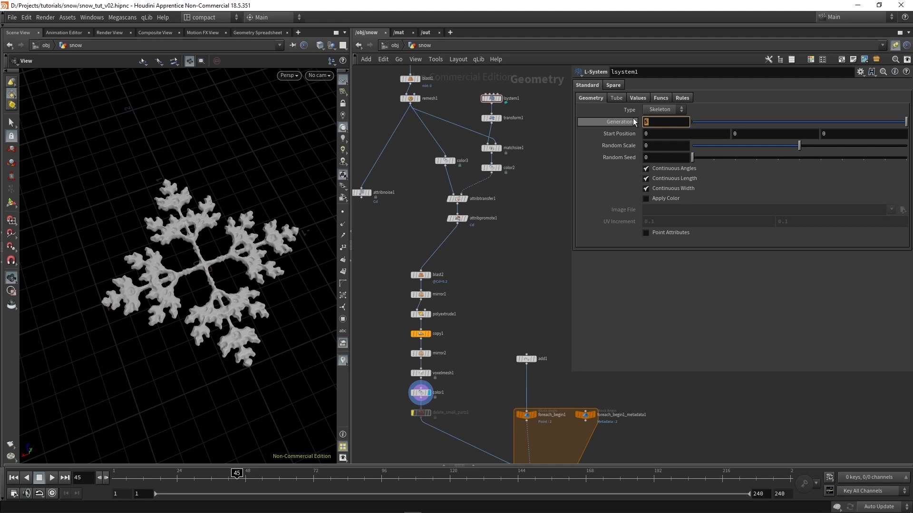
pyautogui.scroll(1, 166, 288)
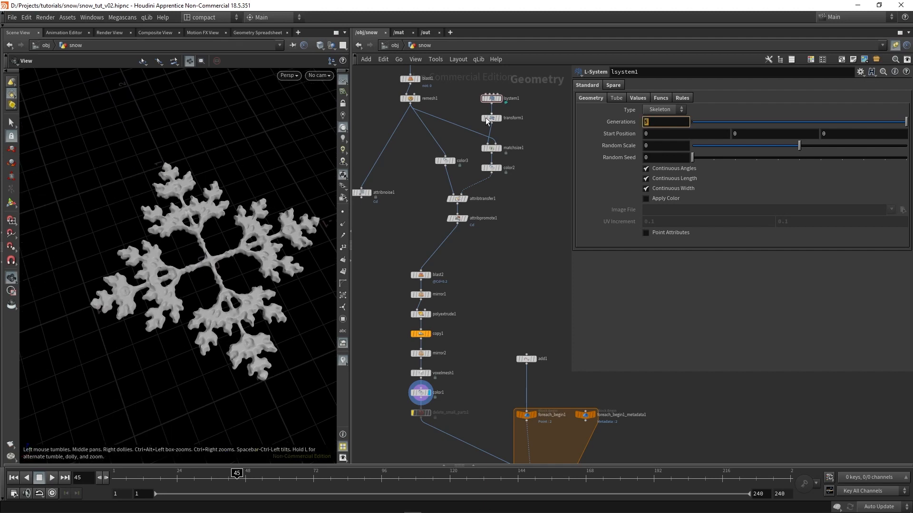
pyautogui.write('2')
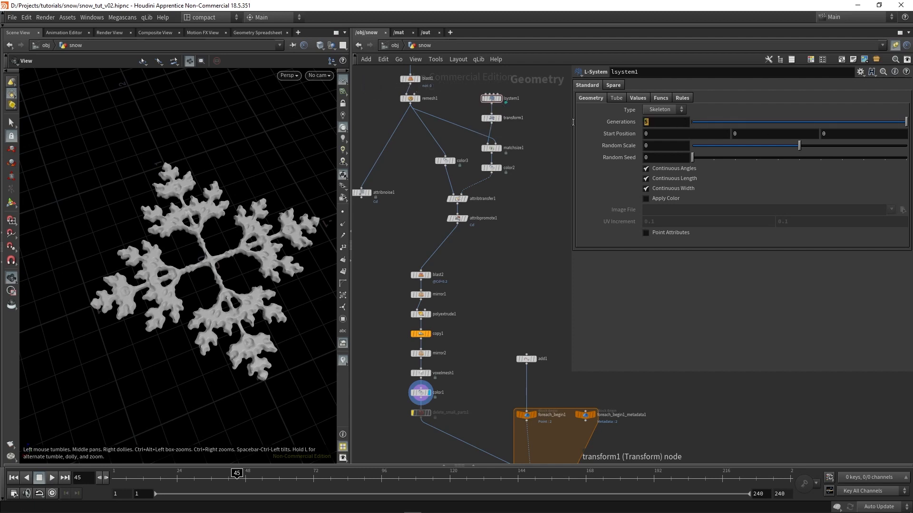
pyautogui.write('3')
pyautogui.press('Return')
pyautogui.scroll(4, 209, 261)
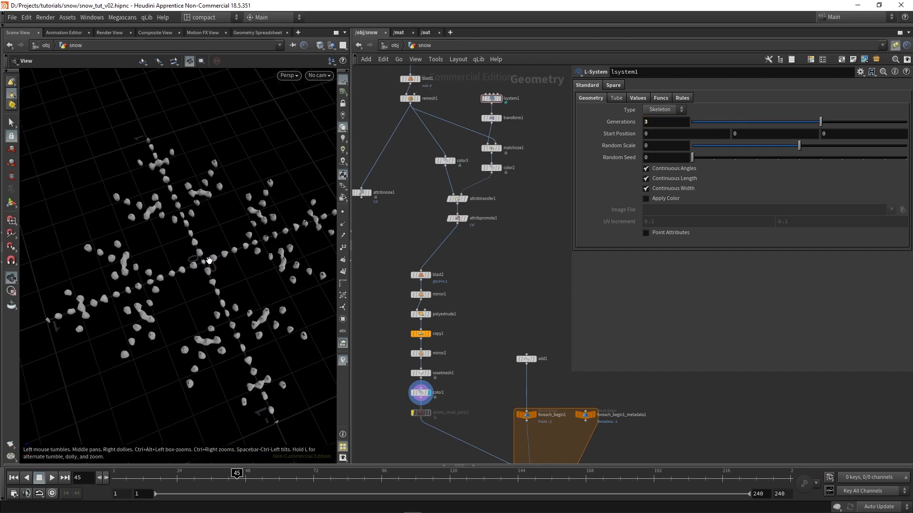
pyautogui.scroll(-4, 209, 261)
pyautogui.scroll(4, 192, 268)
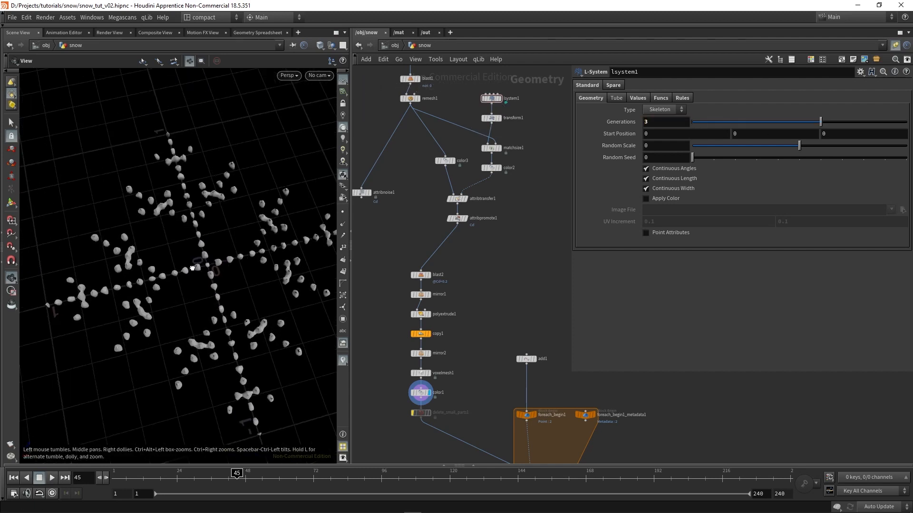
pyautogui.moveTo(192, 268); pyautogui.dragTo(194, 278)
# Display color2 and turn on point display to examine the points along the L-system branches
pyautogui.scroll(3, 504, 169)
pyautogui.click(502, 186)
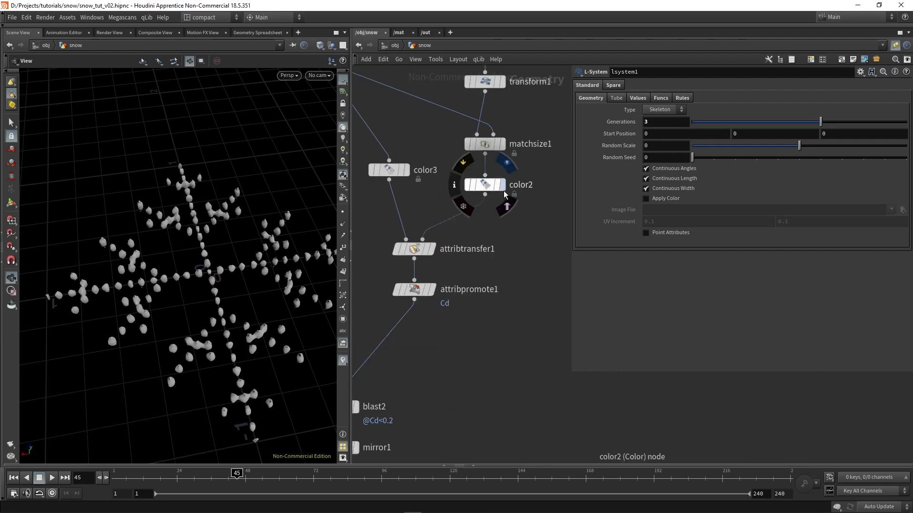
pyautogui.click(487, 187)
pyautogui.hotkey('shift', 'w')
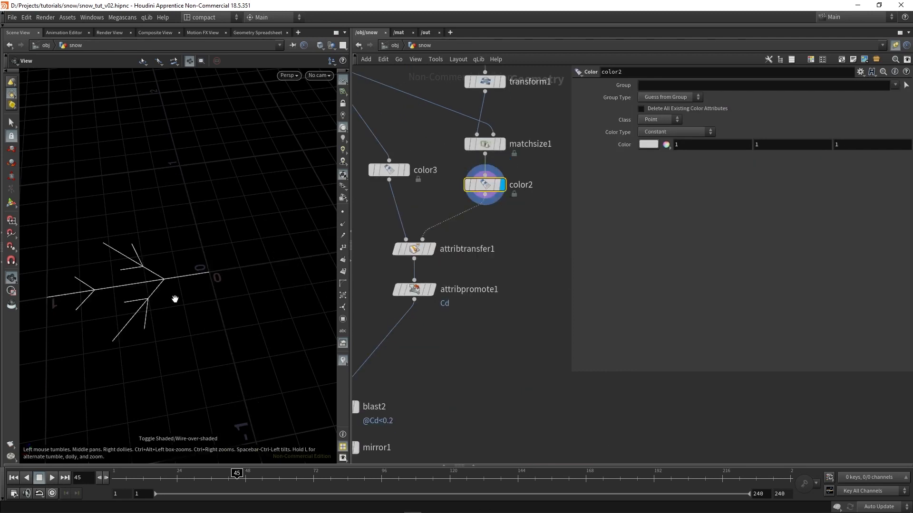
pyautogui.click(343, 213)
pyautogui.scroll(3, 200, 289)
pyautogui.moveTo(199, 289)
pyautogui.mouseDown()
pyautogui.moveTo(143, 320)
pyautogui.moveTo(158, 298)
pyautogui.mouseUp()
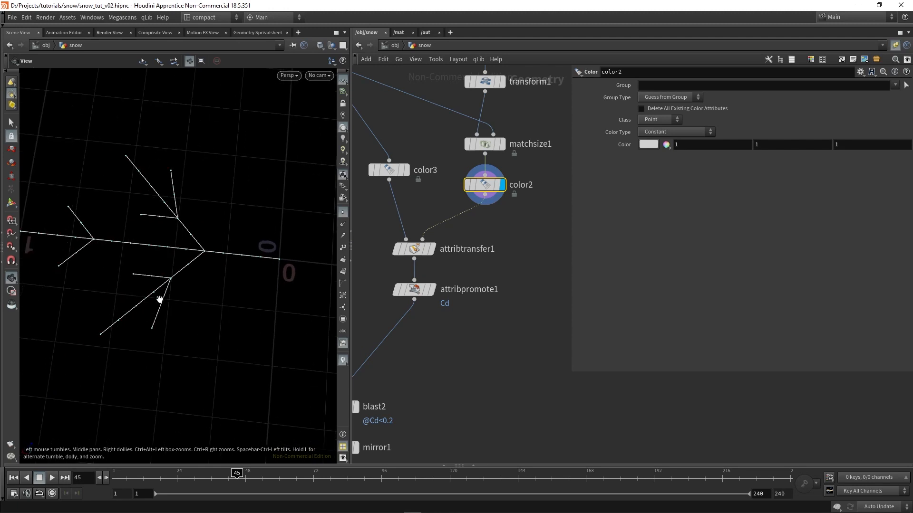
# Display attribtransfer1 and examine where the L-system points transfer color onto the wedge
pyautogui.moveTo(430, 251)
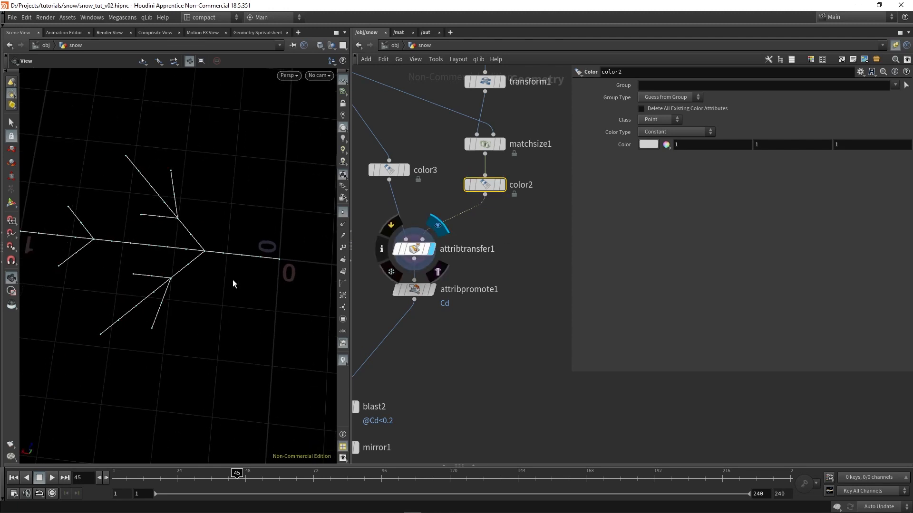
pyautogui.scroll(-2, 205, 291)
pyautogui.scroll(3, 186, 290)
pyautogui.moveTo(185, 290); pyautogui.dragTo(173, 297)
pyautogui.scroll(3, 235, 283)
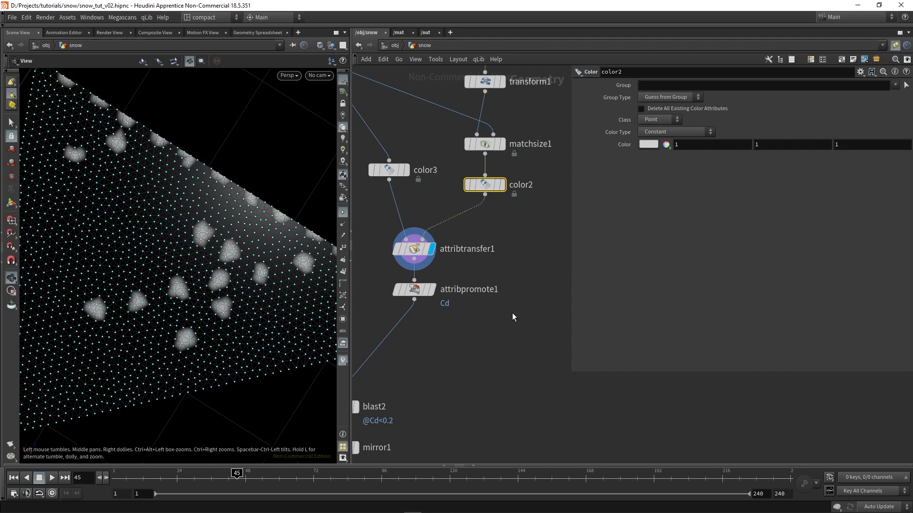
pyautogui.scroll(-4, 490, 221)
pyautogui.scroll(2, 480, 247)
# Insert a Resample node between color2 and attribtransfer1 and display its result
pyautogui.moveTo(484, 285); pyautogui.dragTo(458, 263)
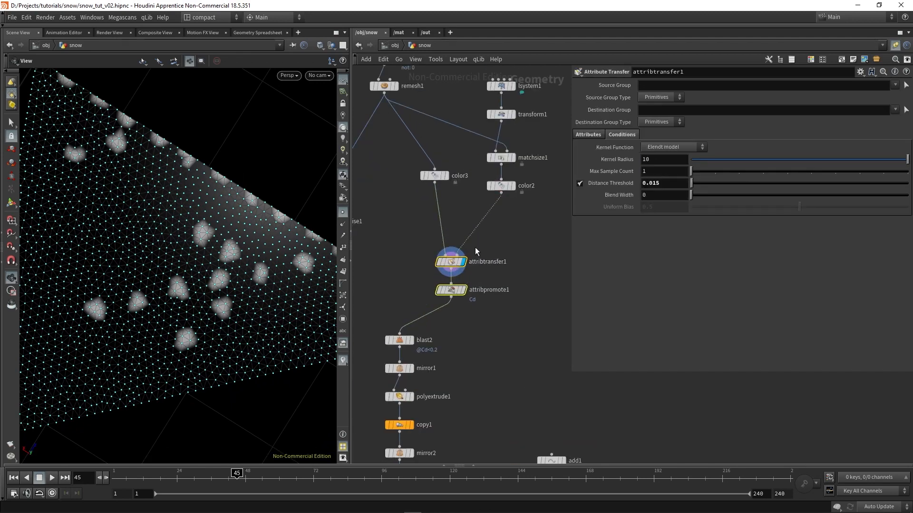
pyautogui.click(451, 261)
pyautogui.press('Tab')
pyautogui.write('resa')
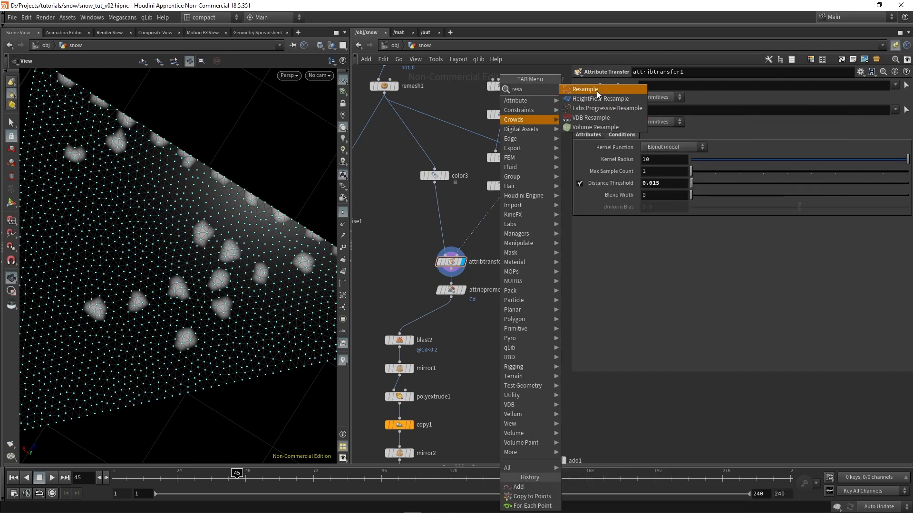
pyautogui.click(597, 90)
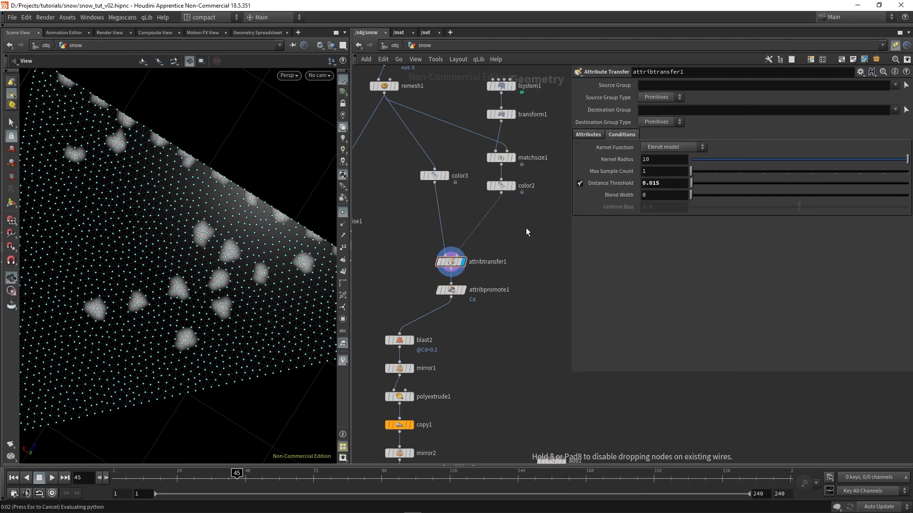
pyautogui.click(502, 212)
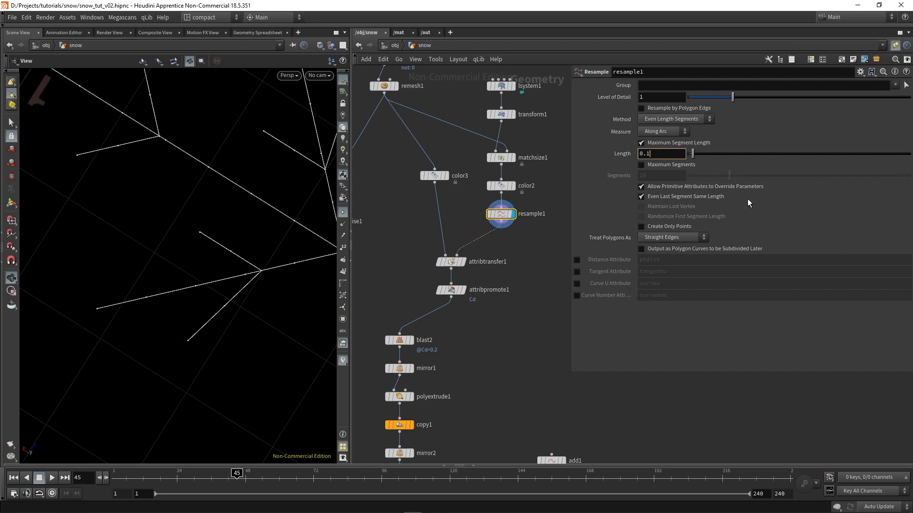
# Set resample1's maximum segment Length to 0.005, then display attribtransfer1 to view the color transfer along the branches
pyautogui.press('BackSpace')
pyautogui.write('01')
pyautogui.press('Return')
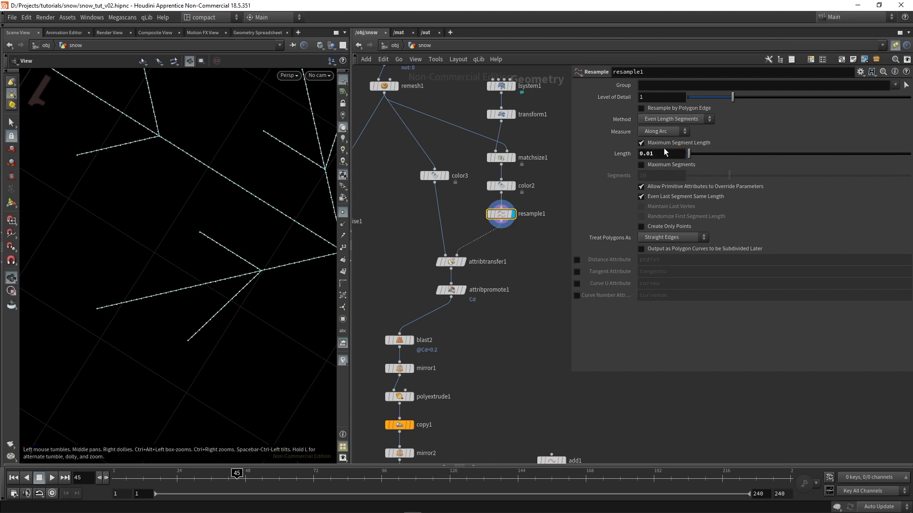
pyautogui.press('BackSpace')
pyautogui.write('05')
pyautogui.press('Return')
pyautogui.click(462, 261)
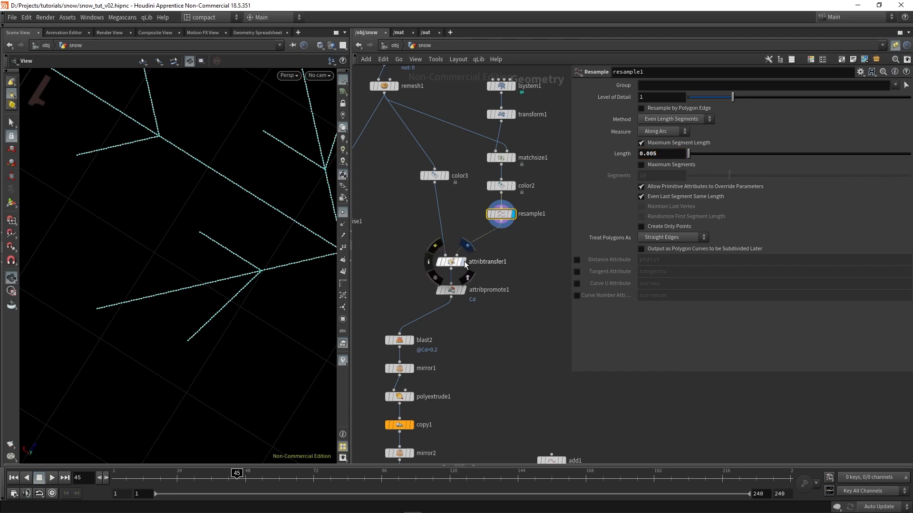
pyautogui.moveTo(221, 312); pyautogui.dragTo(239, 85)
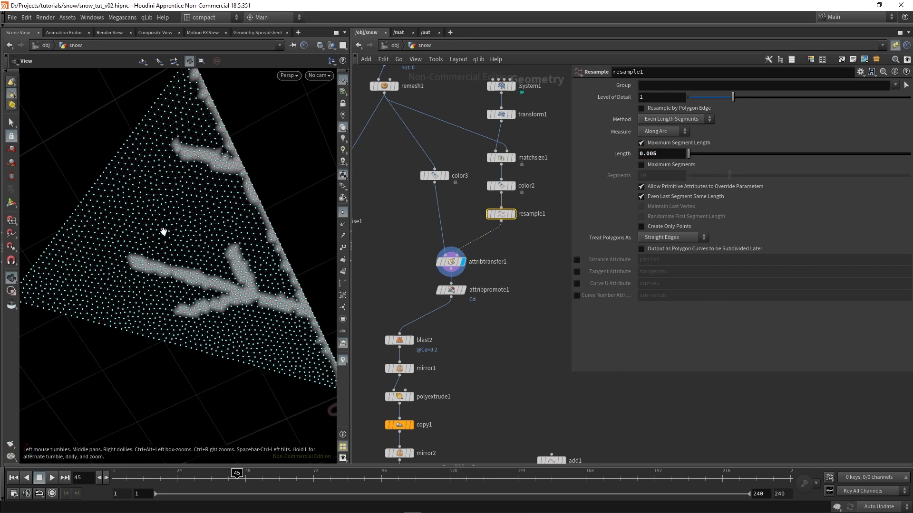
# Copy the For-Each iteration detail expression from attribnoise1's Offset
pyautogui.scroll(-3, 535, 354)
pyautogui.click(511, 169)
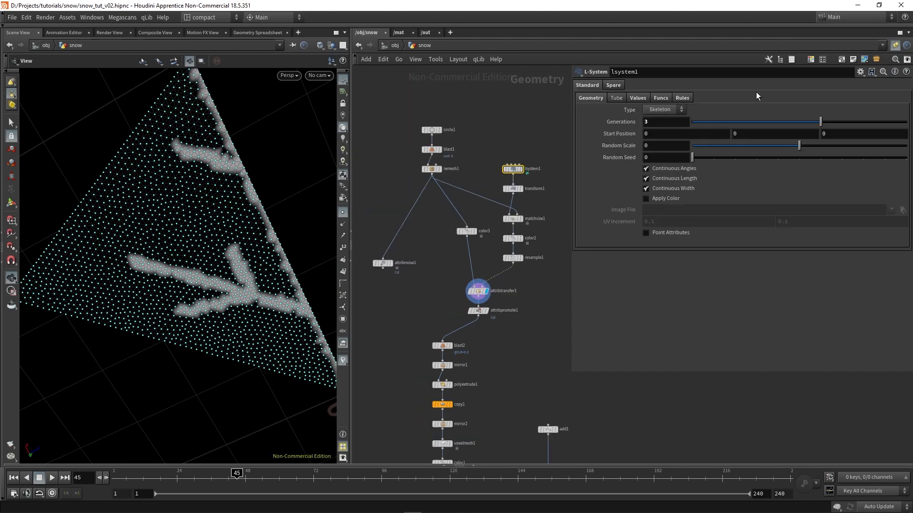
pyautogui.click(664, 122)
pyautogui.moveTo(523, 353); pyautogui.dragTo(498, 271, button='middle')
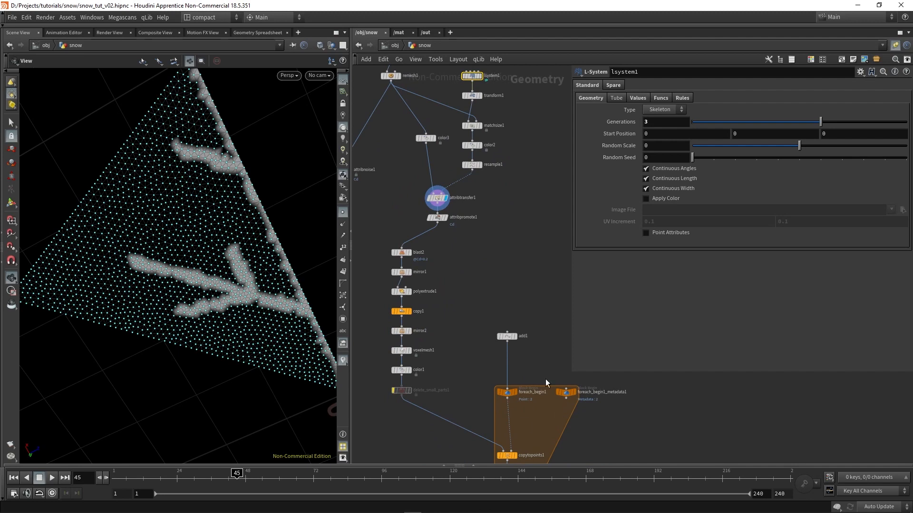
pyautogui.moveTo(440, 259); pyautogui.dragTo(488, 350, button='middle')
pyautogui.scroll(1, 473, 281)
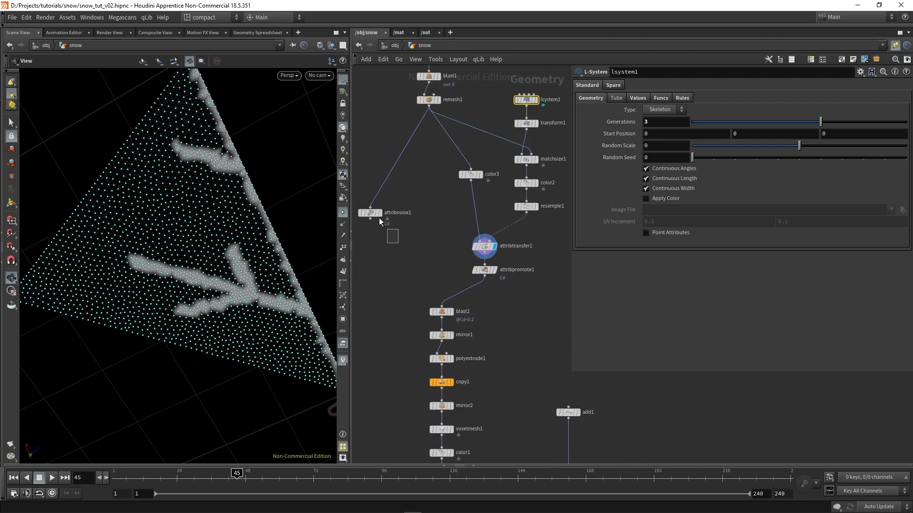
pyautogui.click(373, 214)
pyautogui.moveTo(835, 284); pyautogui.dragTo(644, 284)
pyautogui.hotkey('ctrl', 'c')
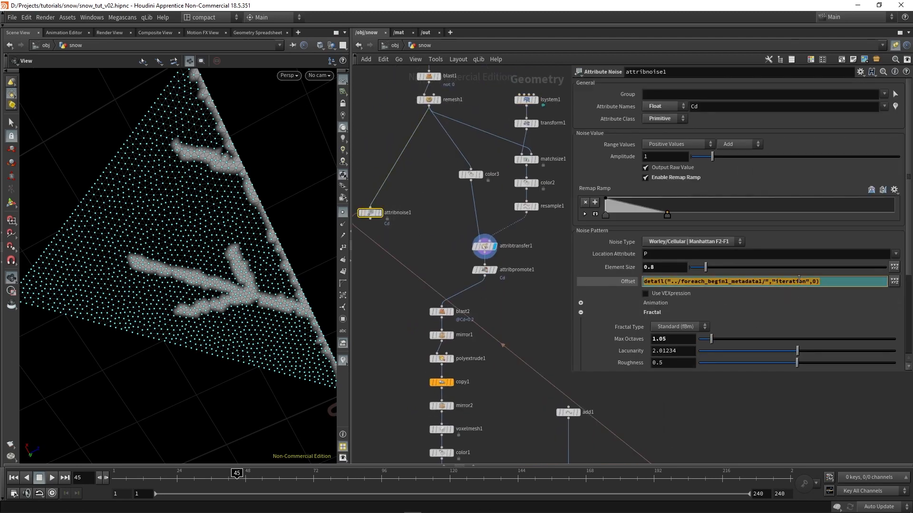
# Set lsystem1's Generations to the copied expression detail("../foreach_begin1_metadata1/","iteration",0)
pyautogui.moveTo(422, 191); pyautogui.dragTo(393, 240, button='middle')
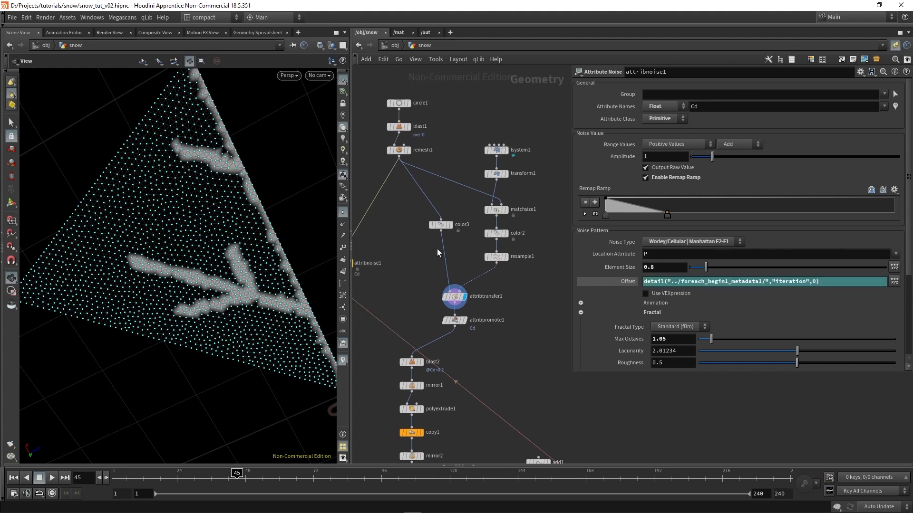
pyautogui.click(497, 150)
pyautogui.click(657, 122)
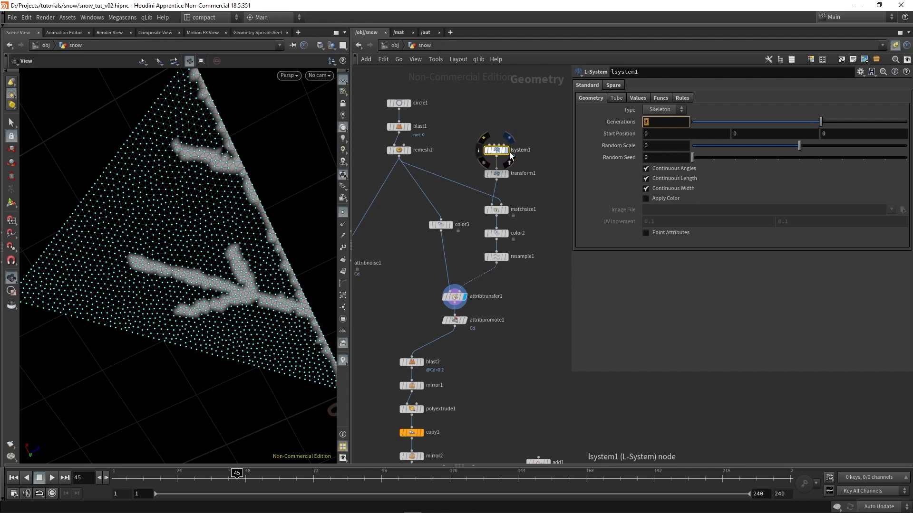
pyautogui.doubleClick(649, 123)
pyautogui.hotkey('ctrl', 'v')
pyautogui.press('Return')
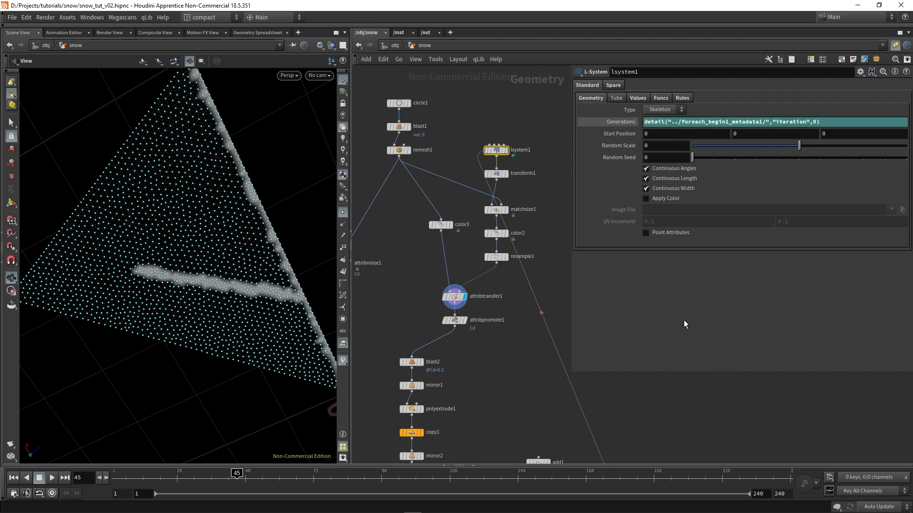
# Wrap lsystem1's Generations expression in a rand() function
pyautogui.click(644, 119)
pyautogui.write('rand(')
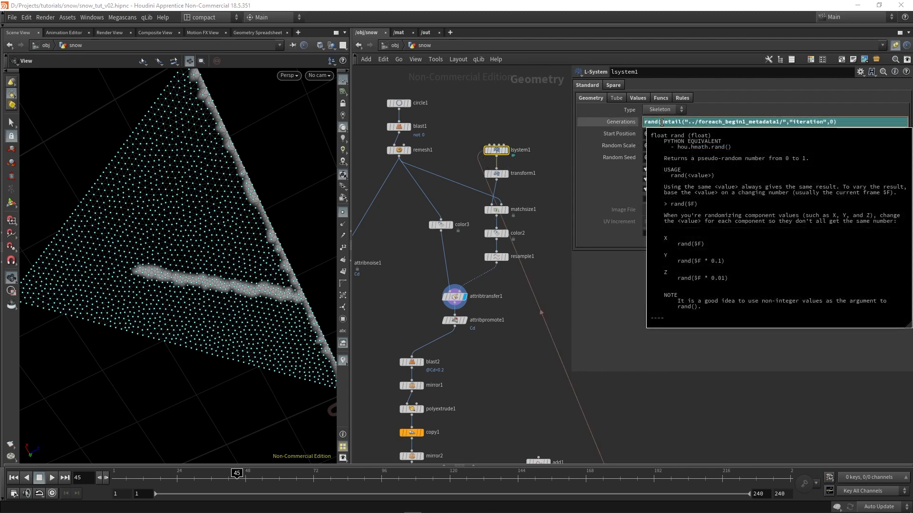
pyautogui.moveTo(661, 122); pyautogui.dragTo(629, 131)
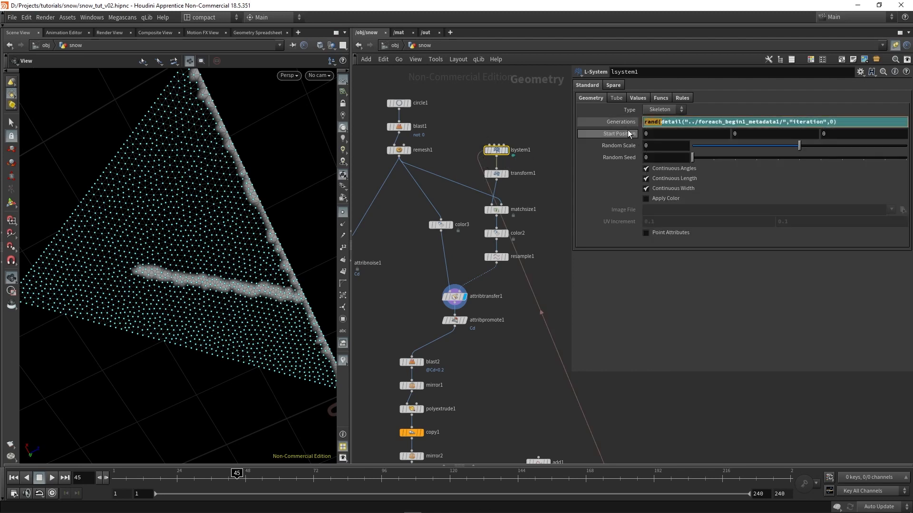
pyautogui.click(838, 124)
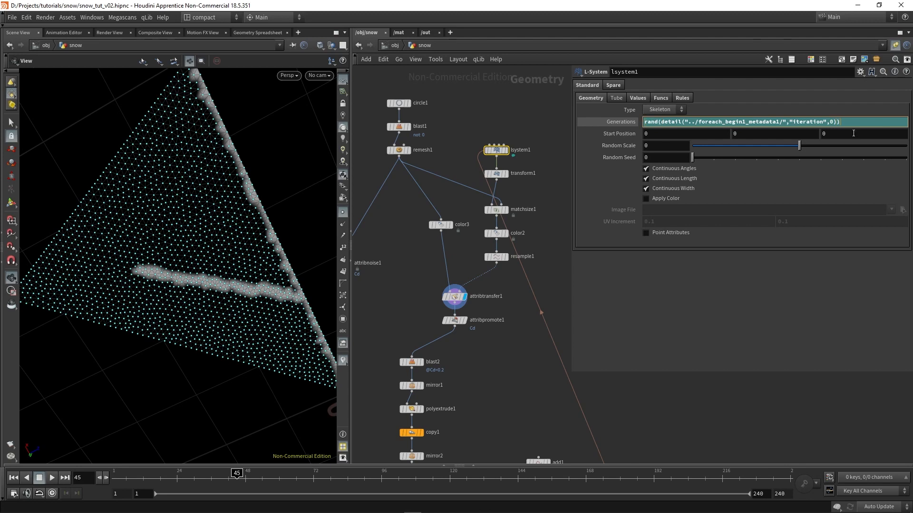
# Wrap the Generations expression in fit01() with a new minimum of 3 and a new maximum of 5
pyautogui.write('fit01')
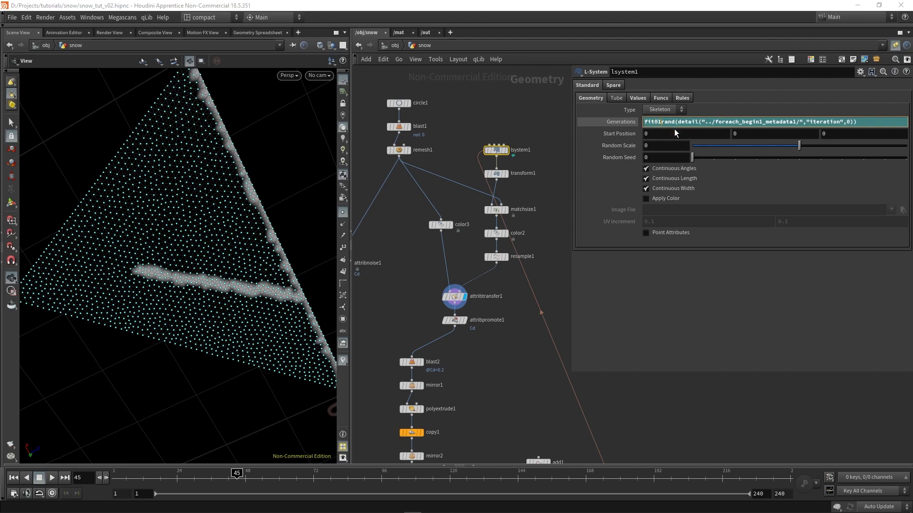
pyautogui.write('(')
pyautogui.press('End')
pyautogui.write(')')
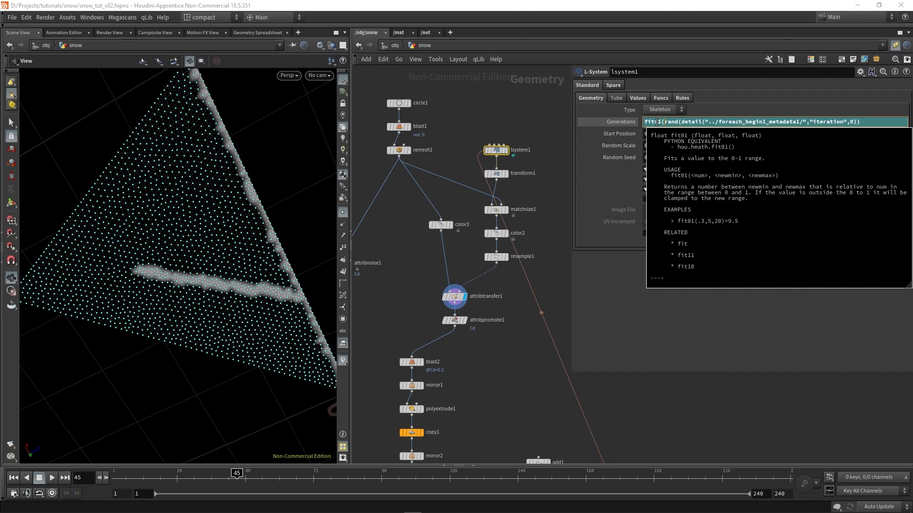
pyautogui.click(871, 124)
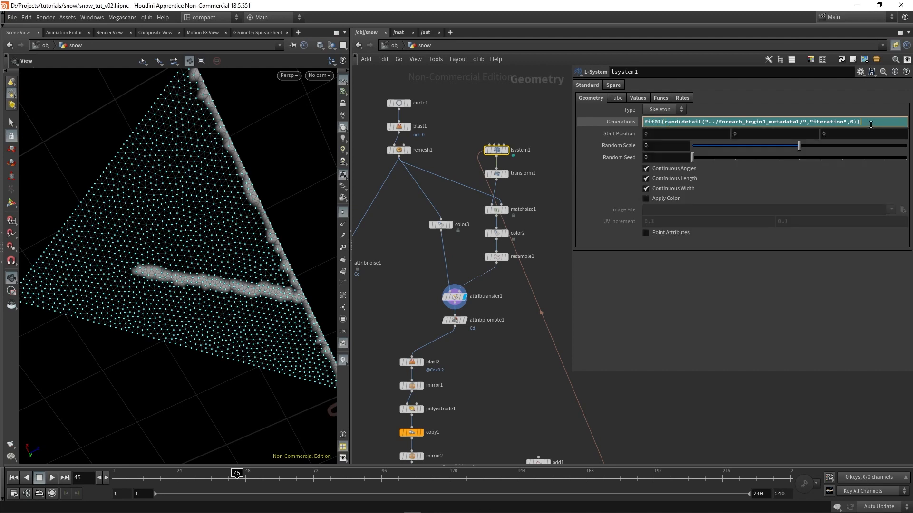
pyautogui.click(871, 125)
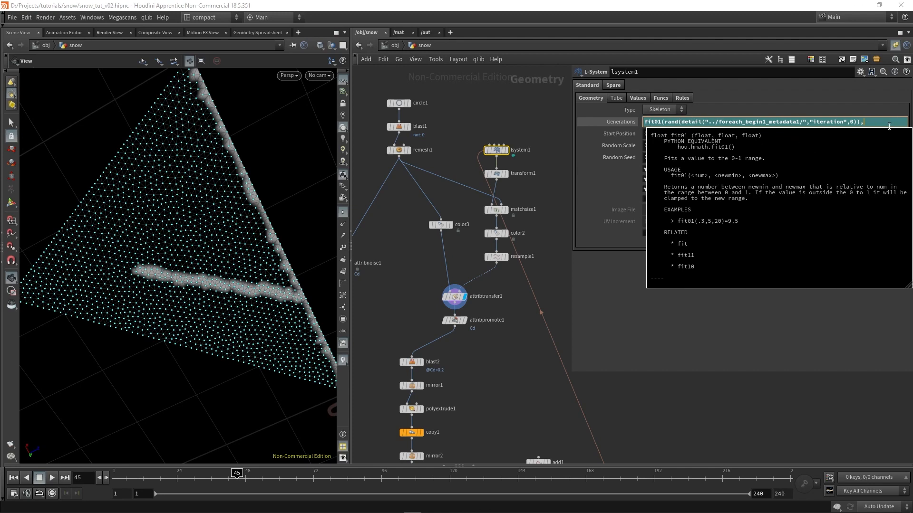
pyautogui.click(872, 121)
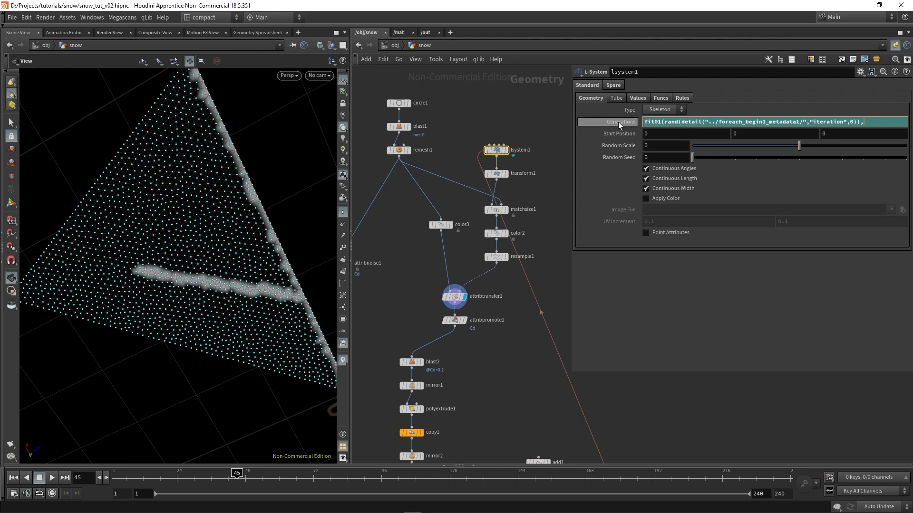
pyautogui.write('3')
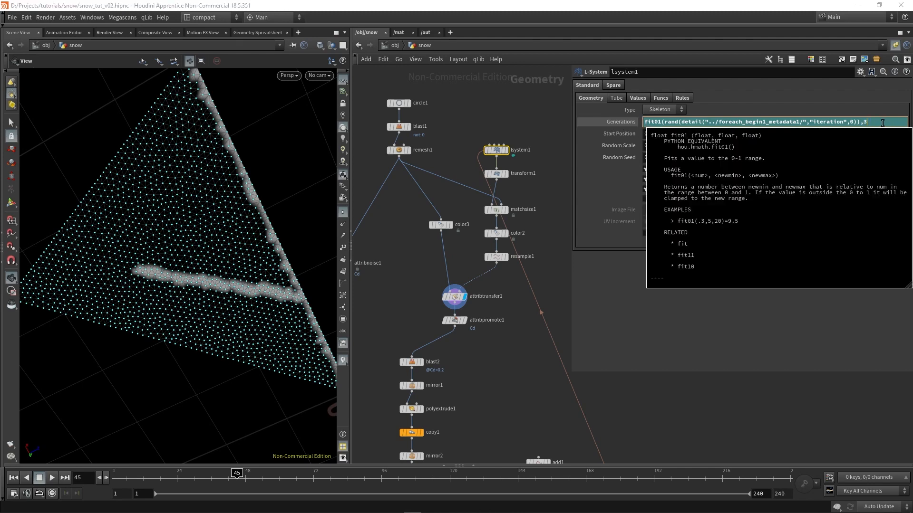
pyautogui.write(',5')
pyautogui.write(')')
pyautogui.press('Return')
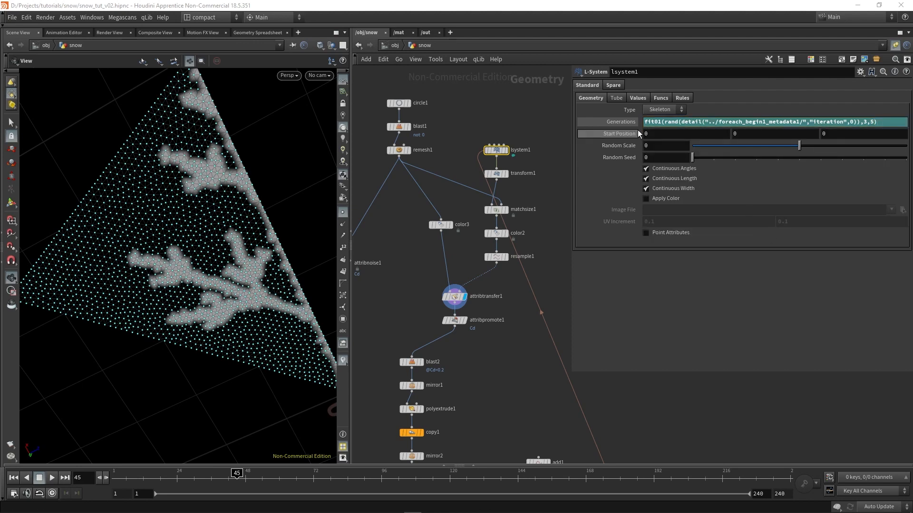
# Check the evaluated value of lsystem1's Generations expression and its link to the For-Each metadata node
pyautogui.click(625, 123)
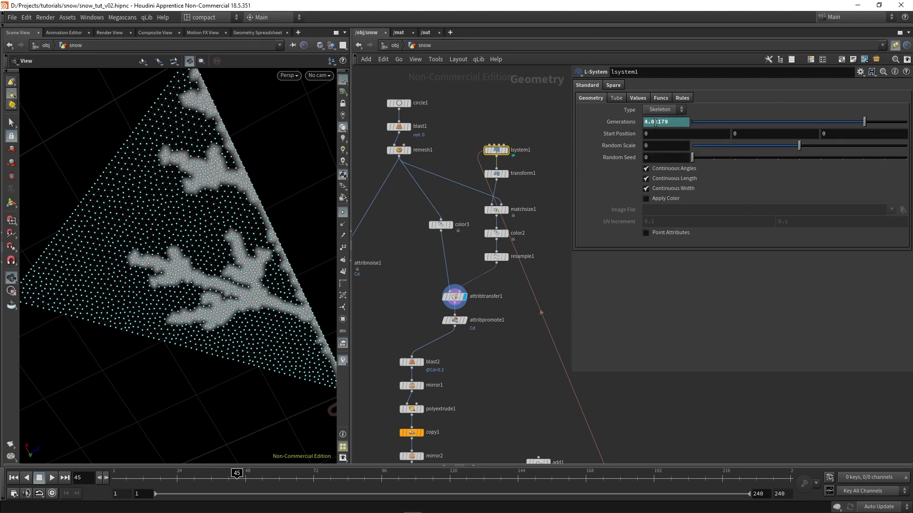
pyautogui.click(632, 123)
pyautogui.scroll(-3, 563, 337)
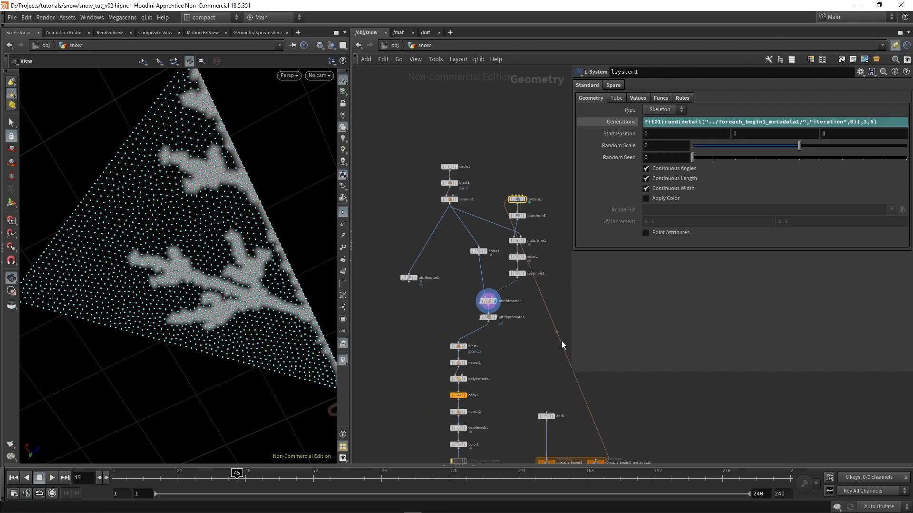
pyautogui.moveTo(548, 356); pyautogui.dragTo(466, 214, button='middle')
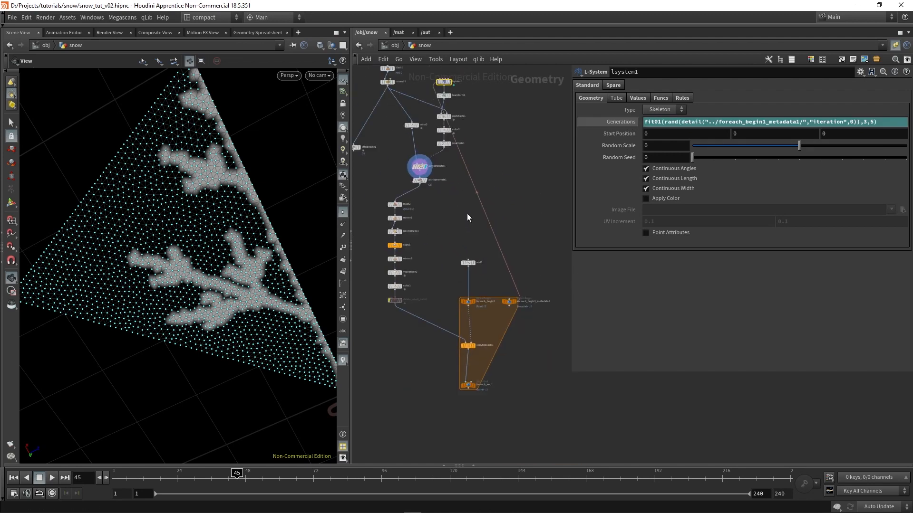
pyautogui.click(624, 122)
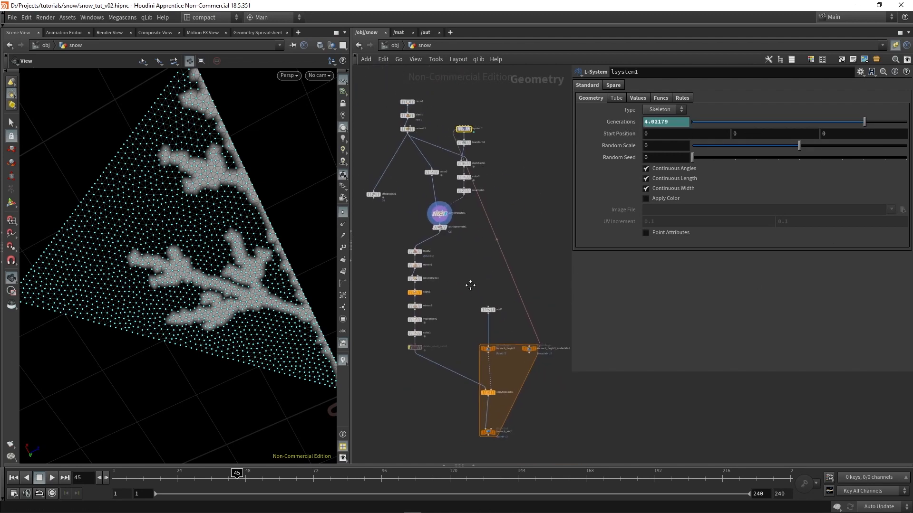
# Select and display circle1, and examine the segments of its polygon circle
pyautogui.moveTo(452, 238); pyautogui.dragTo(471, 285, button='middle')
pyautogui.scroll(2, 452, 127)
pyautogui.moveTo(444, 102); pyautogui.dragTo(490, 131)
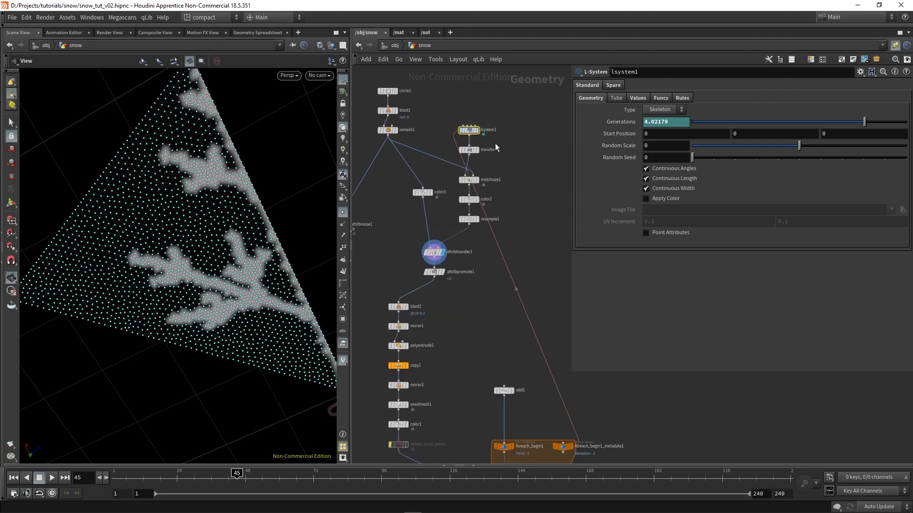
pyautogui.moveTo(489, 260); pyautogui.dragTo(525, 281, button='middle')
pyautogui.scroll(1, 447, 122)
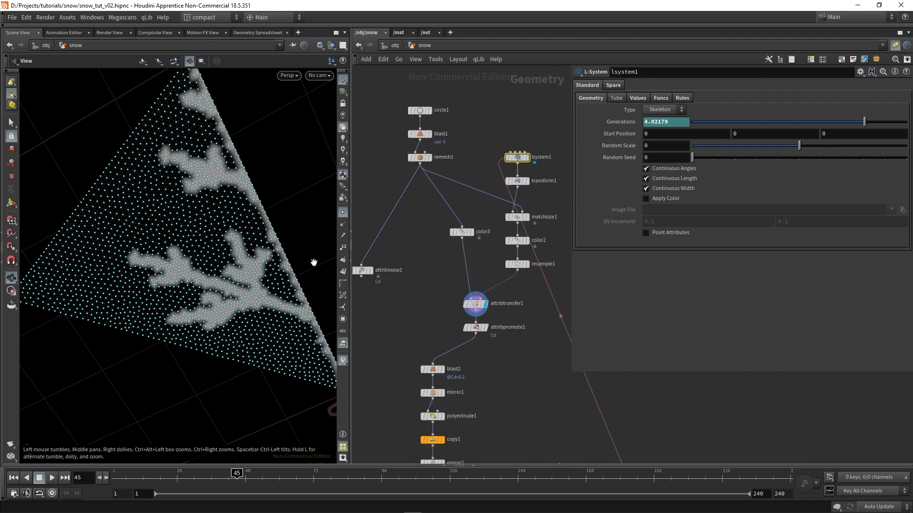
pyautogui.moveTo(452, 114); pyautogui.dragTo(472, 128, button='middle')
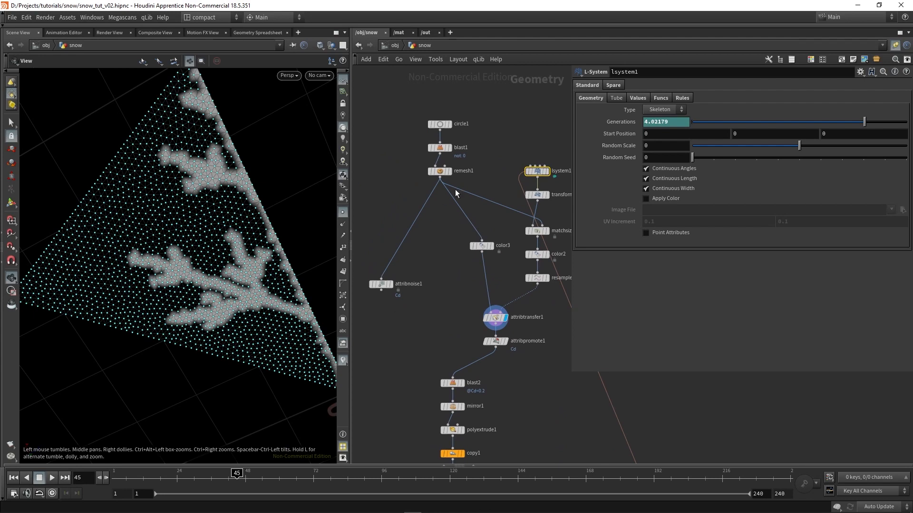
pyautogui.moveTo(482, 142); pyautogui.dragTo(425, 105)
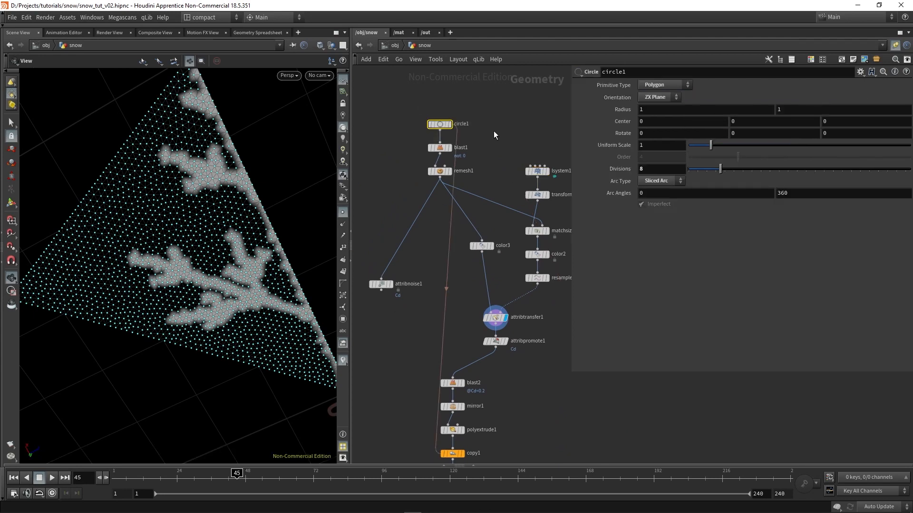
pyautogui.click(450, 124)
pyautogui.moveTo(194, 214); pyautogui.dragTo(285, 300, button='right')
pyautogui.moveTo(285, 300); pyautogui.dragTo(163, 258, button='middle')
pyautogui.moveTo(162, 258); pyautogui.dragTo(145, 241, button='right')
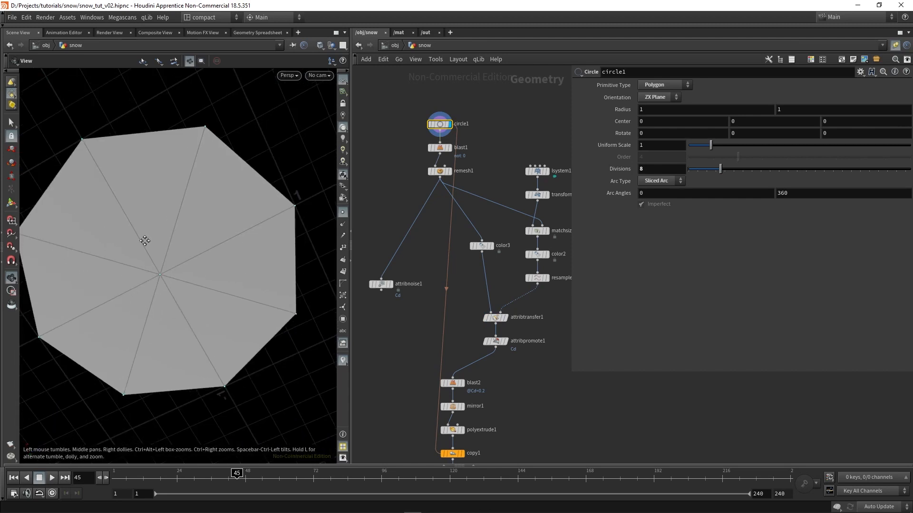
pyautogui.moveTo(145, 241); pyautogui.dragTo(185, 252)
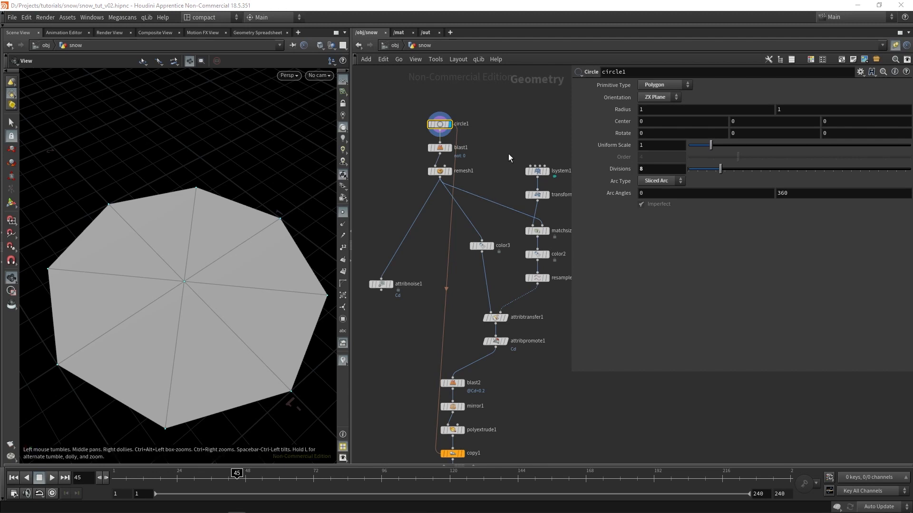
# Copy the Generations expression from lsystem1 into circle1's Divisions parameter
pyautogui.click(539, 171)
pyautogui.write('fit01(rand(detail("../foreach_begin1_metadata1/","iteration",0)),3,5)')
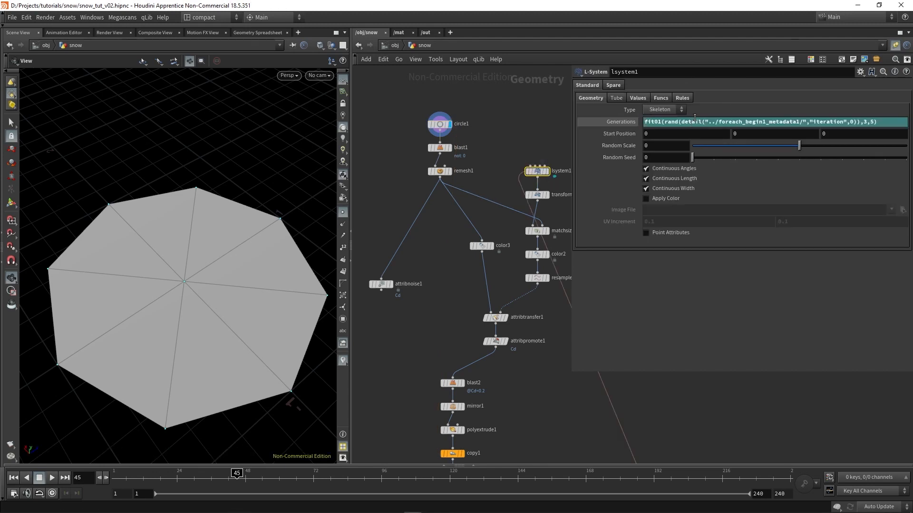
pyautogui.press('Return')
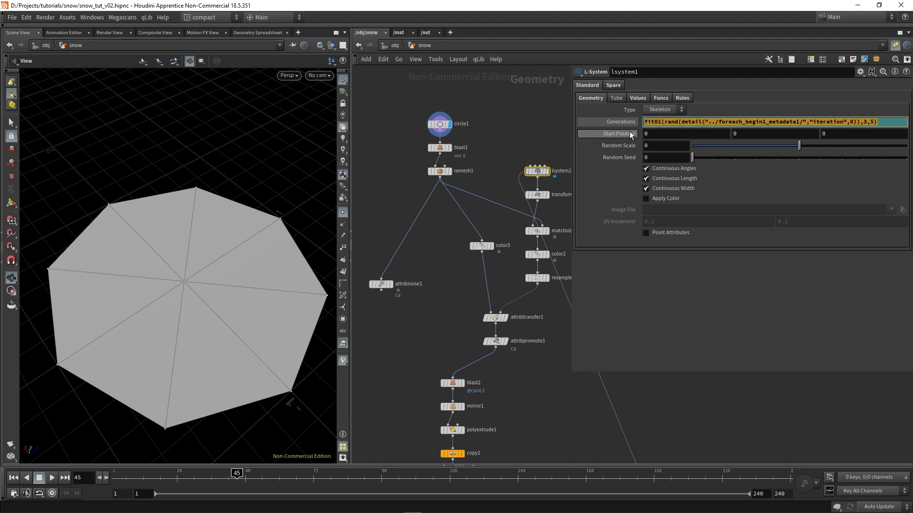
pyautogui.click(441, 124)
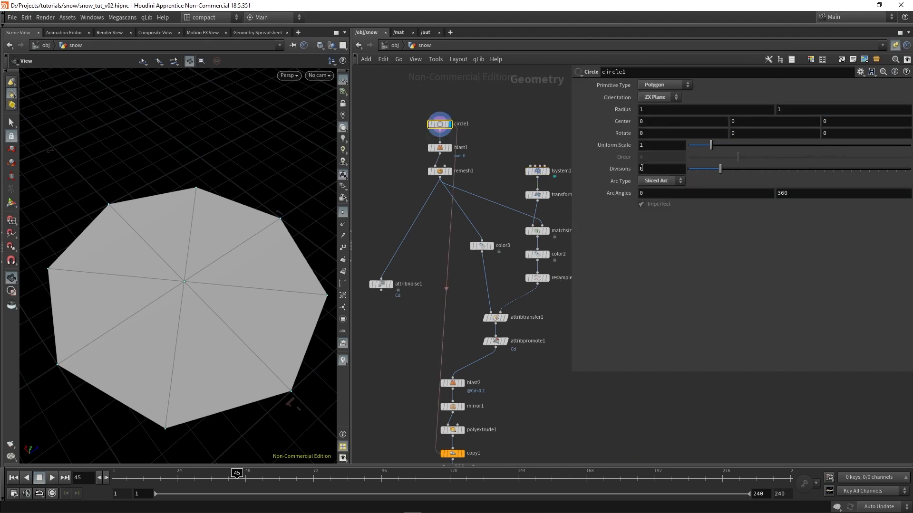
pyautogui.doubleClick(642, 169)
pyautogui.write('fit01(rand(detail("../foreach_begin1_metadata1/","iteration",0)),3,5)')
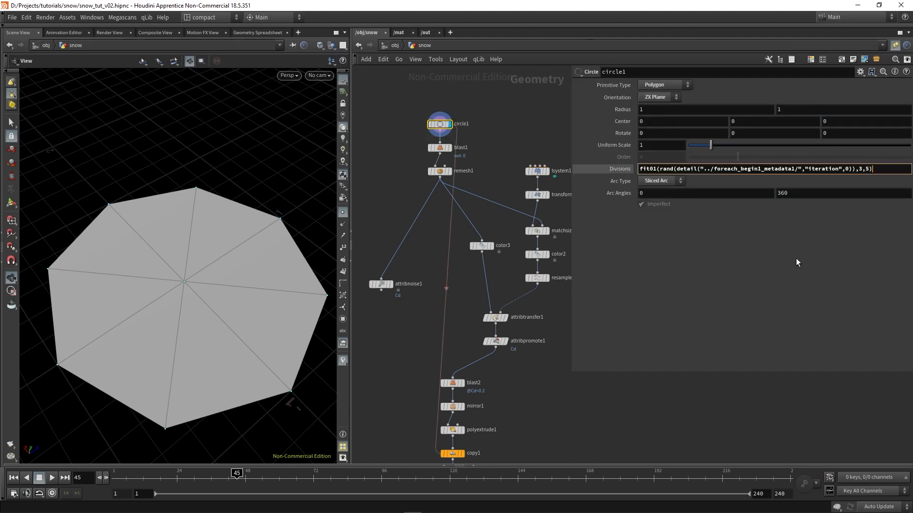
pyautogui.press('Return')
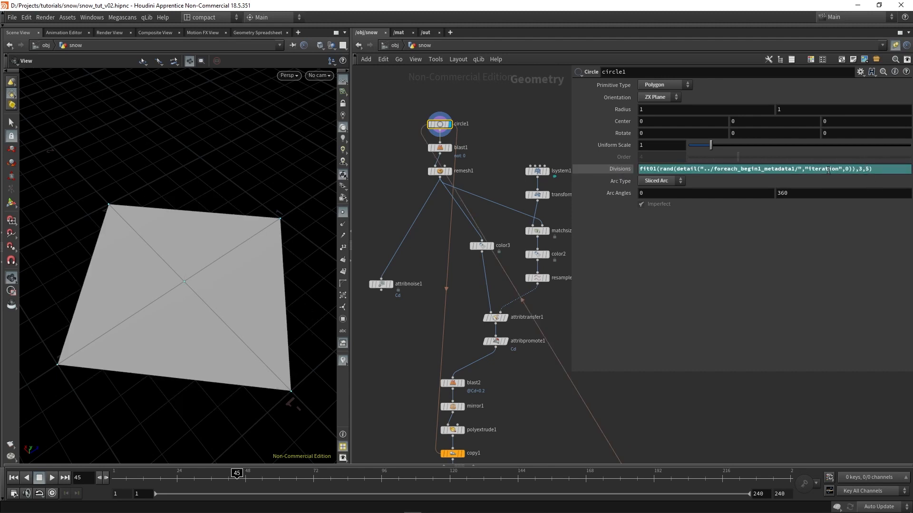
# Set the fit01() range in circle1's Divisions expression to a minimum of 6 and a maximum of 10
pyautogui.click(862, 170)
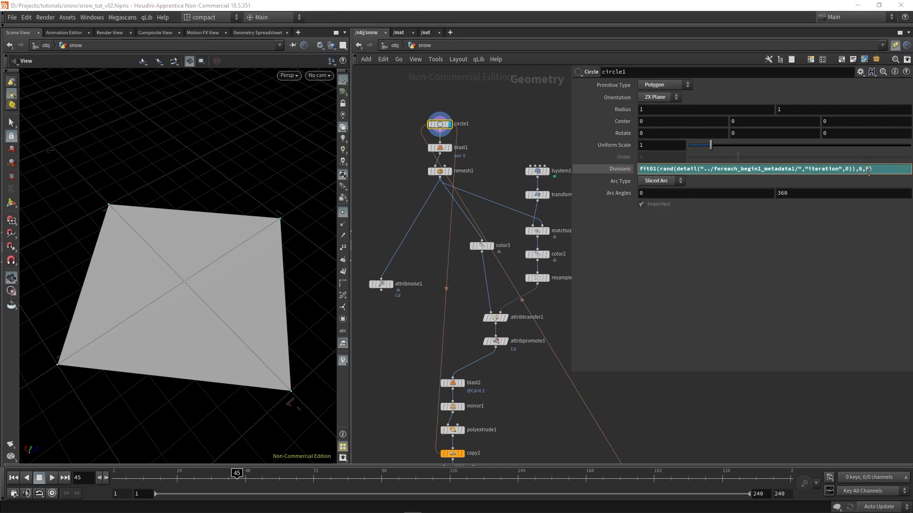
pyautogui.press('BackSpace')
pyautogui.write('10')
pyautogui.press('Return')
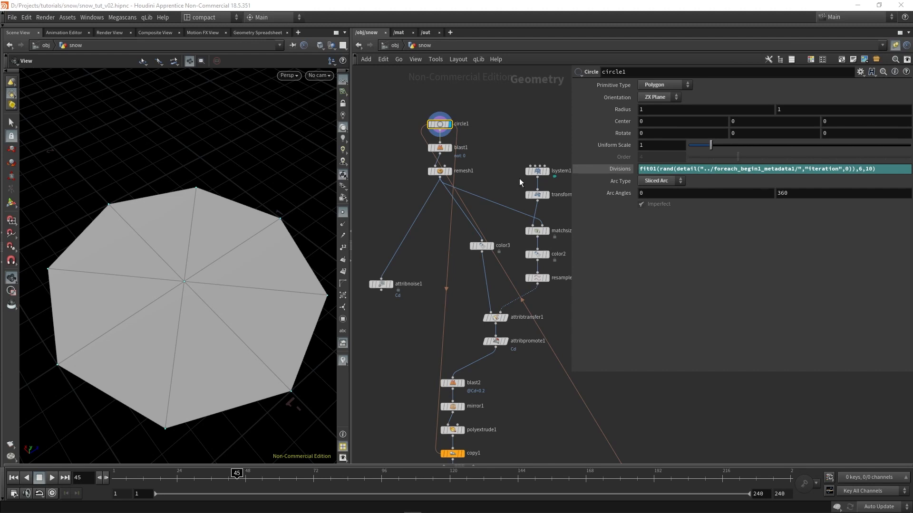
# Check the evaluated value of circle1's Divisions expression and review the expression itself
pyautogui.scroll(2, 464, 137)
pyautogui.scroll(-2, 475, 352)
pyautogui.moveTo(474, 356); pyautogui.dragTo(467, 245, button='middle')
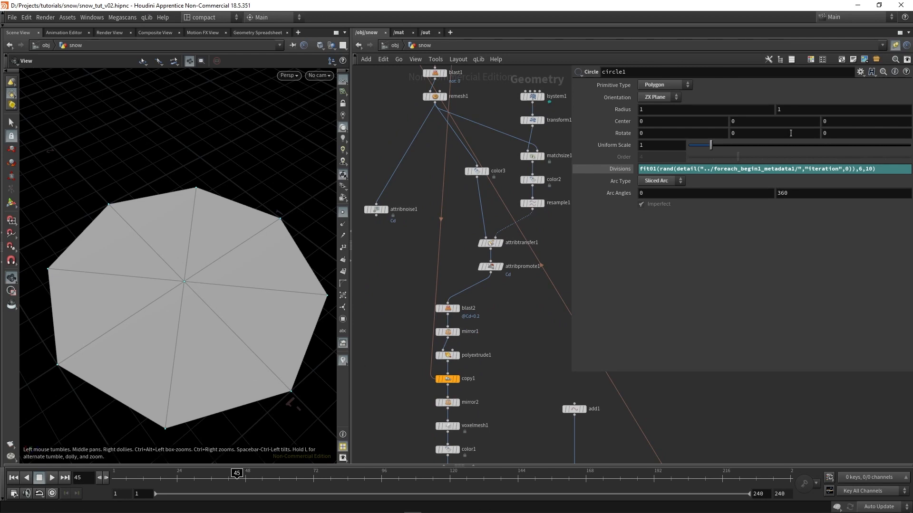
pyautogui.click(609, 170)
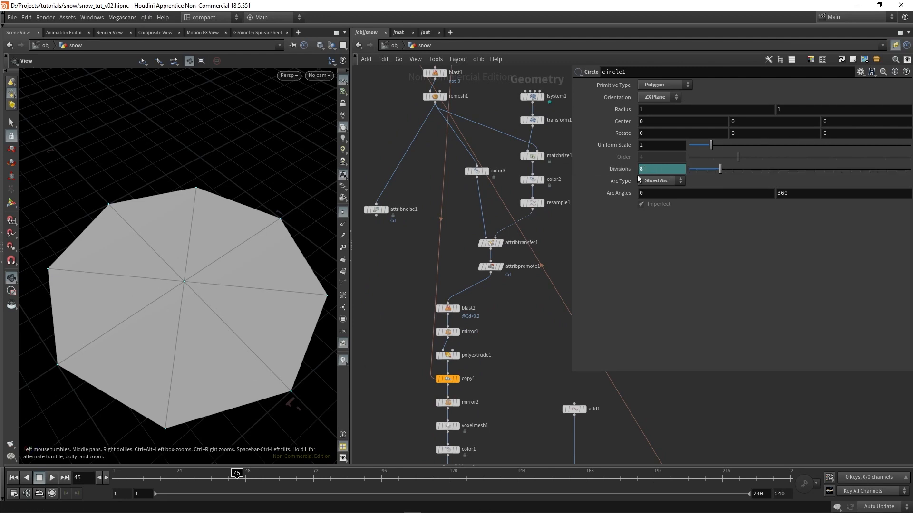
pyautogui.click(611, 171)
pyautogui.moveTo(879, 170); pyautogui.dragTo(631, 172)
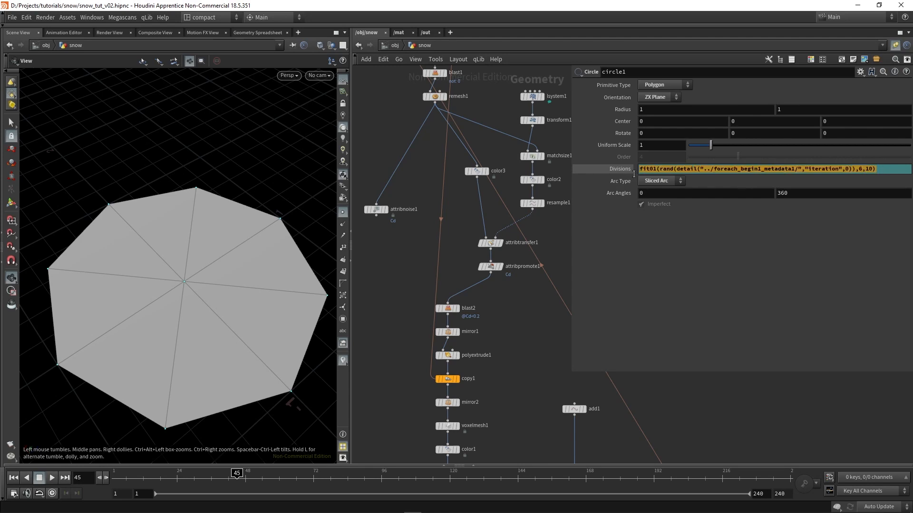
pyautogui.click(698, 261)
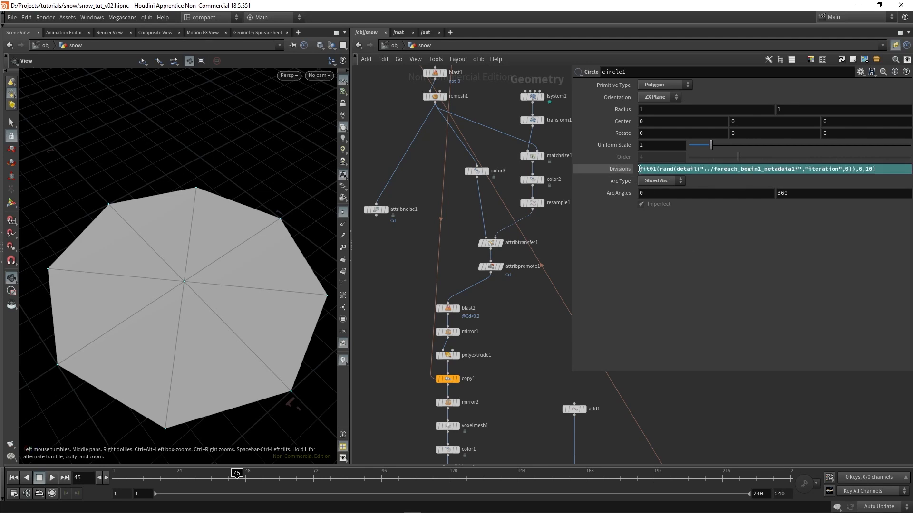
# Restrict circle1's Divisions to even numbers by wrapping the fit01() expression as round(.../2)*2
pyautogui.write('round')
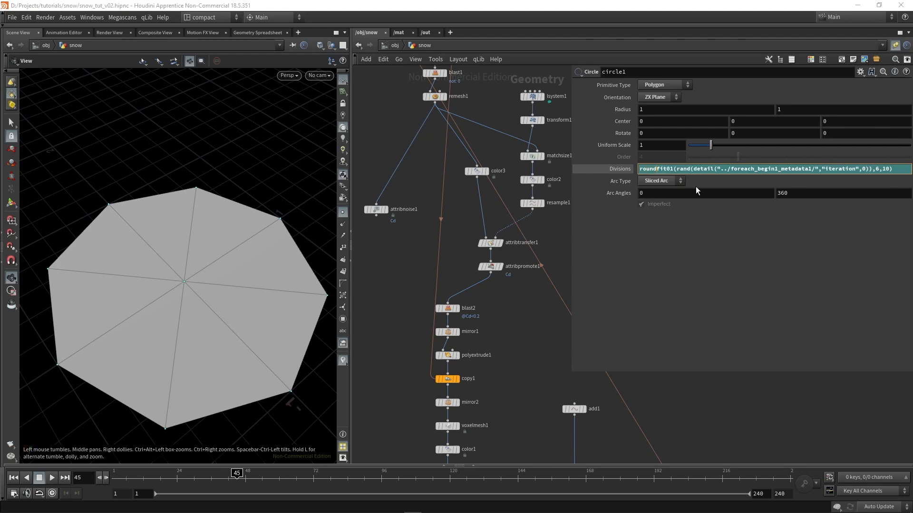
pyautogui.write('(')
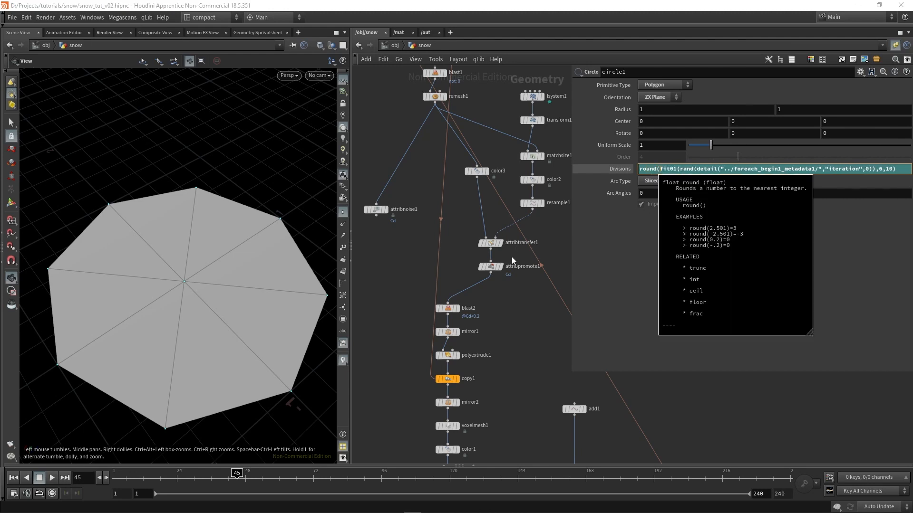
pyautogui.click(904, 169)
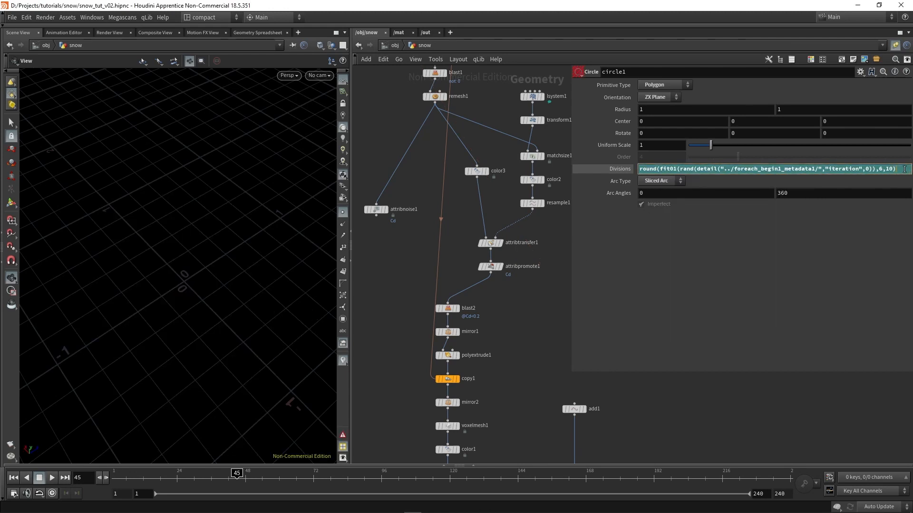
pyautogui.write('/2')
pyautogui.write('0')
pyautogui.write('*2')
pyautogui.press('Return')
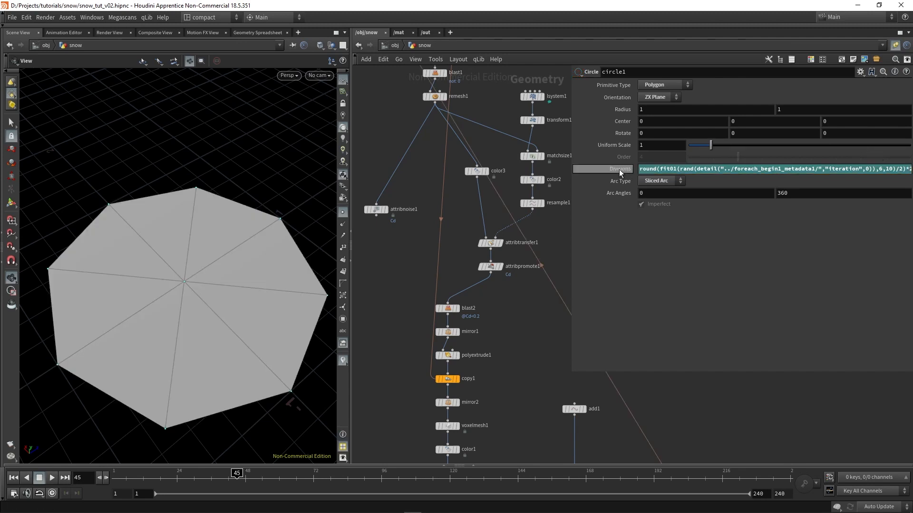
# Examine the full Divisions expression with its /2 and *2 parts, and check its evaluated value
pyautogui.moveTo(569, 108); pyautogui.dragTo(449, 109)
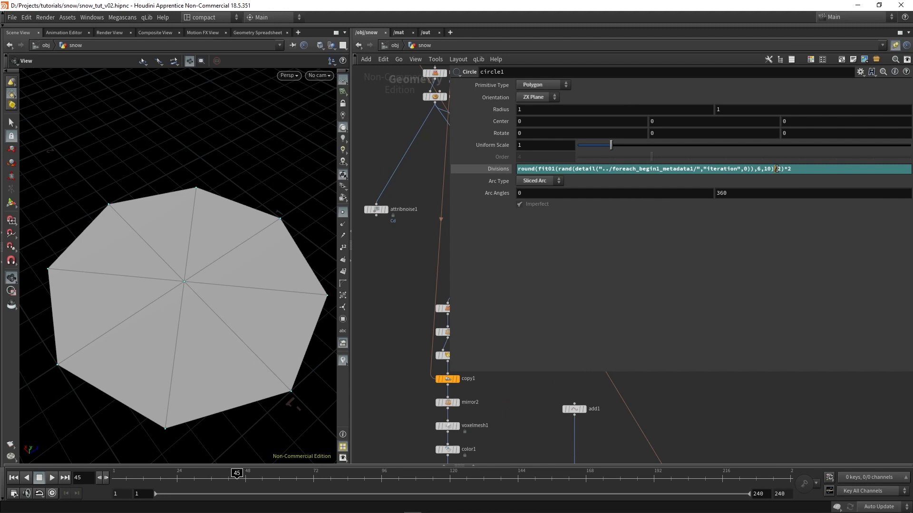
pyautogui.moveTo(777, 169); pyautogui.dragTo(787, 170)
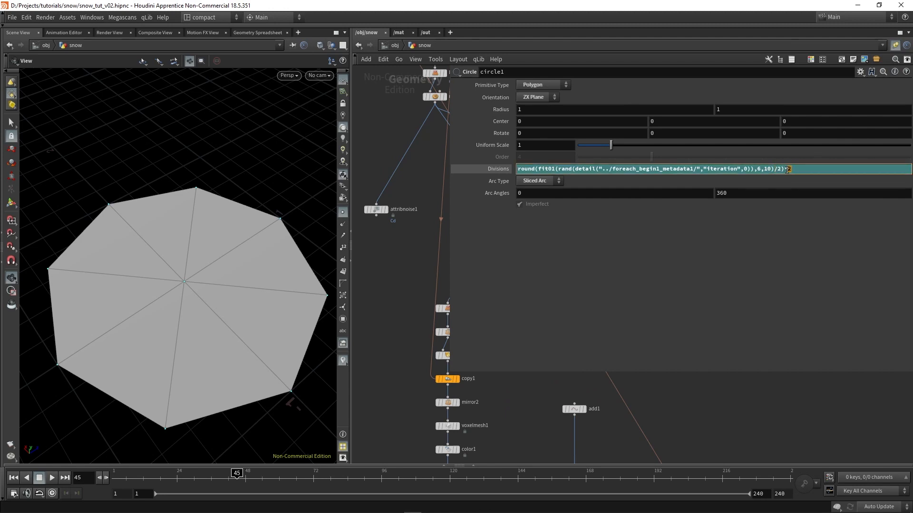
pyautogui.click(810, 223)
pyautogui.click(495, 168)
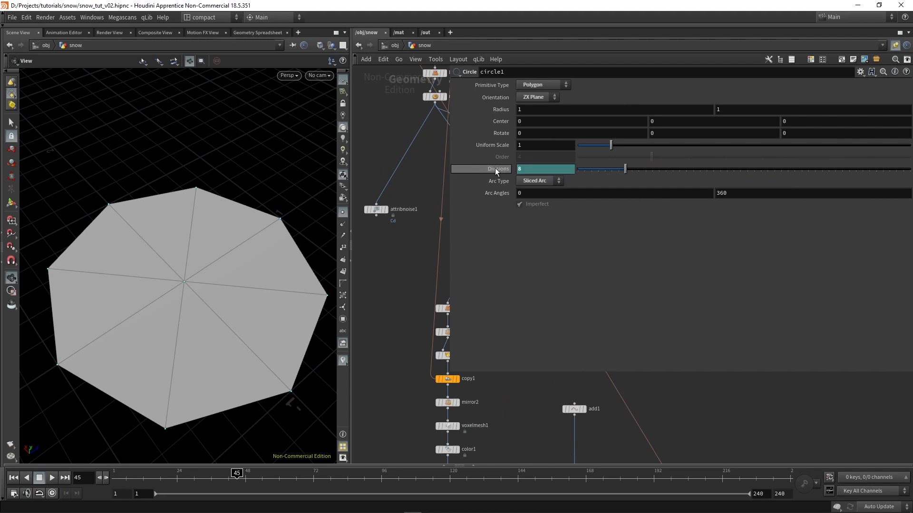
pyautogui.press('h')
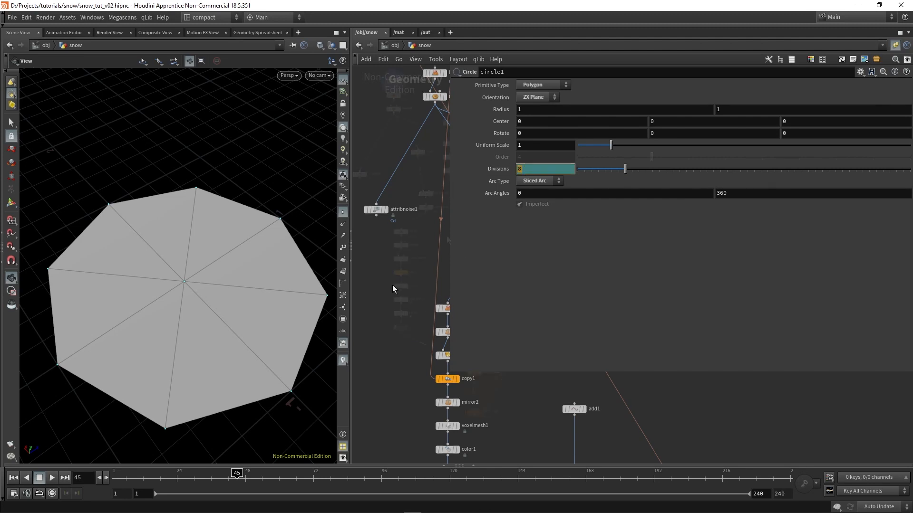
pyautogui.moveTo(450, 235); pyautogui.dragTo(623, 256)
# Move the node chain starting at blast2 down to make room below attribpromote1
pyautogui.scroll(2, 411, 238)
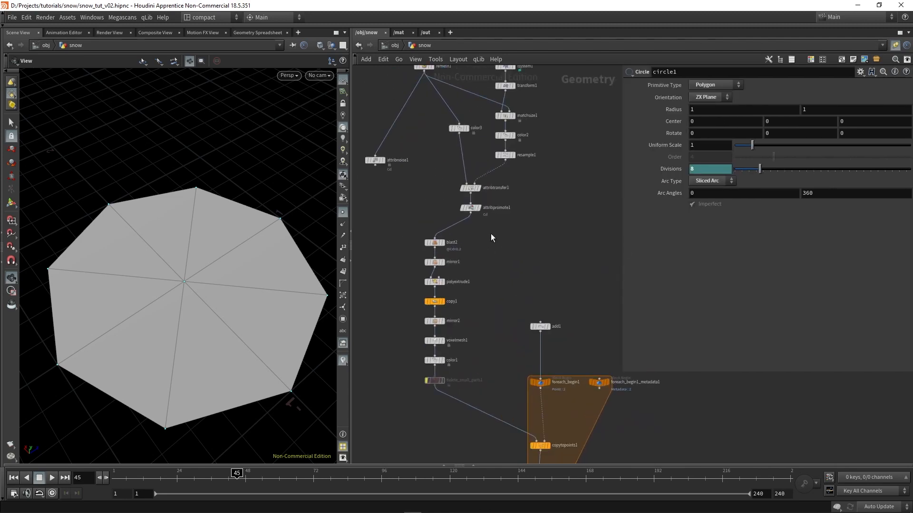
pyautogui.scroll(-2, 489, 230)
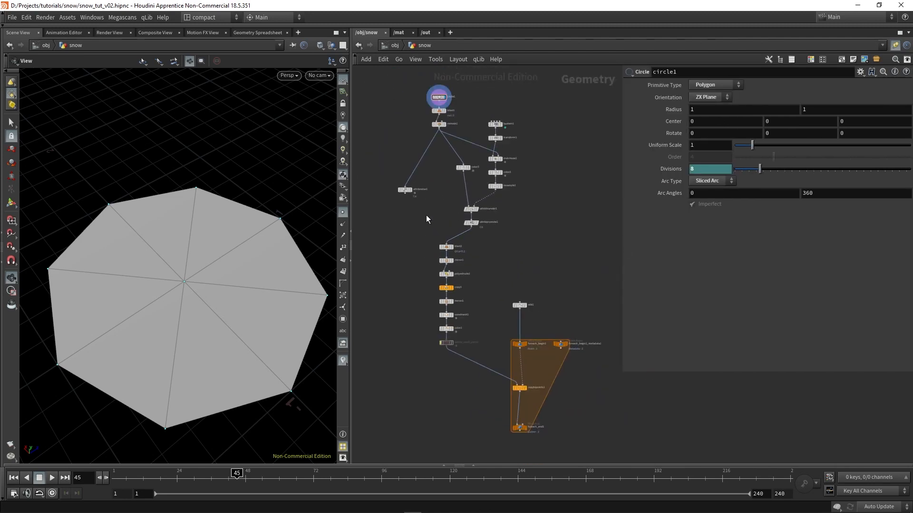
pyautogui.scroll(3, 457, 265)
pyautogui.scroll(-2, 487, 270)
pyautogui.moveTo(486, 270); pyautogui.dragTo(468, 209, button='middle')
pyautogui.moveTo(471, 355); pyautogui.dragTo(430, 222)
pyautogui.moveTo(473, 201); pyautogui.dragTo(506, 239, button='middle')
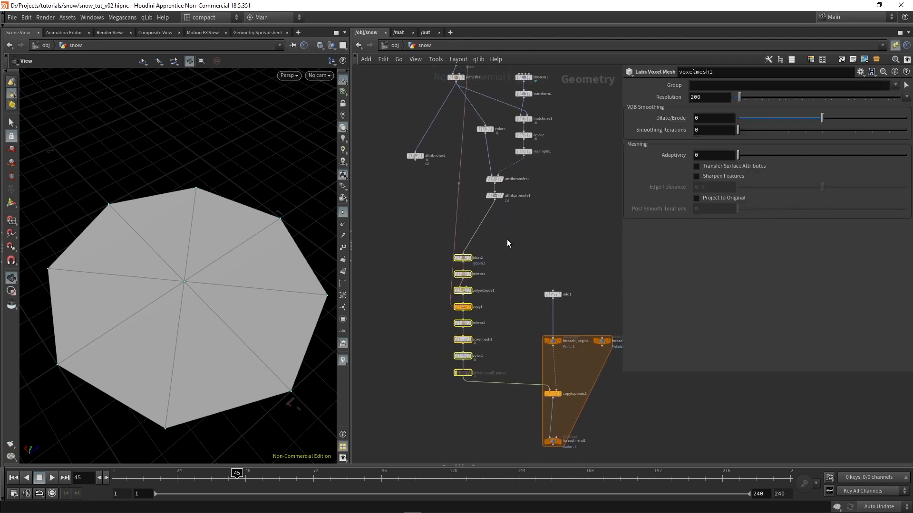
pyautogui.click(400, 147)
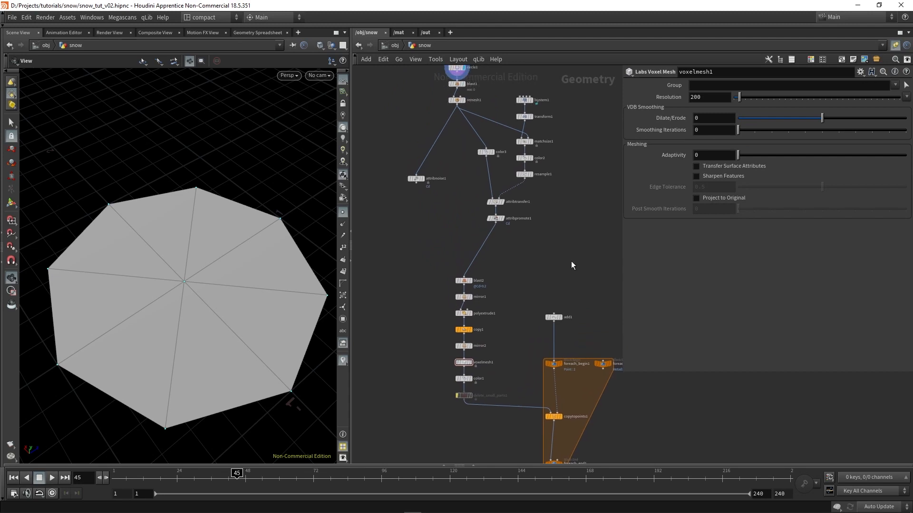
# Insert a Switch node above blast2 with attribnoise1 as its first input and attribpromote1 as its second
pyautogui.scroll(2, 468, 247)
pyautogui.press('Tab')
pyautogui.write('sw')
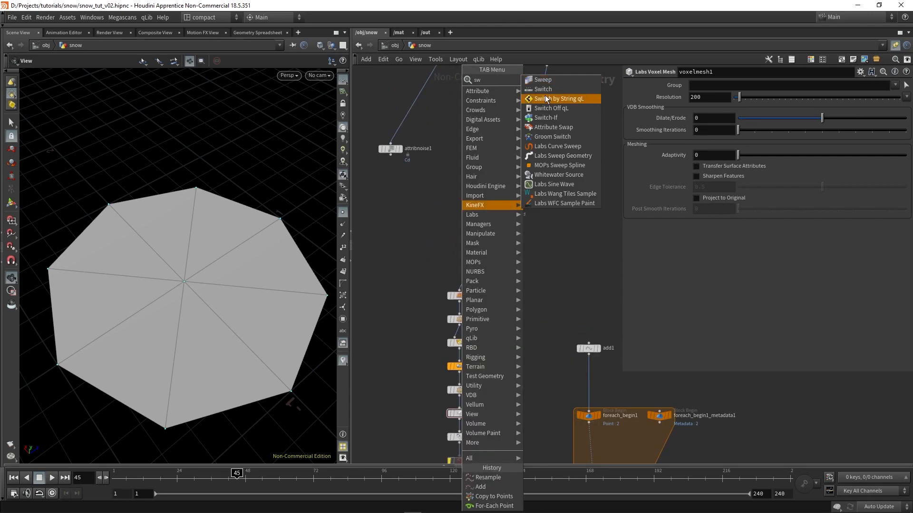
pyautogui.click(553, 91)
pyautogui.click(461, 273)
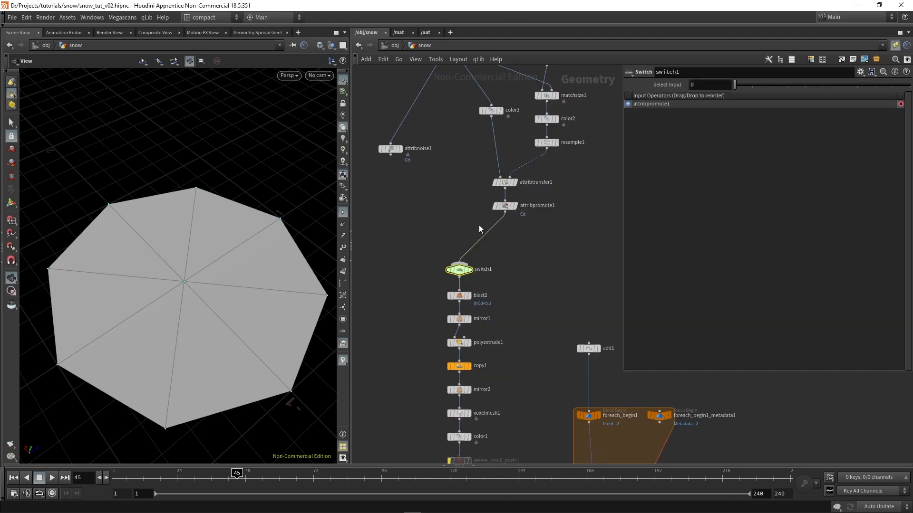
pyautogui.moveTo(481, 250); pyautogui.dragTo(396, 172)
pyautogui.moveTo(505, 213); pyautogui.dragTo(459, 263)
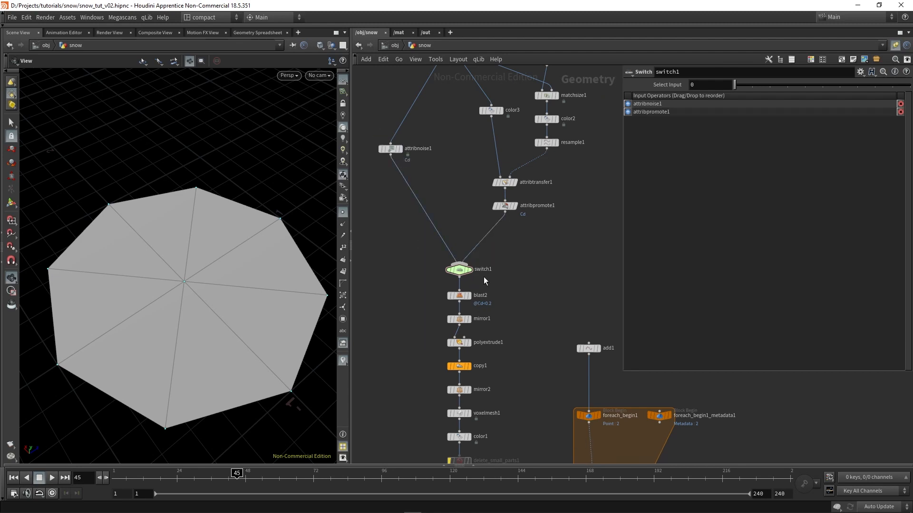
# Copy the iteration detail() expression from attribnoise1's Offset into switch1's Select Input
pyautogui.moveTo(432, 217); pyautogui.dragTo(432, 281, button='middle')
pyautogui.click(391, 213)
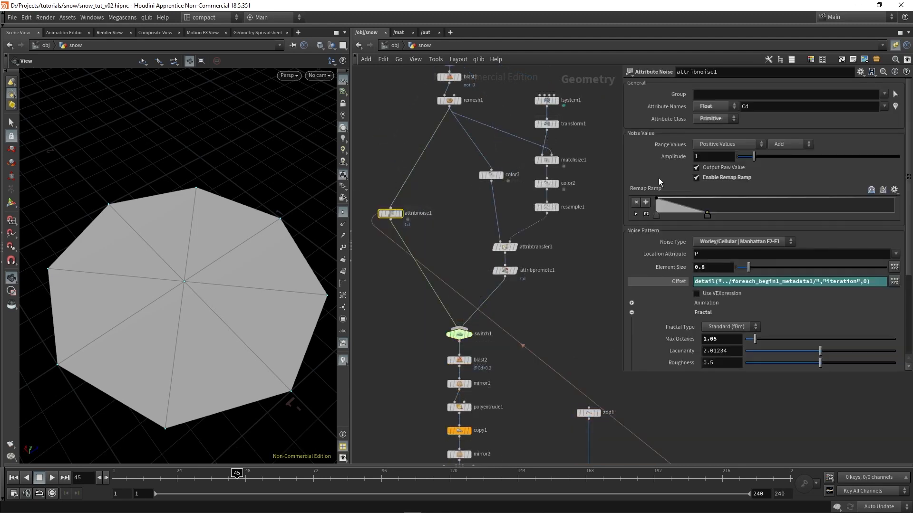
pyautogui.click(731, 280)
pyautogui.hotkey('ctrl', 'c')
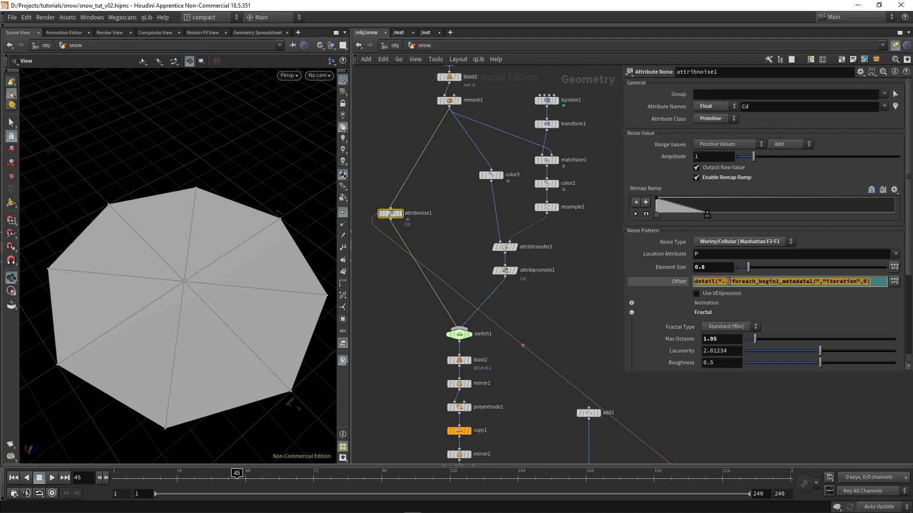
pyautogui.click(457, 334)
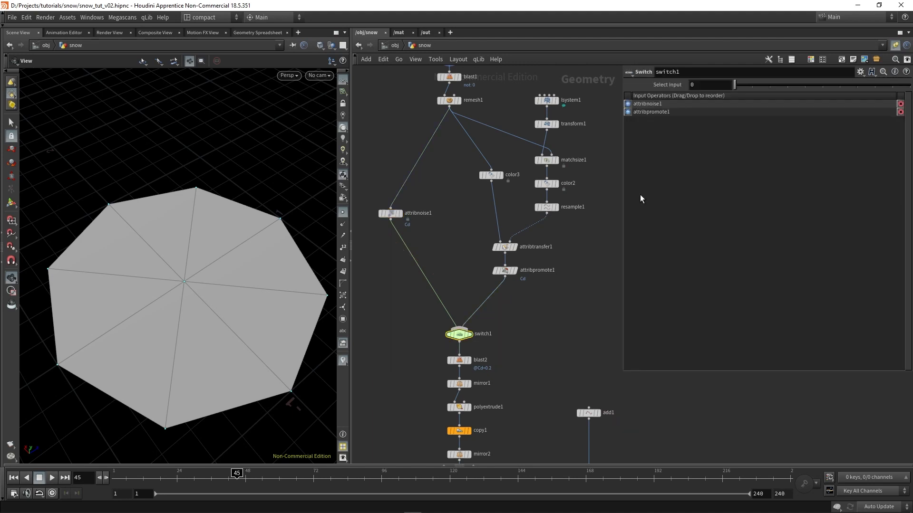
pyautogui.click(703, 82)
pyautogui.hotkey('ctrl', 'v')
pyautogui.press('Return')
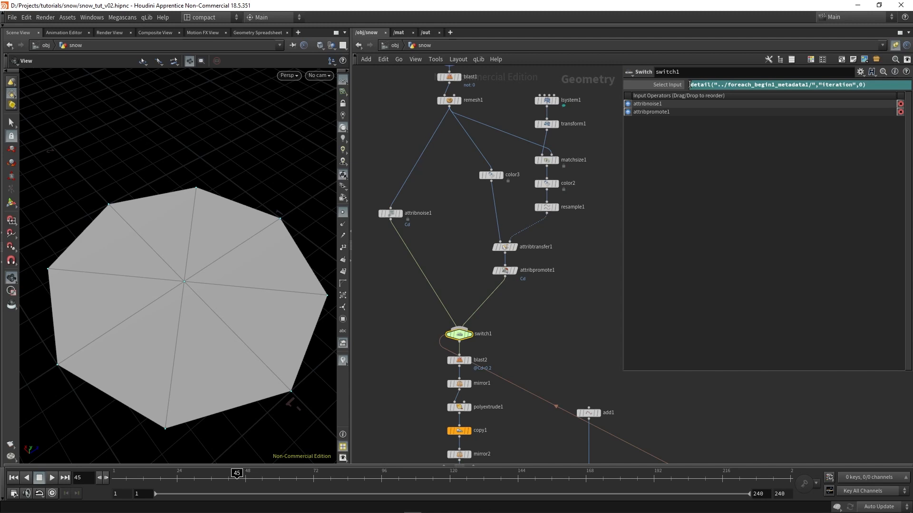
# Wrap switch1's Select Input expression in a rand() function
pyautogui.click(691, 85)
pyautogui.write('rand(')
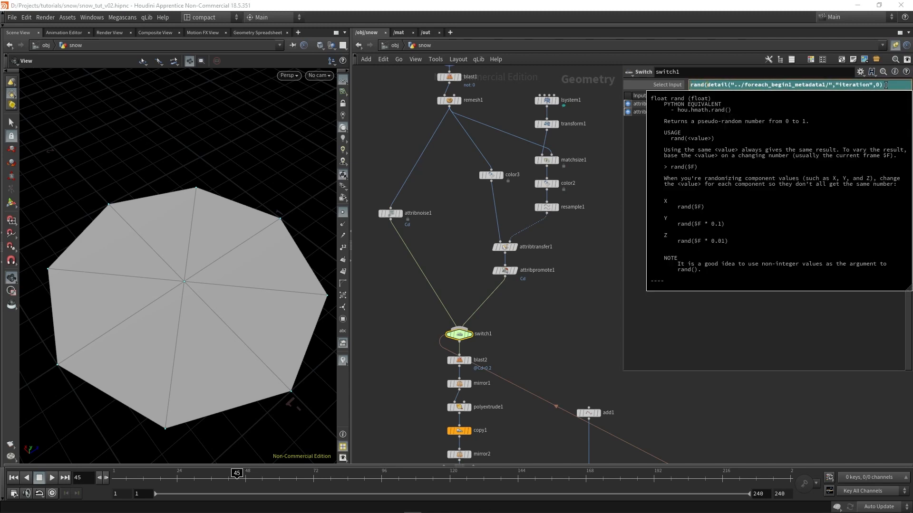
pyautogui.click(886, 84)
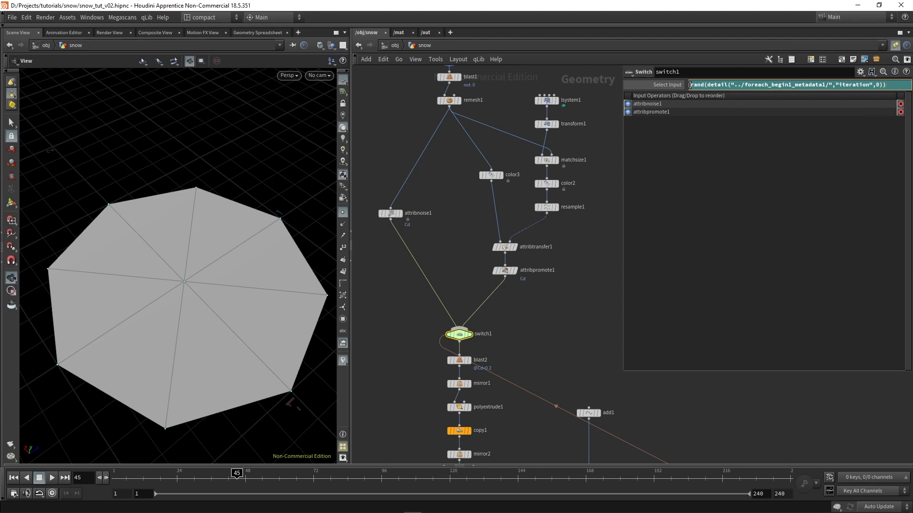
# Wrap the rand() expression in switch1's Select Input in a round() function
pyautogui.click(690, 85)
pyautogui.write('round')
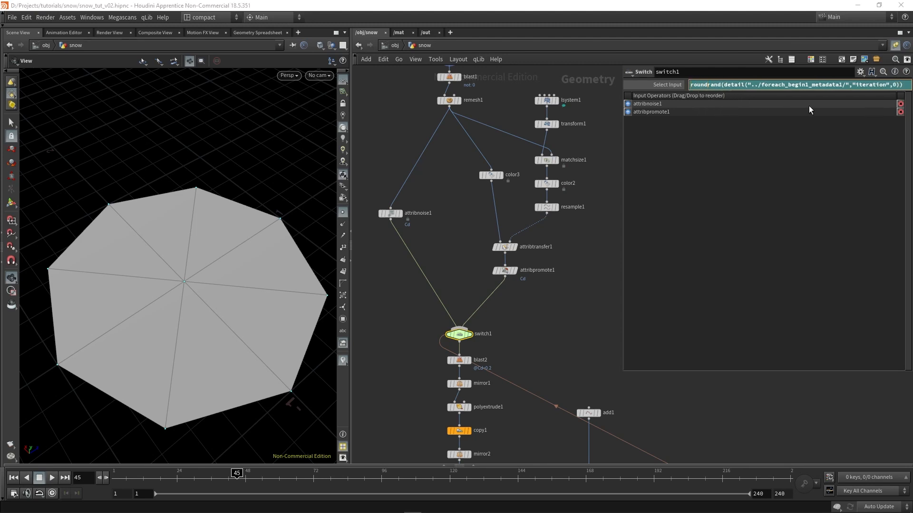
pyautogui.write('(')
pyautogui.click(908, 85)
pyautogui.write(')')
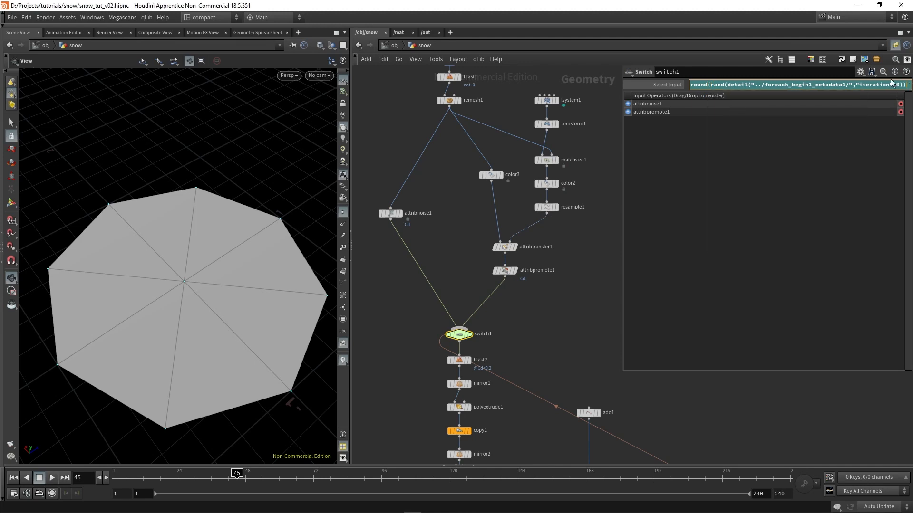
pyautogui.press('Return')
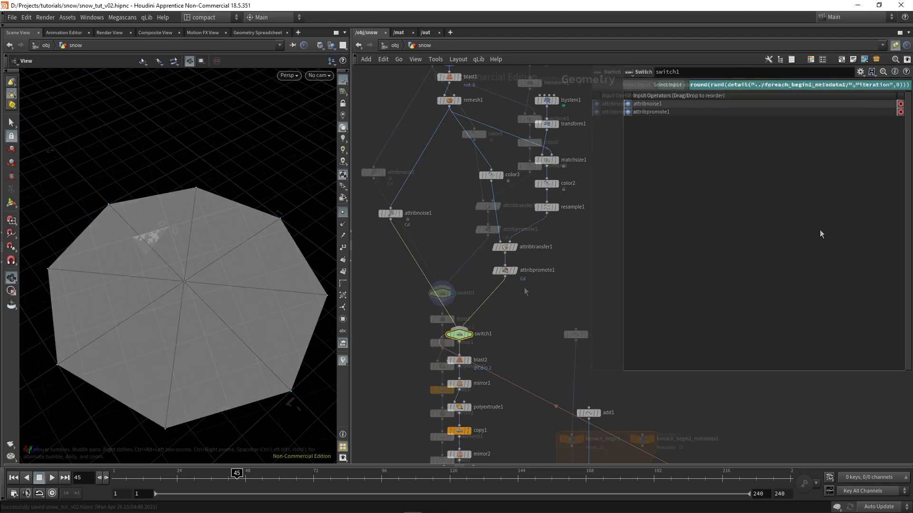
# Review attribnoise1's noise pattern, fractal and warping settings
pyautogui.scroll(-2, 509, 316)
pyautogui.moveTo(524, 287); pyautogui.dragTo(484, 310, button='middle')
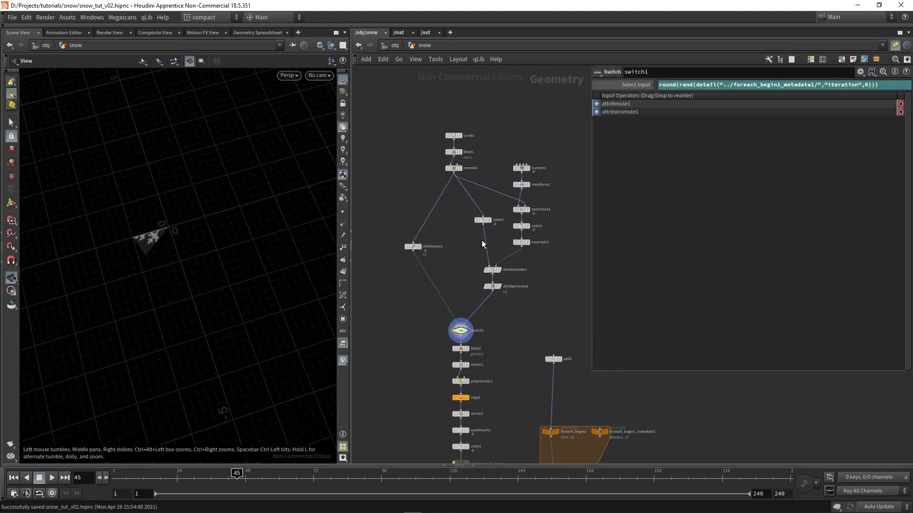
pyautogui.scroll(2, 486, 323)
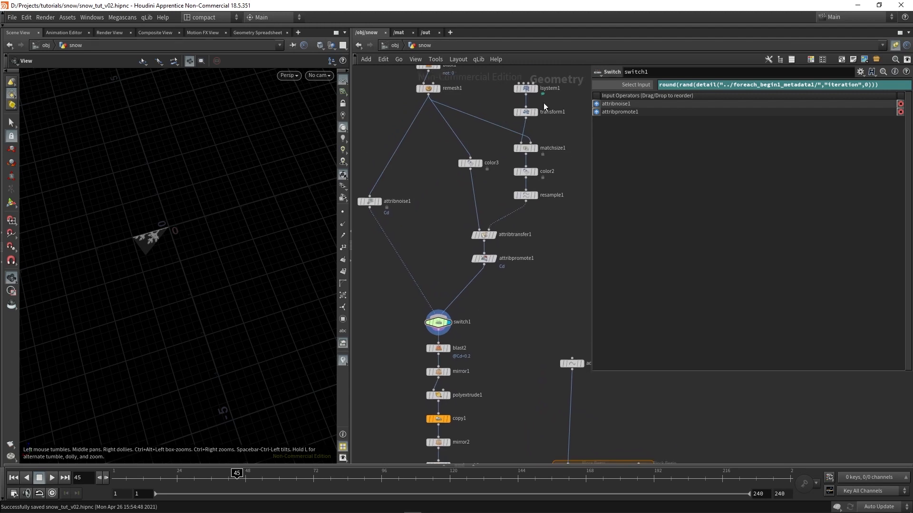
pyautogui.moveTo(543, 102); pyautogui.dragTo(560, 156, button='middle')
pyautogui.click(386, 255)
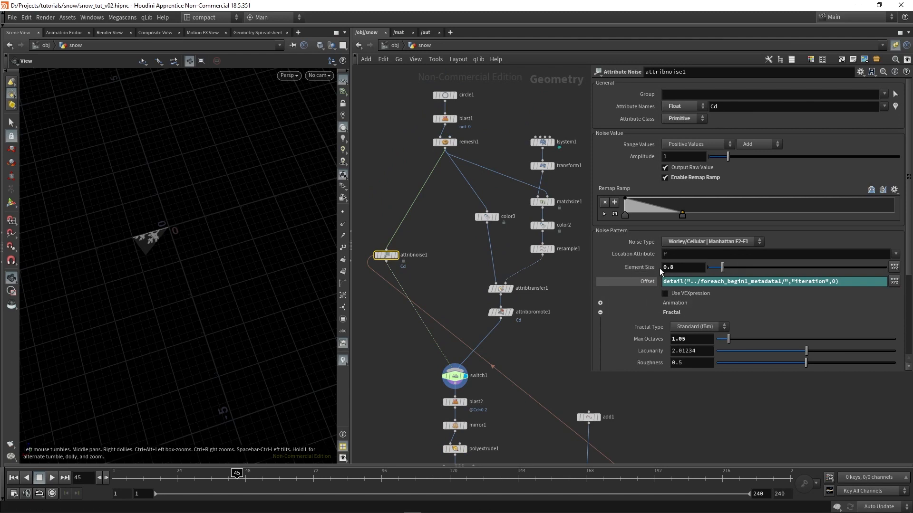
pyautogui.scroll(-1, 611, 361)
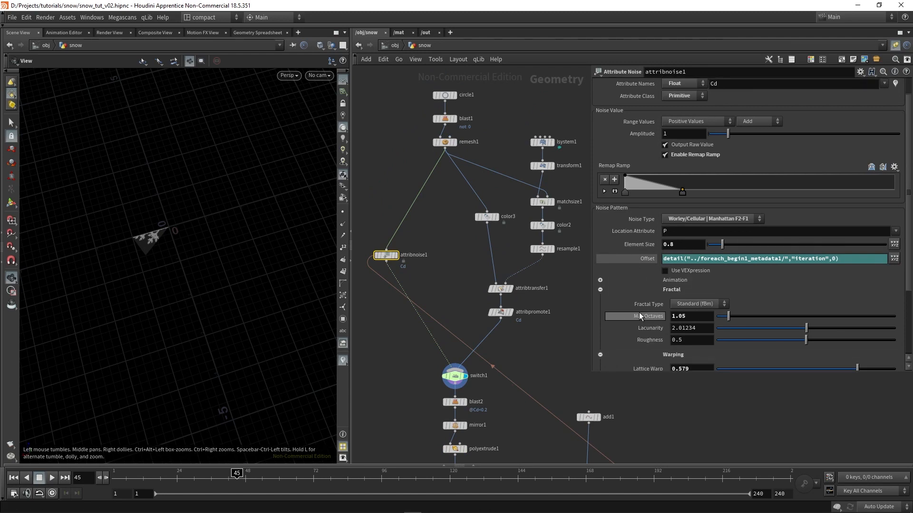
pyautogui.scroll(-2, 665, 314)
pyautogui.moveTo(591, 288); pyautogui.dragTo(560, 252, button='middle')
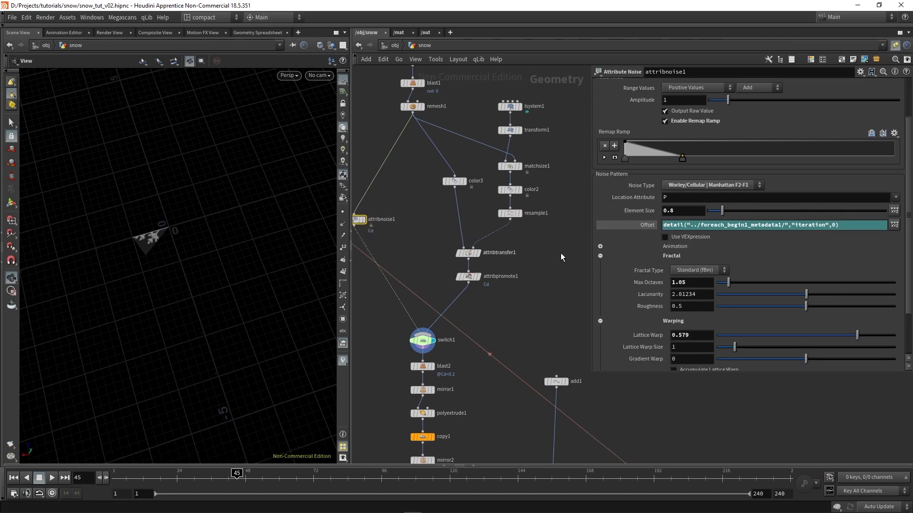
# Add a Grid node beside add1 and set it to 4 rows and 4 columns
pyautogui.moveTo(481, 401); pyautogui.dragTo(442, 203, button='middle')
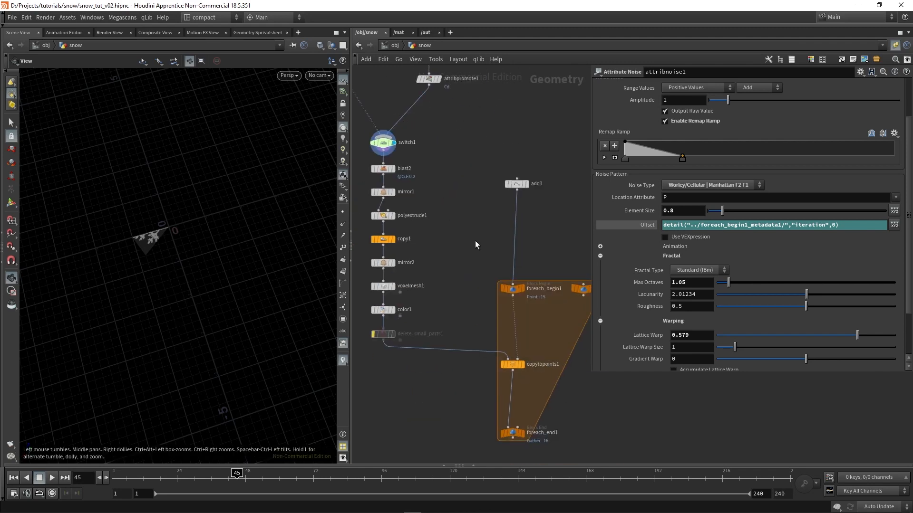
pyautogui.scroll(3, 534, 211)
pyautogui.press('Tab')
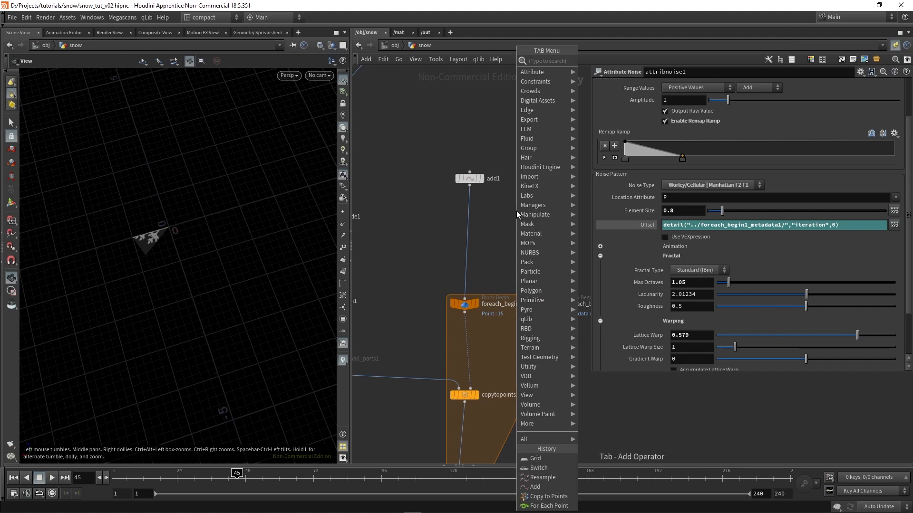
pyautogui.write('grid')
pyautogui.press('Return')
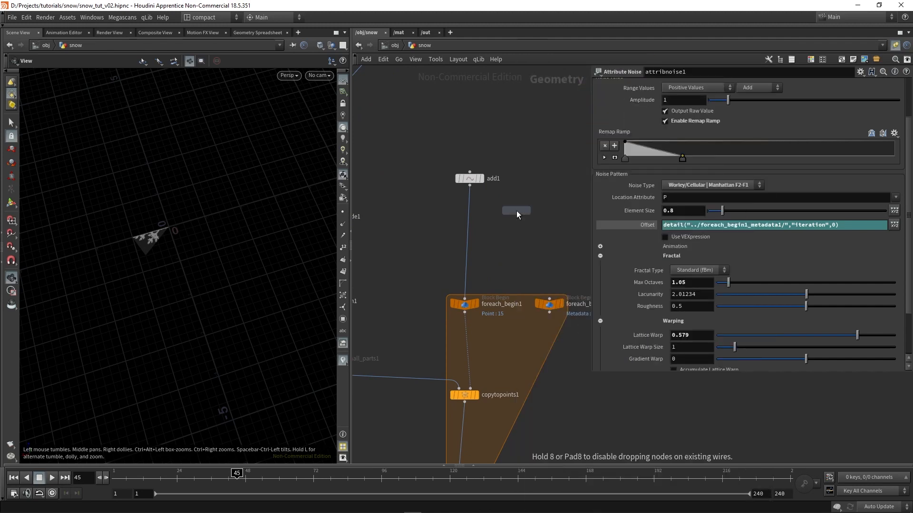
pyautogui.click(517, 213)
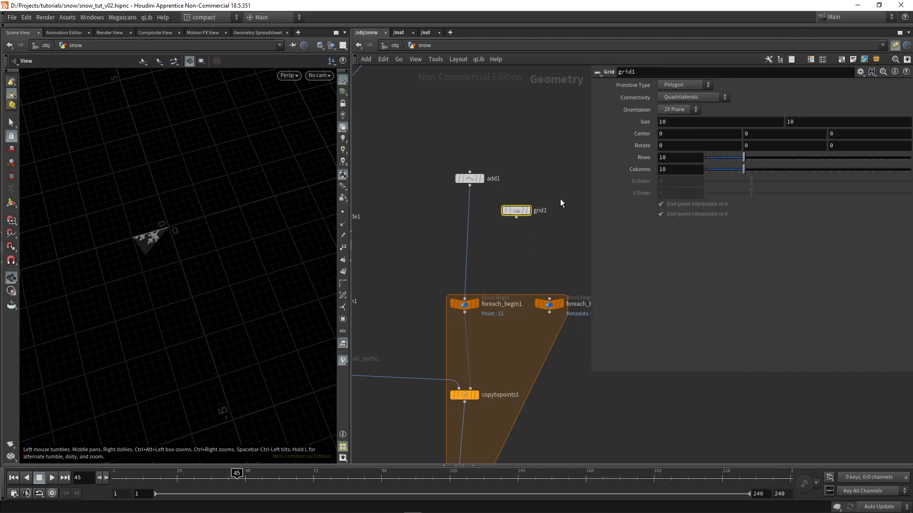
pyautogui.middleClick(517, 211)
pyautogui.middleClick(517, 213)
pyautogui.moveTo(668, 122); pyautogui.dragTo(581, 123)
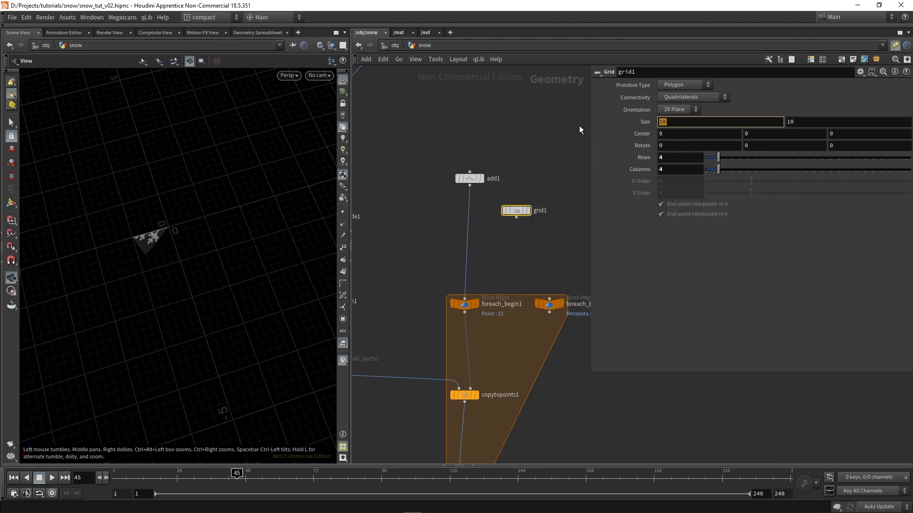
pyautogui.click(542, 264)
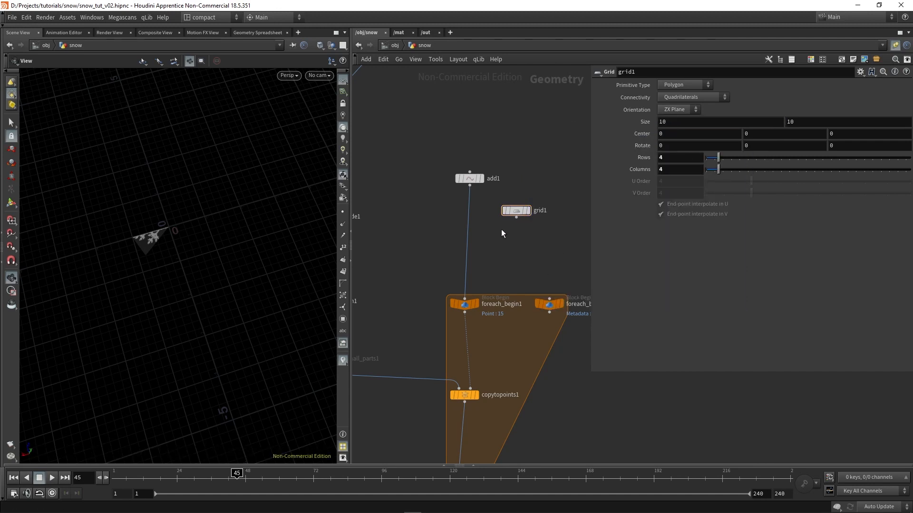
# Narrow the parameter pane over the network and bypass the voxelmesh1 node
pyautogui.scroll(-1, 459, 275)
pyautogui.moveTo(459, 275); pyautogui.dragTo(547, 243, button='middle')
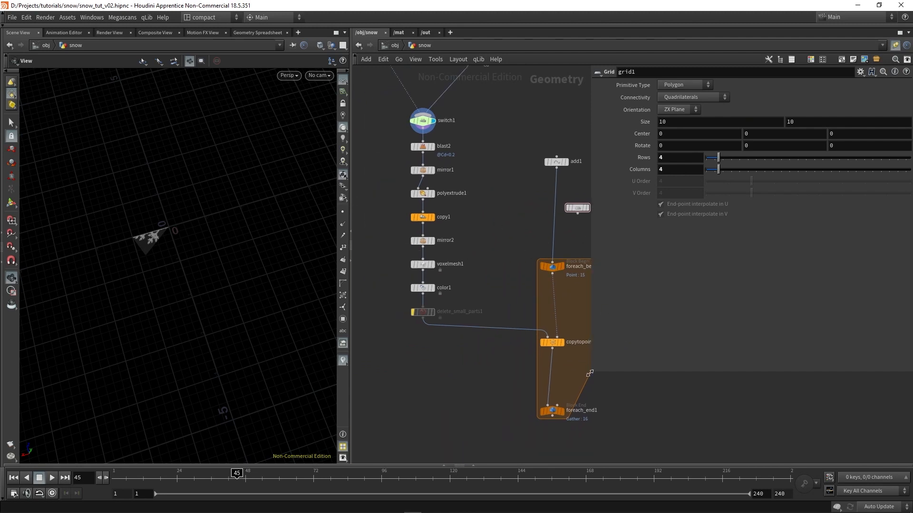
pyautogui.moveTo(590, 371); pyautogui.dragTo(700, 369)
pyautogui.scroll(3, 416, 264)
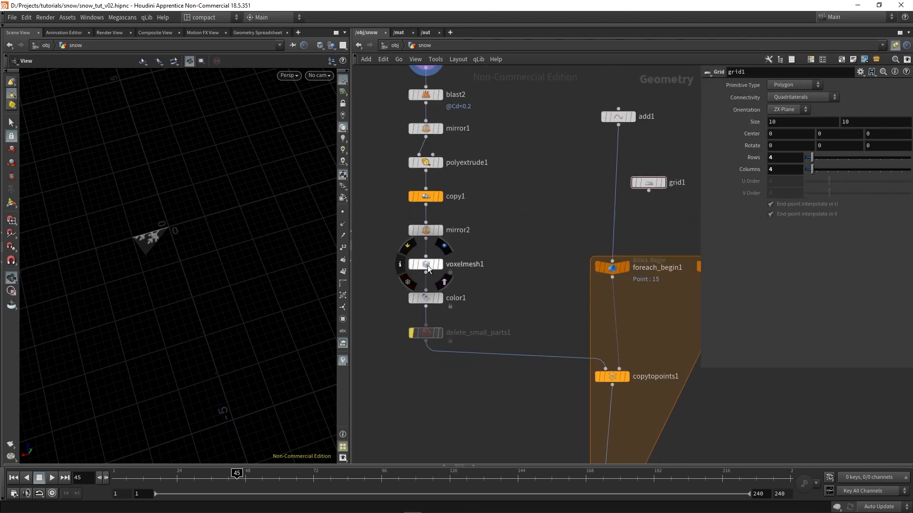
pyautogui.click(410, 264)
pyautogui.scroll(-2, 475, 252)
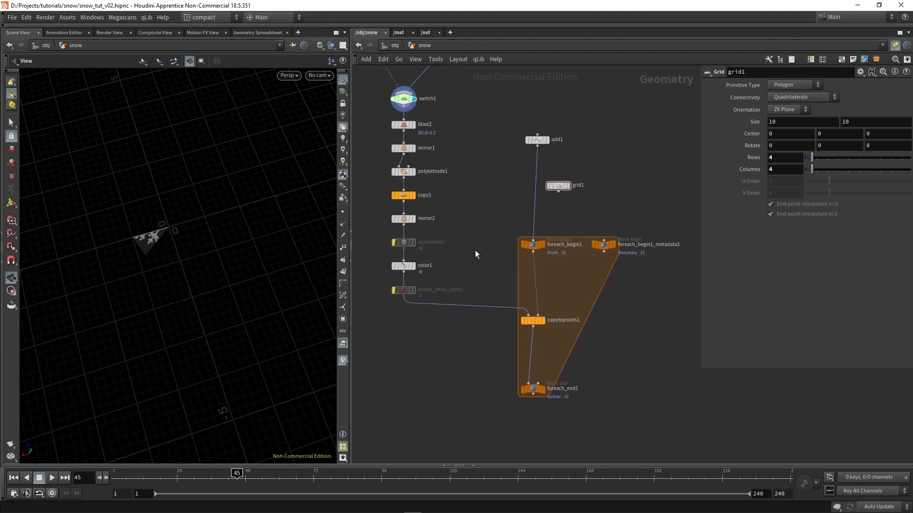
# Wire grid1 into foreach_begin1 in place of add1 and display the foreach_end1 result
pyautogui.moveTo(559, 189); pyautogui.dragTo(532, 238)
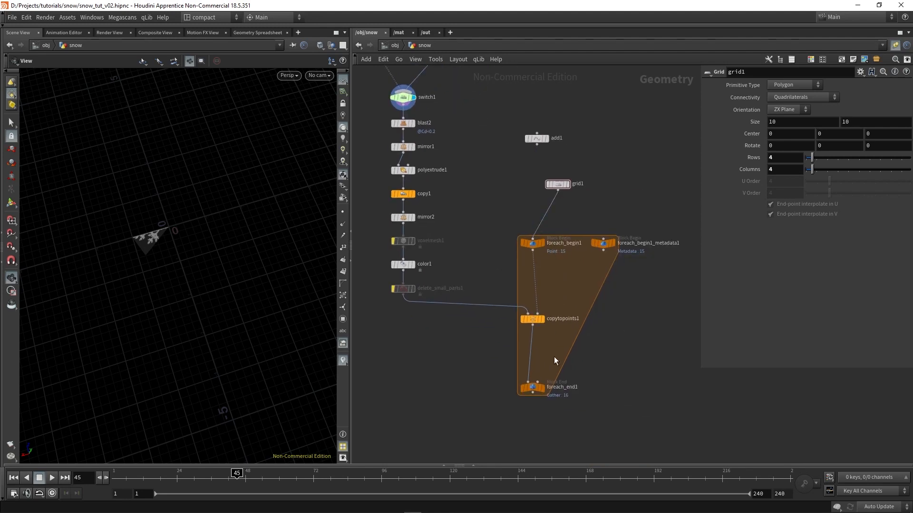
pyautogui.moveTo(544, 387)
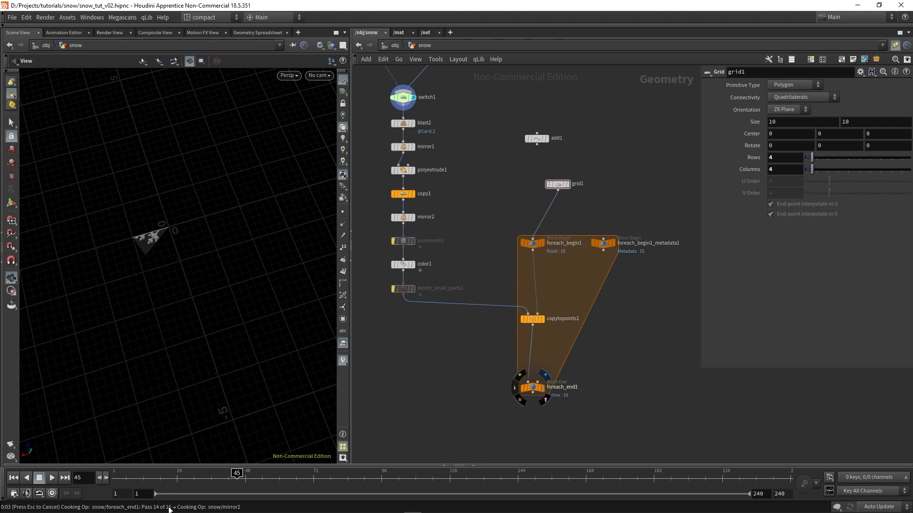
pyautogui.moveTo(228, 210); pyautogui.dragTo(217, 272, button='right')
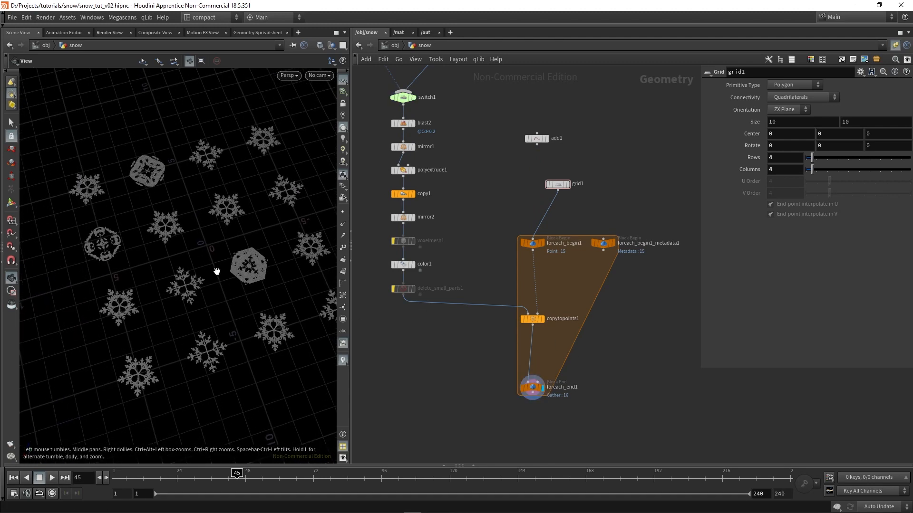
pyautogui.moveTo(217, 272); pyautogui.dragTo(203, 272, button='middle')
pyautogui.moveTo(203, 273); pyautogui.dragTo(202, 280)
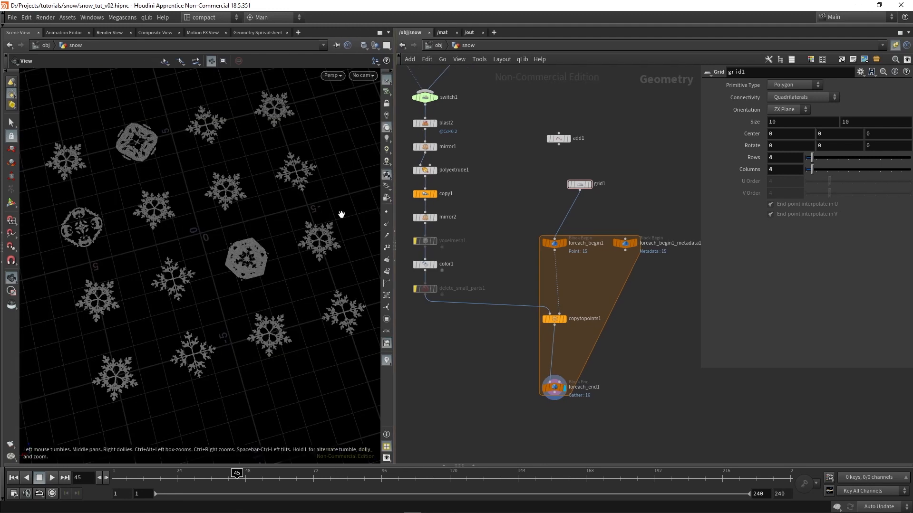
pyautogui.moveTo(343, 212); pyautogui.dragTo(355, 323)
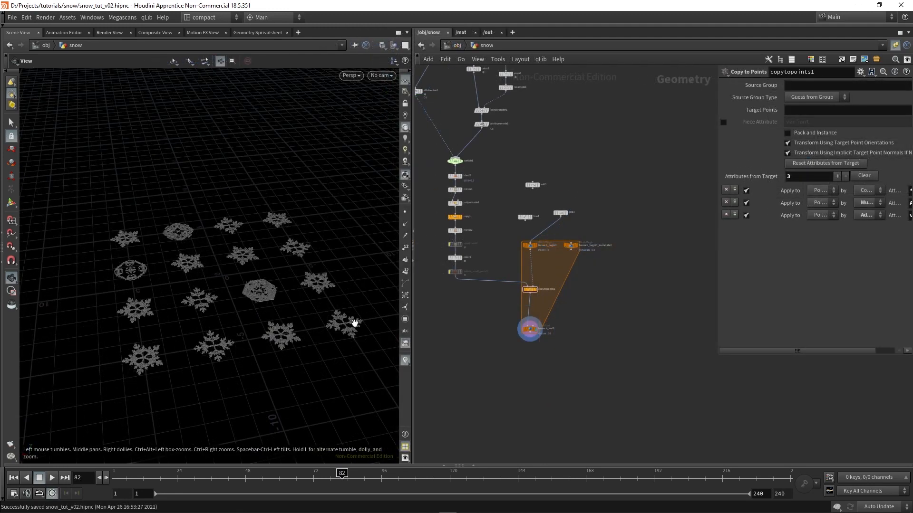
# Add a second Grid node in the empty network area away from the for-each block and display it
pyautogui.moveTo(614, 317); pyautogui.dragTo(574, 316, button='middle')
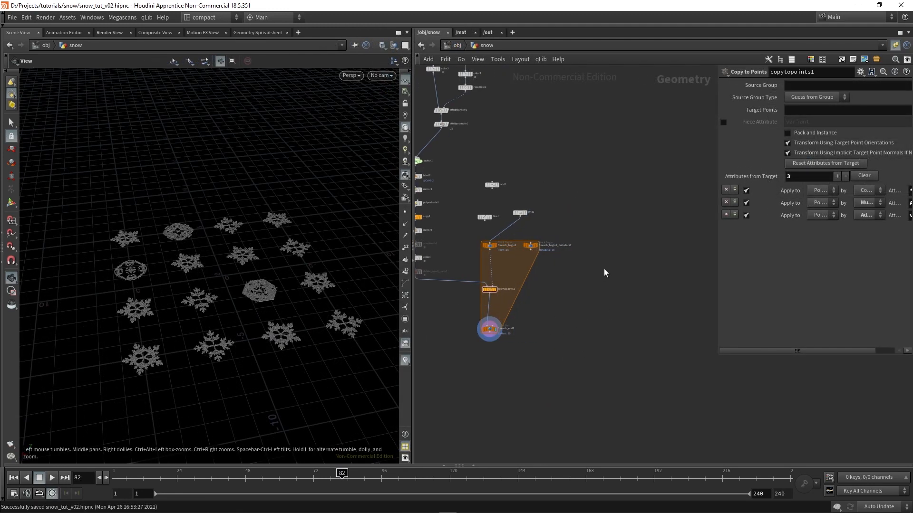
pyautogui.press('p')
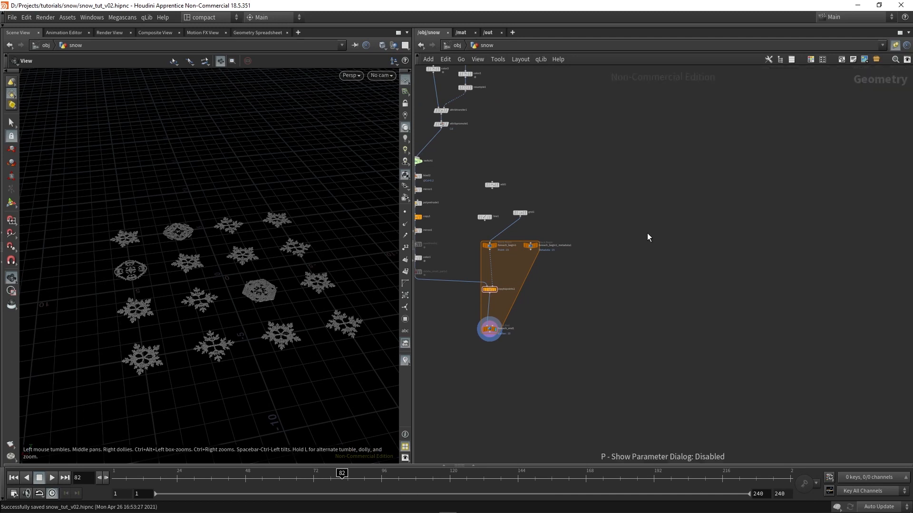
pyautogui.press('Tab')
pyautogui.write('grid')
pyautogui.press('Return')
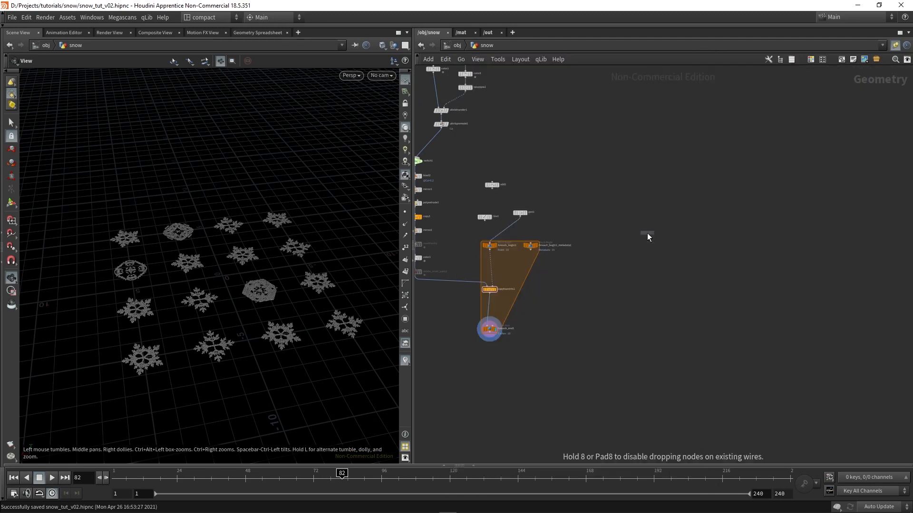
pyautogui.click(619, 257)
pyautogui.scroll(6, 627, 272)
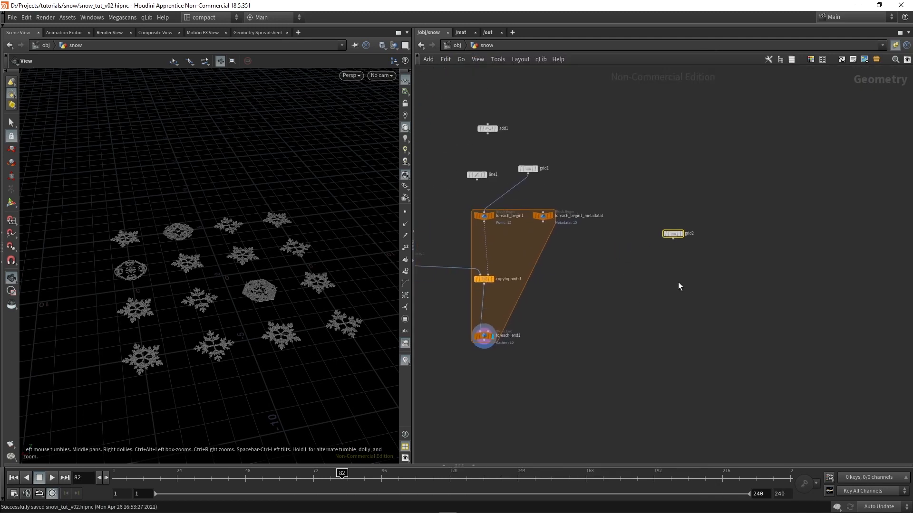
pyautogui.press('p')
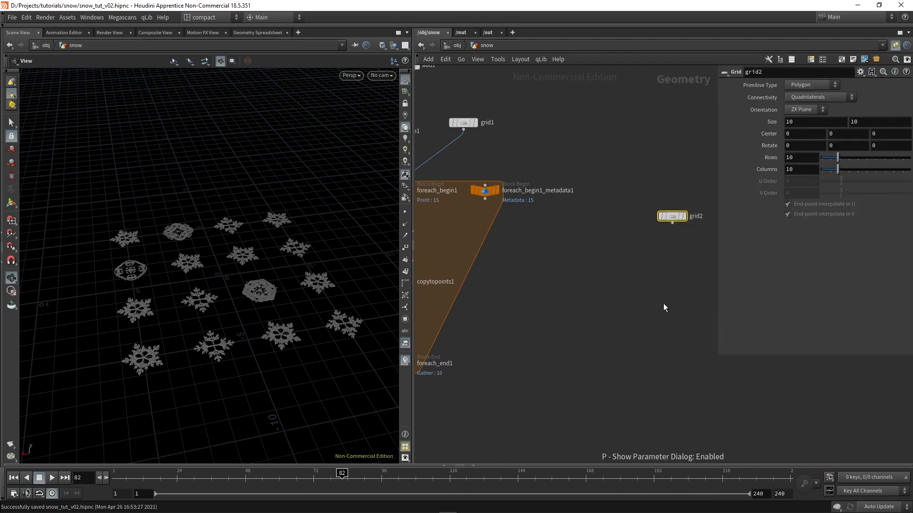
pyautogui.moveTo(626, 319); pyautogui.dragTo(573, 310, button='middle')
pyautogui.click(628, 208)
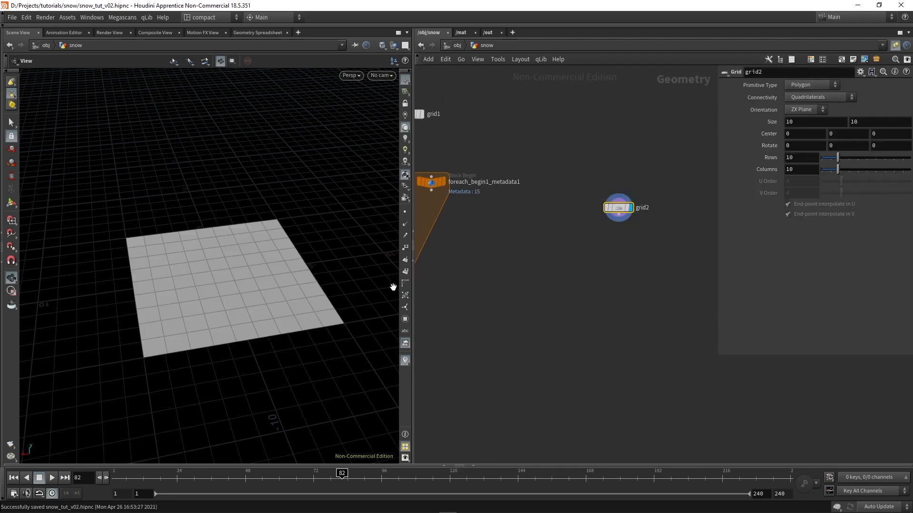
# Raise grid2 by setting its Center Y to 14.2
pyautogui.moveTo(842, 133); pyautogui.dragTo(865, 134, button='middle')
pyautogui.moveTo(238, 318); pyautogui.dragTo(229, 355, button='middle')
pyautogui.moveTo(228, 354); pyautogui.dragTo(204, 200)
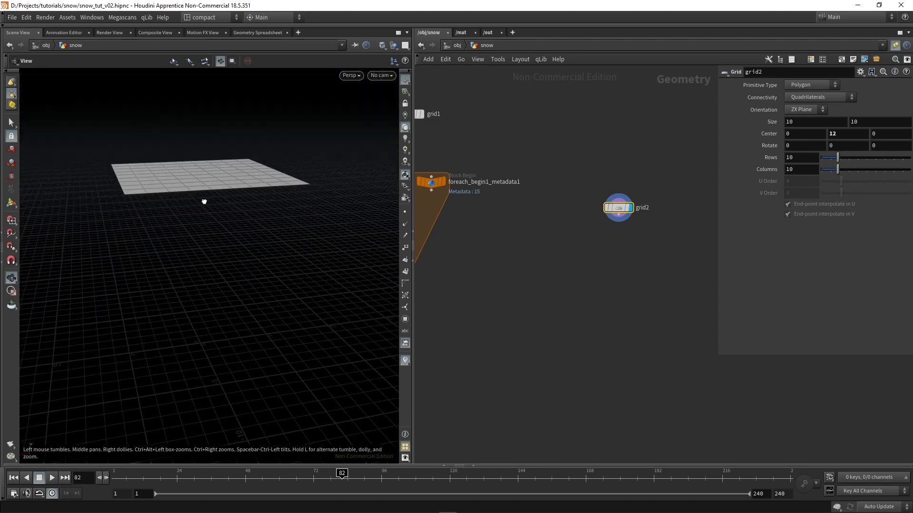
pyautogui.moveTo(837, 133); pyautogui.dragTo(870, 134, button='middle')
pyautogui.moveTo(351, 297); pyautogui.dragTo(267, 346)
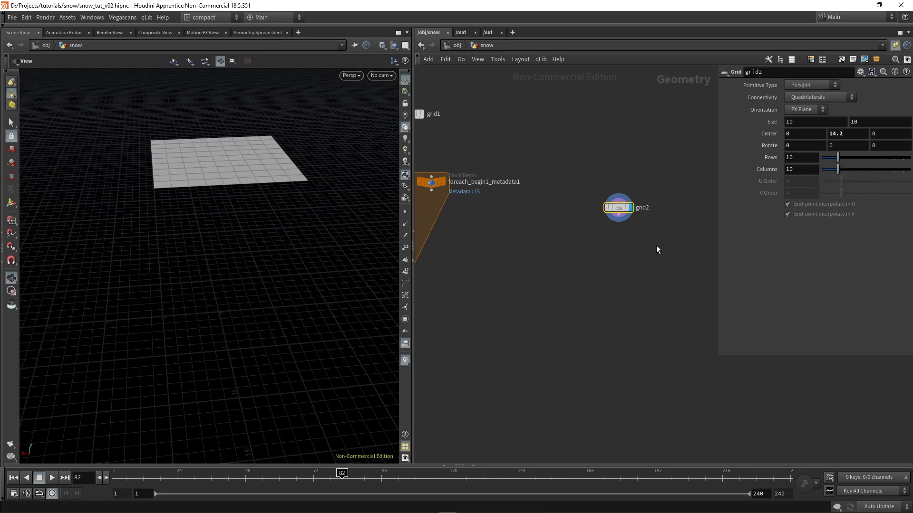
# Append a Subdivide node to grid2 and set its Depth to 4
pyautogui.scroll(1, 618, 209)
pyautogui.press('Tab')
pyautogui.write('subd')
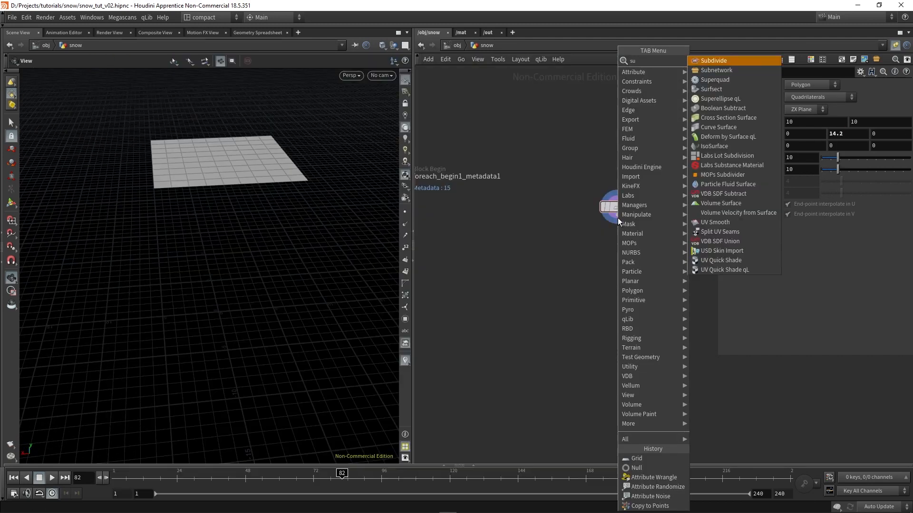
pyautogui.press('Return')
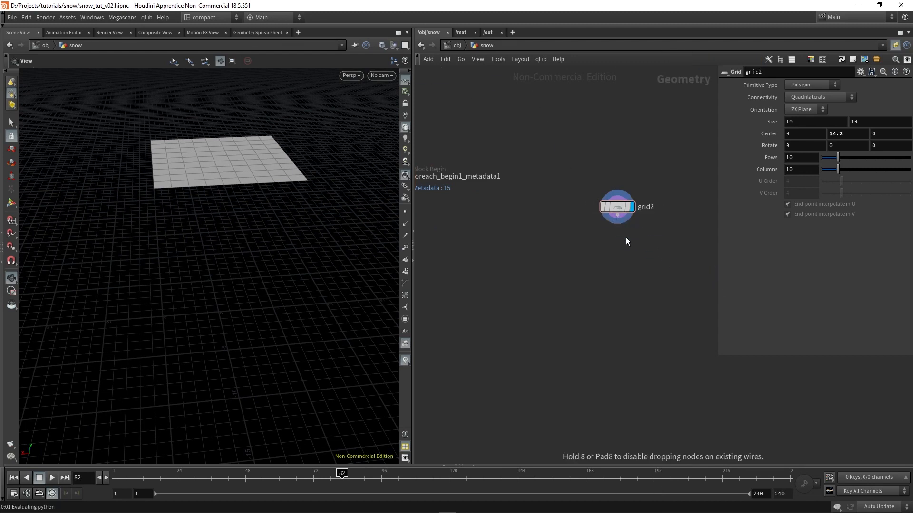
pyautogui.click(627, 238)
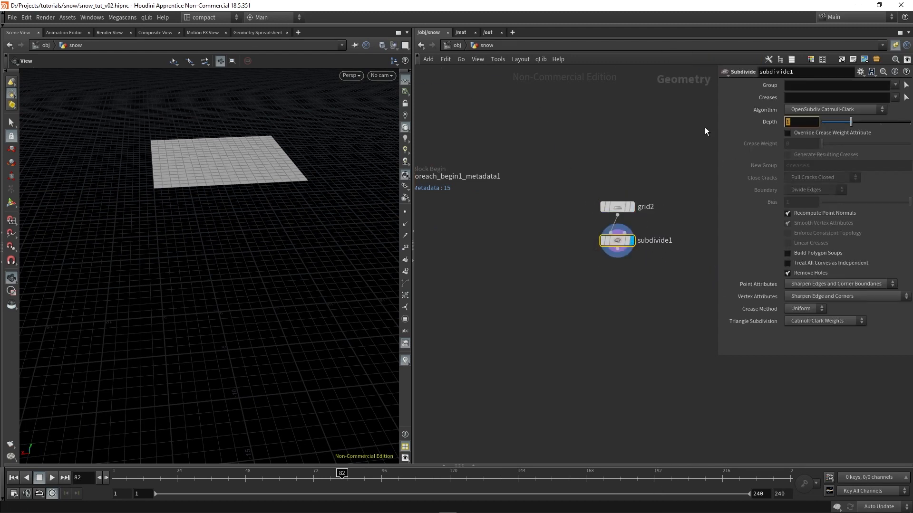
pyautogui.write('4')
pyautogui.press('Return')
# Append an Attribute Noise node after subdivide1 and display its color noise on the grid
pyautogui.moveTo(253, 139); pyautogui.dragTo(235, 211)
pyautogui.scroll(4, 236, 211)
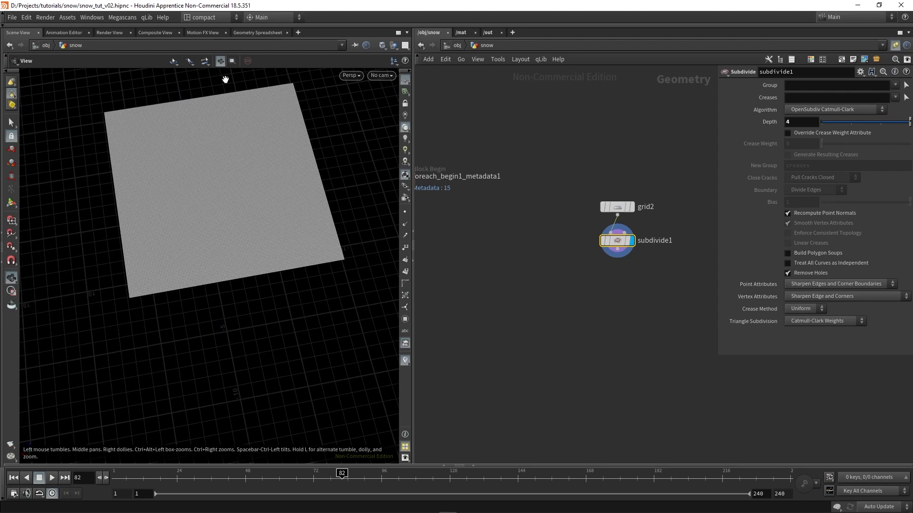
pyautogui.moveTo(238, 244)
pyautogui.mouseDown()
pyautogui.moveTo(245, 169)
pyautogui.moveTo(243, 259)
pyautogui.mouseUp()
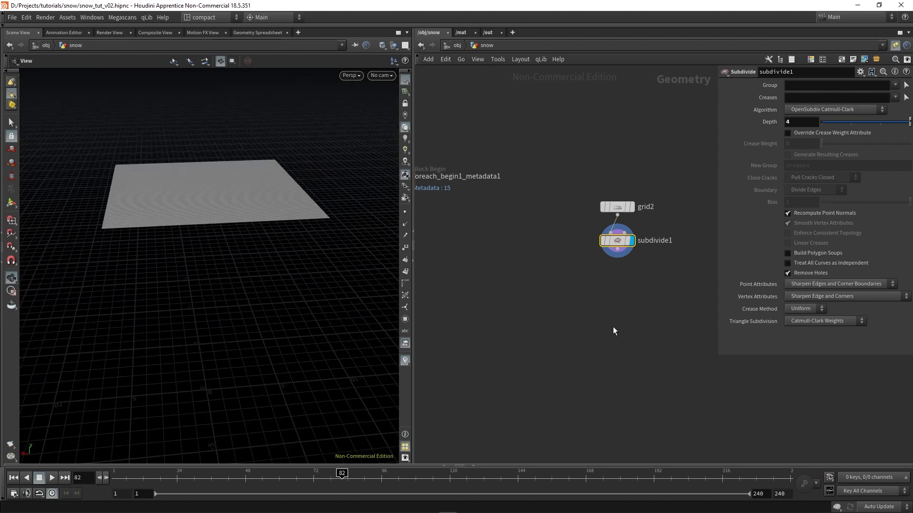
pyautogui.moveTo(608, 292); pyautogui.dragTo(586, 271, button='middle')
pyautogui.press('Tab')
pyautogui.write('attribn')
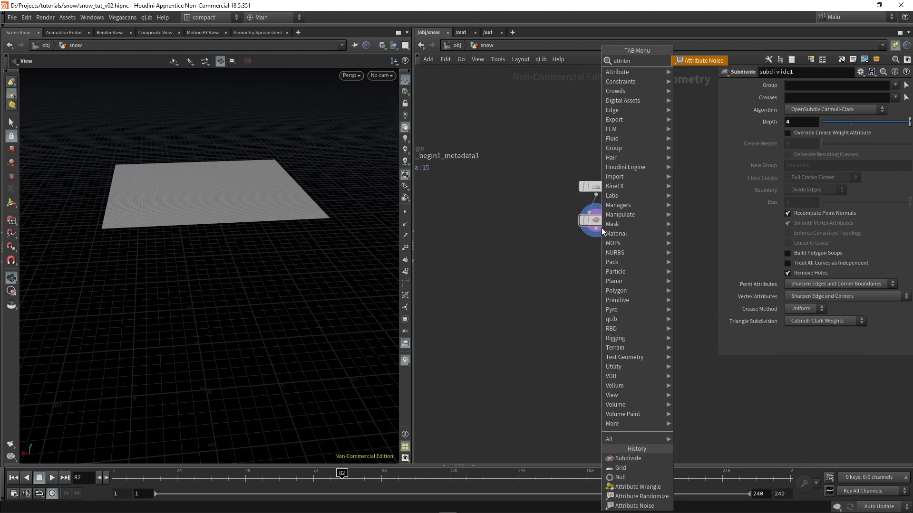
pyautogui.press('Return')
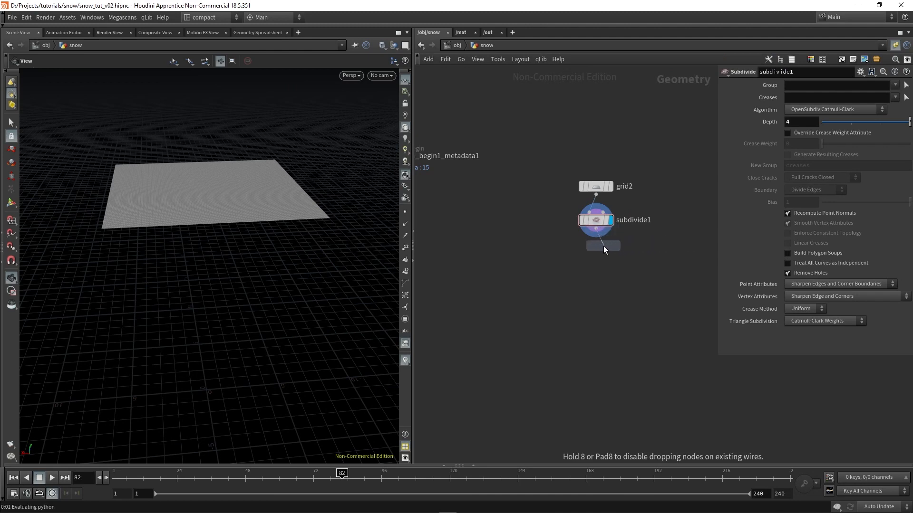
pyautogui.click(604, 248)
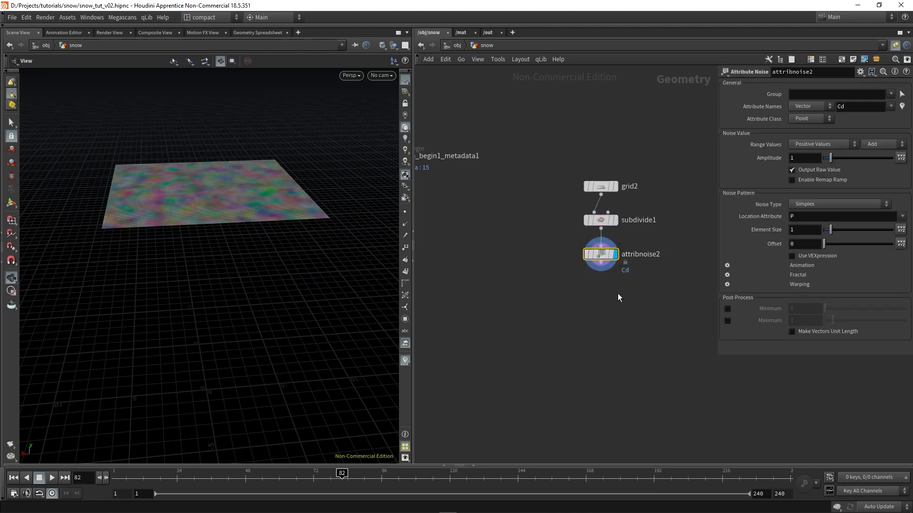
pyautogui.moveTo(656, 305); pyautogui.dragTo(559, 238)
pyautogui.moveTo(212, 218); pyautogui.dragTo(220, 251)
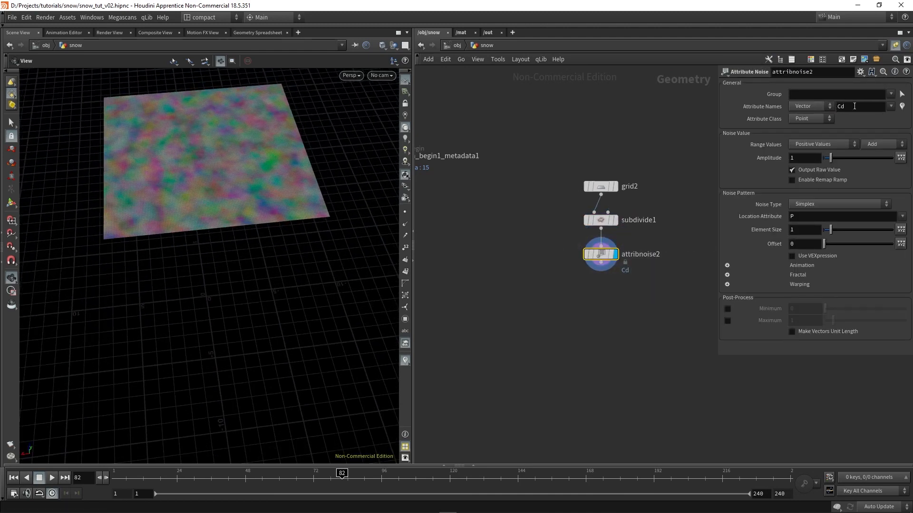
# Change attribnoise2 to generate a Float attribute named density and visualize that attribute on the grid
pyautogui.write('density')
pyautogui.press('Return')
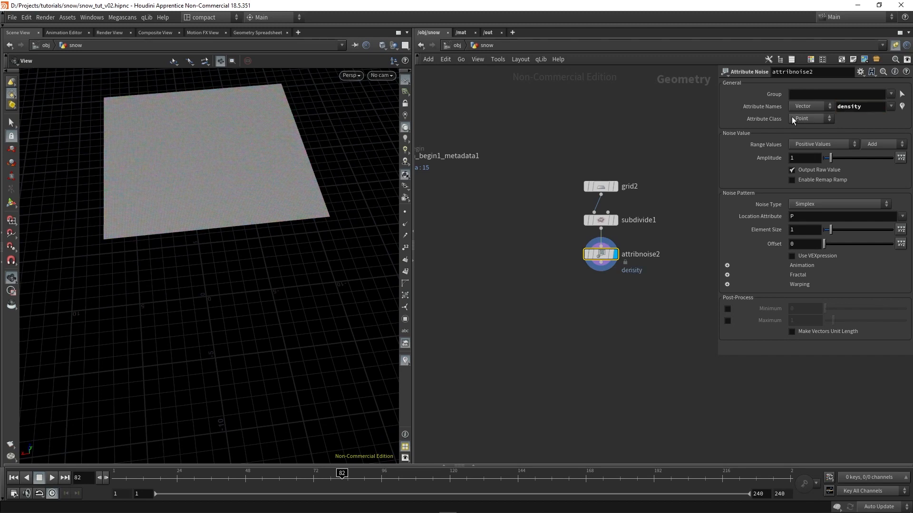
pyautogui.click(798, 106)
pyautogui.click(806, 116)
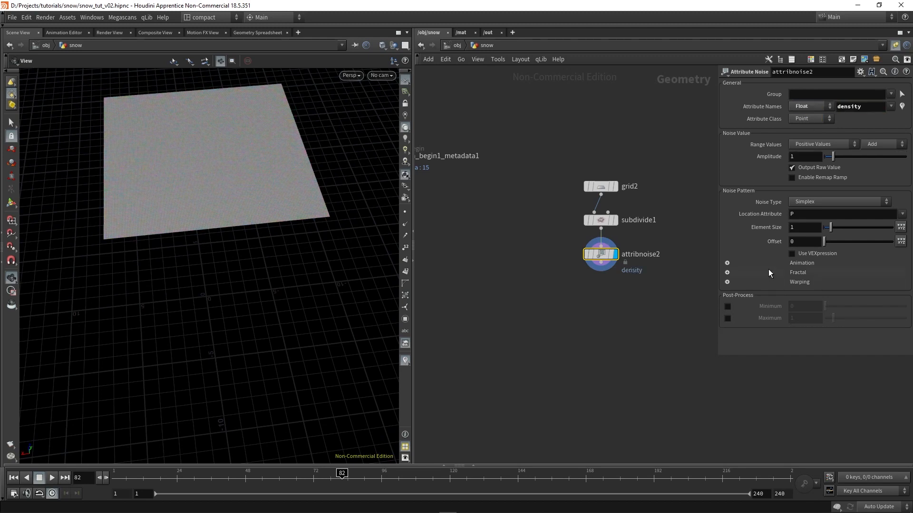
pyautogui.click(902, 107)
pyautogui.scroll(4, 171, 168)
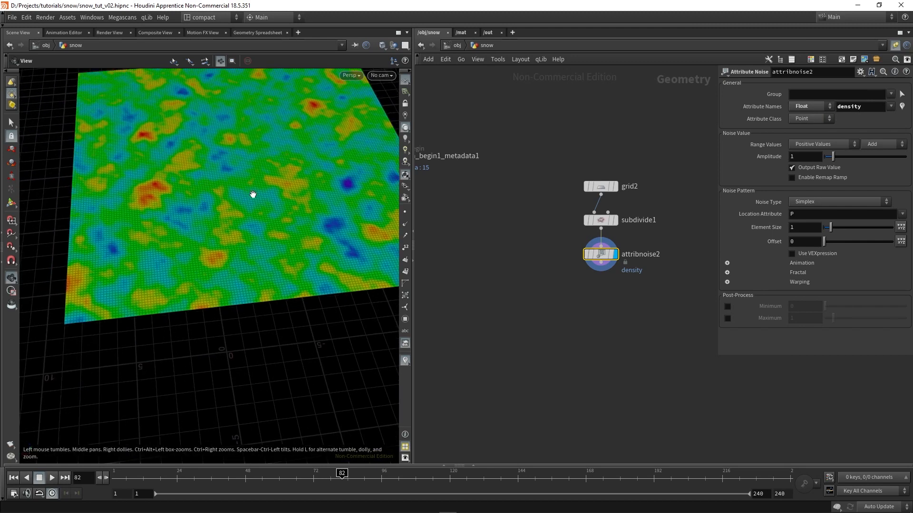
pyautogui.moveTo(253, 193); pyautogui.dragTo(239, 211)
# Set attribnoise2's Element Size to 2.5 and enable Animate Noise, previewing the motion in playback
pyautogui.moveTo(830, 230); pyautogui.dragTo(843, 232)
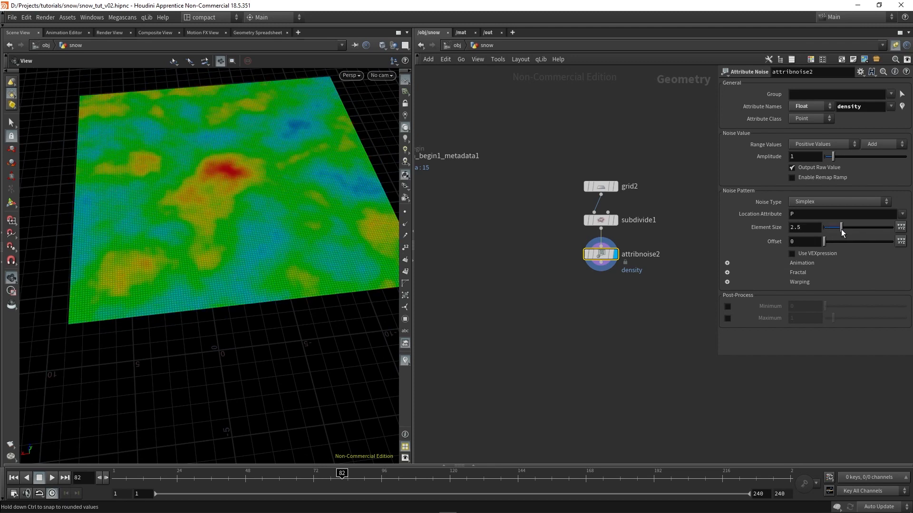
pyautogui.click(727, 263)
pyautogui.click(807, 276)
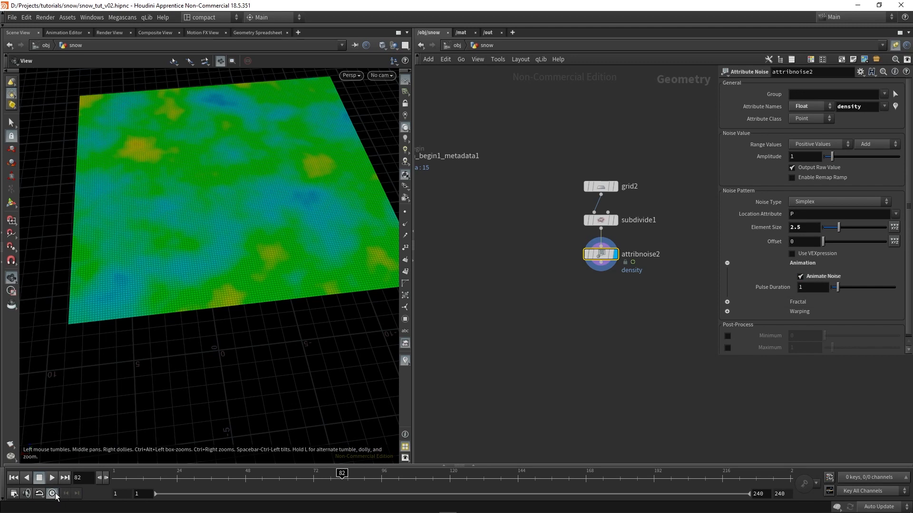
pyautogui.click(52, 478)
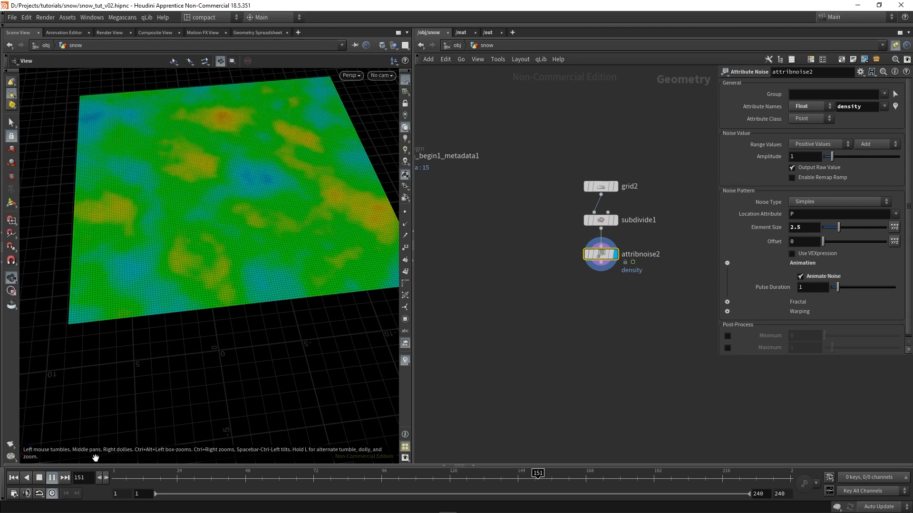
pyautogui.click(40, 477)
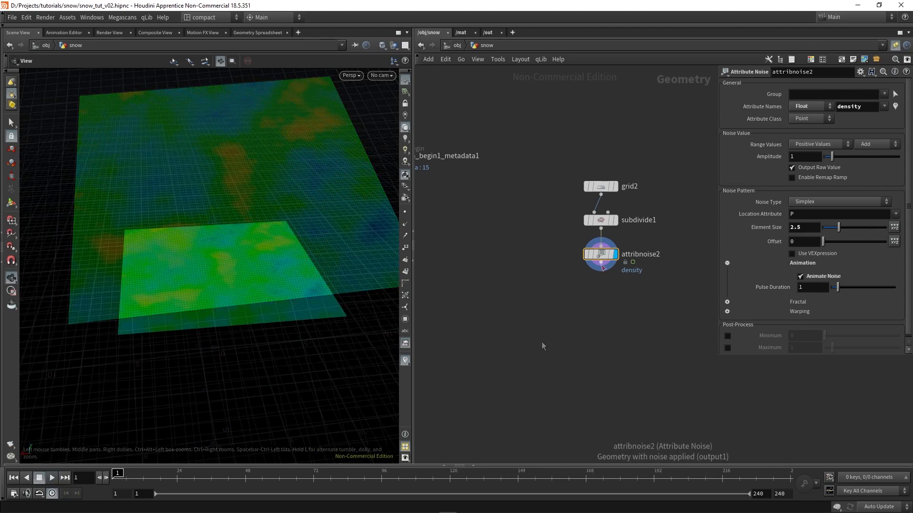
# Append a Scatter node after attribnoise2 and enable its Density Attribute, using density
pyautogui.press('Tab')
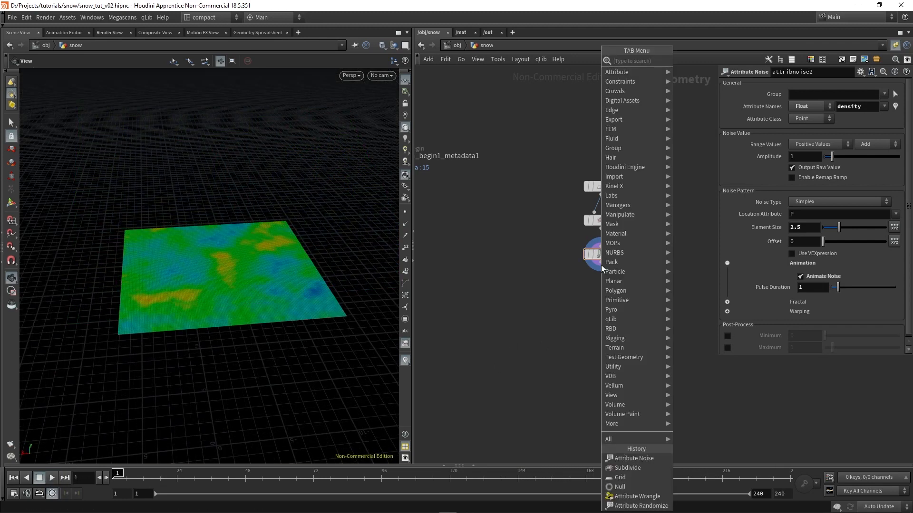
pyautogui.write('sca')
pyautogui.click(688, 61)
pyautogui.click(602, 299)
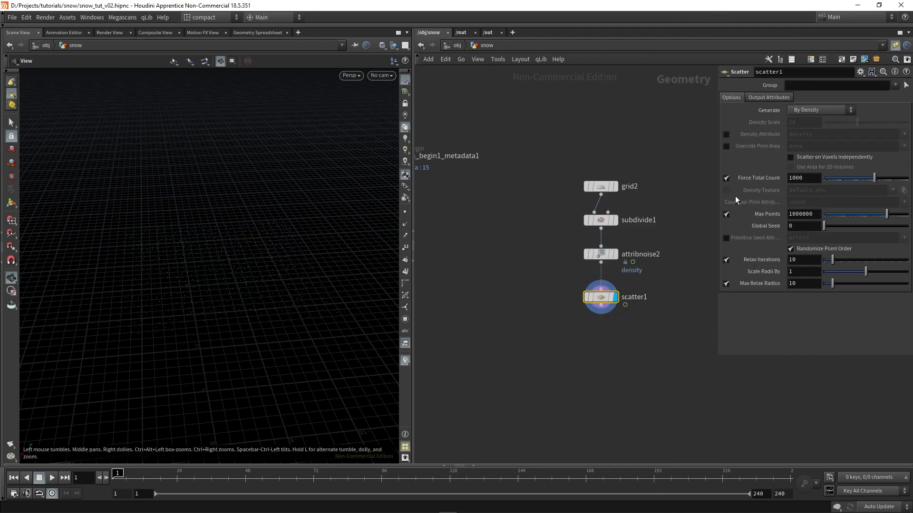
pyautogui.click(726, 134)
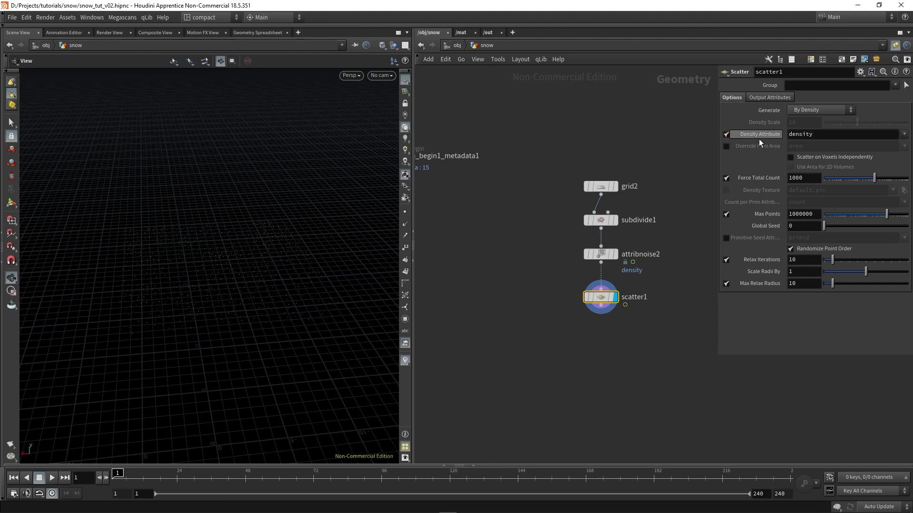
# Turn on point display in the viewport and inspect the distribution of the scattered points
pyautogui.moveTo(235, 272); pyautogui.dragTo(236, 296)
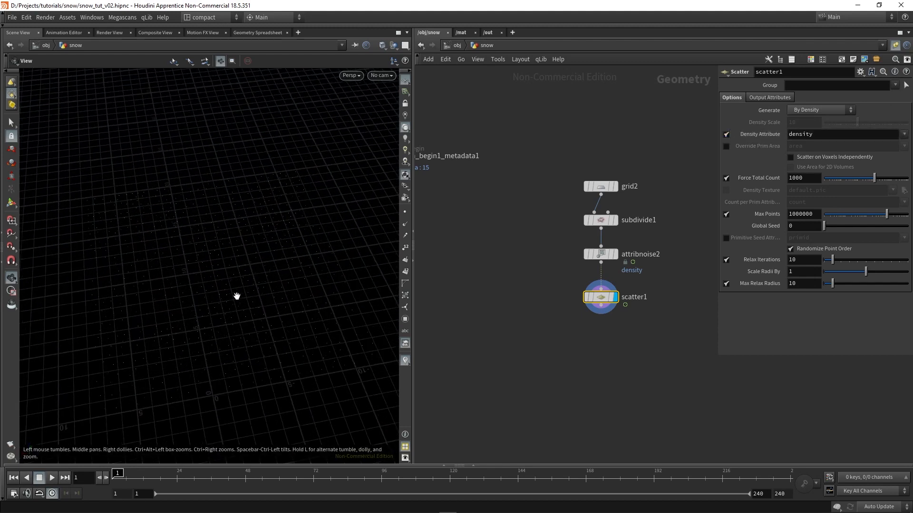
pyautogui.moveTo(186, 291); pyautogui.dragTo(215, 281, button='right')
pyautogui.click(405, 212)
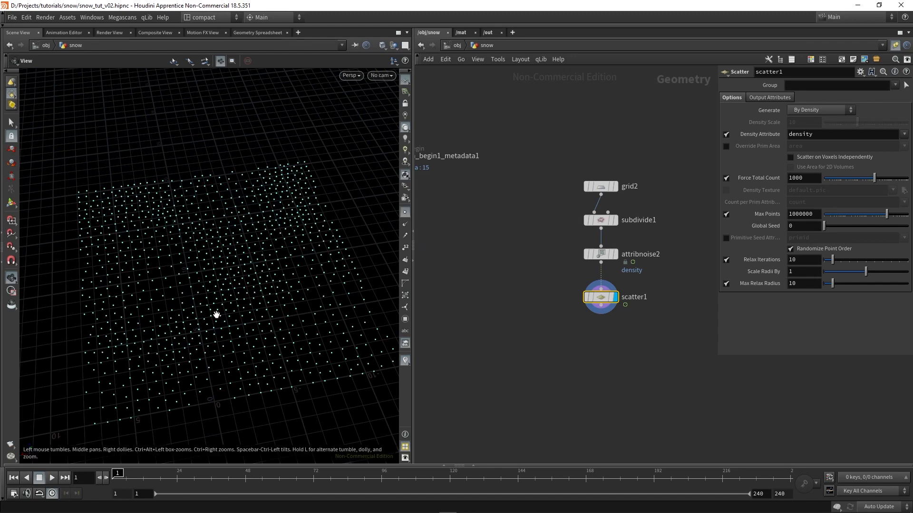
pyautogui.moveTo(216, 315); pyautogui.dragTo(179, 301, button='right')
pyautogui.moveTo(179, 302); pyautogui.dragTo(186, 311)
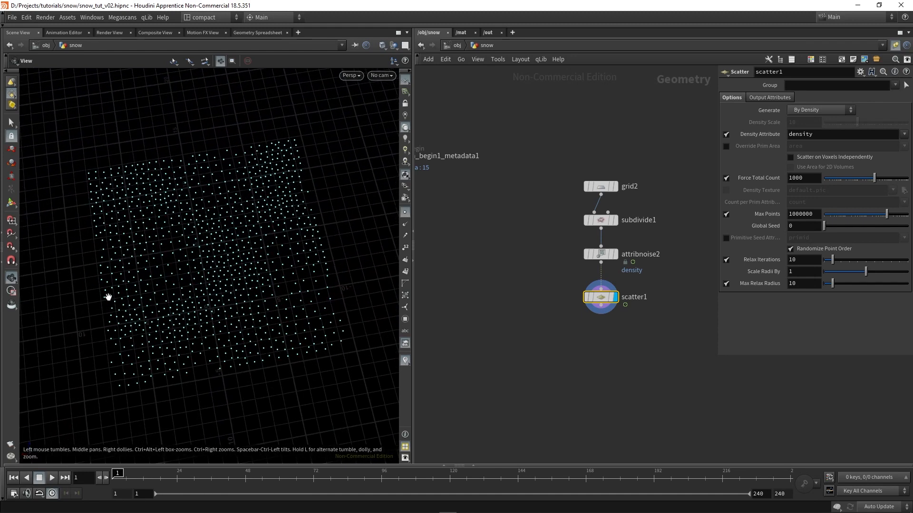
# Set scatter1's Relax Iterations to 1 and check the point spacing in the viewport
pyautogui.doubleClick(795, 261)
pyautogui.write('1')
pyautogui.press('Return')
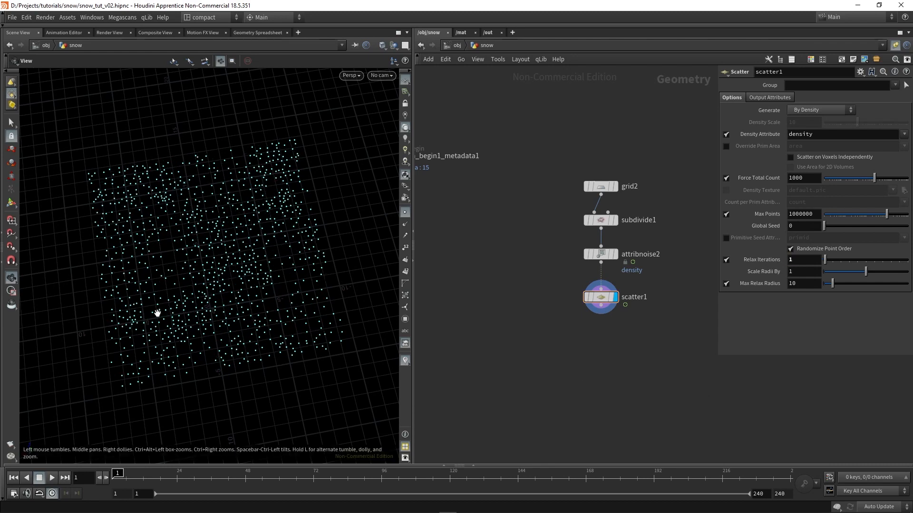
pyautogui.moveTo(156, 311); pyautogui.dragTo(213, 235, button='right')
pyautogui.moveTo(218, 296); pyautogui.dragTo(225, 216)
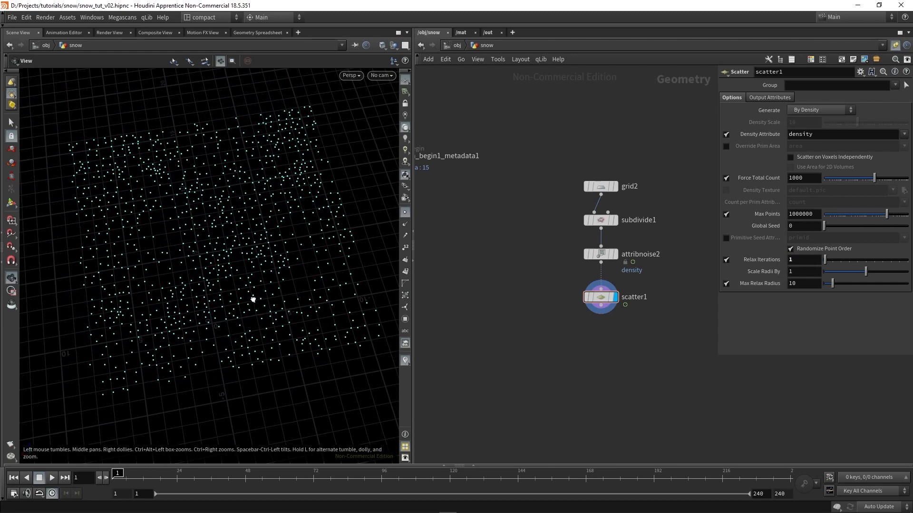
pyautogui.moveTo(253, 299); pyautogui.dragTo(250, 328)
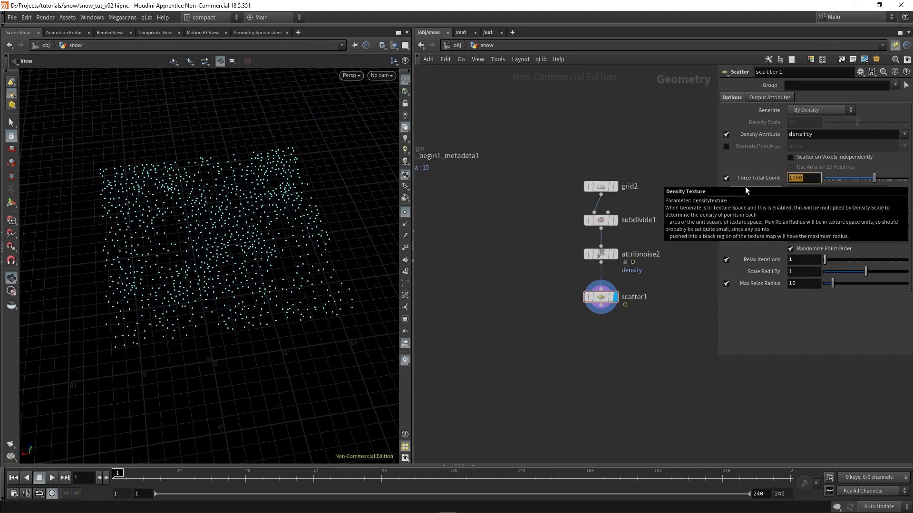
# Set scatter1's Force Total Count to 100 and save the scene
pyautogui.write('100')
pyautogui.press('Return')
pyautogui.moveTo(259, 327); pyautogui.dragTo(264, 266)
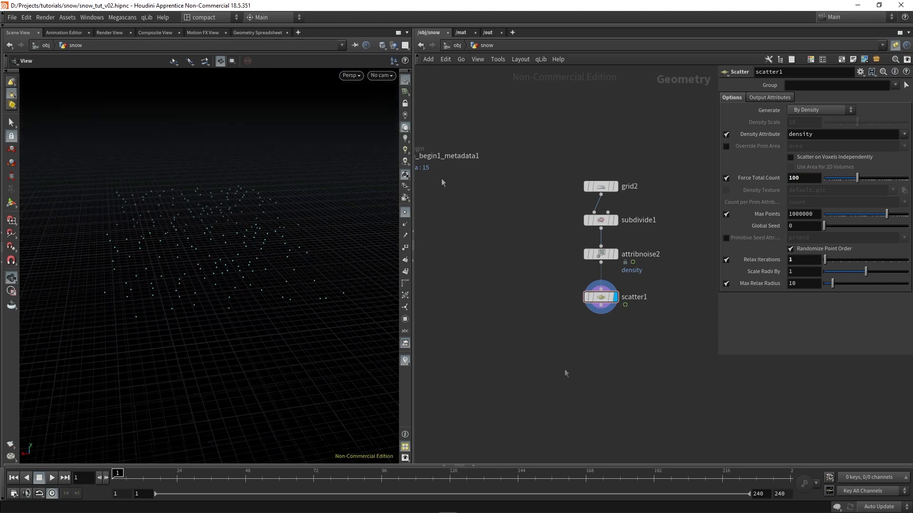
pyautogui.hotkey('ctrl', 's')
# Append a POP Network after scatter1 and tidy the node layout
pyautogui.press('Tab')
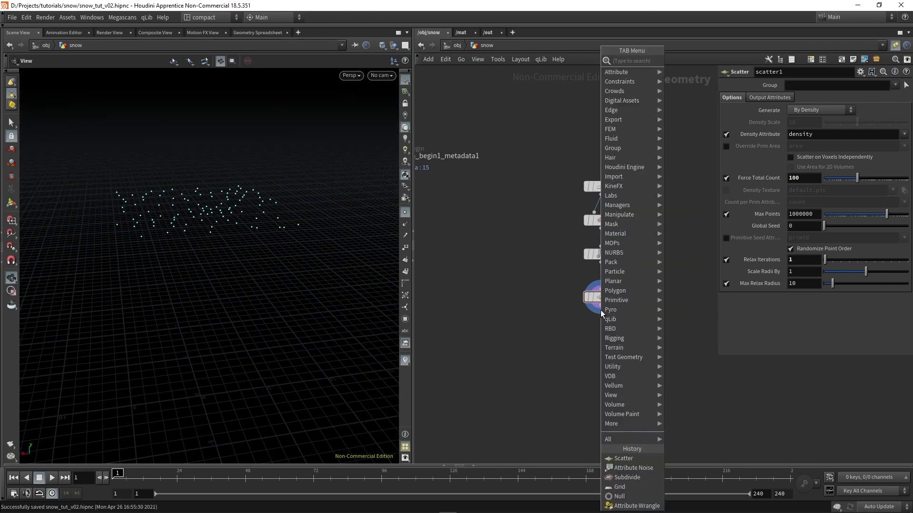
pyautogui.write('popn')
pyautogui.press('Return')
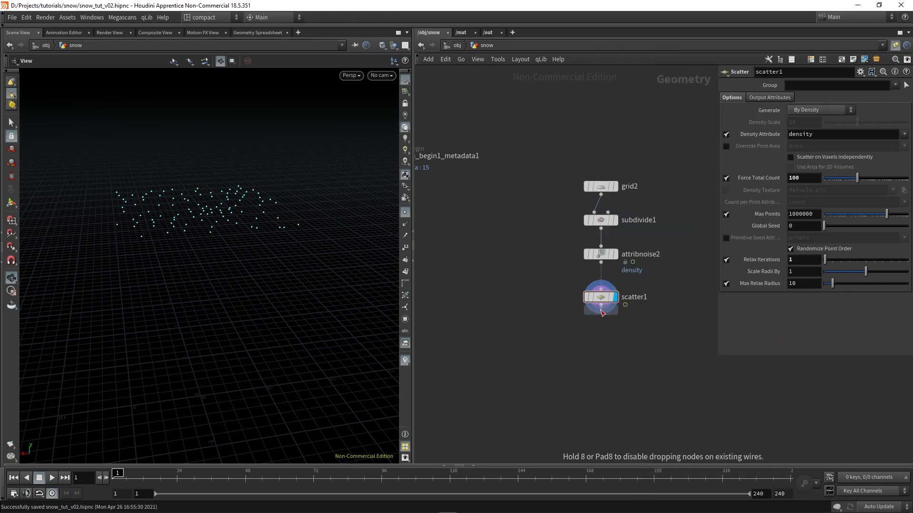
pyautogui.click(603, 332)
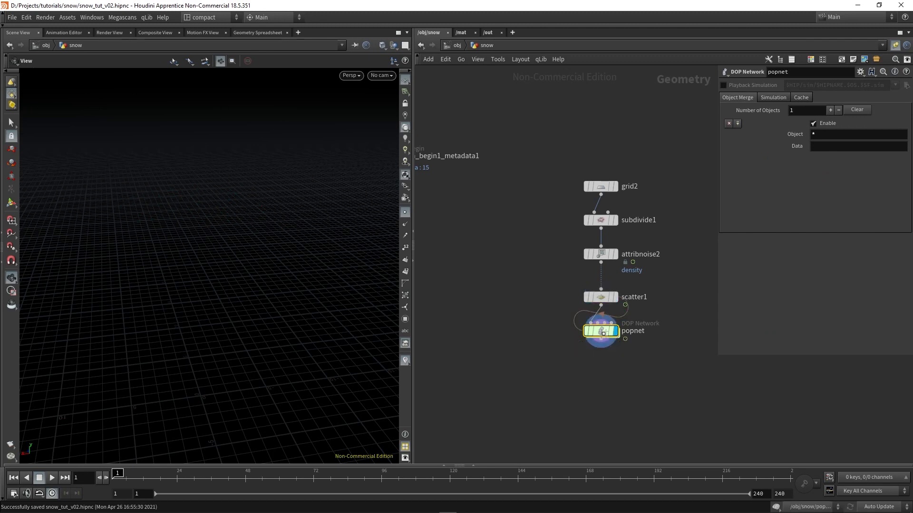
pyautogui.press('l')
# Inside popnet, set the Emission Type of source_first_input to All Points
pyautogui.doubleClick(599, 332)
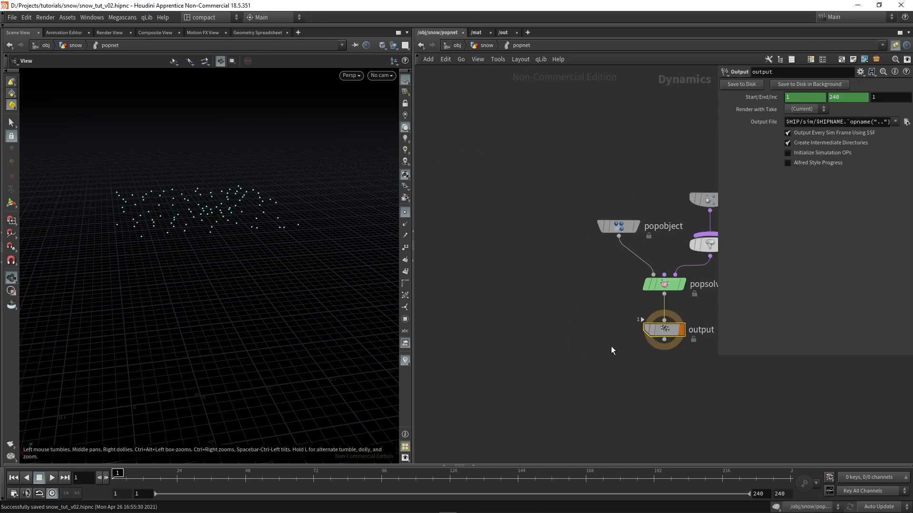
pyautogui.click(594, 194)
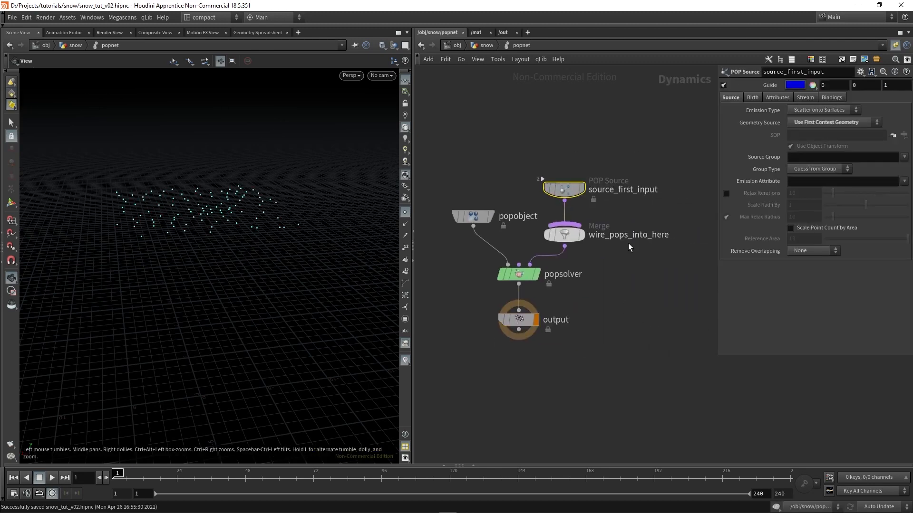
pyautogui.click(806, 111)
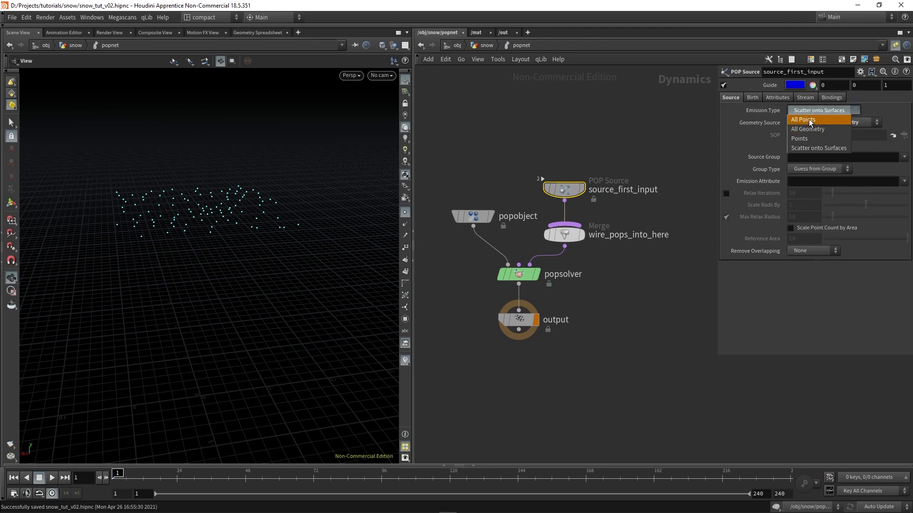
pyautogui.click(807, 119)
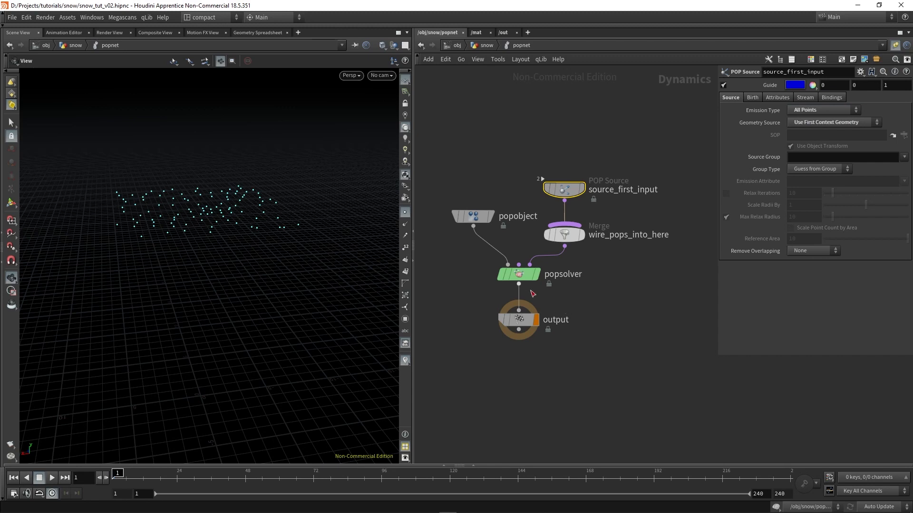
# Insert a Gravity Force node between popsolver and output
pyautogui.press('Tab')
pyautogui.write('grav')
pyautogui.press('Return')
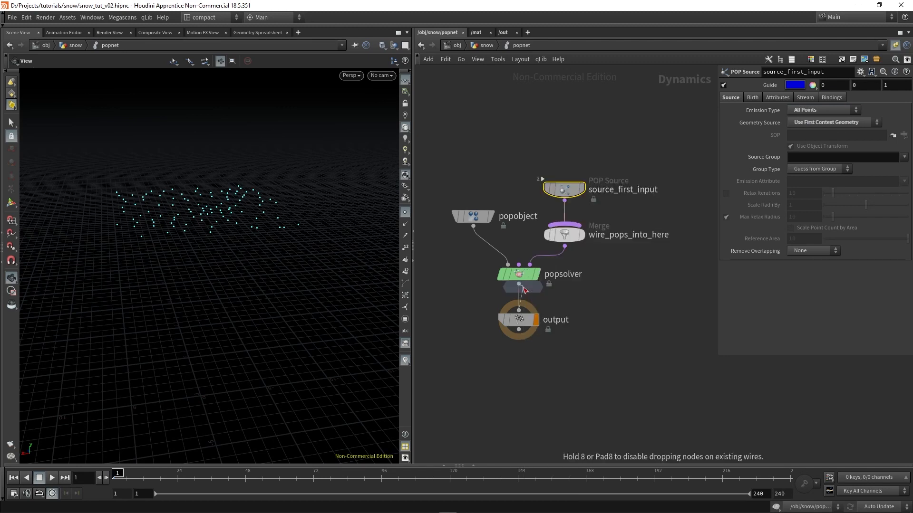
pyautogui.click(521, 301)
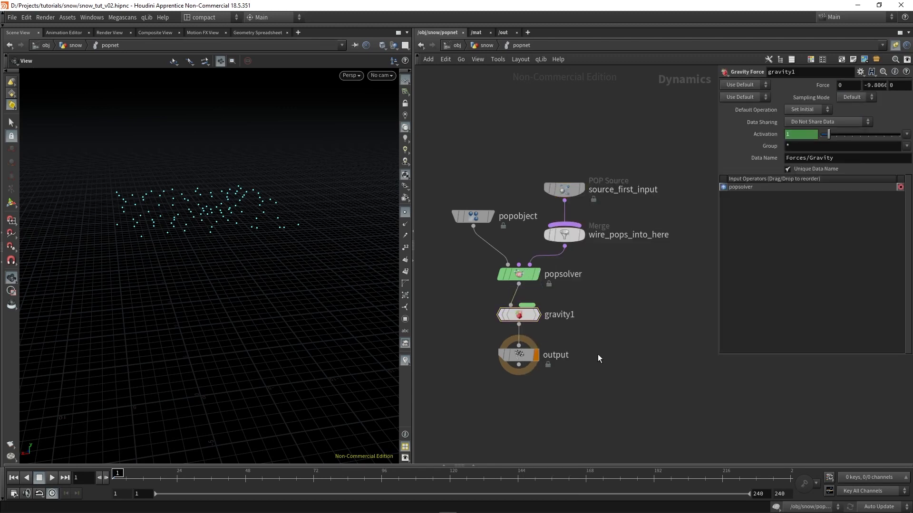
# Play the particle simulation to examine how the points fall, and rewind to frame 1
pyautogui.click(52, 479)
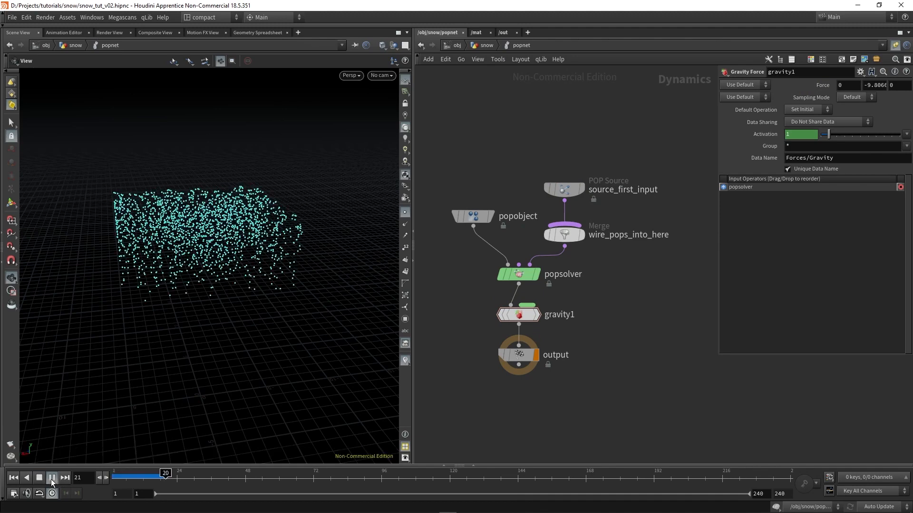
pyautogui.click(39, 478)
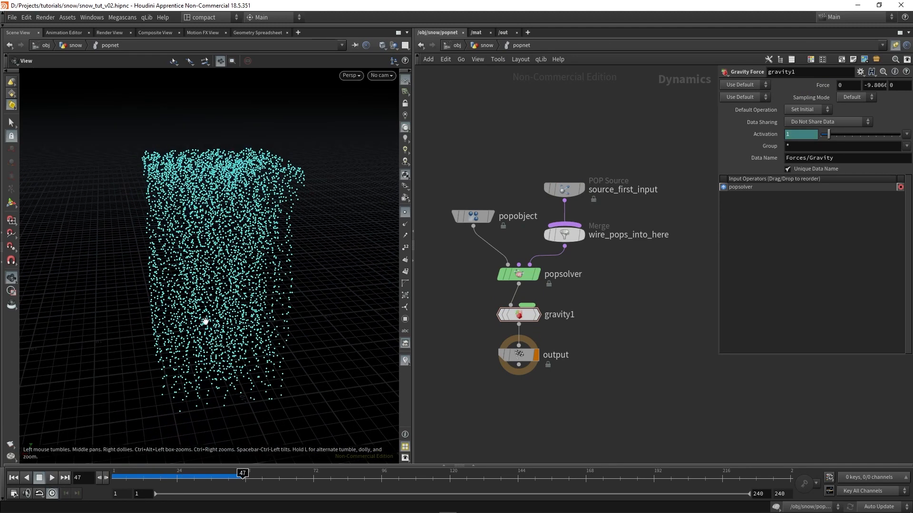
pyautogui.click(15, 478)
pyautogui.moveTo(224, 154); pyautogui.dragTo(225, 209)
# Move source_first_input upward to make room, and add a POP Wind node wired into the wire_pops_into_here merge
pyautogui.moveTo(564, 190); pyautogui.dragTo(564, 89)
pyautogui.press('Tab')
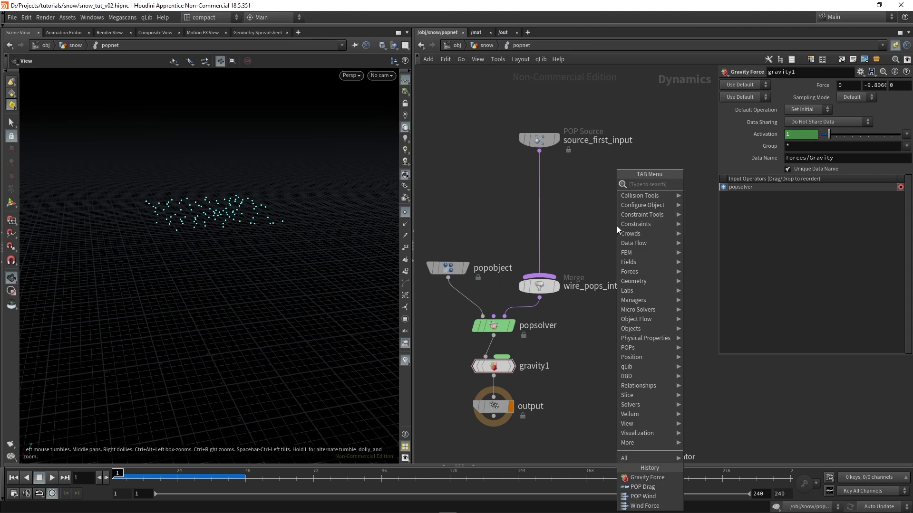
pyautogui.write('popwind')
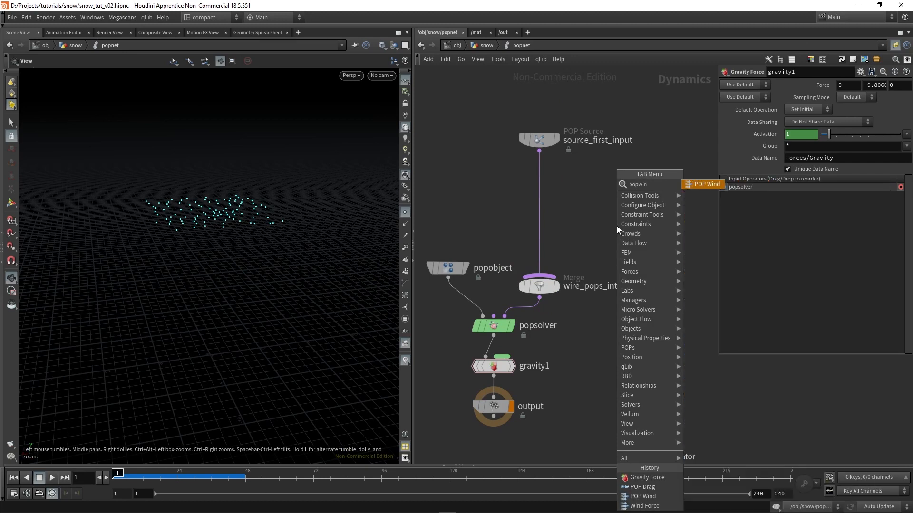
pyautogui.press('Return')
pyautogui.click(591, 201)
pyautogui.moveTo(591, 210); pyautogui.dragTo(542, 282)
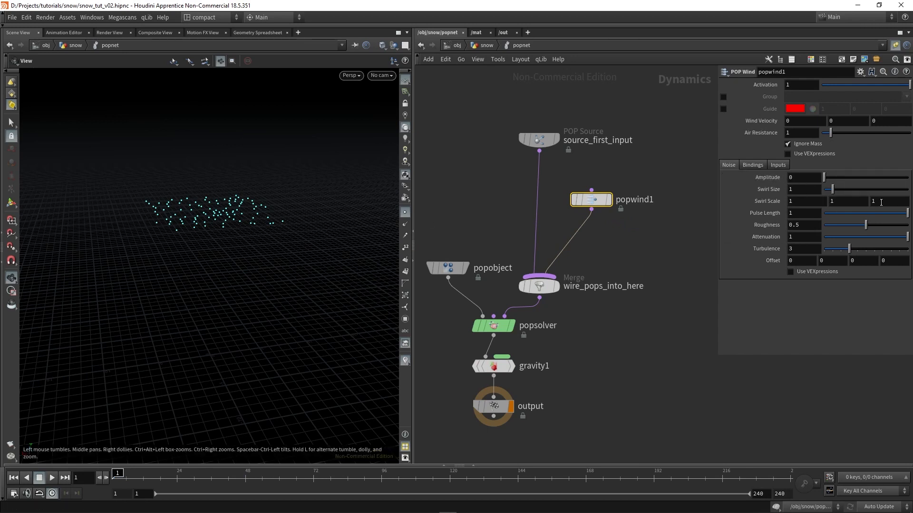
# Set popwind1's noise Amplitude to 5 and Roughness to 0.2
pyautogui.moveTo(804, 178); pyautogui.dragTo(729, 206)
pyautogui.write('5')
pyautogui.press('Return')
pyautogui.moveTo(866, 224); pyautogui.dragTo(848, 225)
pyautogui.press('Return')
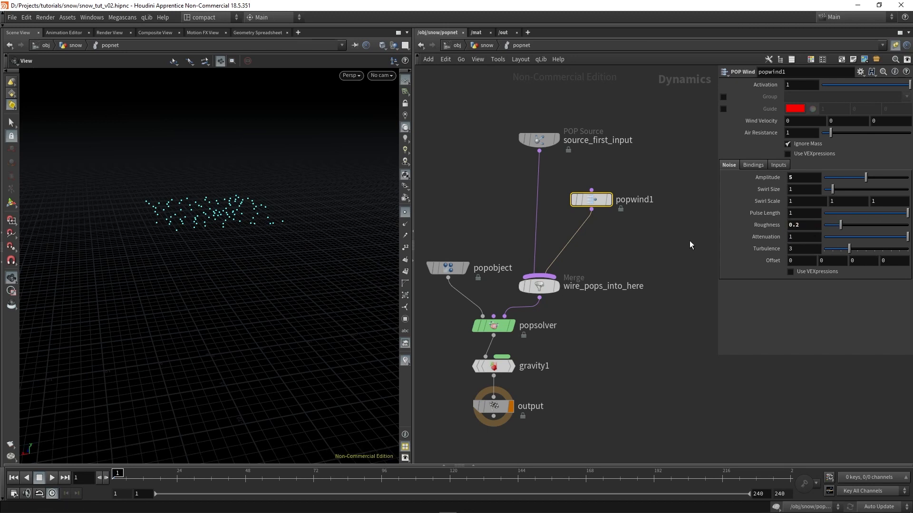
# Add a POP Drag node beside popwind1 and wire it into the wire_pops_into_here merge
pyautogui.press('Tab')
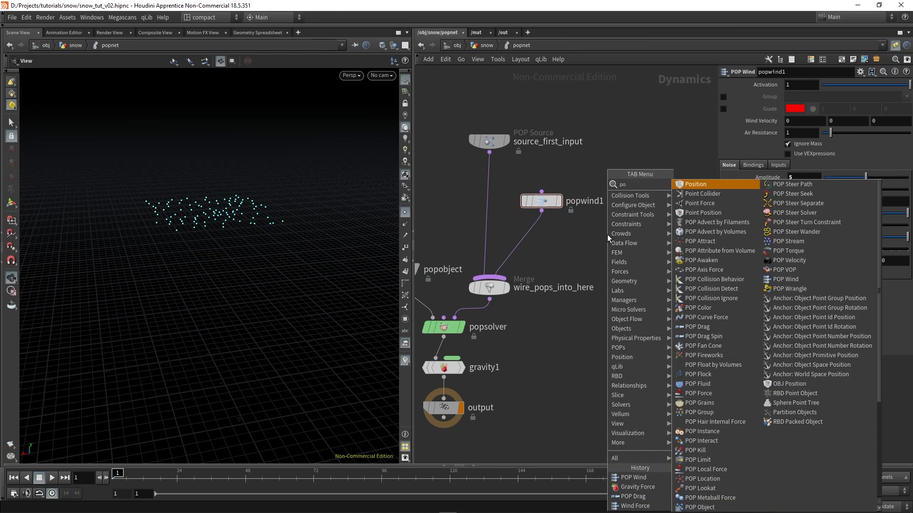
pyautogui.write('popdr')
pyautogui.press('Return')
pyautogui.click(598, 245)
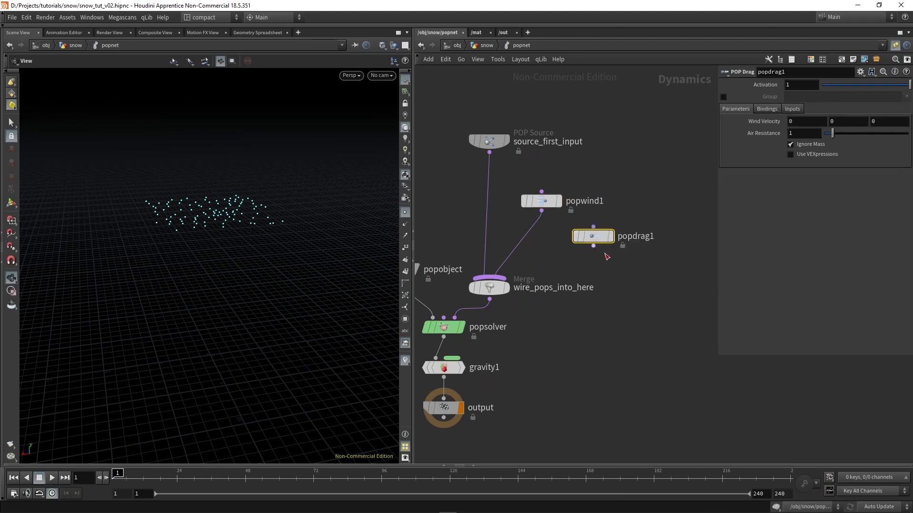
pyautogui.moveTo(594, 246); pyautogui.dragTo(545, 288)
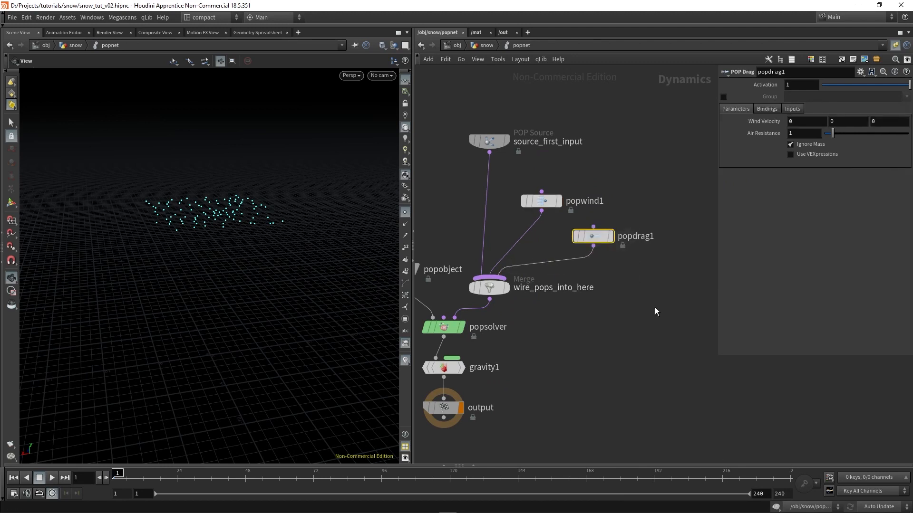
pyautogui.moveTo(631, 333); pyautogui.dragTo(621, 360, button='middle')
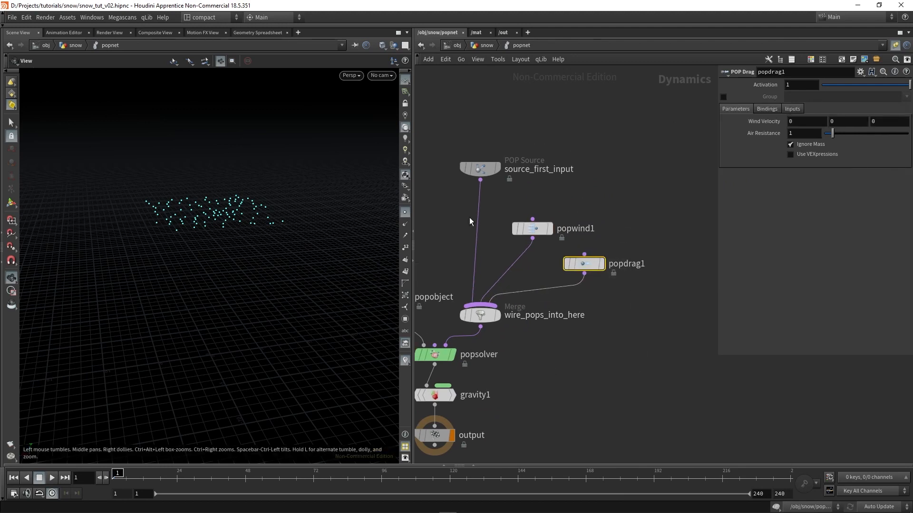
# Set popdrag1's Air Resistance to 10, play the simulation to check how the points fall, and rewind to frame 1
pyautogui.write('10')
pyautogui.press('Return')
pyautogui.click(53, 478)
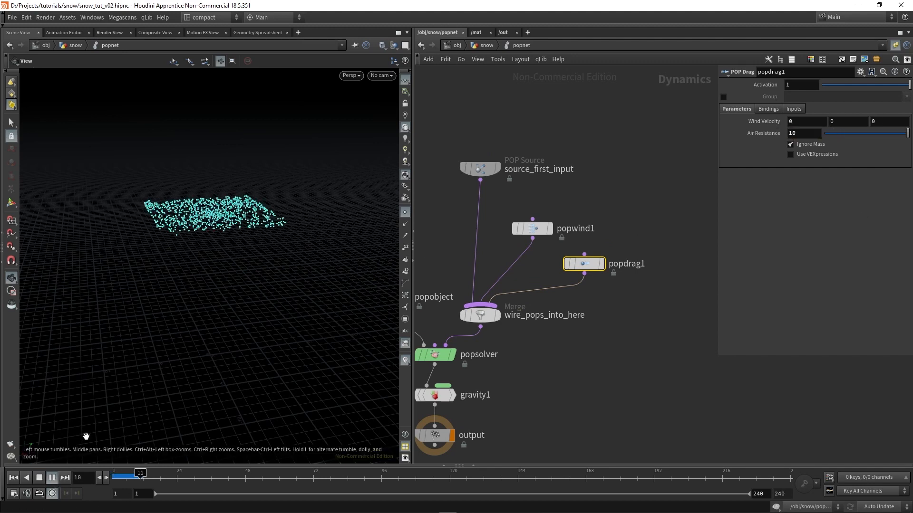
pyautogui.moveTo(192, 289); pyautogui.dragTo(210, 216)
pyautogui.moveTo(210, 216); pyautogui.dragTo(224, 231, button='right')
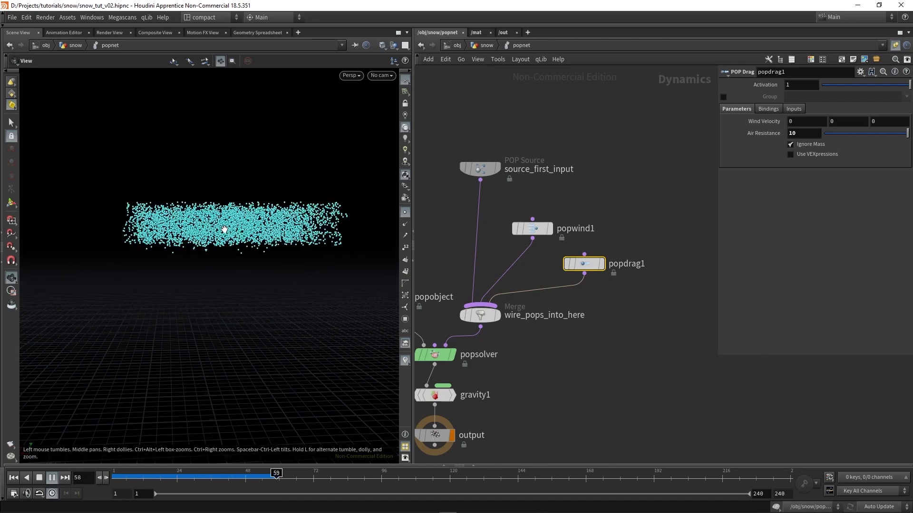
pyautogui.moveTo(224, 230); pyautogui.dragTo(233, 246)
pyautogui.moveTo(238, 281); pyautogui.dragTo(225, 260, button='middle')
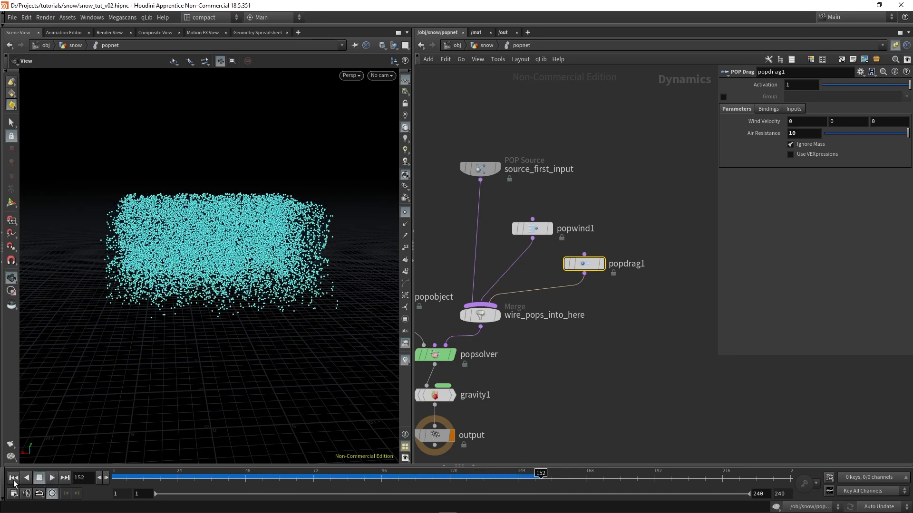
pyautogui.click(14, 478)
pyautogui.moveTo(252, 217); pyautogui.dragTo(265, 239)
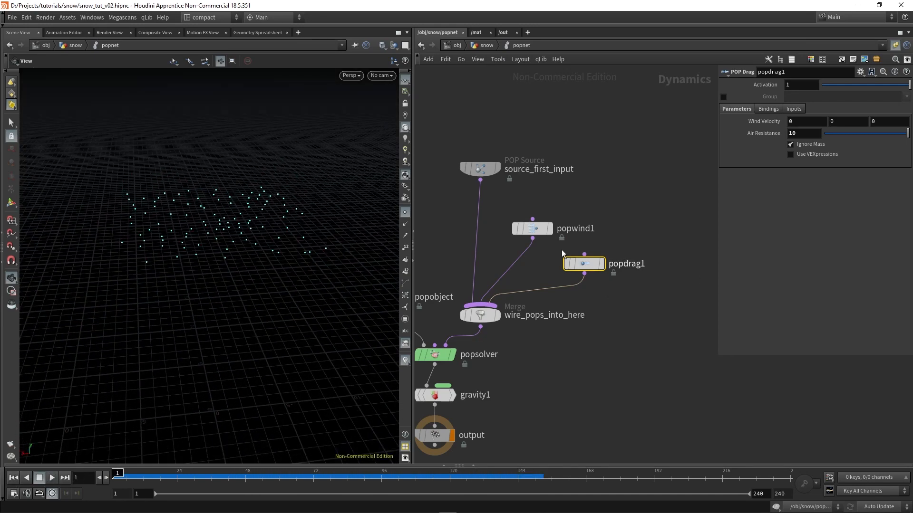
# Set popwind1's noise Swirl Size to 5 and Pulse Length to 30
pyautogui.click(547, 229)
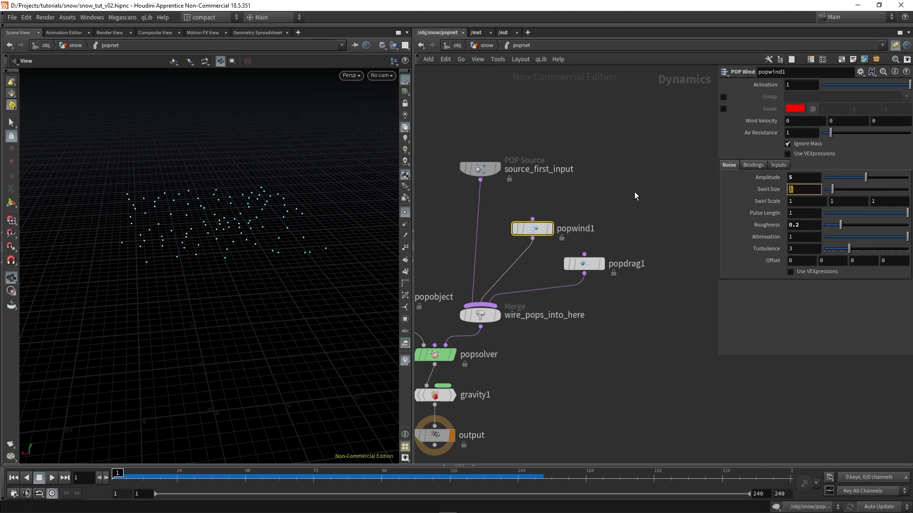
pyautogui.click(584, 264)
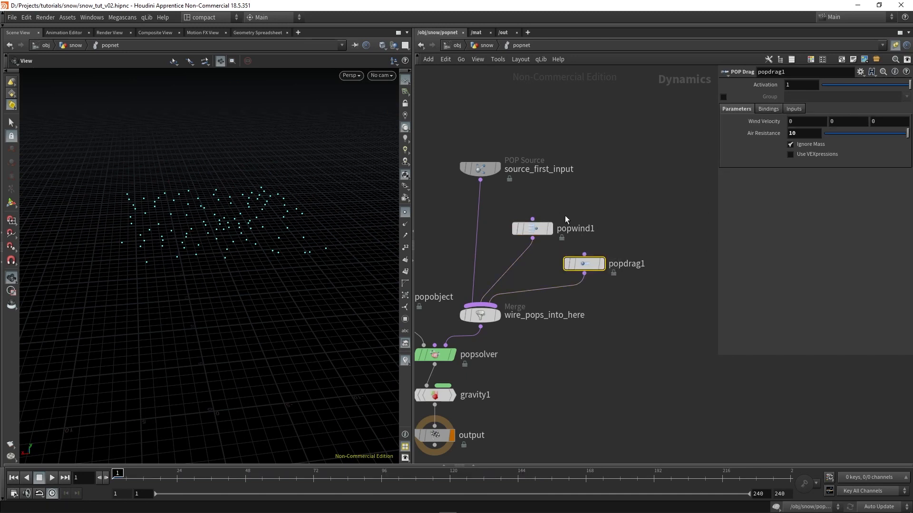
pyautogui.click(547, 229)
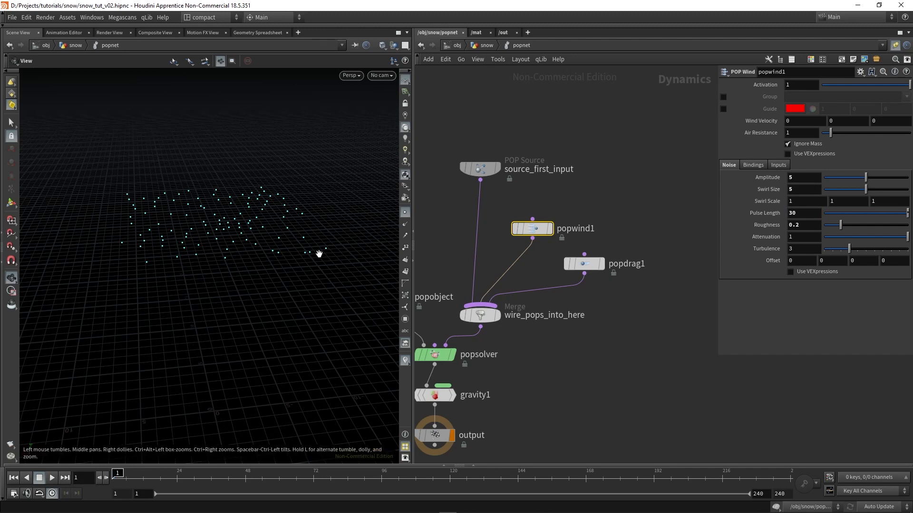
# Set popdrag1's Air Resistance to 5 and play the simulation to examine the drifting points
pyautogui.click(584, 264)
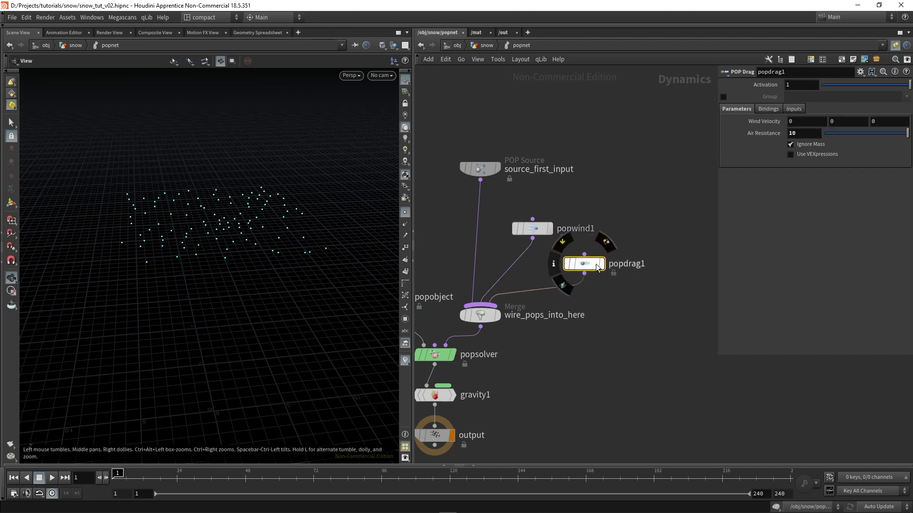
pyautogui.write('5')
pyautogui.press('Return')
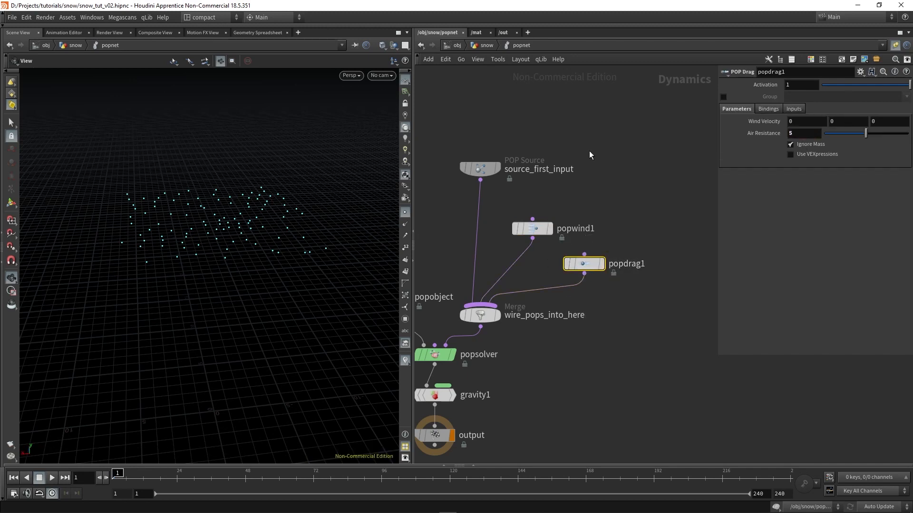
pyautogui.click(51, 478)
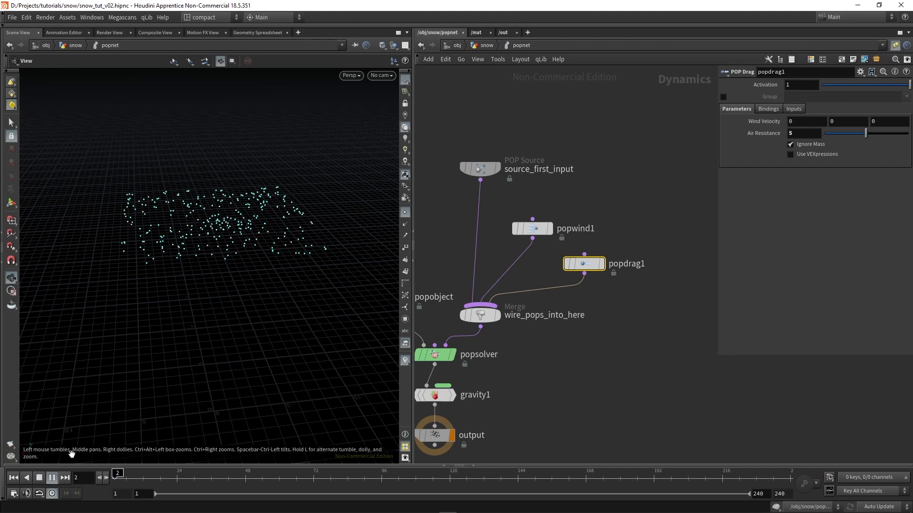
pyautogui.moveTo(258, 271); pyautogui.dragTo(255, 251)
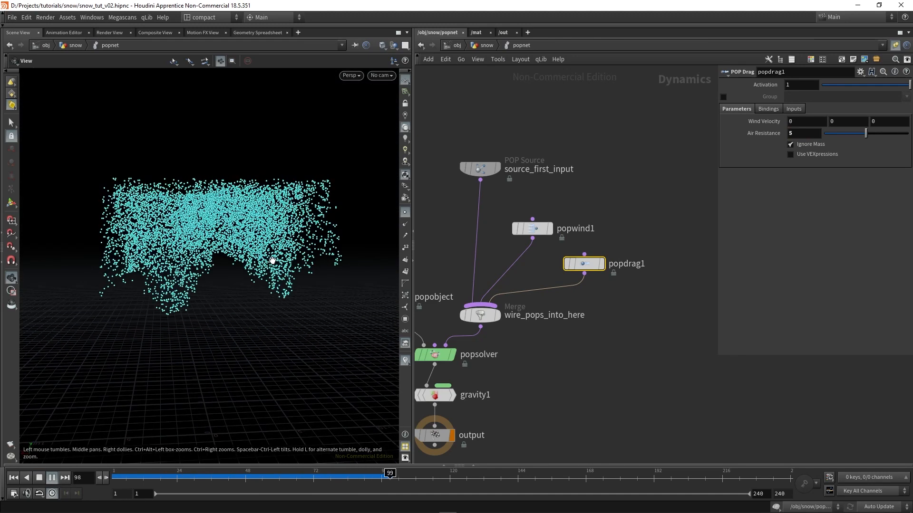
pyautogui.click(39, 478)
pyautogui.moveTo(283, 246); pyautogui.dragTo(314, 310)
pyautogui.moveTo(315, 310); pyautogui.dragTo(270, 285, button='middle')
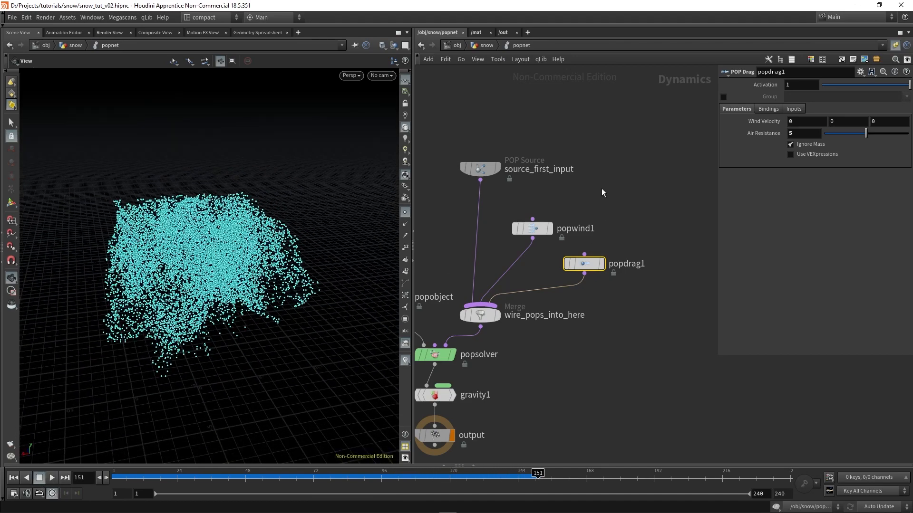
# Turn off point display in the viewport and rewind the simulation to frame 1
pyautogui.moveTo(601, 233); pyautogui.dragTo(635, 304)
pyautogui.moveTo(605, 378); pyautogui.dragTo(643, 344, button='middle')
pyautogui.scroll(-3, 644, 344)
pyautogui.scroll(3, 637, 350)
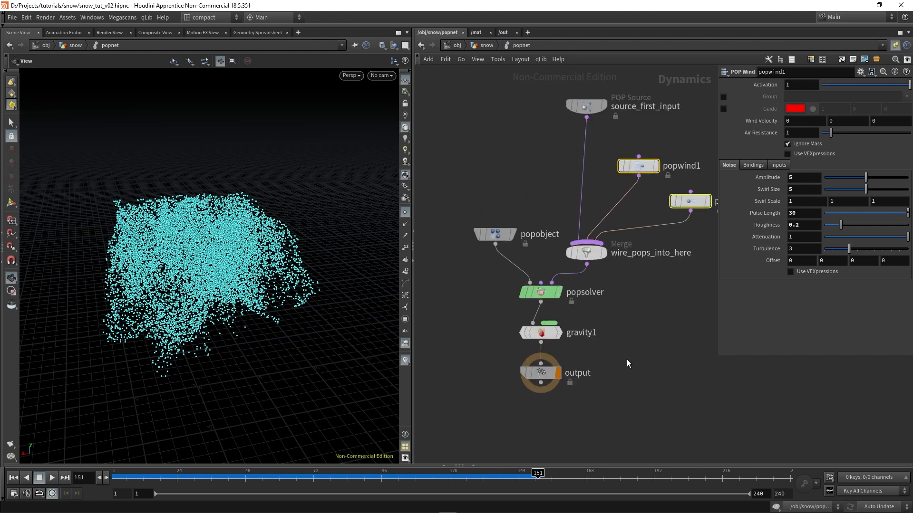
pyautogui.click(626, 360)
pyautogui.click(407, 213)
pyautogui.moveTo(247, 289); pyautogui.dragTo(226, 267)
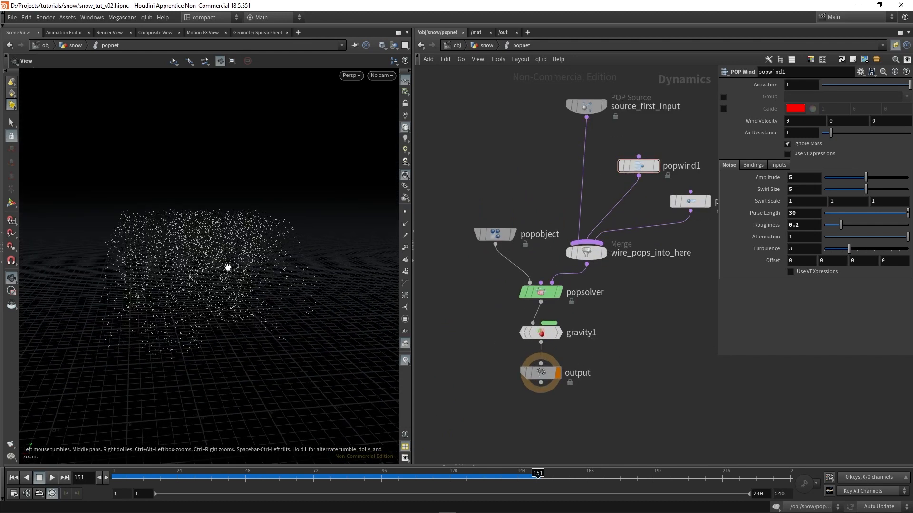
pyautogui.scroll(4, 226, 255)
pyautogui.click(13, 477)
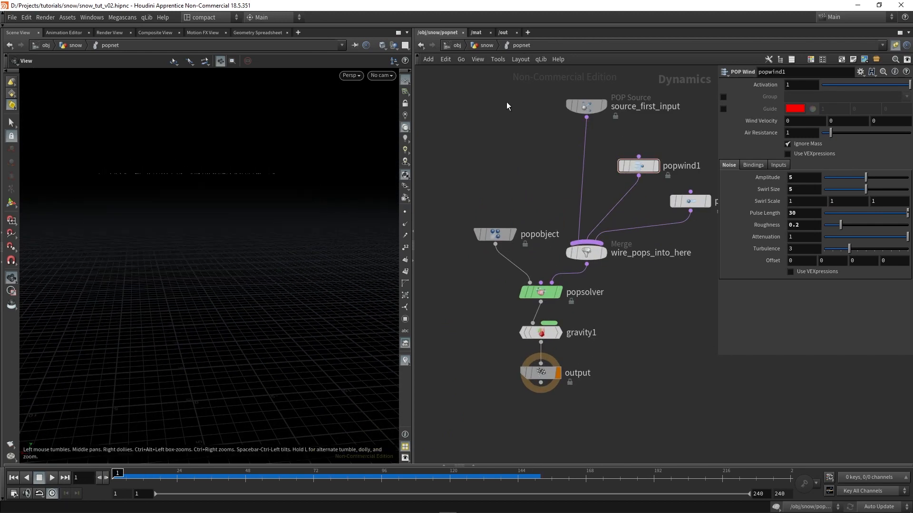
# Return to the snow network, set scatter1's Force Total Count to 10, and play the simulation to check the sparser emission
pyautogui.click(488, 44)
pyautogui.click(639, 245)
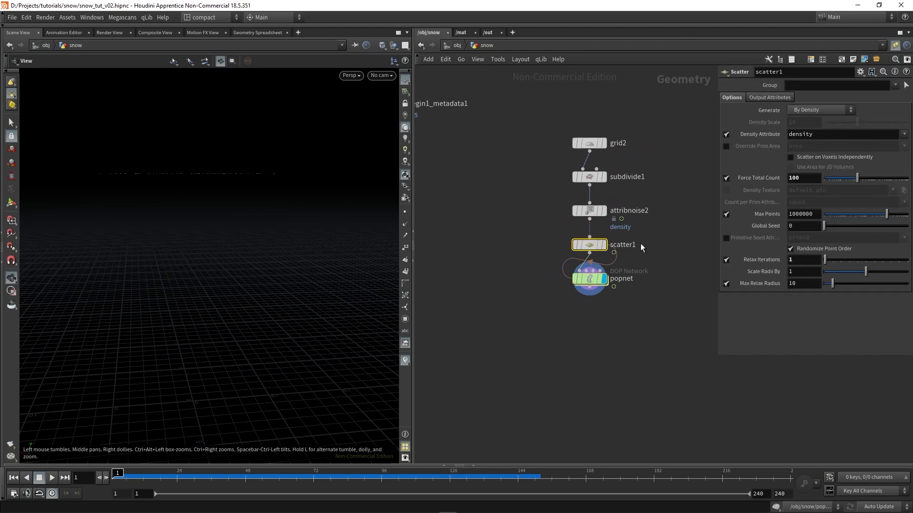
pyautogui.write('10')
pyautogui.press('Return')
pyautogui.click(52, 477)
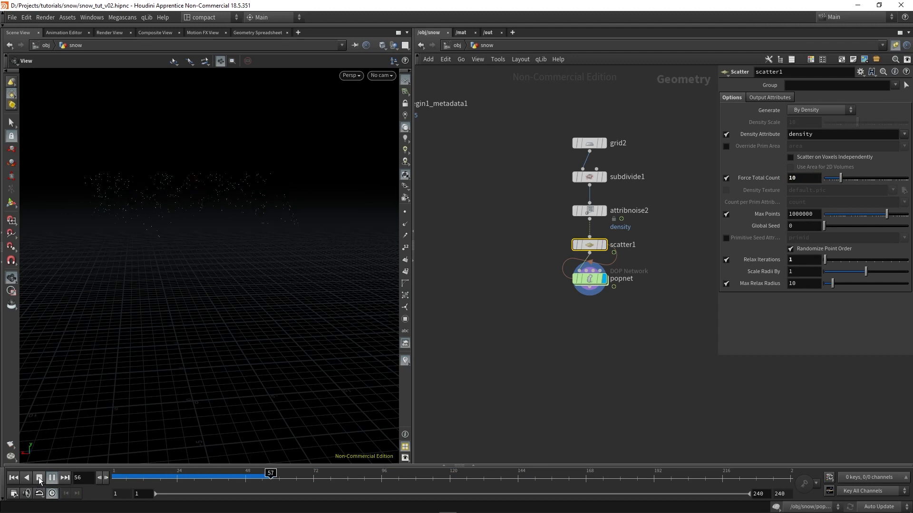
pyautogui.click(39, 478)
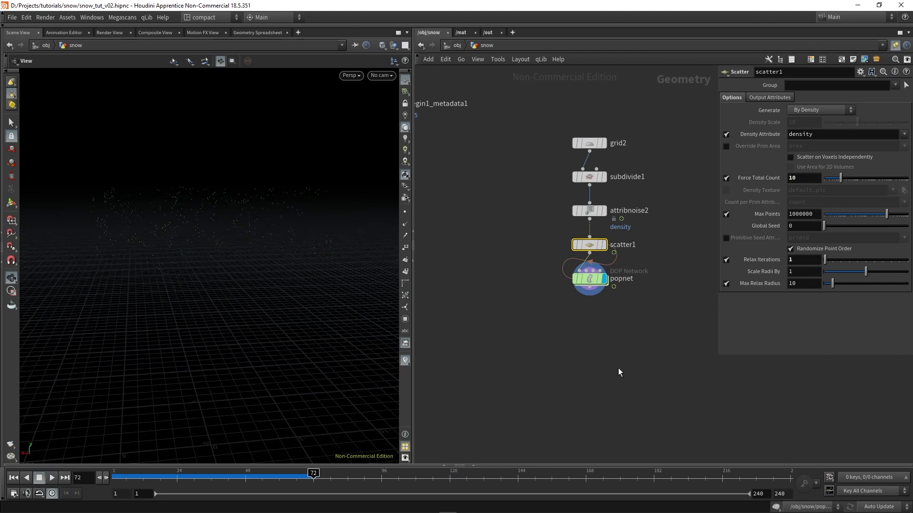
# Inspect attribnoise2's density noise settings and examine the falling points with point display temporarily switched on
pyautogui.scroll(2, 614, 310)
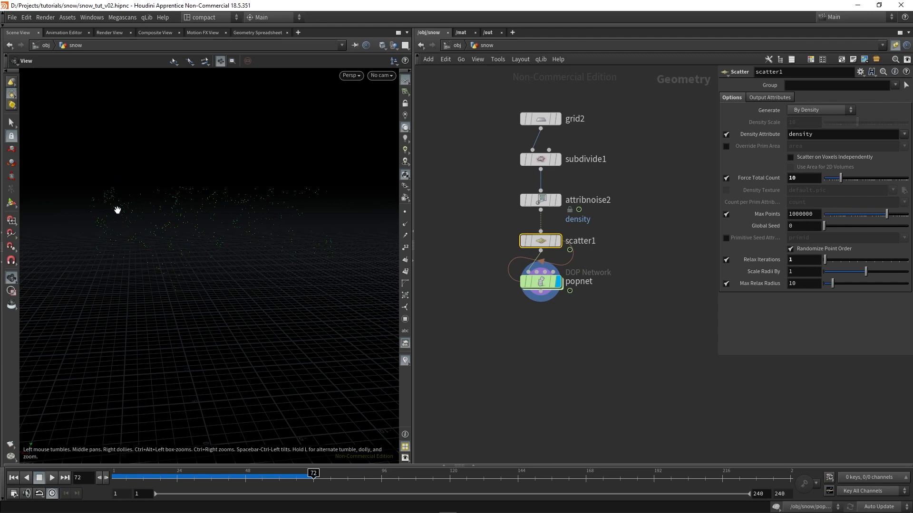
pyautogui.click(541, 200)
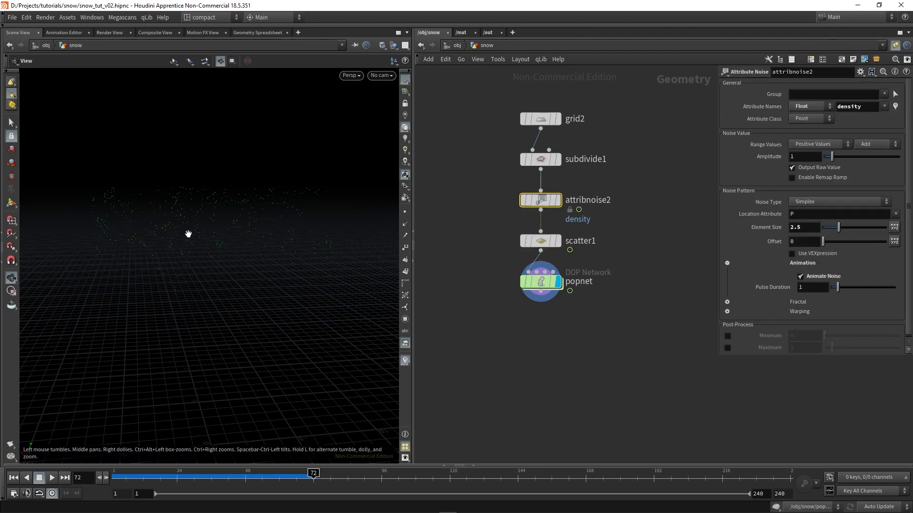
pyautogui.moveTo(187, 232); pyautogui.dragTo(200, 243)
pyautogui.click(403, 213)
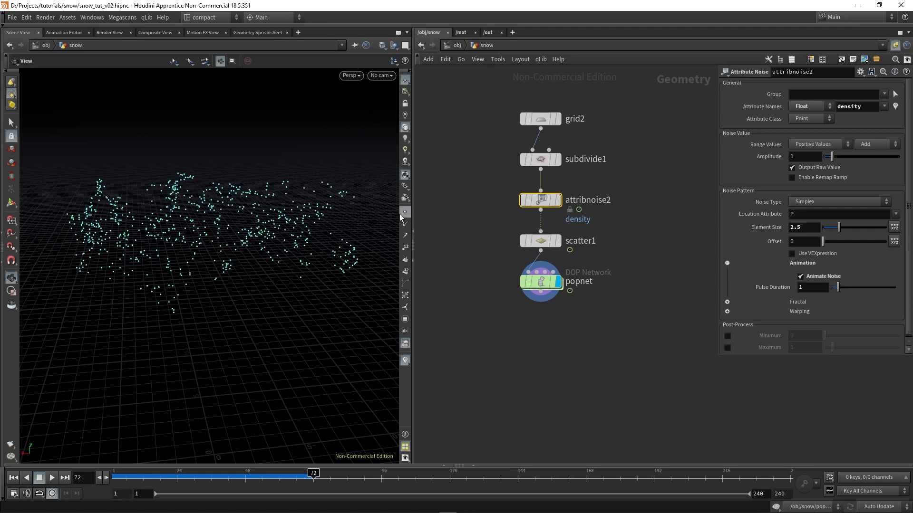
pyautogui.click(401, 214)
# Save the scene
pyautogui.scroll(-3, 241, 275)
pyautogui.moveTo(240, 275); pyautogui.dragTo(257, 264, button='middle')
pyautogui.scroll(-3, 570, 340)
pyautogui.moveTo(560, 362); pyautogui.dragTo(597, 301, button='middle')
pyautogui.hotkey('ctrl', 's')
pyautogui.moveTo(505, 355); pyautogui.dragTo(551, 328, button='middle')
pyautogui.scroll(-3, 551, 328)
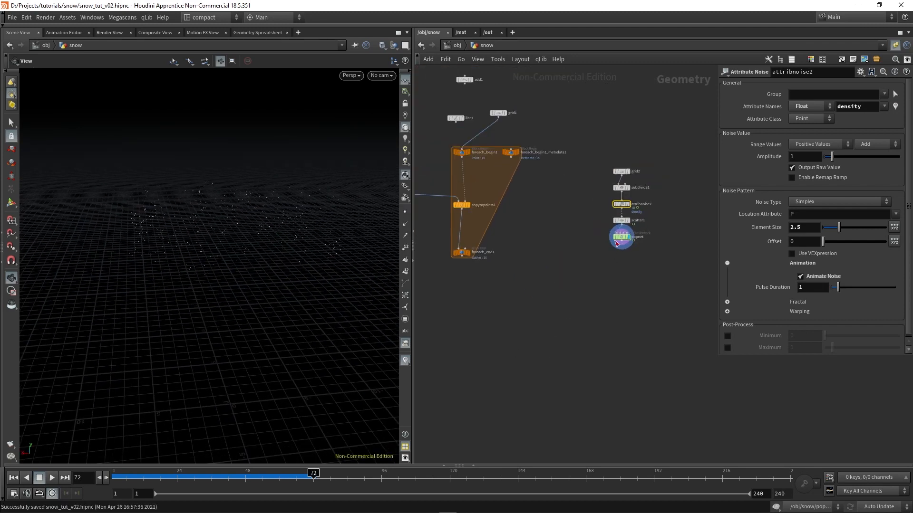
# Move the grid2-to-popnet node chain closer to the for-each loop
pyautogui.scroll(3, 616, 244)
pyautogui.keyDown('shift'); pyautogui.moveTo(623, 236); pyautogui.dragTo(588, 241); pyautogui.keyUp('shift')
pyautogui.moveTo(532, 284); pyautogui.dragTo(578, 261, button='middle')
pyautogui.scroll(-3, 579, 261)
pyautogui.moveTo(506, 267); pyautogui.dragTo(551, 297, button='middle')
pyautogui.moveTo(576, 312); pyautogui.dragTo(521, 261)
# Add a Copy to Points node below the for-each loop and wire foreach_end1 into its first input
pyautogui.scroll(3, 607, 311)
pyautogui.moveTo(607, 311); pyautogui.dragTo(549, 314, button='middle')
pyautogui.press('Tab')
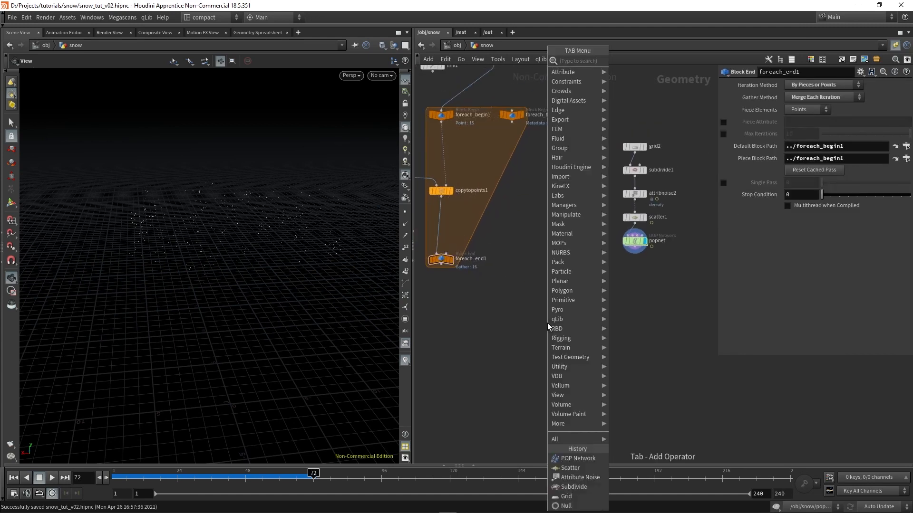
pyautogui.write('copyto')
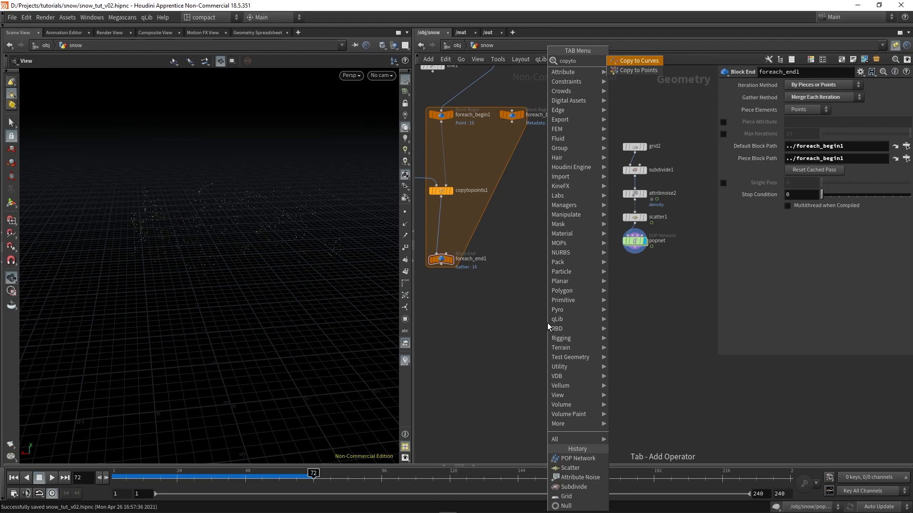
pyautogui.press('Down')
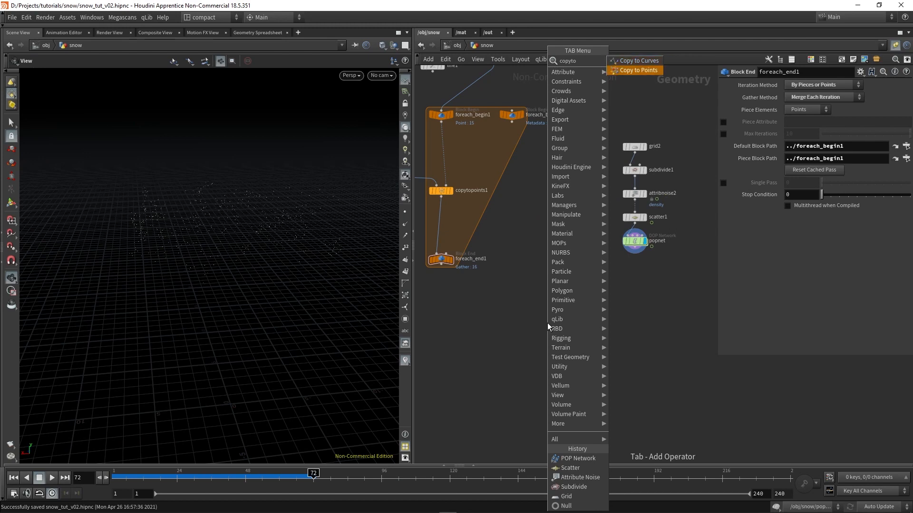
pyautogui.press('Return')
pyautogui.click(520, 321)
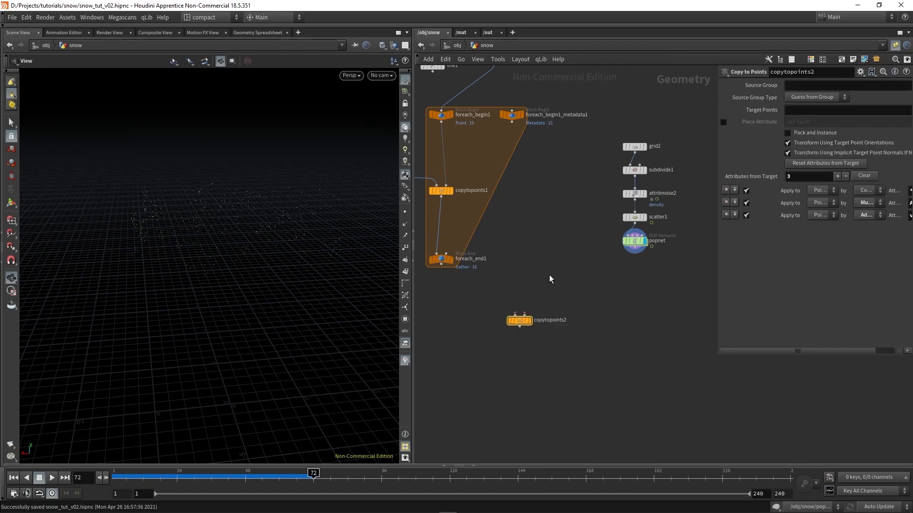
pyautogui.moveTo(519, 320); pyautogui.dragTo(534, 339)
pyautogui.moveTo(443, 268); pyautogui.dragTo(526, 328)
pyautogui.moveTo(513, 259); pyautogui.dragTo(557, 364, button='middle')
# Display foreach_end1 to view the snowflake variations in the viewport
pyautogui.scroll(2, 526, 220)
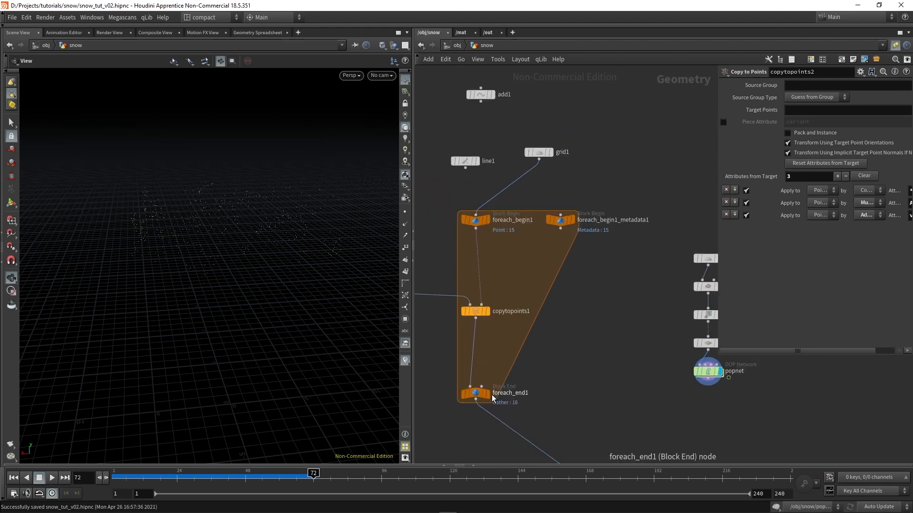
pyautogui.click(489, 394)
pyautogui.scroll(3, 279, 407)
pyautogui.scroll(5, 235, 286)
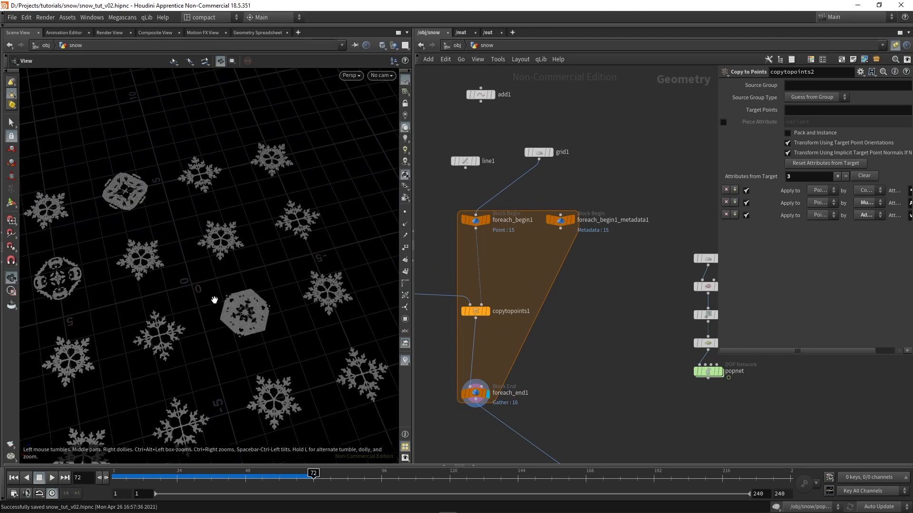
pyautogui.moveTo(543, 365); pyautogui.dragTo(570, 337, button='middle')
pyautogui.scroll(-1, 570, 337)
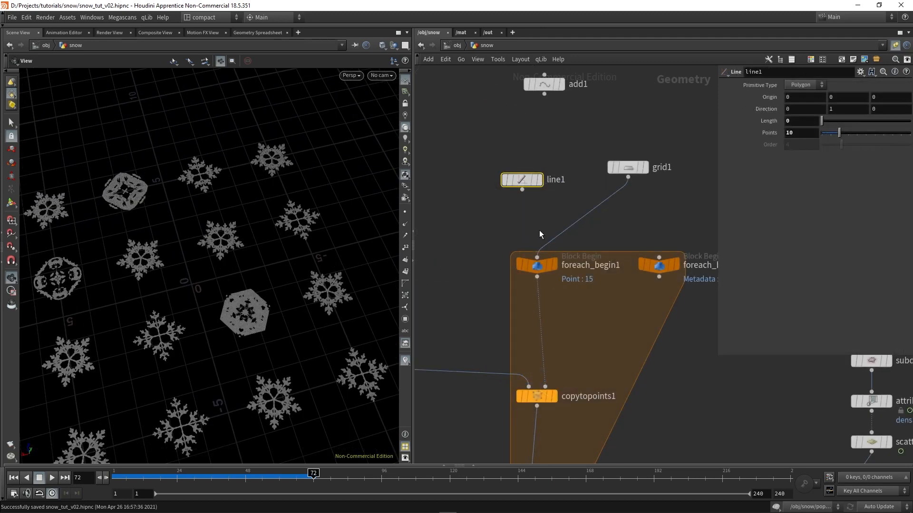
# Inspect line1's settings, trying 21 Points and restoring the value to 10
pyautogui.moveTo(552, 212); pyautogui.dragTo(509, 143)
pyautogui.moveTo(516, 142); pyautogui.dragTo(529, 158, button='middle')
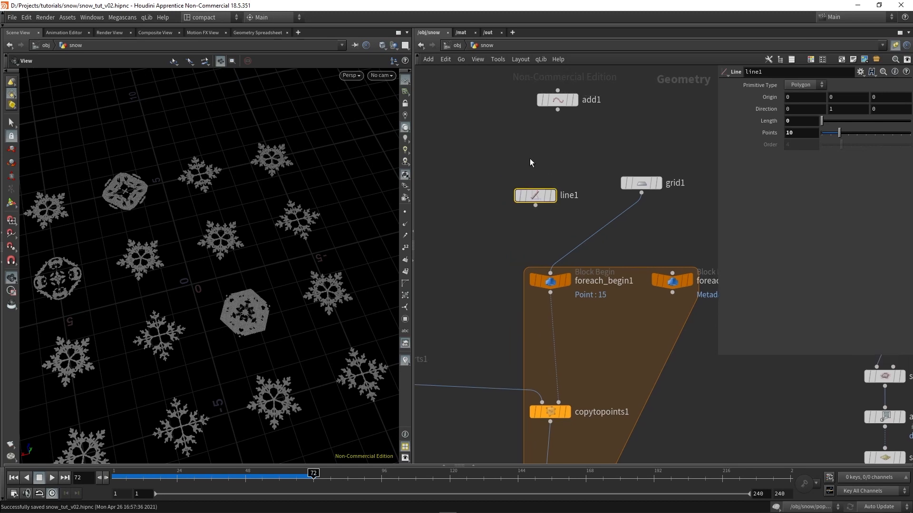
pyautogui.click(788, 121)
pyautogui.moveTo(839, 133); pyautogui.dragTo(859, 133)
pyautogui.write('10')
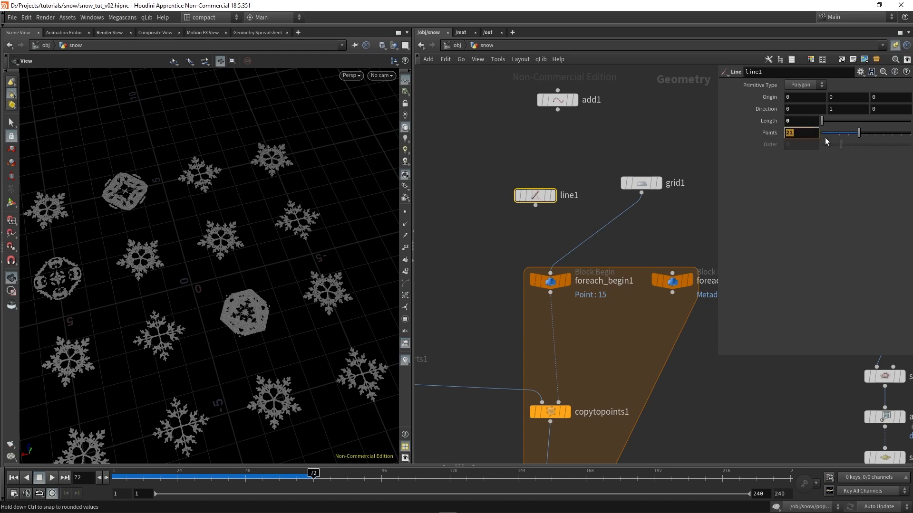
pyautogui.press('Return')
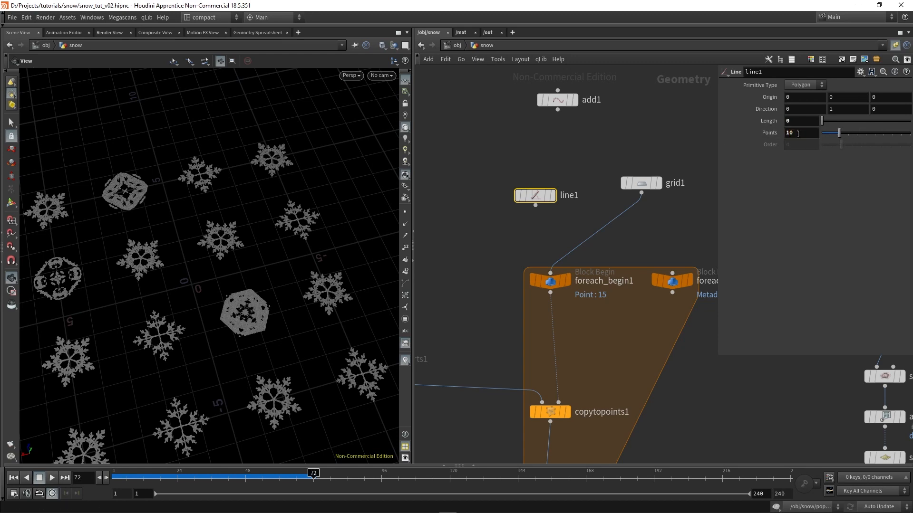
# Wire line1 into foreach_begin1 in place of grid1 so the snowflake variations stack at the origin
pyautogui.click(657, 225)
pyautogui.moveTo(535, 205); pyautogui.dragTo(550, 273)
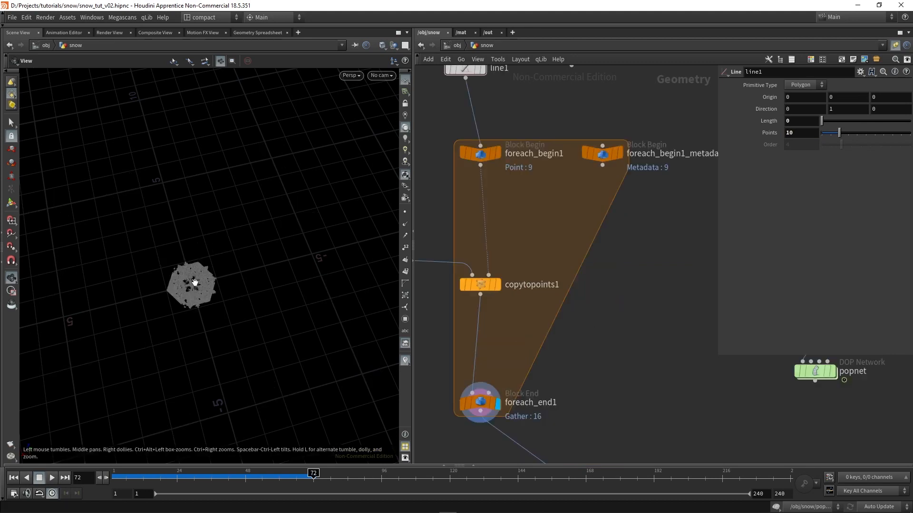
pyautogui.moveTo(687, 381); pyautogui.dragTo(620, 274, button='middle')
pyautogui.scroll(-2, 606, 279)
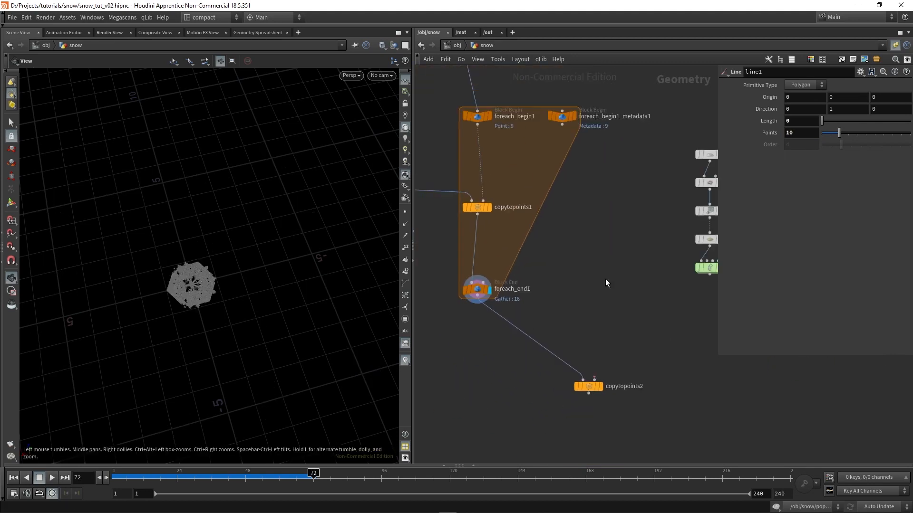
# Wire the popnet output into the second input of copytopoints2 as the target points
pyautogui.moveTo(626, 342); pyautogui.dragTo(605, 336, button='middle')
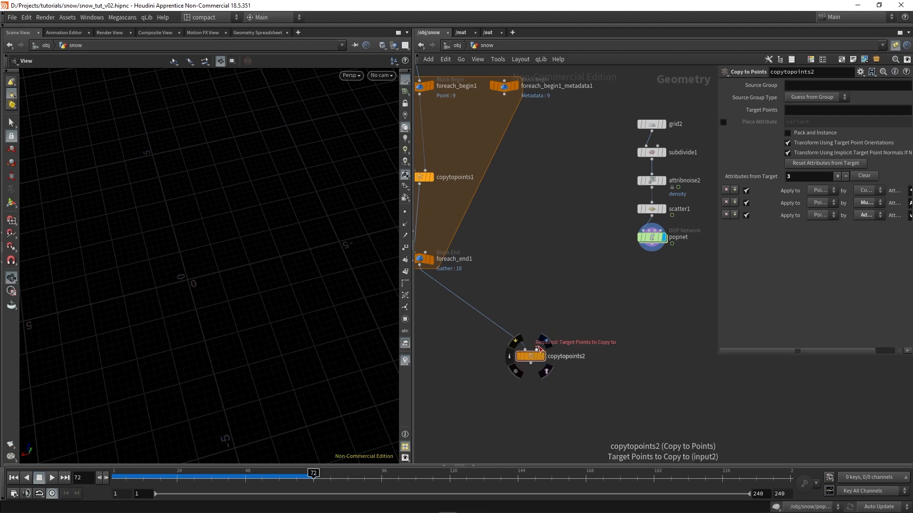
pyautogui.moveTo(536, 349); pyautogui.dragTo(653, 252)
pyautogui.scroll(2, 590, 367)
pyautogui.moveTo(579, 416); pyautogui.dragTo(492, 310)
pyautogui.moveTo(500, 261); pyautogui.dragTo(555, 252, button='middle')
pyautogui.scroll(-1, 555, 255)
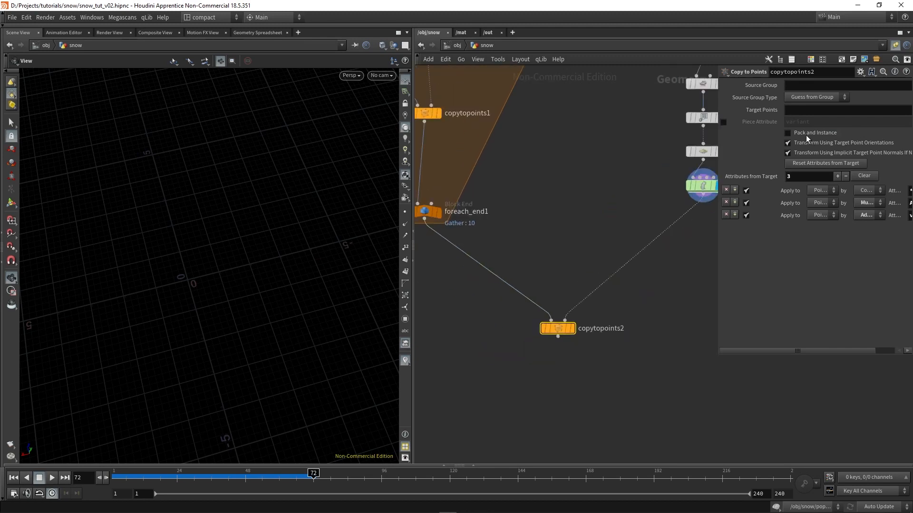
# Enable Pack and Instance on copytopoints2 and display the node to view the copied snowflakes
pyautogui.click(787, 133)
pyautogui.moveTo(626, 355); pyautogui.dragTo(593, 368, button='middle')
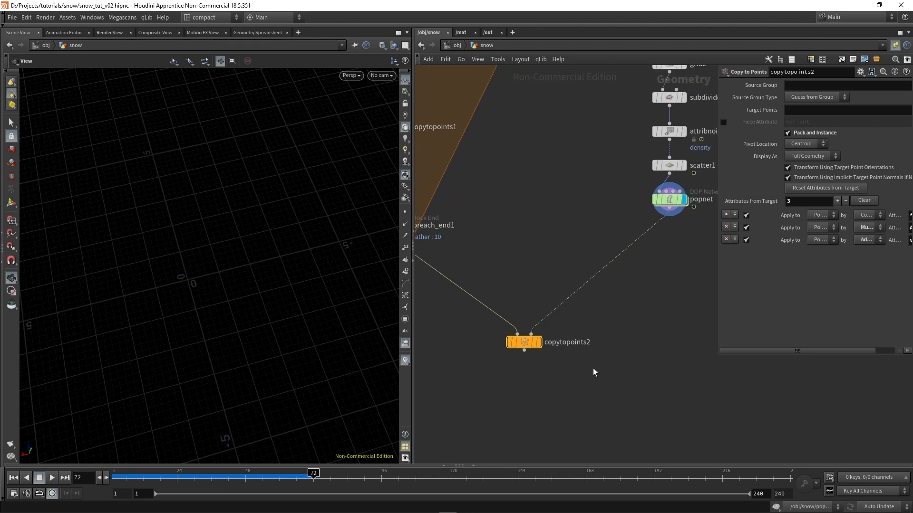
pyautogui.click(539, 343)
pyautogui.moveTo(213, 303); pyautogui.dragTo(207, 263)
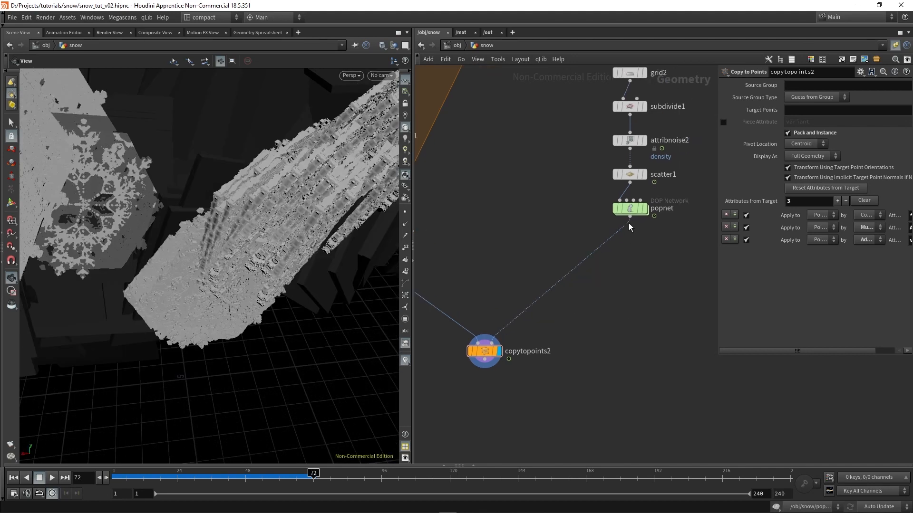
# Insert an Attribute Randomize node named pscale between popnet and copytopoints2
pyautogui.press('Tab')
pyautogui.moveTo(634, 215)
pyautogui.write('attrib')
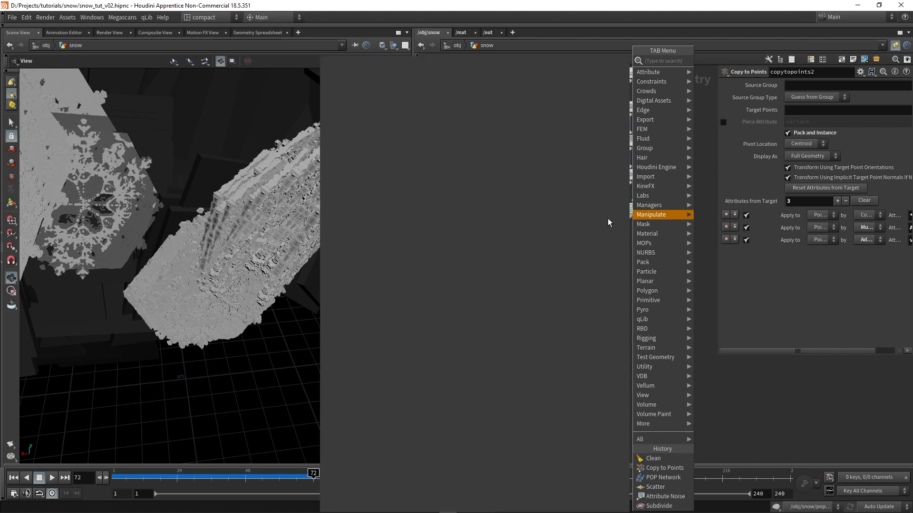
pyautogui.write(' ra')
pyautogui.press('Return')
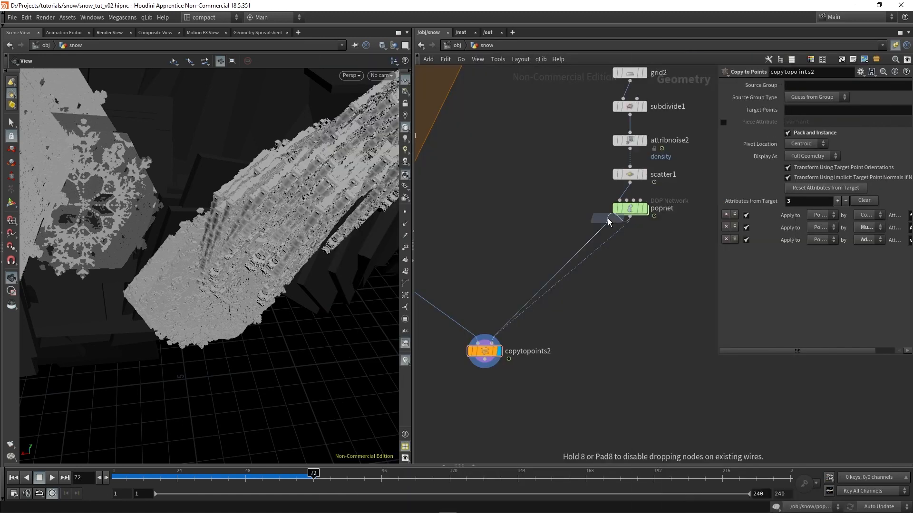
pyautogui.click(615, 246)
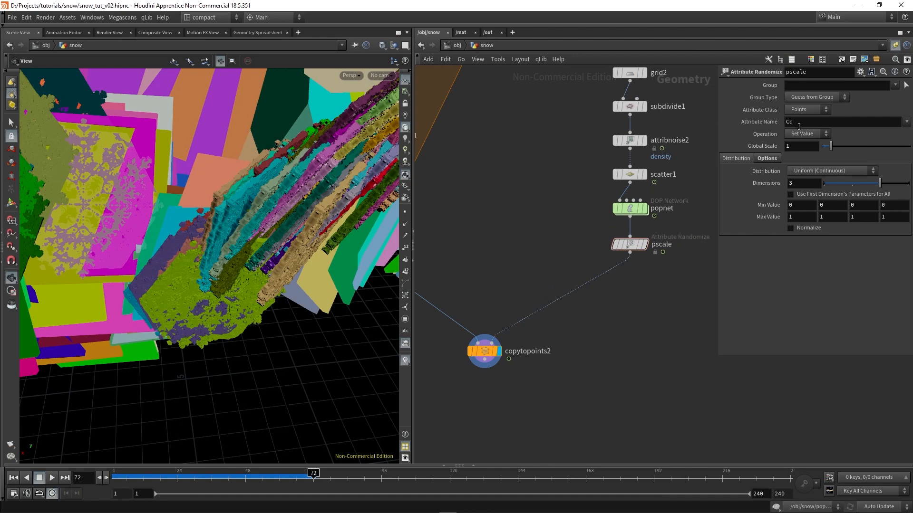
# Set the Attribute Randomize node's Attribute Name to pscale
pyautogui.click(798, 125)
pyautogui.write('pscale')
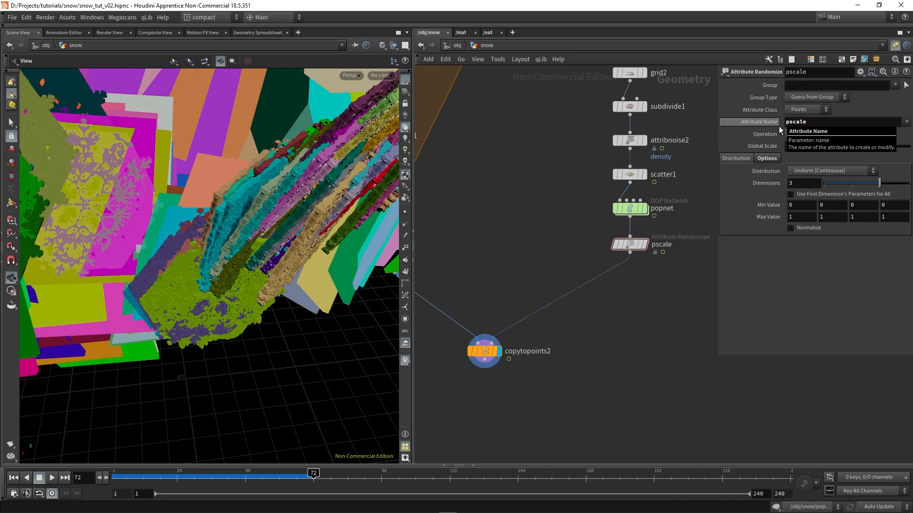
pyautogui.press('Return')
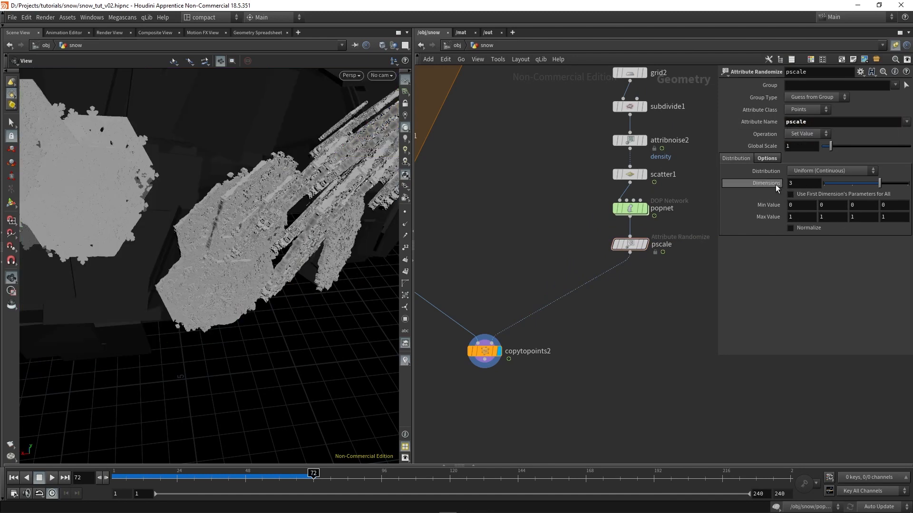
# Set the pscale node's Dimensions to 1 and its first Min Value to 0.5
pyautogui.moveTo(796, 184); pyautogui.dragTo(779, 183)
pyautogui.write('1')
pyautogui.press('Return')
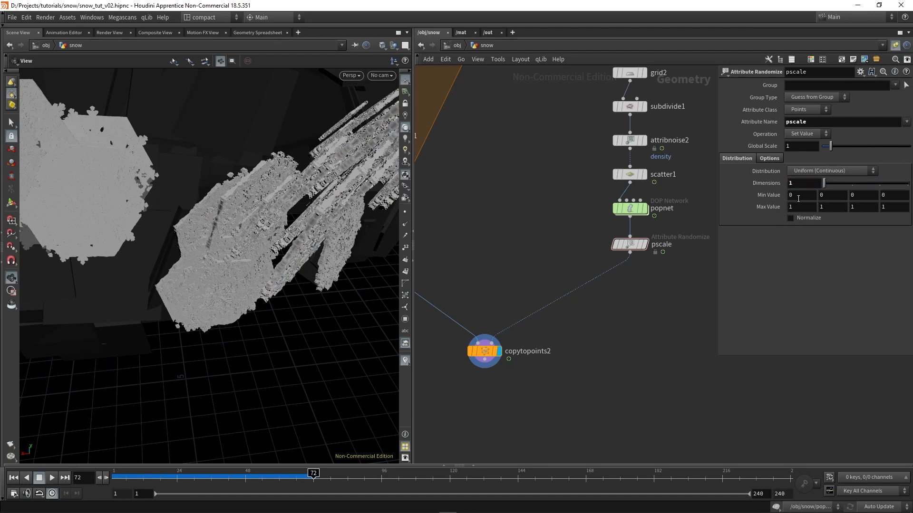
pyautogui.click(798, 197)
pyautogui.press('Return')
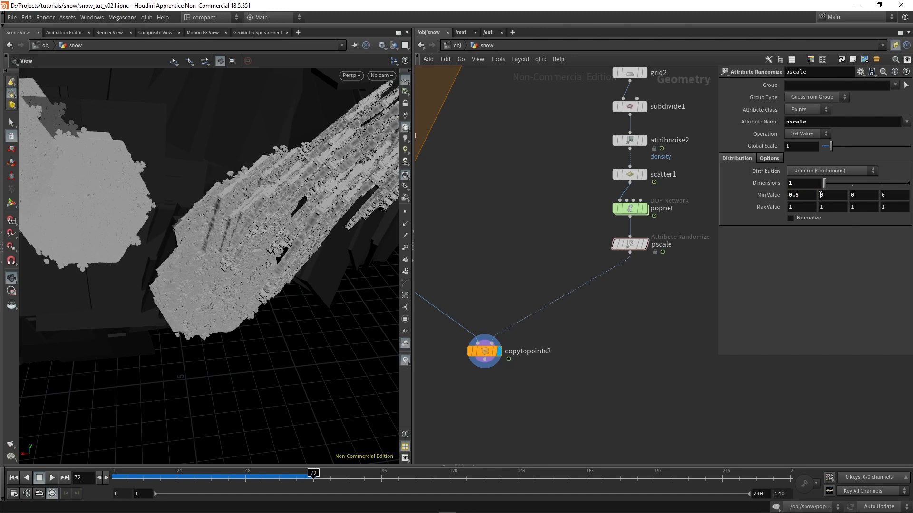
# Shrink the snowflakes with the pscale node's Global Scale, trying 0.01 and settling on 0.05
pyautogui.moveTo(800, 147); pyautogui.dragTo(620, 171)
pyautogui.write('0')
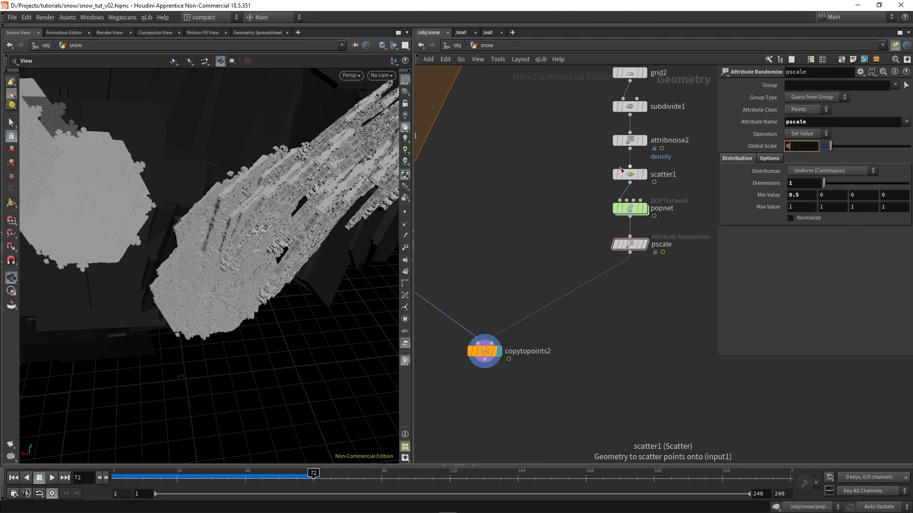
pyautogui.write('.01')
pyautogui.press('Return')
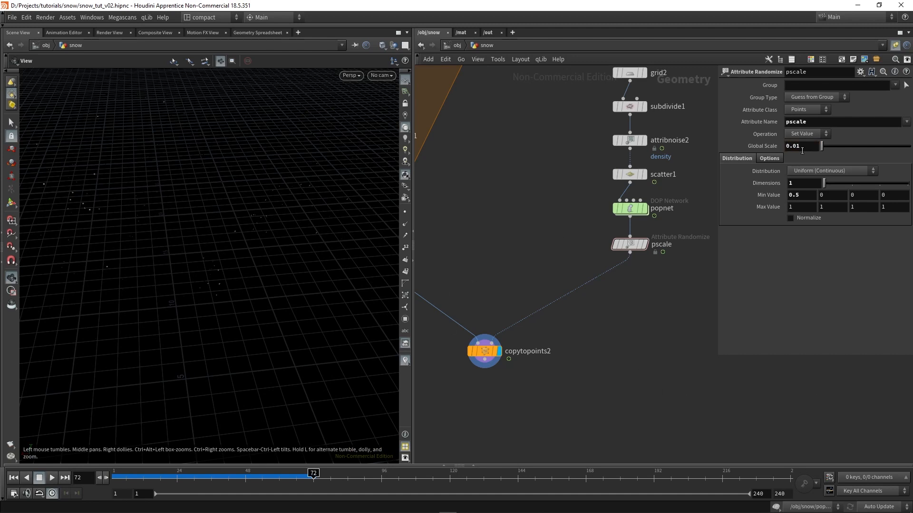
pyautogui.click(802, 150)
pyautogui.write('0.05')
pyautogui.press('Return')
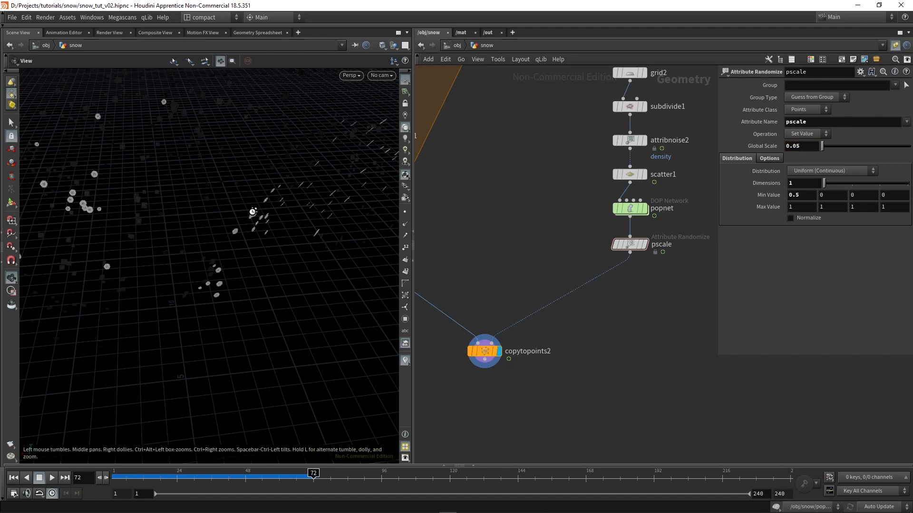
pyautogui.moveTo(252, 212); pyautogui.dragTo(247, 164)
pyautogui.moveTo(184, 212); pyautogui.dragTo(153, 197)
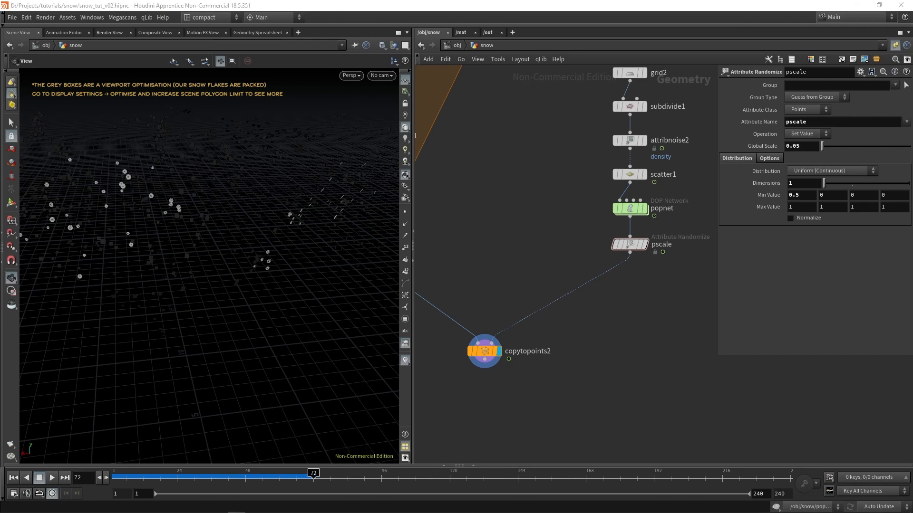
# Add an Attribute from Pieces node between the pscale and copytopoints2 nodes
pyautogui.press('Tab')
pyautogui.write('attrib')
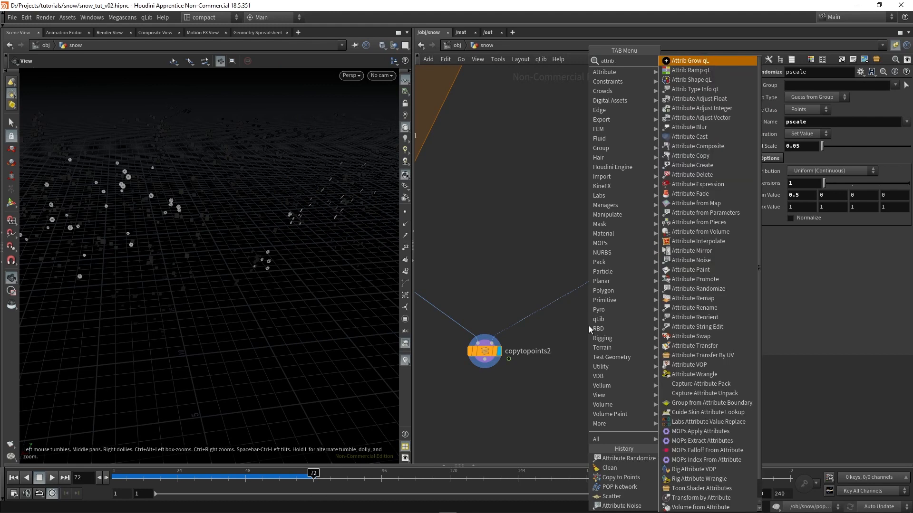
pyautogui.write('pie')
pyautogui.press('Return')
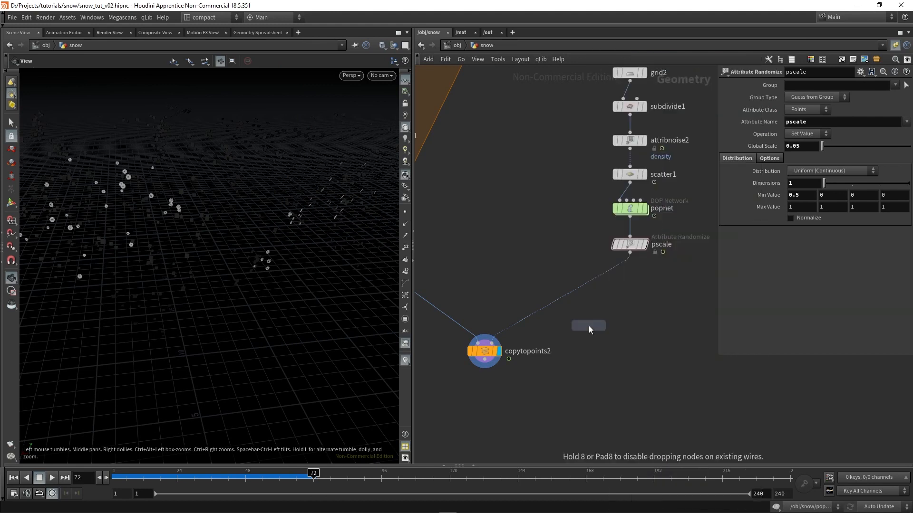
pyautogui.click(588, 326)
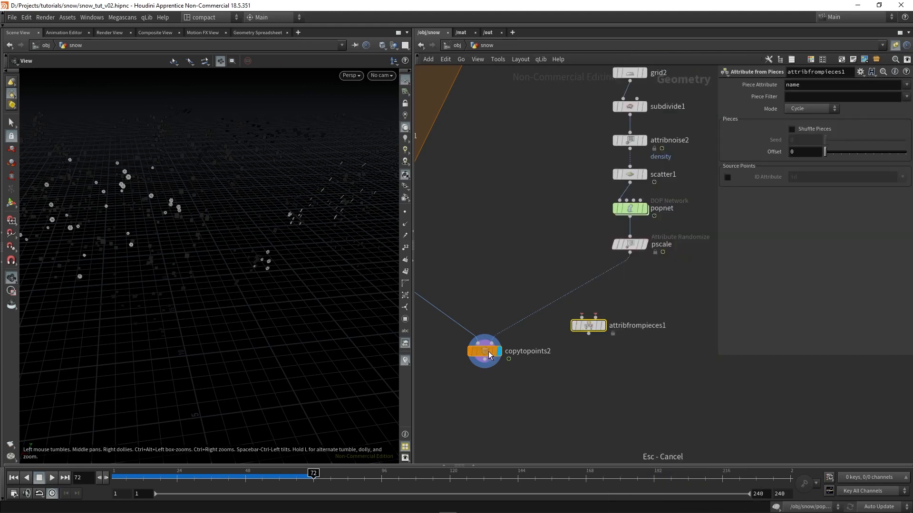
# Wire pscale into attribfrompieces1's first input and foreach_end1 into its second, making room above copytopoints2, and display attribfrompieces1
pyautogui.moveTo(487, 356); pyautogui.dragTo(485, 410)
pyautogui.scroll(-3, 612, 295)
pyautogui.moveTo(602, 316); pyautogui.dragTo(569, 299)
pyautogui.click(558, 283)
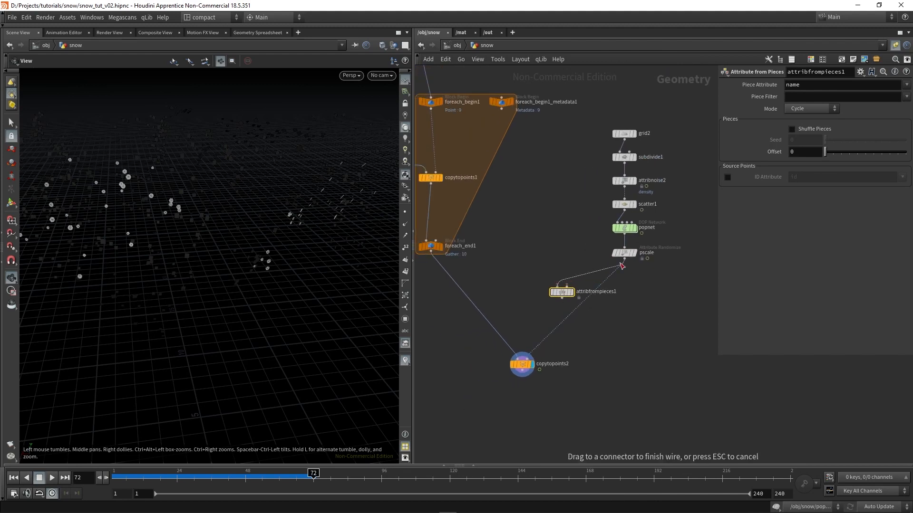
pyautogui.scroll(3, 579, 280)
pyautogui.moveTo(502, 258); pyautogui.dragTo(633, 246, button='middle')
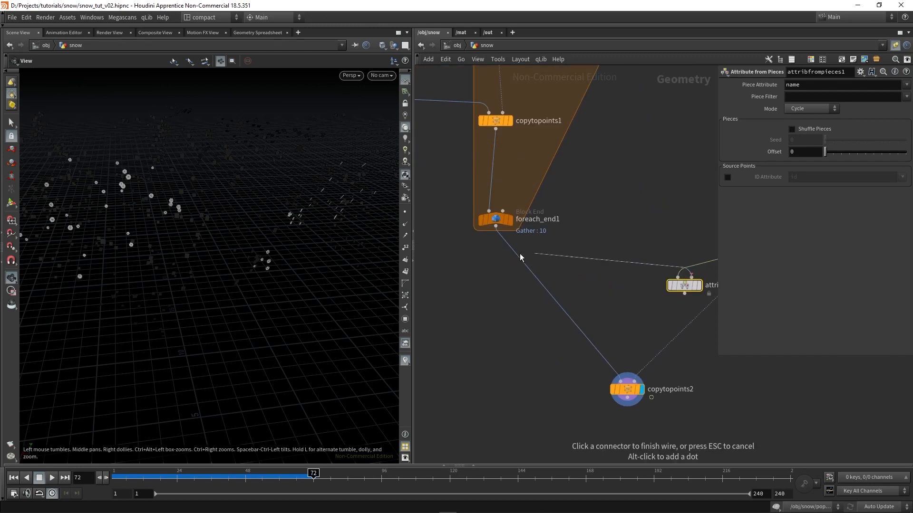
pyautogui.click(504, 232)
pyautogui.moveTo(598, 290); pyautogui.dragTo(540, 292, button='middle')
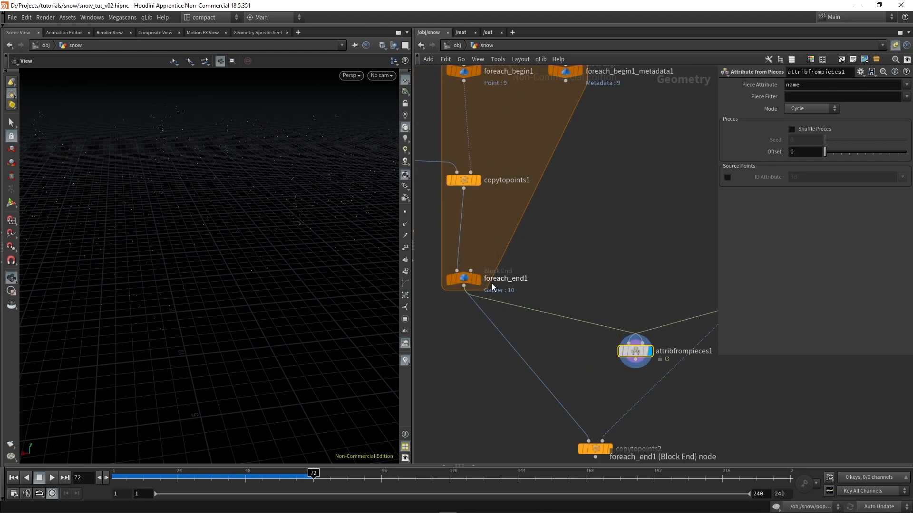
# Insert an Attribute Create node between copytopoints1 and foreach_end1 inside the for-each loop
pyautogui.moveTo(498, 224); pyautogui.dragTo(548, 270, button='middle')
pyautogui.click(512, 256)
pyautogui.click(489, 213)
pyautogui.press('Tab')
pyautogui.write('attribcre')
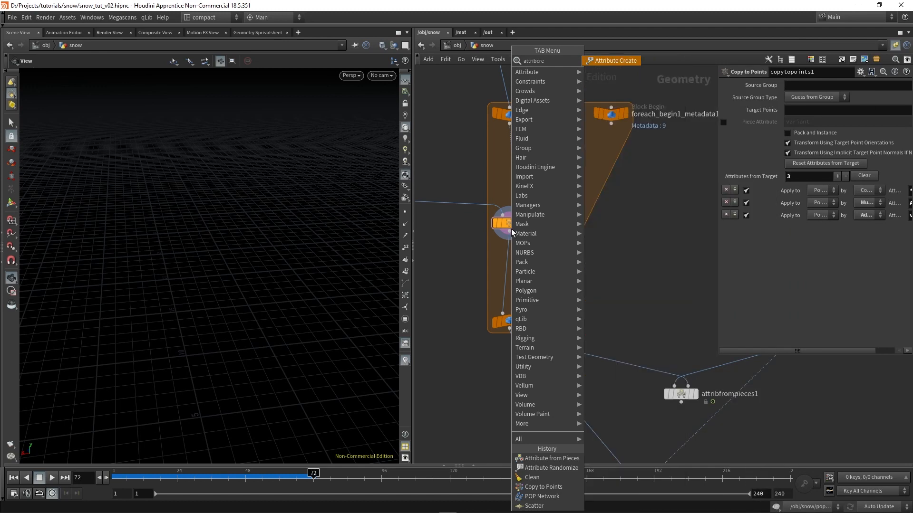
pyautogui.press('Return')
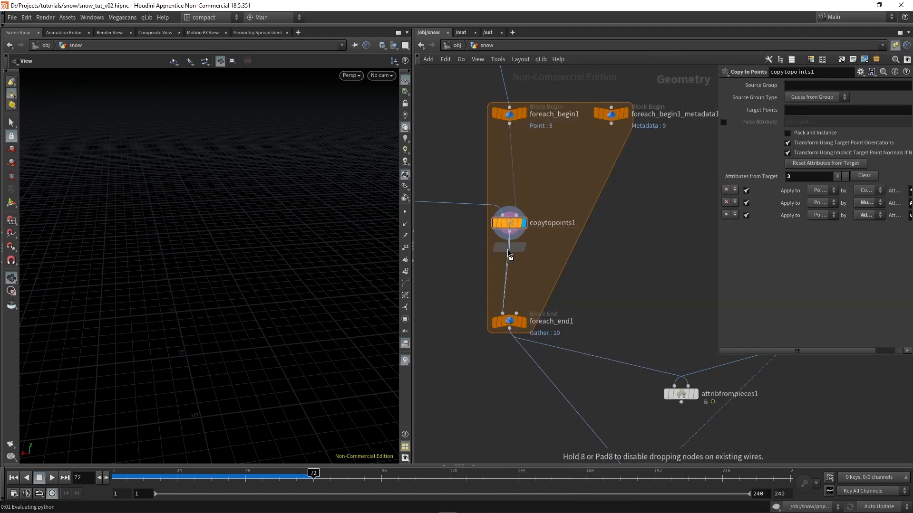
pyautogui.click(509, 270)
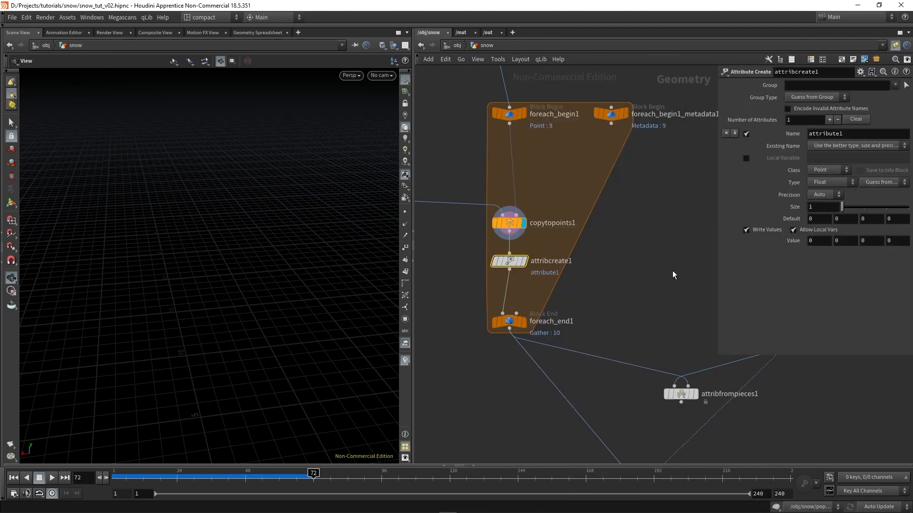
# Set the attribute name on attribcreate1 to name
pyautogui.doubleClick(810, 136)
pyautogui.write('var')
pyautogui.press('Return')
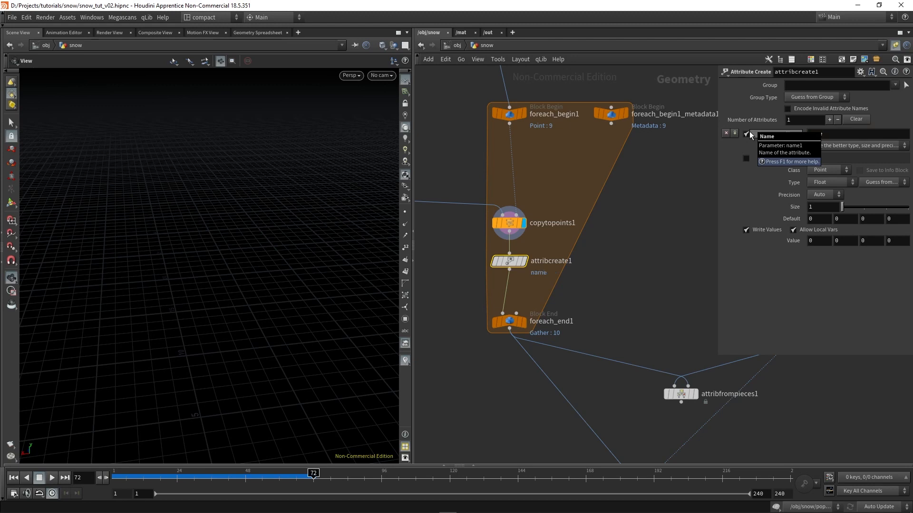
# Copy the foreach_begin1_metadata1 iteration expression from the Offset of attribnoise1
pyautogui.moveTo(716, 188); pyautogui.dragTo(626, 195)
pyautogui.scroll(-3, 536, 192)
pyautogui.moveTo(552, 185); pyautogui.dragTo(546, 216, button='middle')
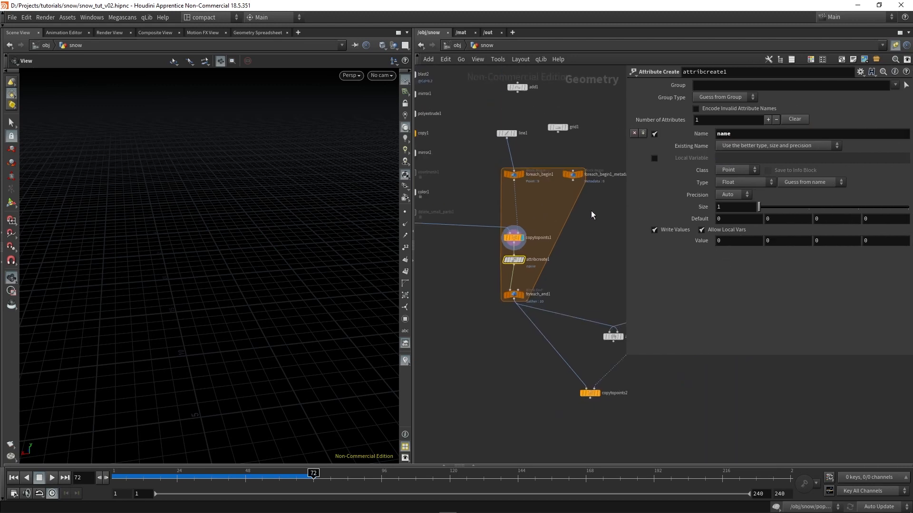
pyautogui.click(573, 175)
pyautogui.moveTo(558, 155); pyautogui.dragTo(614, 211, button='middle')
pyautogui.scroll(-2, 613, 291)
pyautogui.moveTo(527, 189); pyautogui.dragTo(533, 244, button='middle')
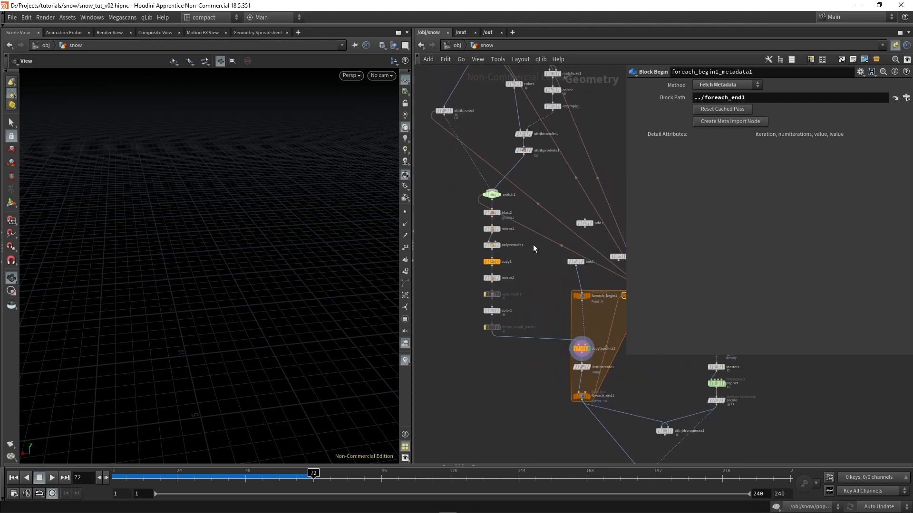
pyautogui.moveTo(435, 92); pyautogui.dragTo(455, 169)
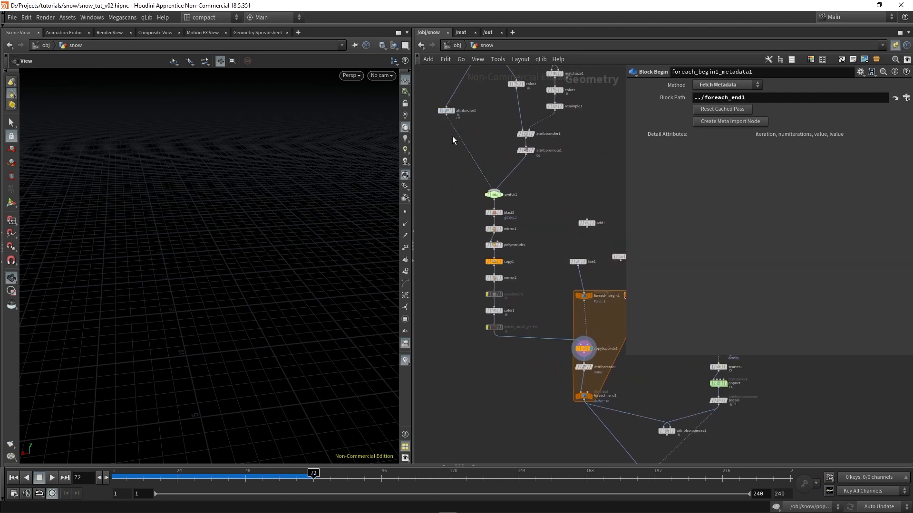
pyautogui.click(446, 111)
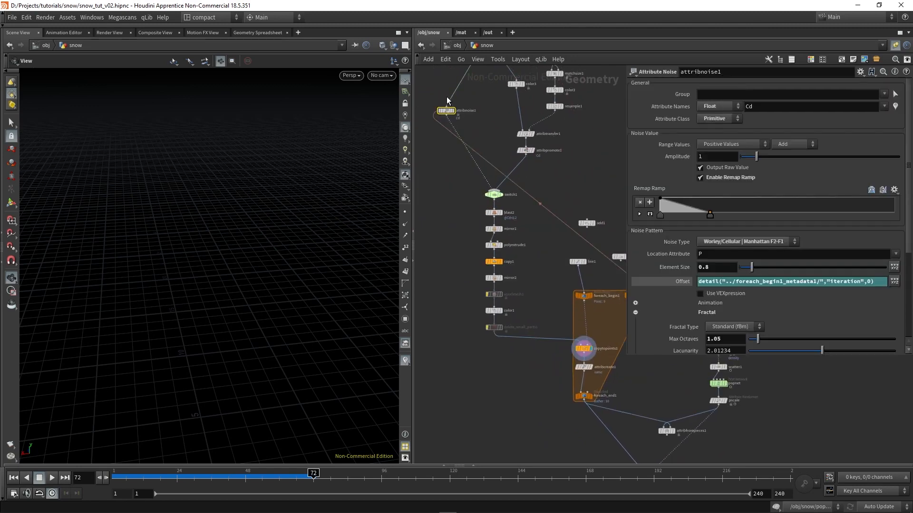
pyautogui.click(724, 280)
pyautogui.scroll(4, 636, 368)
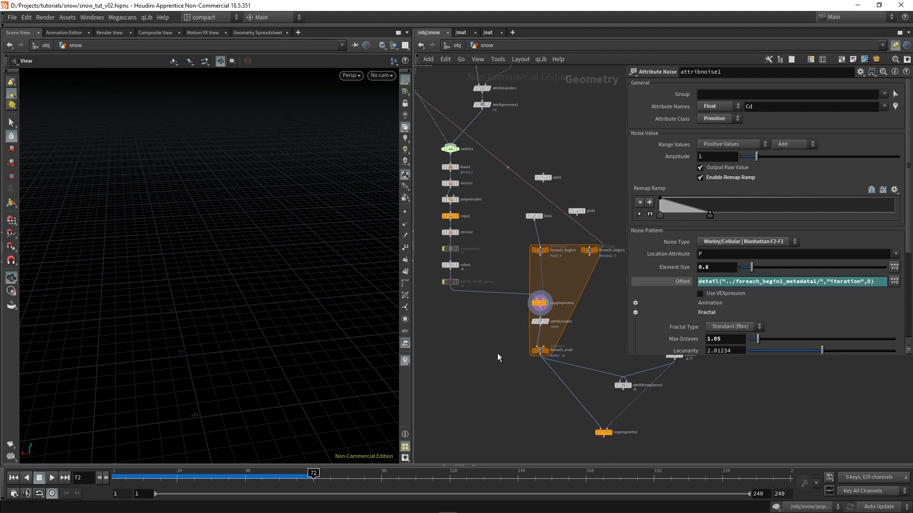
# Set attribcreate1's first Value to the expression detail("../foreach_begin1_metadata1/","iteration",0)
pyautogui.click(542, 321)
pyautogui.click(730, 238)
pyautogui.write('detail("../foreach_begin1_metadata1", "iteration", 0)')
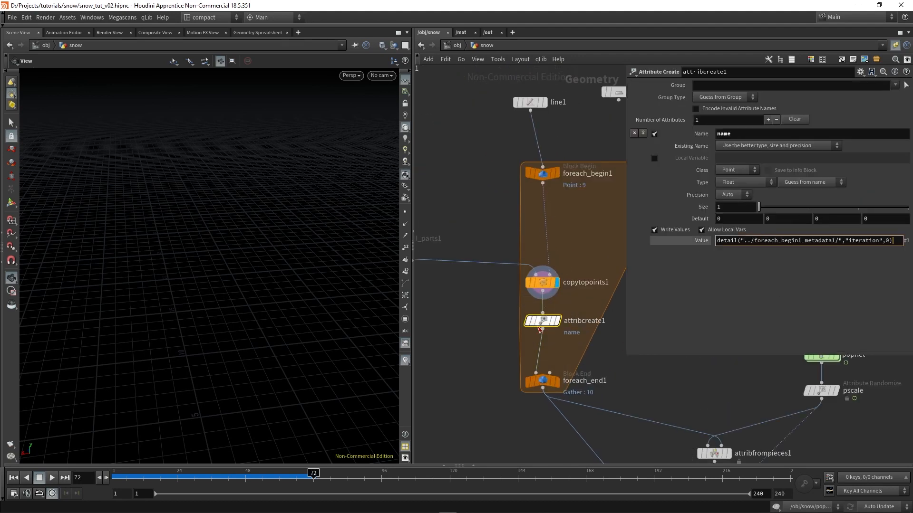
pyautogui.press('Return')
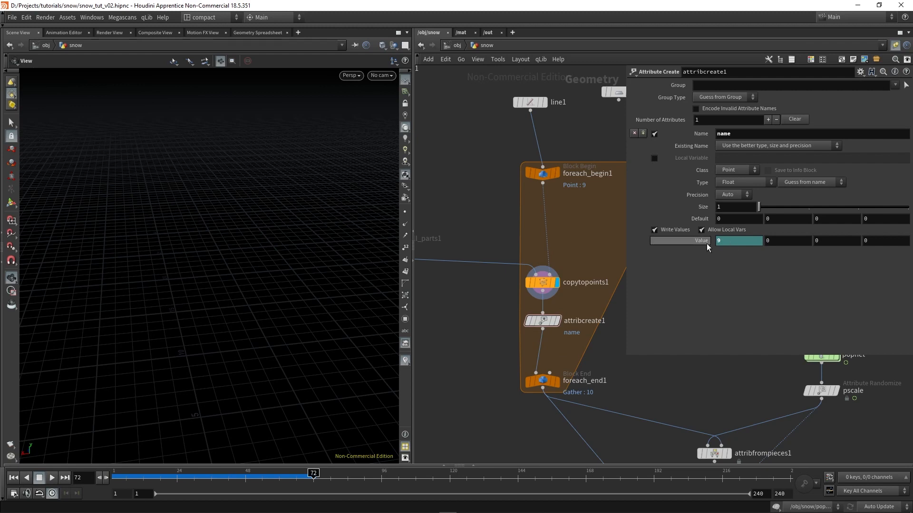
# Display attribfrompieces1 and wire its output into copytopoints2's second input in place of pscale
pyautogui.moveTo(616, 389); pyautogui.dragTo(485, 307, button='middle')
pyautogui.moveTo(566, 307); pyautogui.dragTo(614, 400)
pyautogui.moveTo(642, 420); pyautogui.dragTo(549, 341, button='middle')
pyautogui.scroll(-2, 549, 342)
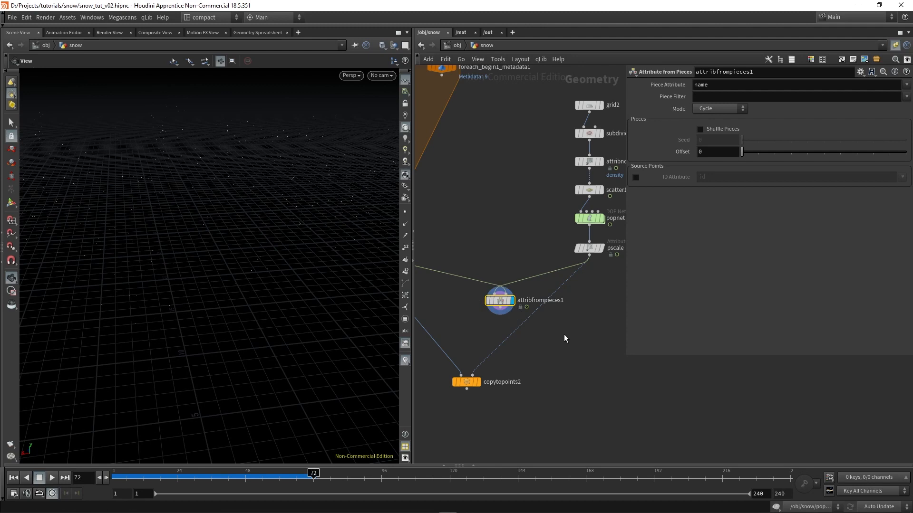
pyautogui.moveTo(535, 332); pyautogui.dragTo(570, 330, button='middle')
pyautogui.scroll(1, 559, 327)
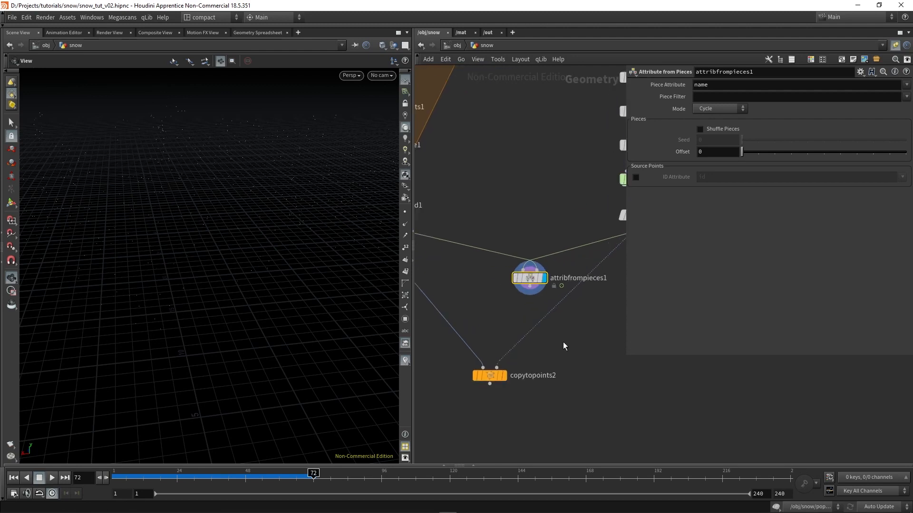
pyautogui.click(544, 325)
pyautogui.click(531, 293)
# Enable the Piece Attribute on copytopoints2, set it to name, and display the node's copied snowflakes
pyautogui.moveTo(523, 347); pyautogui.dragTo(454, 423)
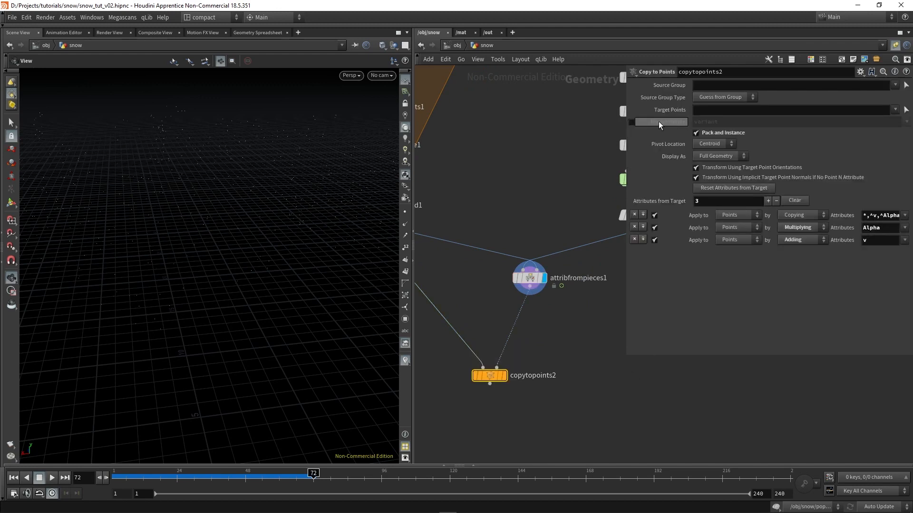
pyautogui.click(631, 123)
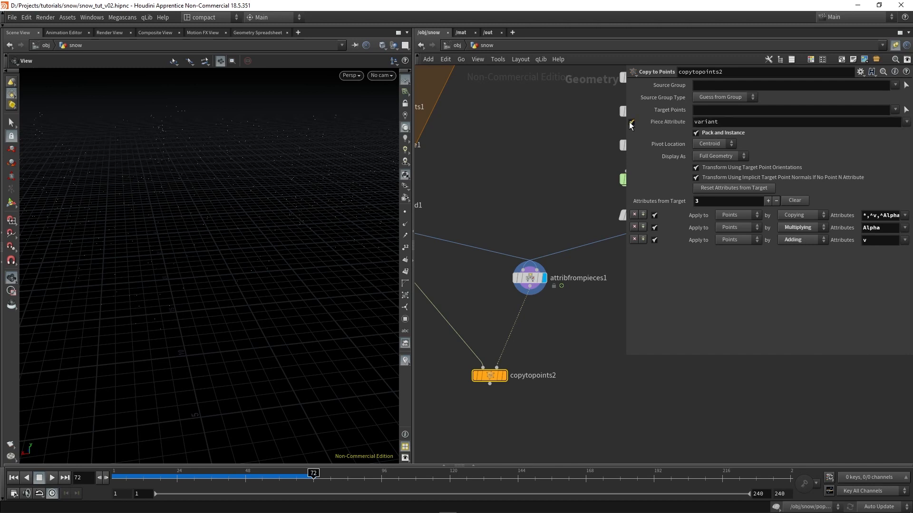
pyautogui.doubleClick(738, 125)
pyautogui.write('name')
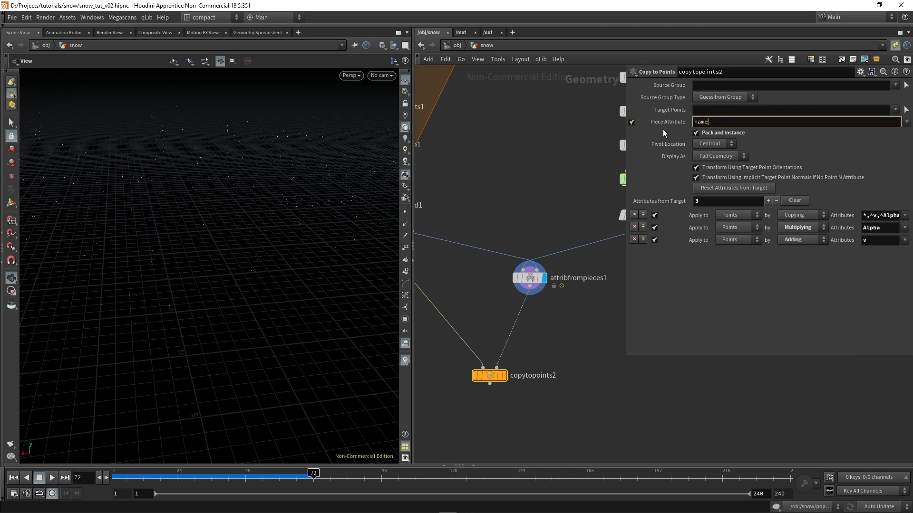
pyautogui.press('Return')
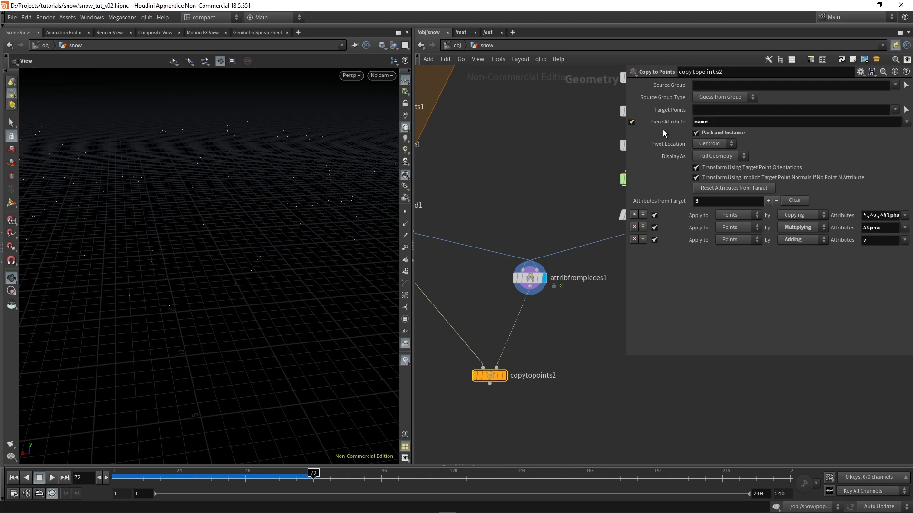
pyautogui.click(503, 376)
pyautogui.moveTo(179, 226); pyautogui.dragTo(314, 209, button='right')
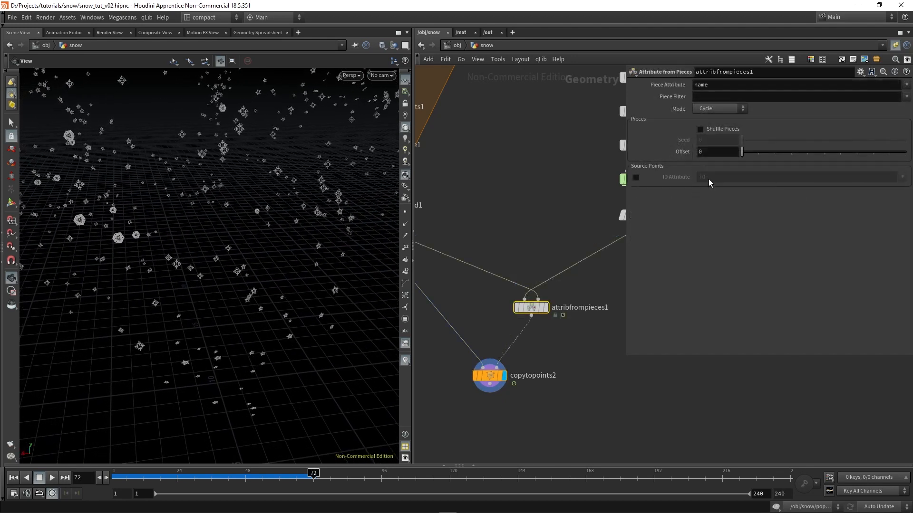
# Set attribfrompieces1 to Random mode with shuffled pieces and shuffle seed 6, and enable its source-point ID Attribute
pyautogui.click(724, 131)
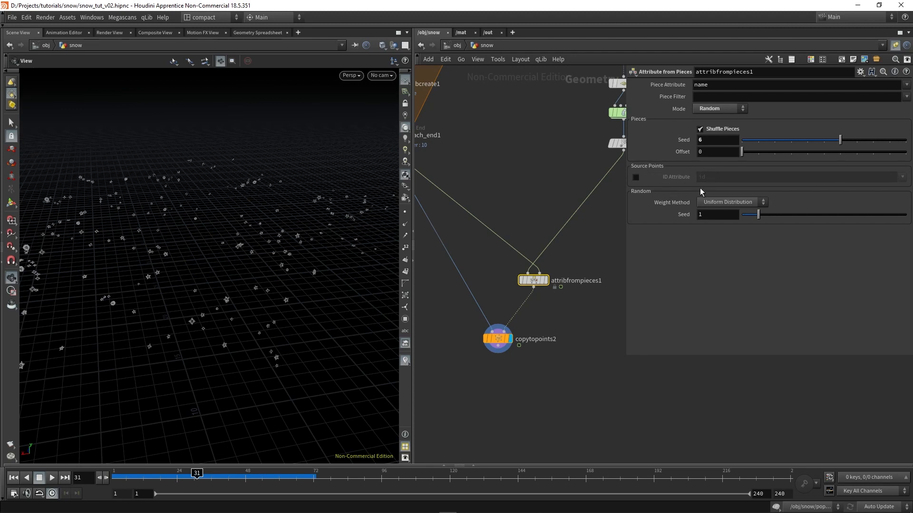
pyautogui.click(636, 178)
# Return the timeline to frame 1 and go inside popnet to the source_first_input POP Source settings
pyautogui.moveTo(575, 144); pyautogui.dragTo(522, 179, button='middle')
pyautogui.moveTo(589, 142); pyautogui.dragTo(600, 138)
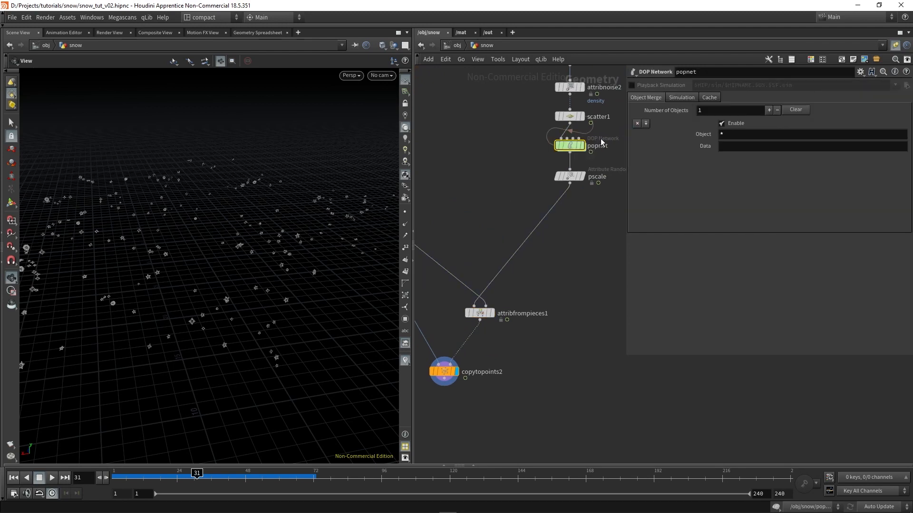
pyautogui.click(16, 479)
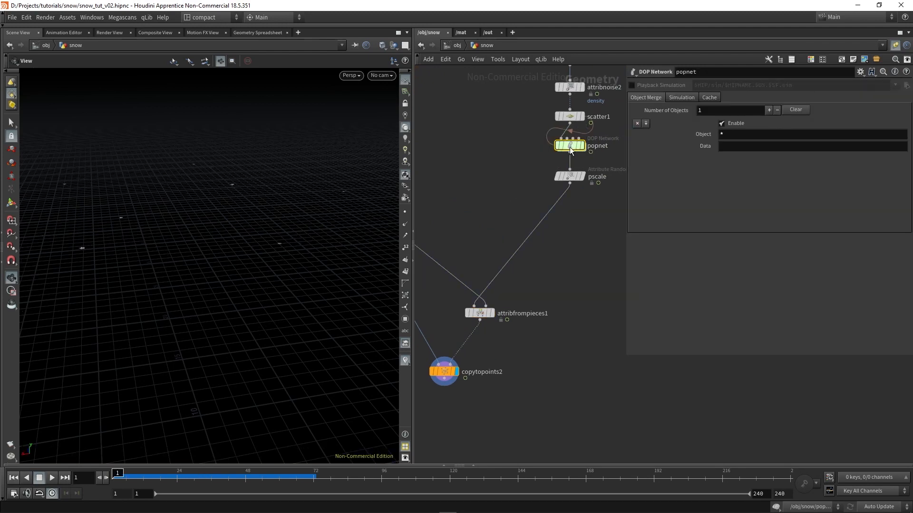
pyautogui.doubleClick(569, 146)
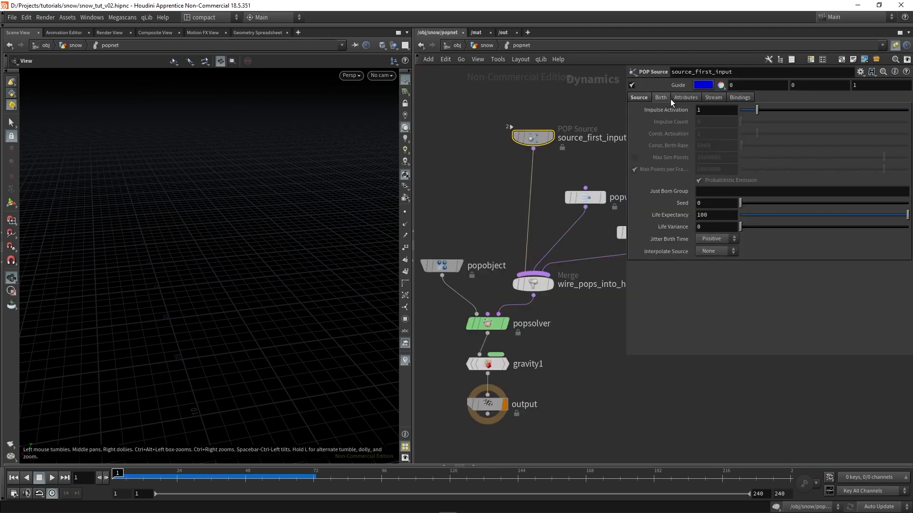
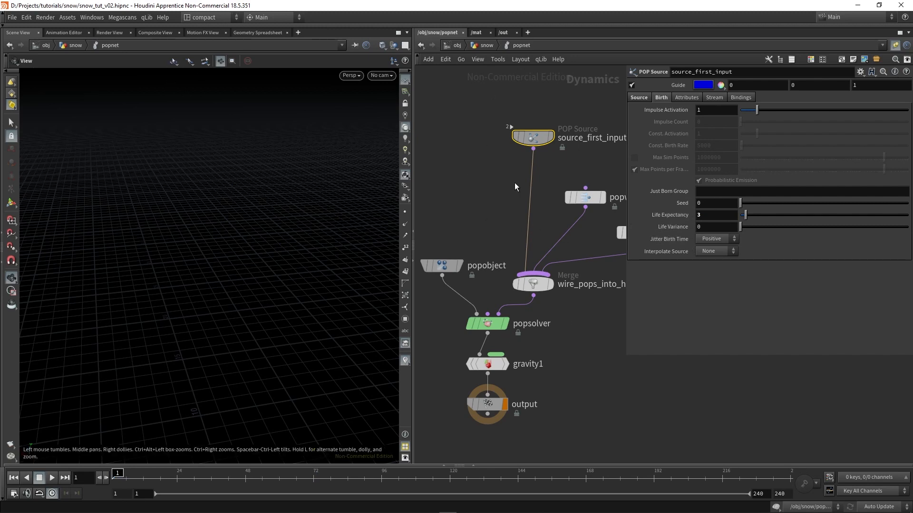
# Return to the snow network and check attribfrompieces1's ID Attribute against popnet's point attributes
pyautogui.click(485, 49)
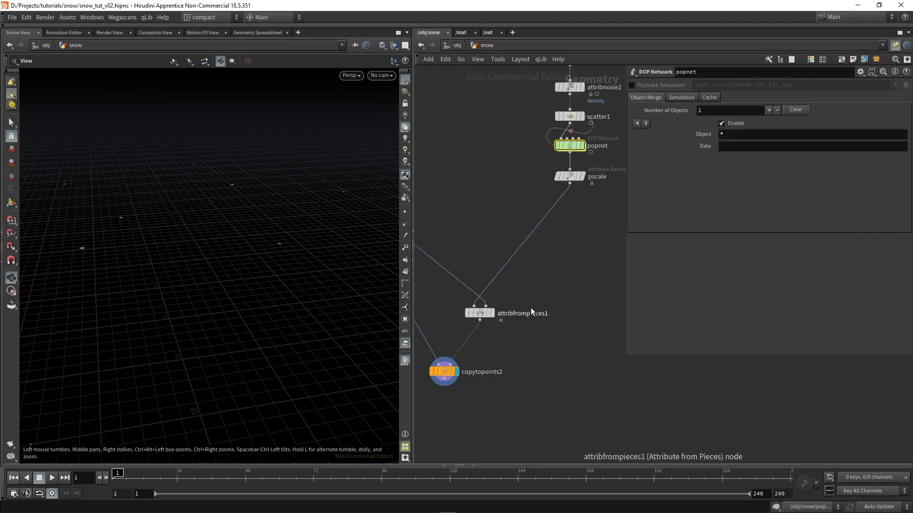
pyautogui.moveTo(530, 307); pyautogui.dragTo(546, 297, button='middle')
pyautogui.click(495, 303)
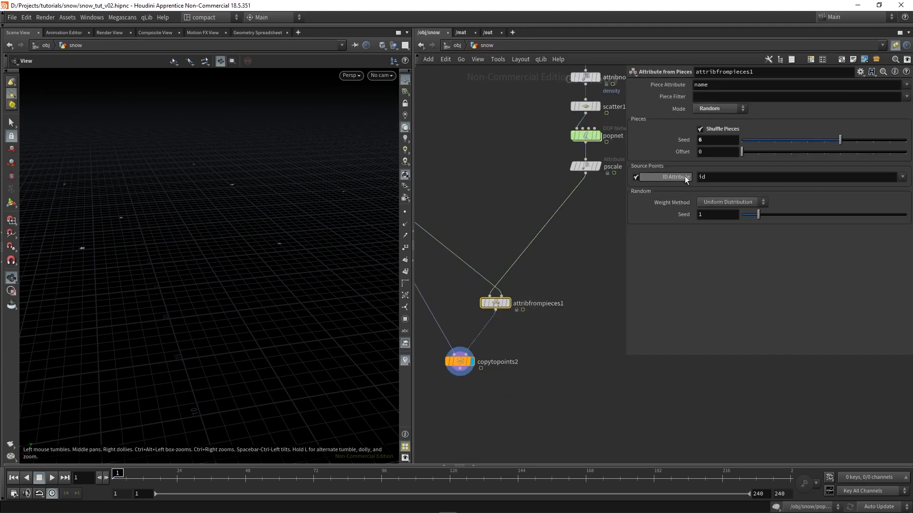
pyautogui.middleClick(589, 135)
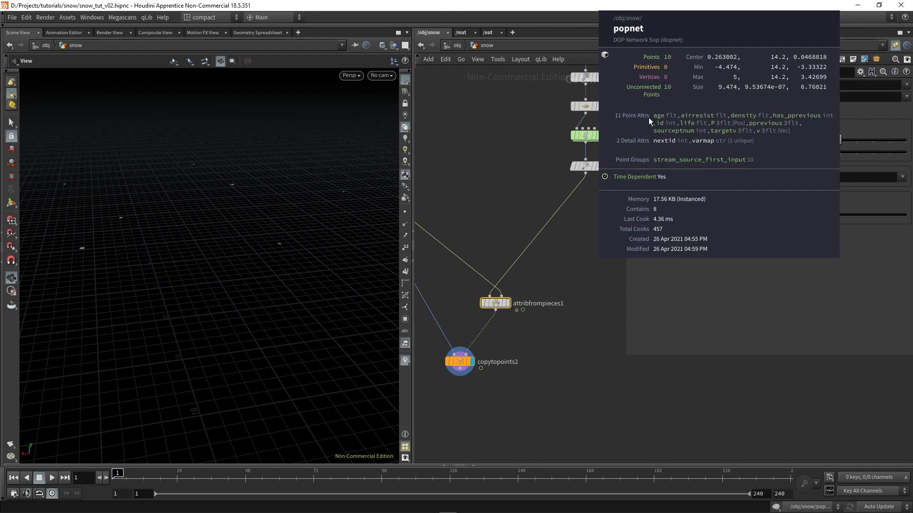
# Enable the Seed Attribute id on the pscale Attribute Randomize node and view the snowflakes at frame 27
pyautogui.moveTo(608, 214); pyautogui.dragTo(578, 168)
pyautogui.moveTo(607, 216); pyautogui.dragTo(558, 234, button='middle')
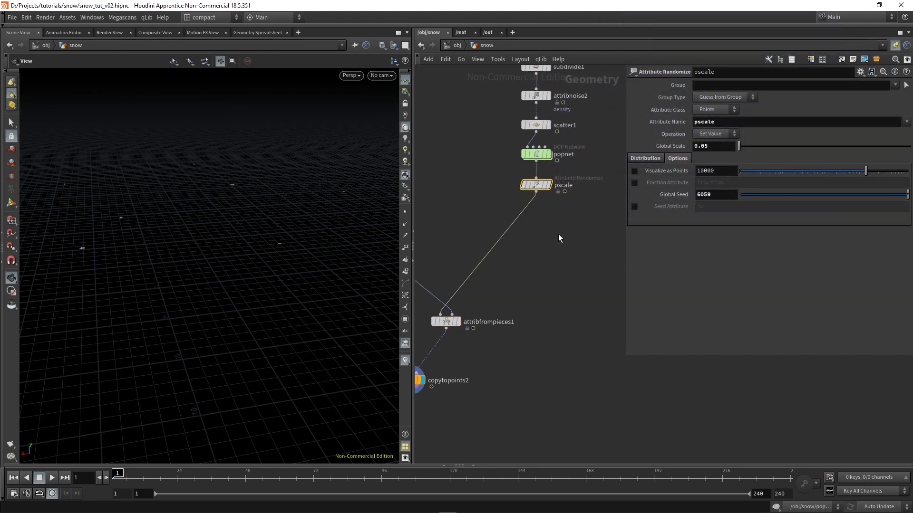
pyautogui.scroll(3, 559, 228)
pyautogui.moveTo(578, 250); pyautogui.dragTo(526, 201)
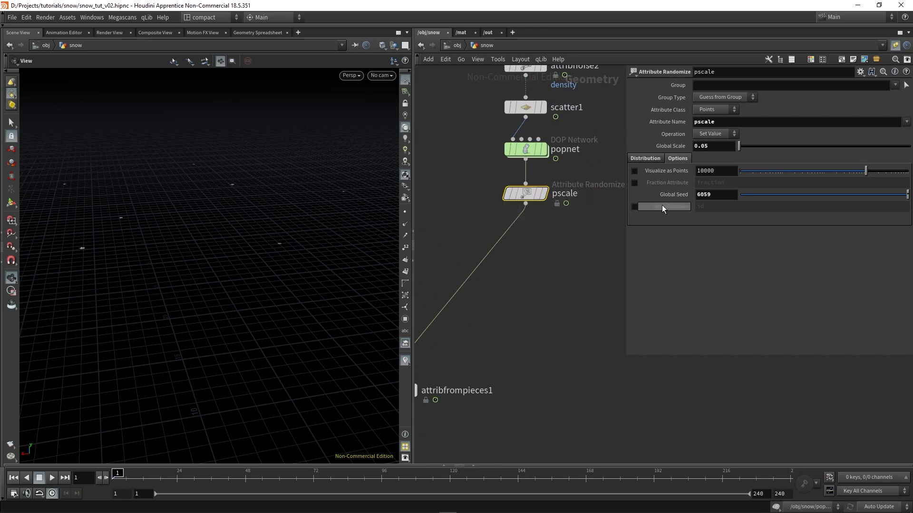
pyautogui.click(634, 206)
pyautogui.doubleClick(708, 209)
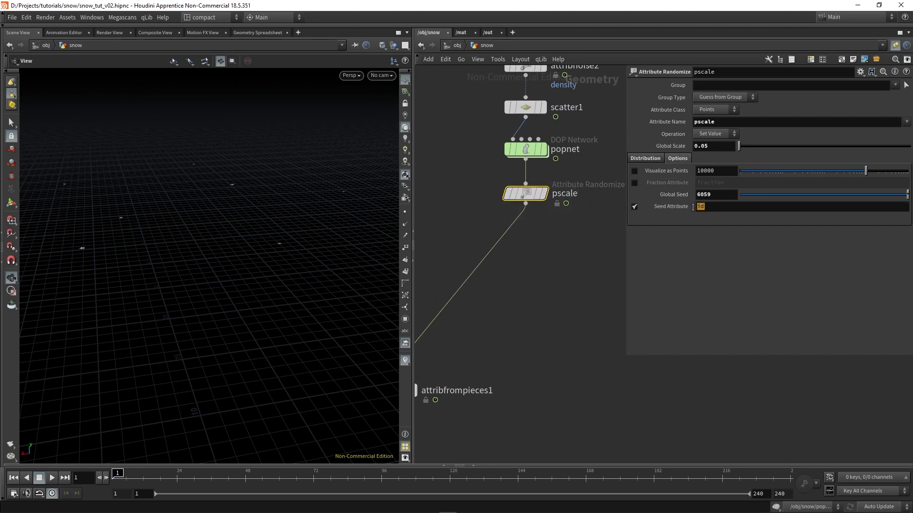
pyautogui.scroll(-3, 545, 296)
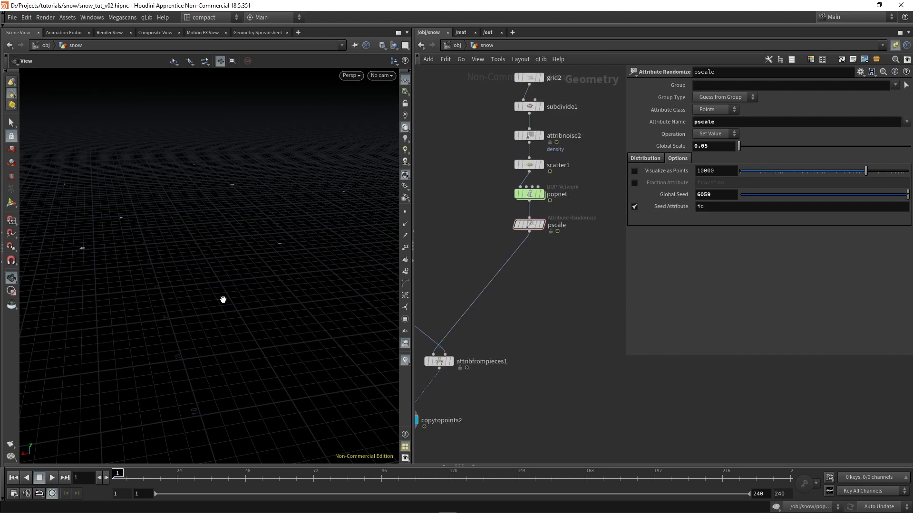
pyautogui.click(185, 478)
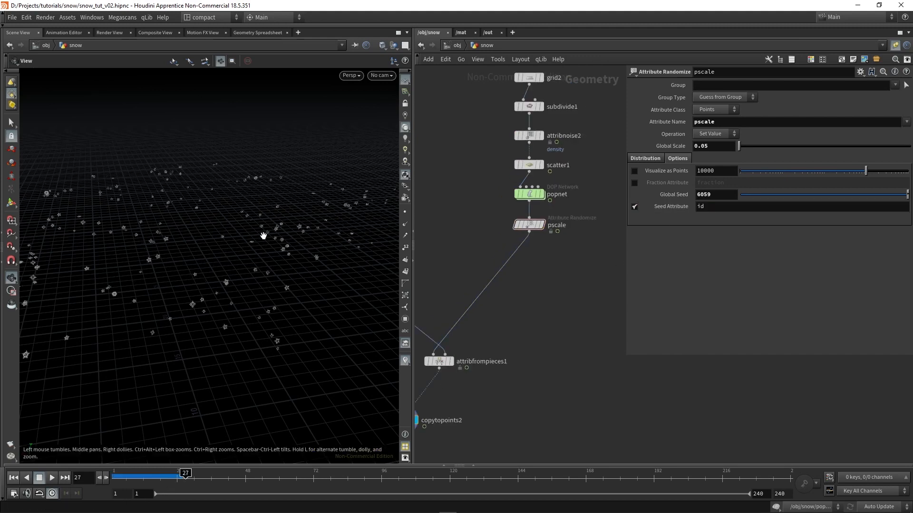
pyautogui.moveTo(280, 263); pyautogui.dragTo(275, 257, button='middle')
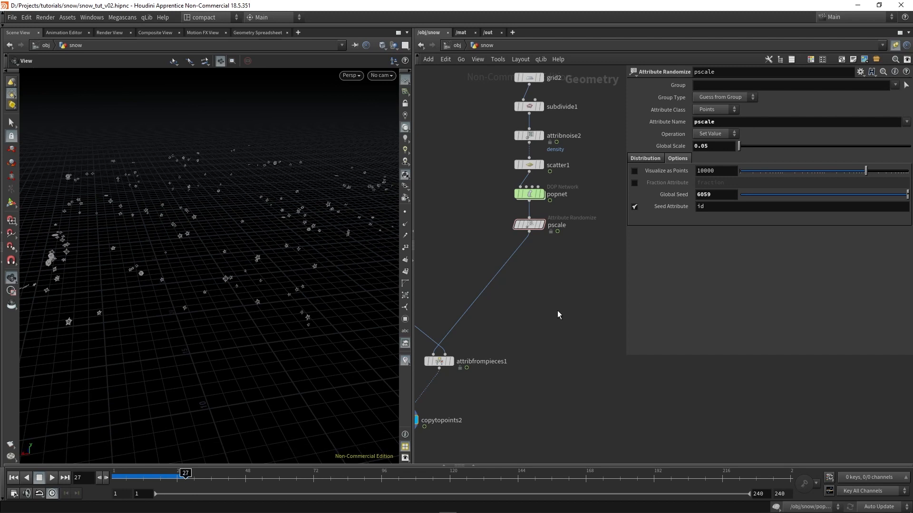
# Duplicate the pscale node below itself, name the copy n, and set its Attribute Name to N with Global Scale 1
pyautogui.scroll(2, 533, 229)
pyautogui.keyDown('alt'); pyautogui.moveTo(533, 230); pyautogui.dragTo(526, 259); pyautogui.keyUp('alt')
pyautogui.press('l')
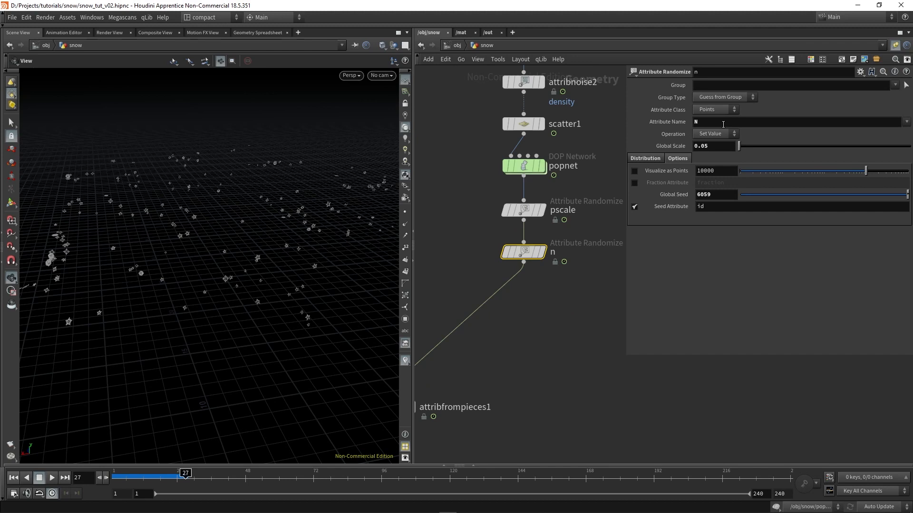
pyautogui.doubleClick(725, 122)
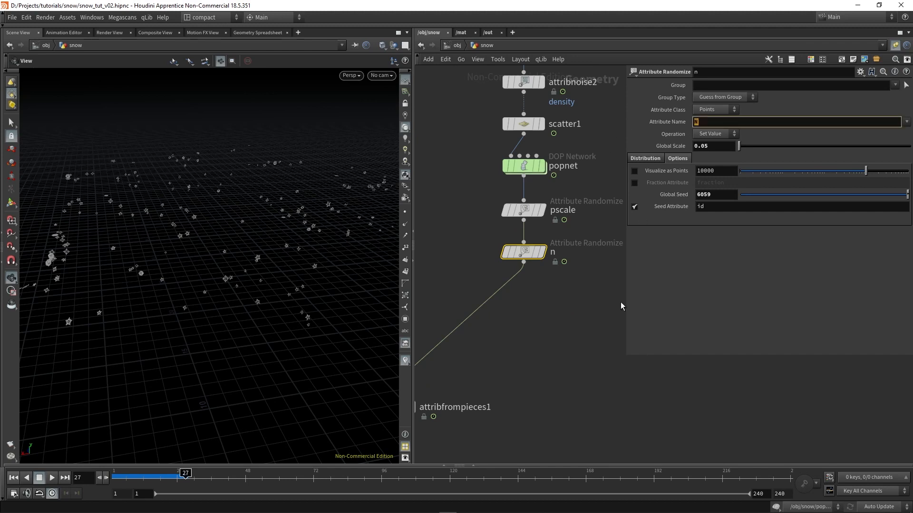
pyautogui.press('Tab')
pyautogui.write('1')
pyautogui.press('Return')
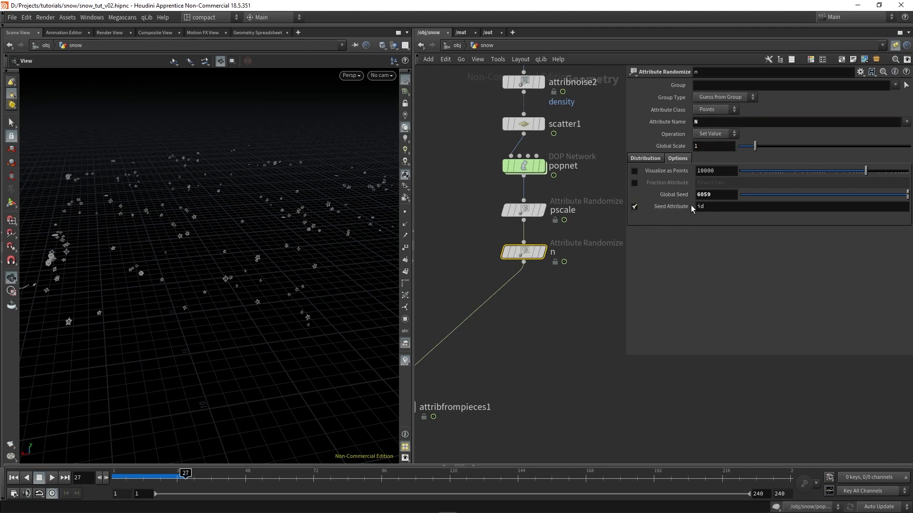
# Set the n node's random distribution to 3 dimensions and its first Min Value to 0
pyautogui.click(649, 159)
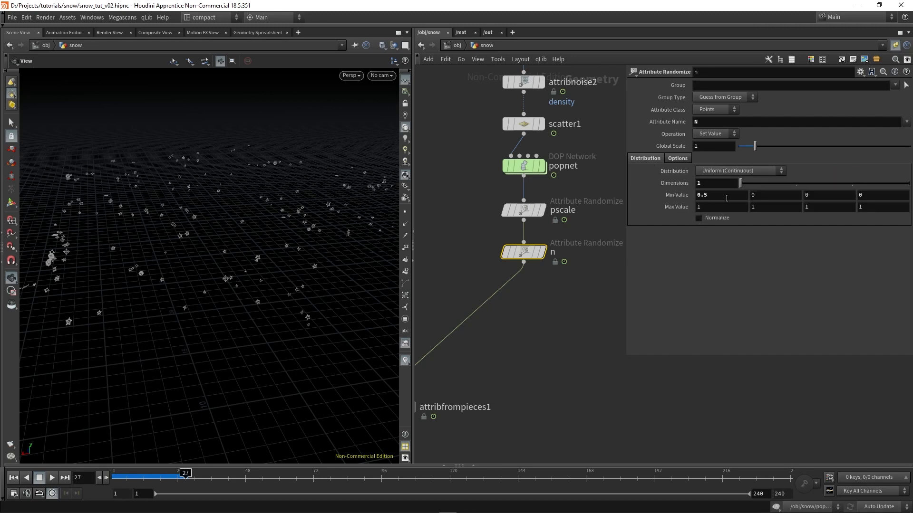
pyautogui.doubleClick(716, 184)
pyautogui.write('3')
pyautogui.press('Return')
pyautogui.moveTo(710, 205); pyautogui.dragTo(640, 216)
pyautogui.write('0')
pyautogui.press('Return')
pyautogui.click(711, 193)
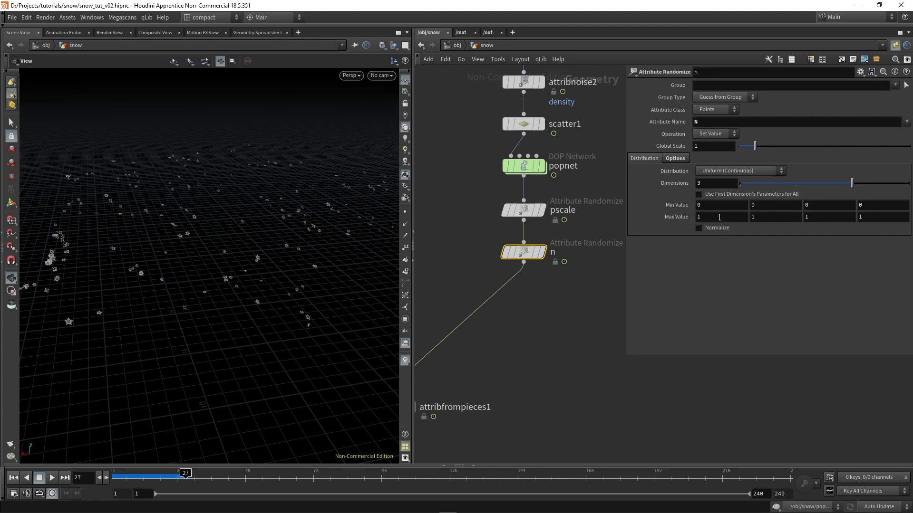
# Insert an Attribute Wrangle between n and attribfrompieces1 and rename it orient
pyautogui.scroll(-1, 571, 266)
pyautogui.moveTo(570, 266); pyautogui.dragTo(574, 235, button='middle')
pyautogui.rightClick(539, 235)
pyautogui.write('wr')
pyautogui.click(640, 61)
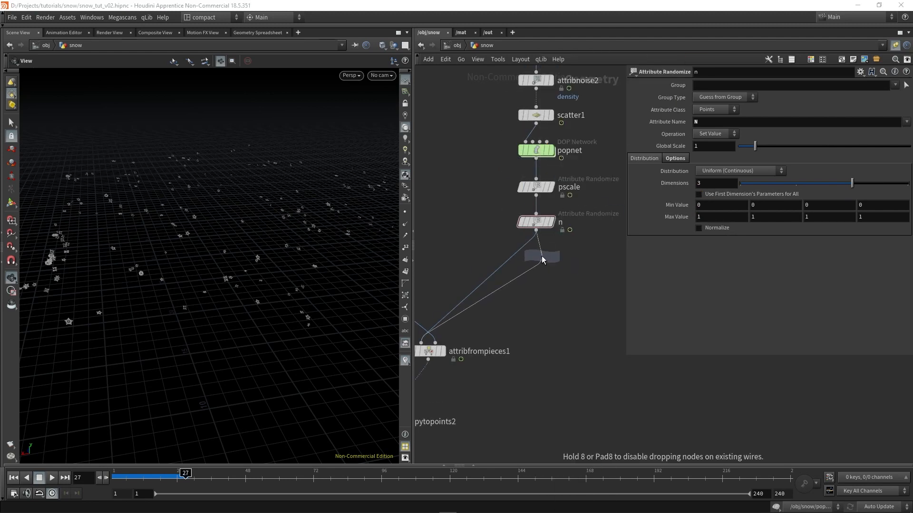
pyautogui.click(569, 267)
pyautogui.doubleClick(569, 261)
pyautogui.write('orient')
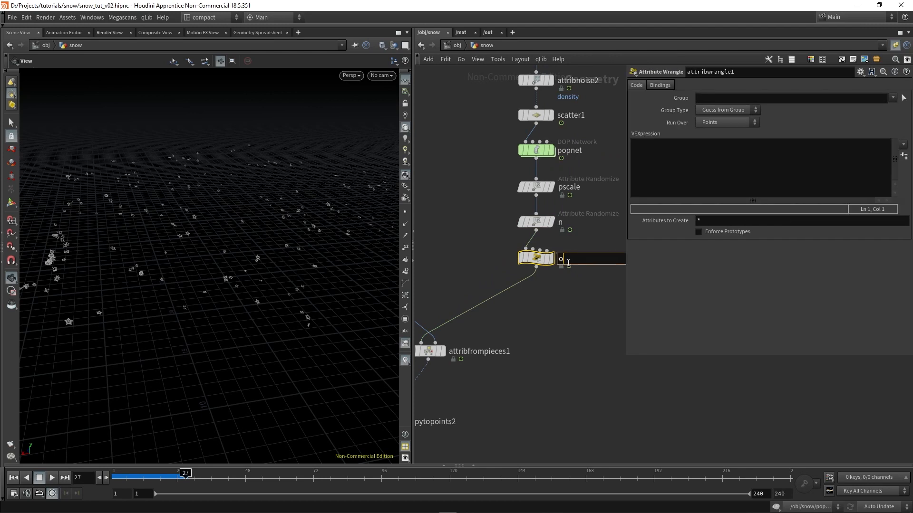
pyautogui.press('Return')
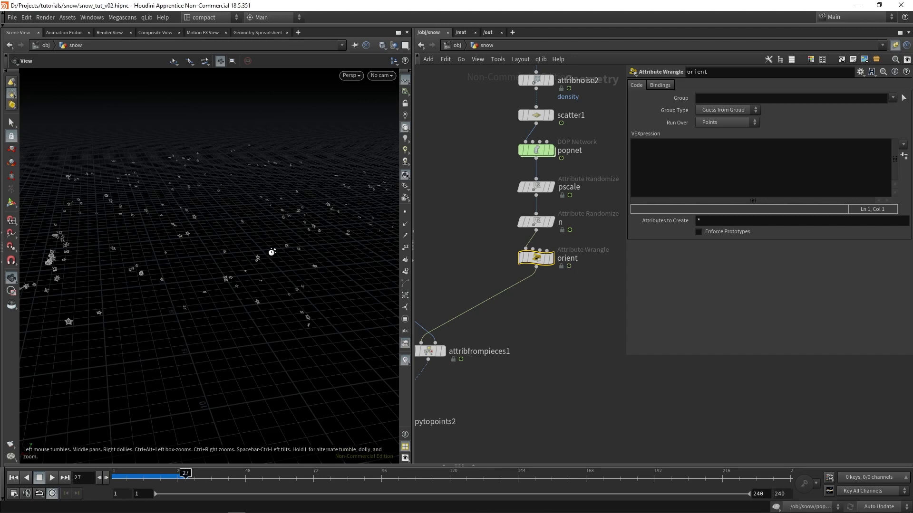
# Declare the variable "float angle;" in the orient wrangle's VEXpression
pyautogui.click(687, 171)
pyautogui.write('float angle')
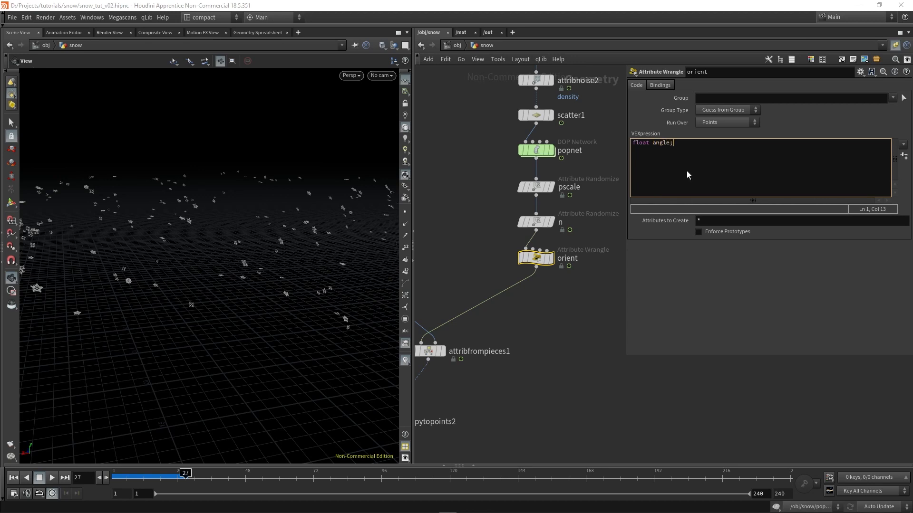
pyautogui.write(';')
pyautogui.press('Return')
pyautogui.press('Return')
pyautogui.write('an')
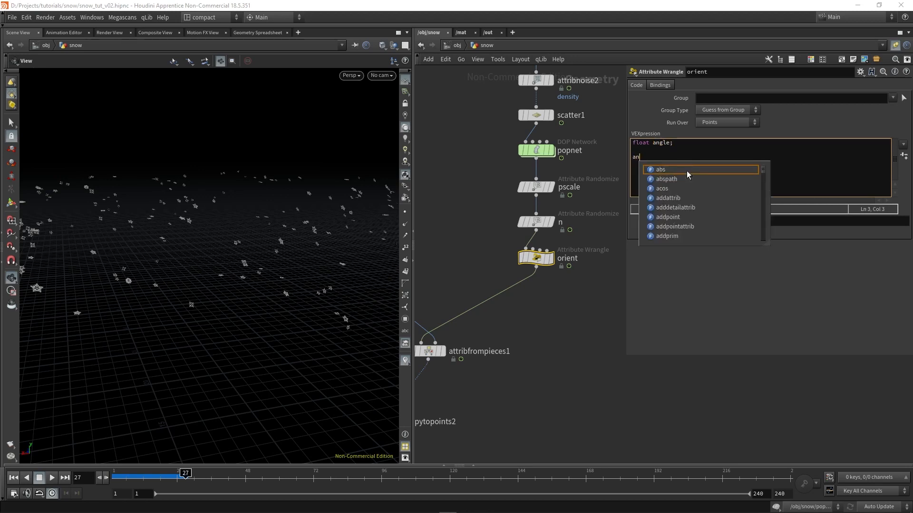
pyautogui.write('gle = ')
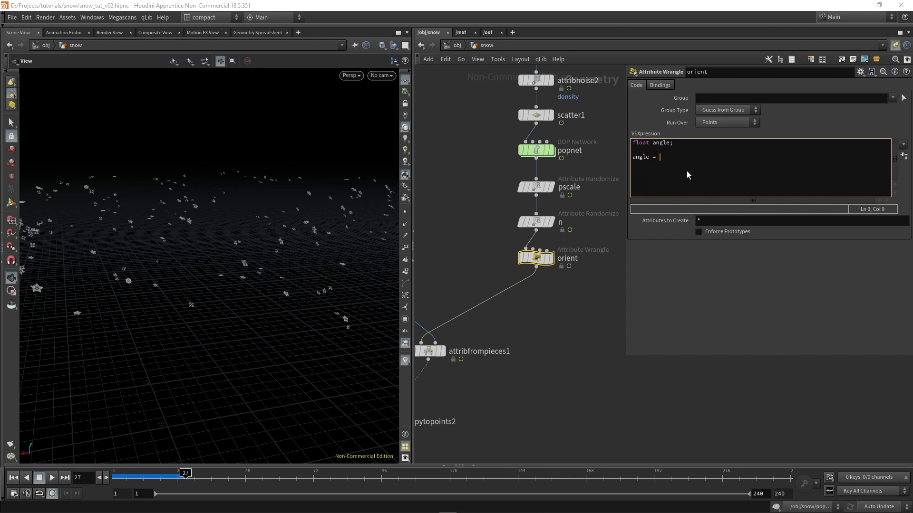
pyautogui.write('@Fra')
pyautogui.press('BackSpace')
pyautogui.write('("mult')
pyautogui.press('Left')
pyautogui.press('Left')
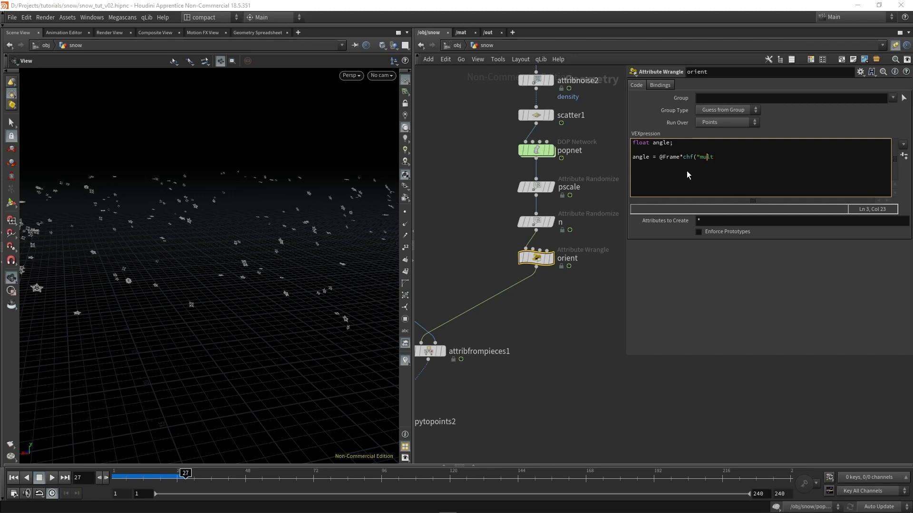
pyautogui.write('global')
pyautogui.press('Delete')
pyautogui.press('Delete')
pyautogui.press('Delete')
pyautogui.press('Delete')
pyautogui.write('_speed")*fit')
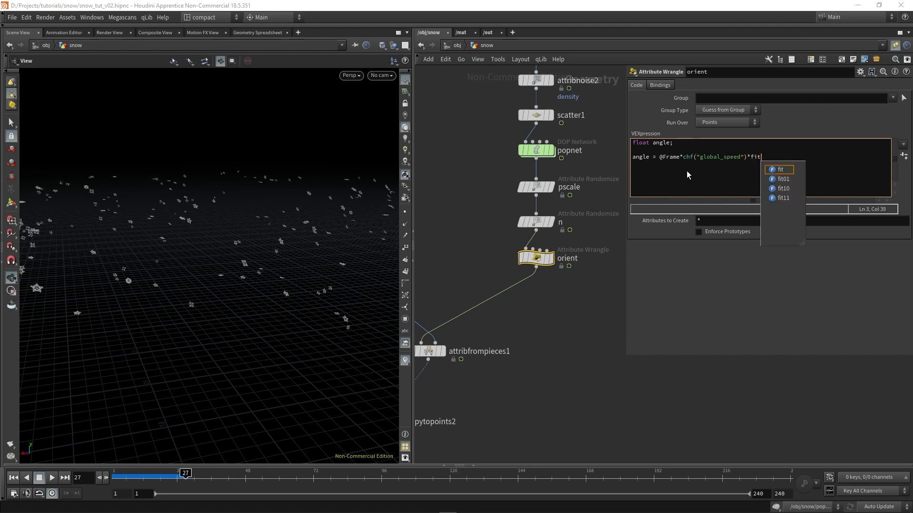
pyautogui.write('01(rand(')
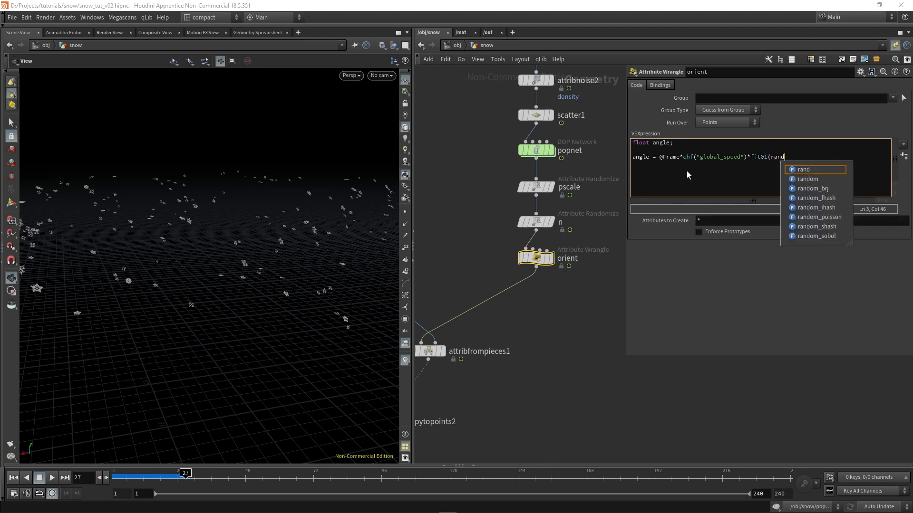
pyautogui.press('Left')
pyautogui.press('Left')
pyautogui.press('Left')
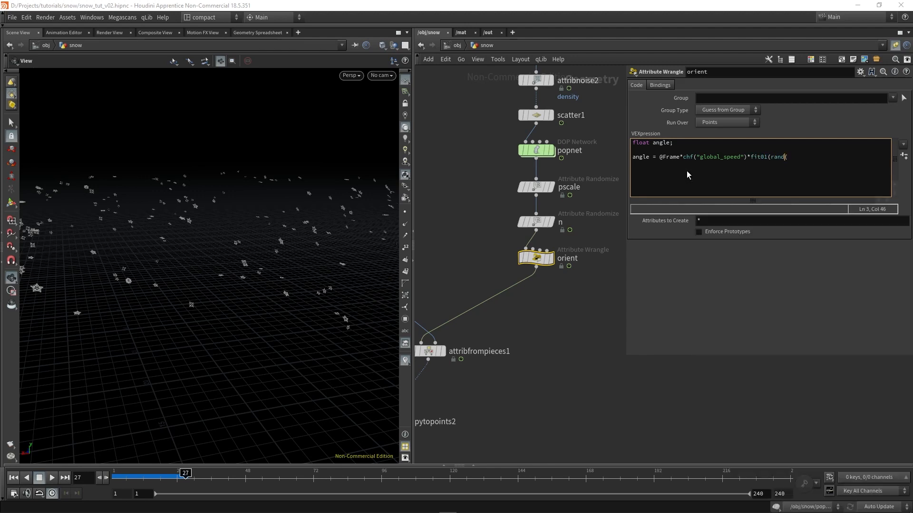
pyautogui.press('End')
pyautogui.write('@id')
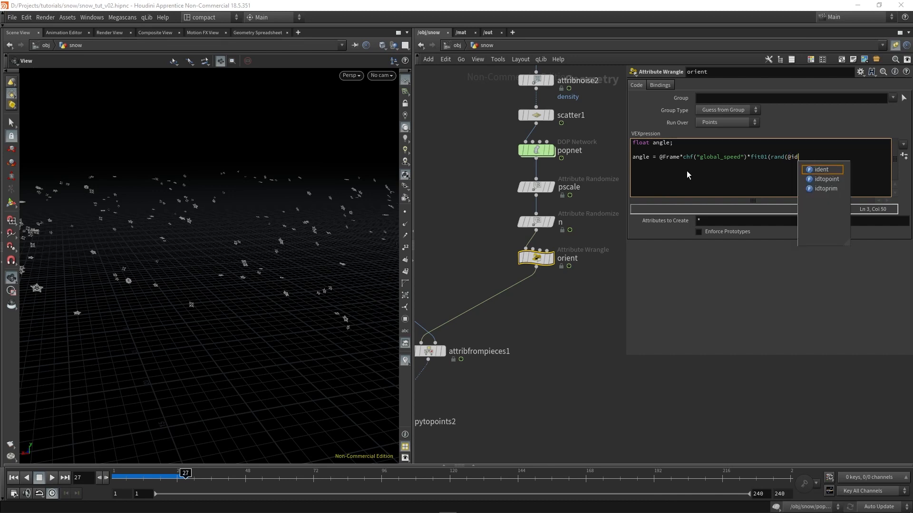
pyautogui.write(')')
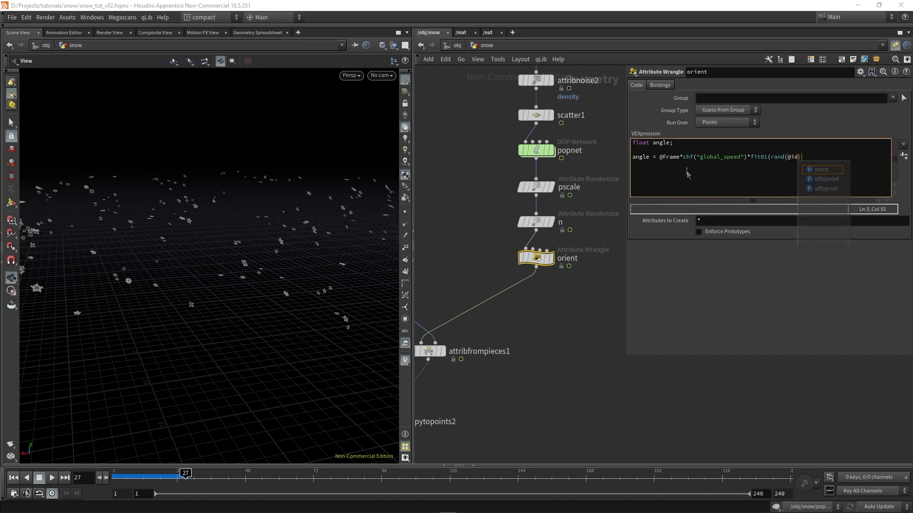
pyautogui.write(',')
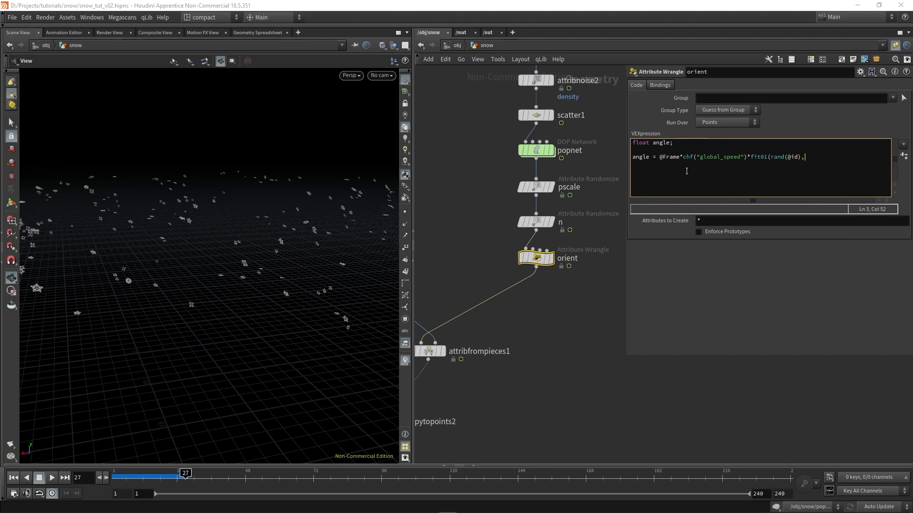
pyautogui.click(747, 157)
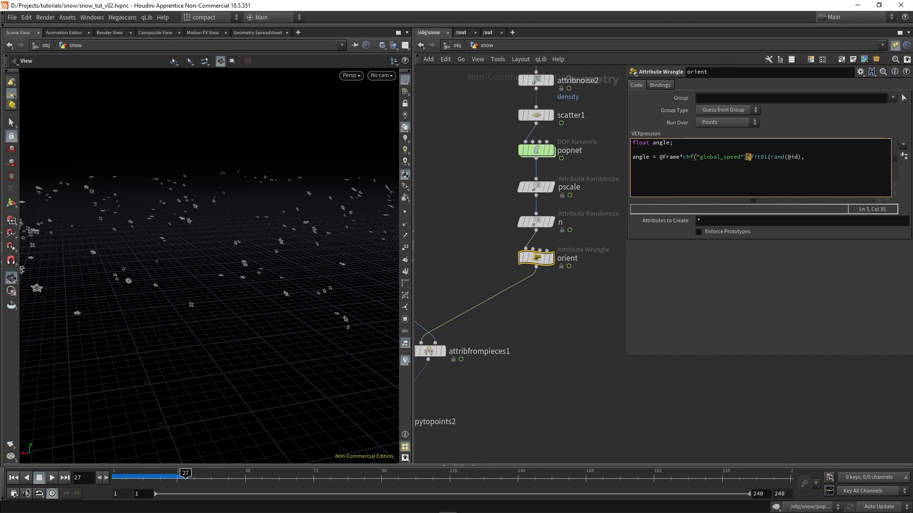
pyautogui.click(807, 158)
pyautogui.write(',1);')
# Create the Global Speed parameter from the wrangle code and set it to 0.1
pyautogui.click(904, 156)
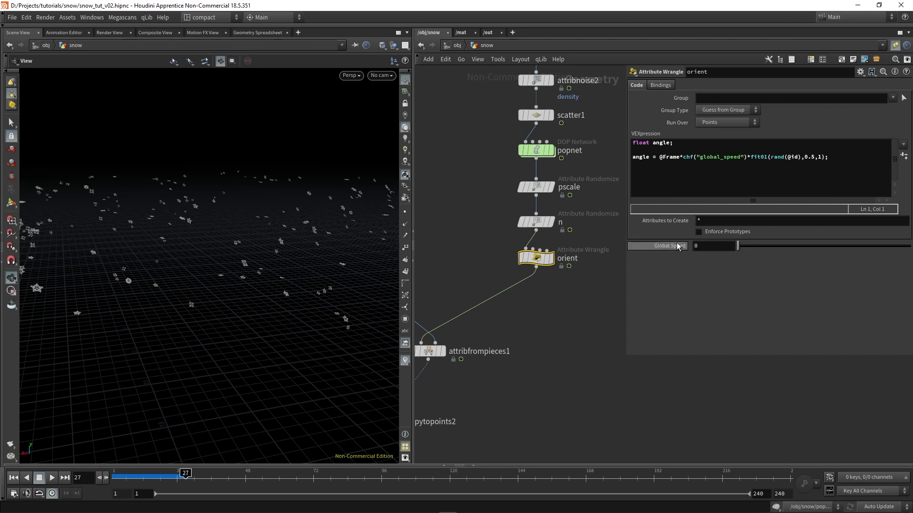
pyautogui.moveTo(682, 158); pyautogui.dragTo(755, 158)
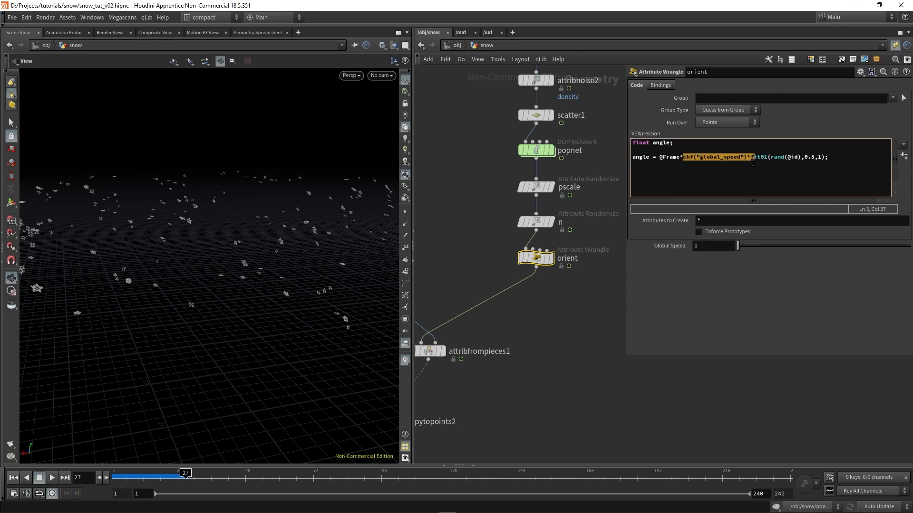
pyautogui.click(705, 246)
pyautogui.write('.1')
pyautogui.press('Return')
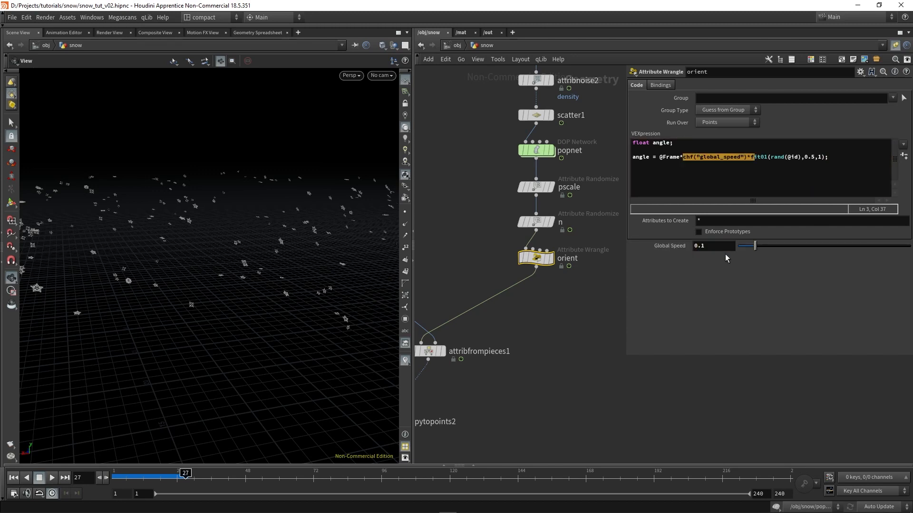
pyautogui.click(850, 170)
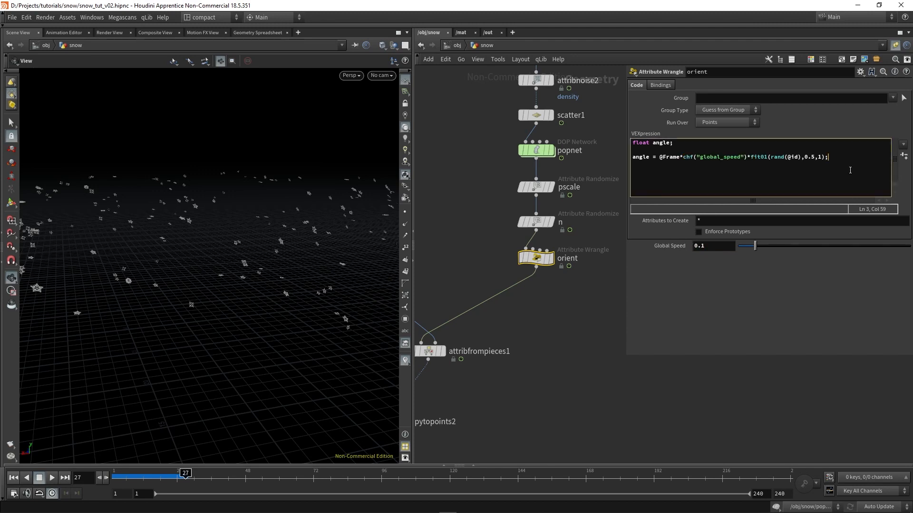
pyautogui.press('Return')
pyautogui.press('Return')
pyautogui.write('@pre')
pyautogui.press('BackSpace')
pyautogui.press('BackSpace')
pyautogui.press('BackSpace')
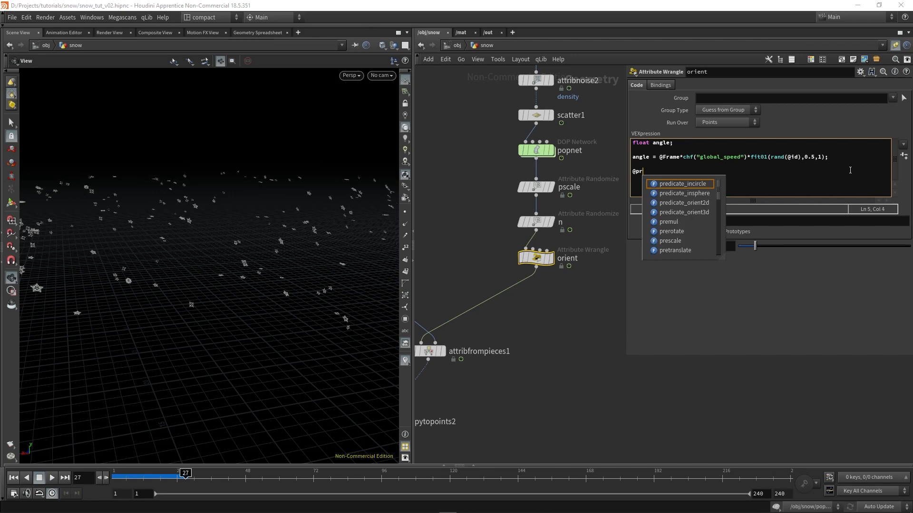
pyautogui.write('or')
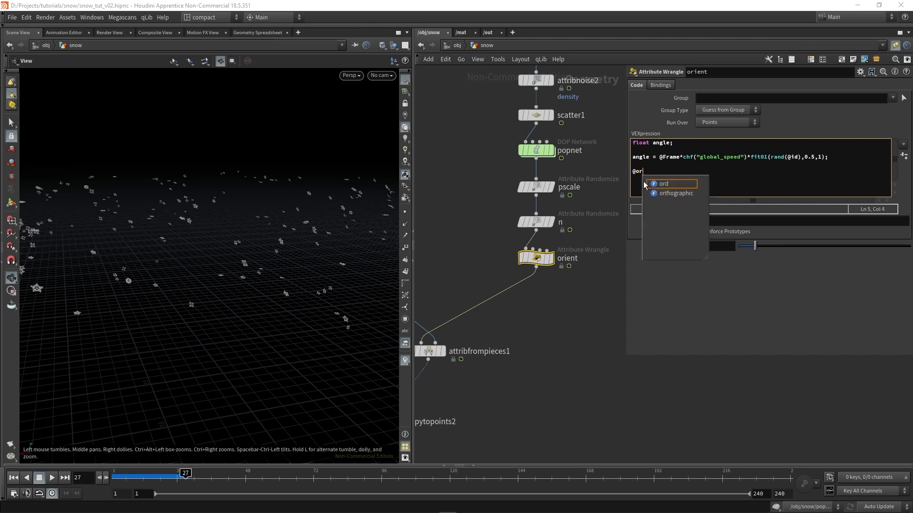
pyautogui.write('ient')
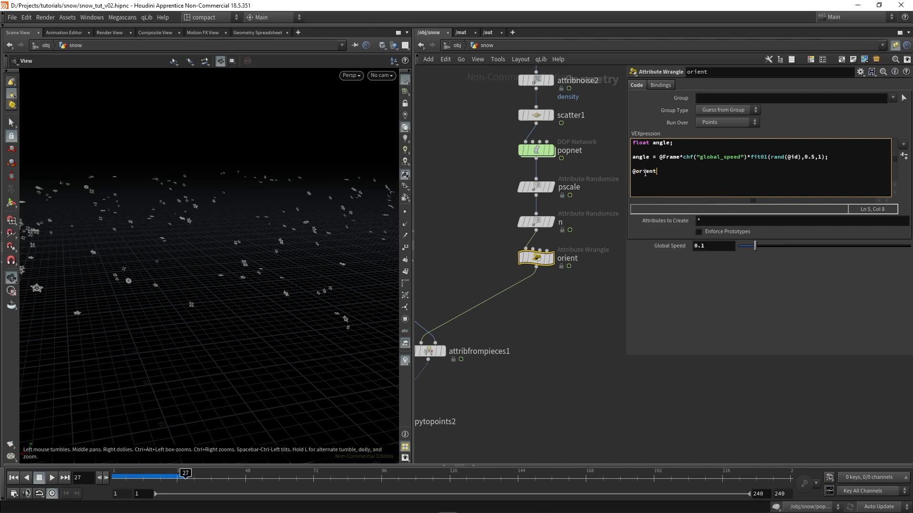
pyautogui.write(' = q')
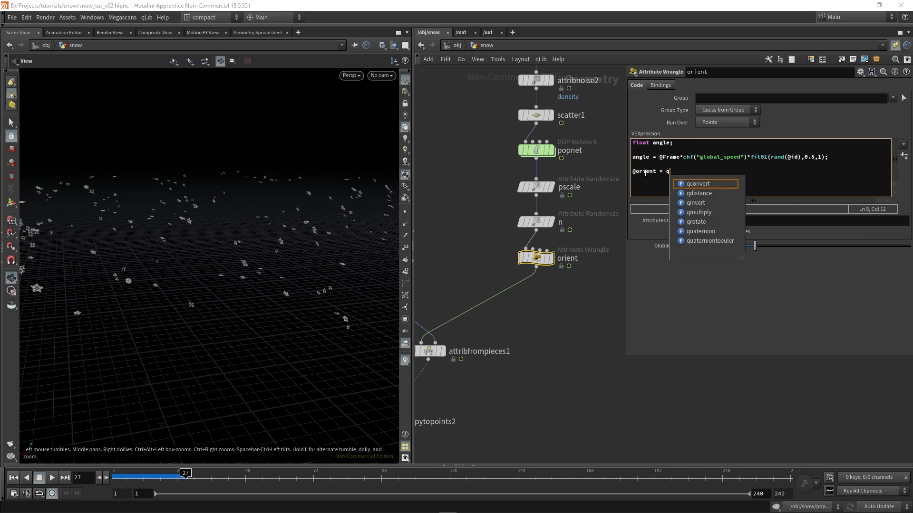
pyautogui.write('uat')
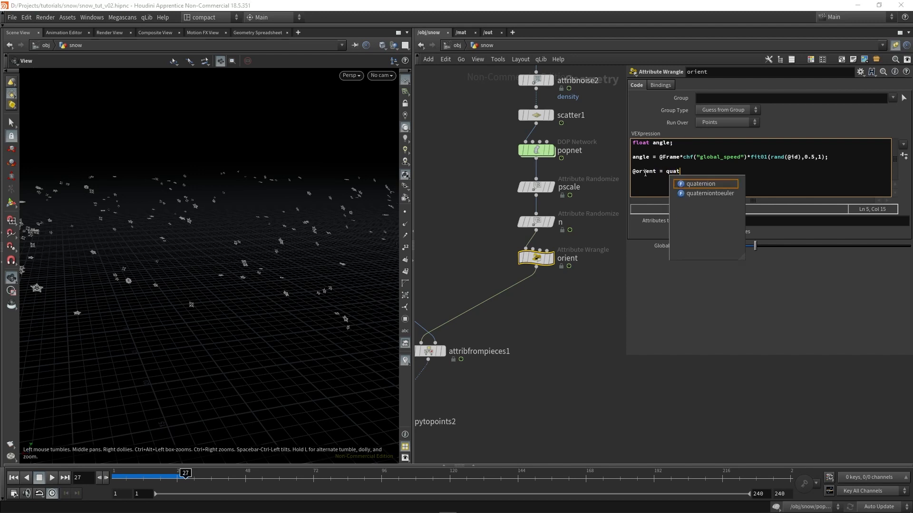
pyautogui.write('ernion(')
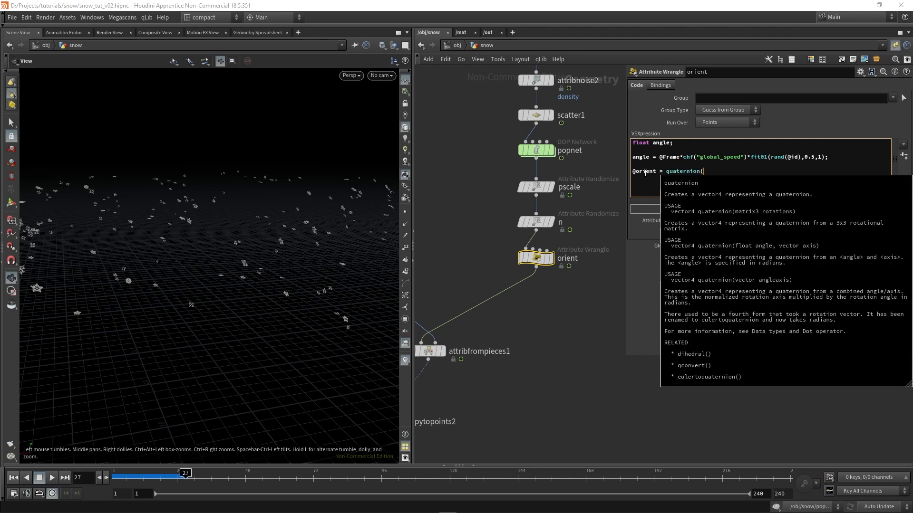
pyautogui.write('angle')
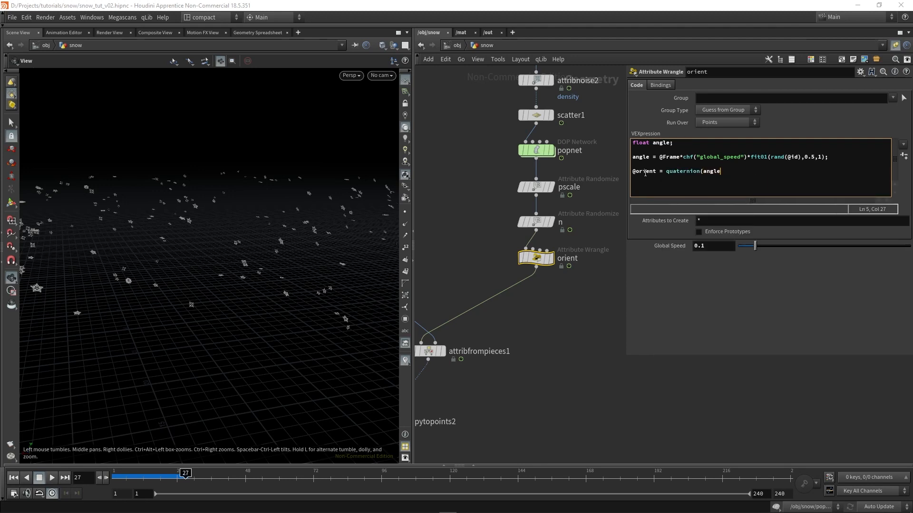
pyautogui.write(',')
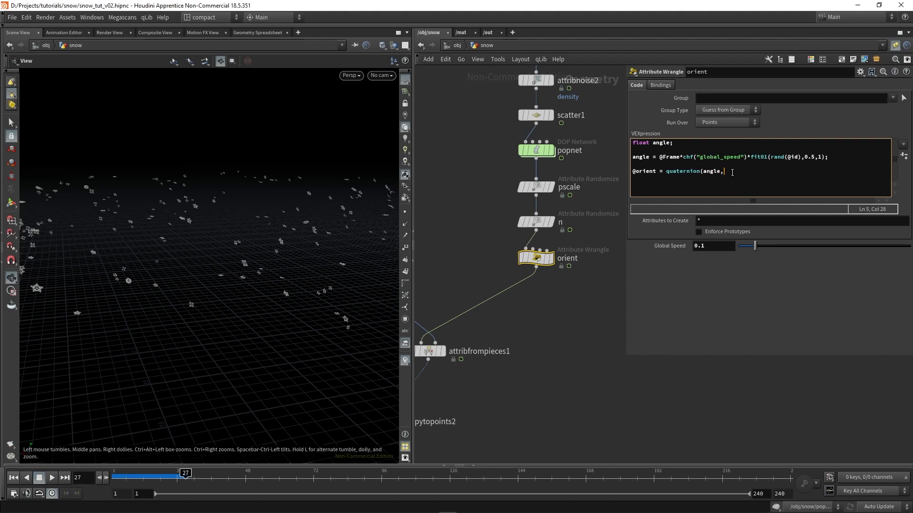
pyautogui.write('v@N);')
# Add the line v@up = v@N; below the quaternion assignment in the orient wrangle
pyautogui.press('Return')
pyautogui.press('Return')
pyautogui.write('v@')
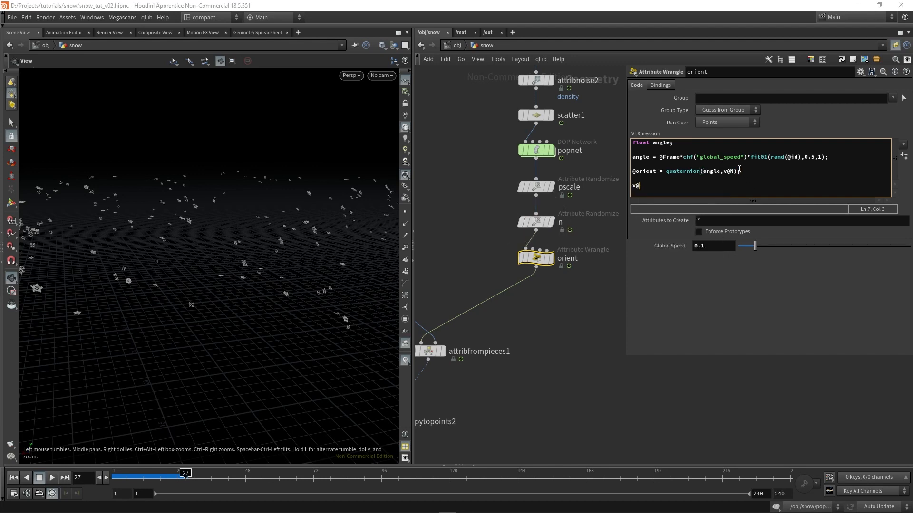
pyautogui.write('up')
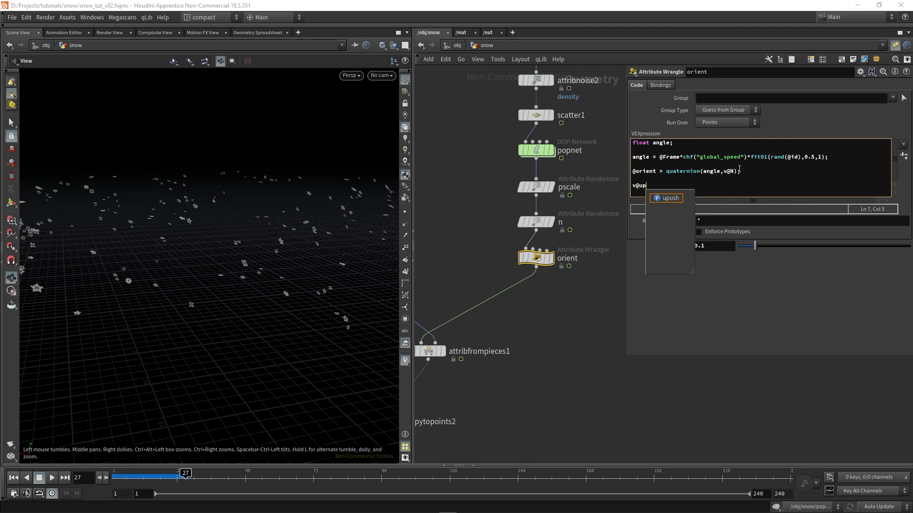
pyautogui.write(' = ')
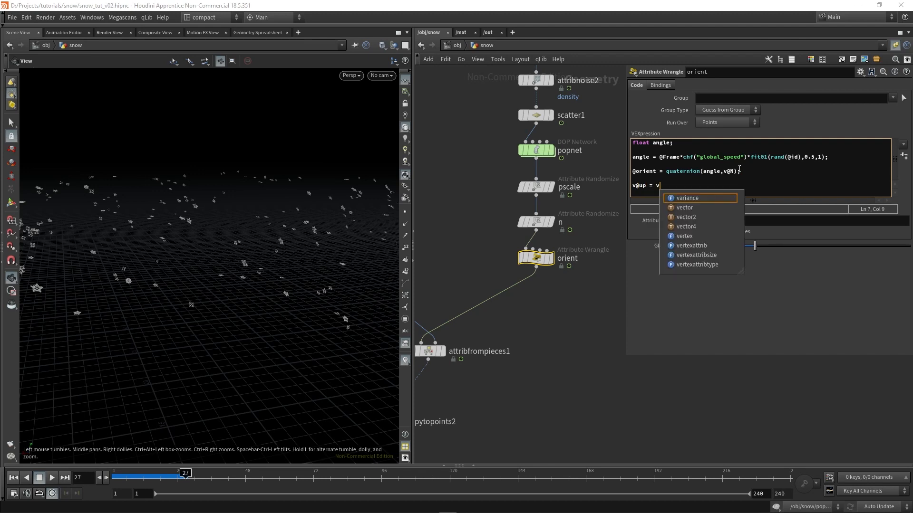
pyautogui.write('v@N;')
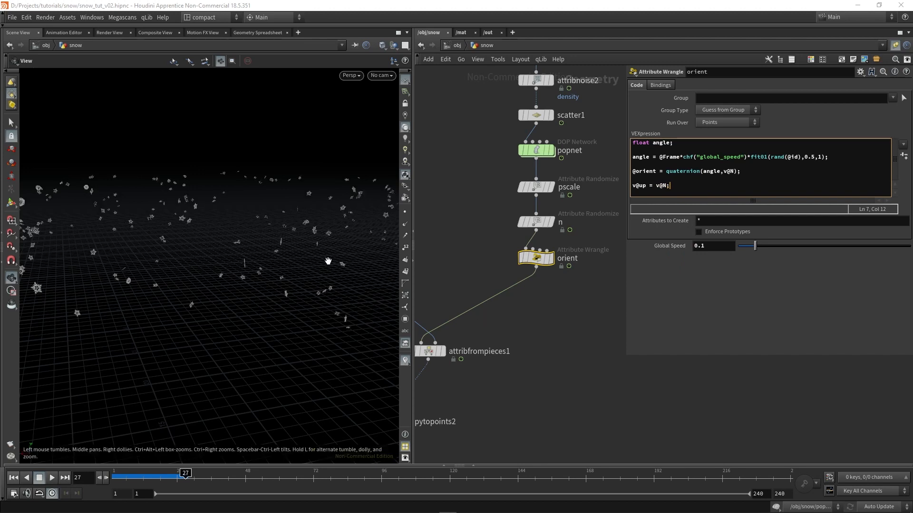
# Scrub forward through the timeline and play the snowfall to check how the flakes rotate over time
pyautogui.moveTo(234, 251); pyautogui.dragTo(225, 241, button='right')
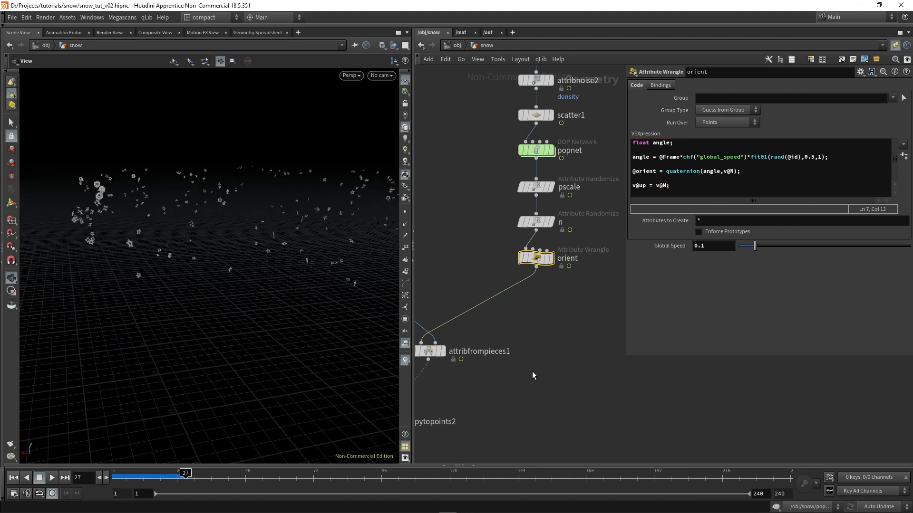
pyautogui.scroll(-3, 533, 374)
pyautogui.moveTo(503, 411); pyautogui.dragTo(538, 355, button='middle')
pyautogui.moveTo(185, 474); pyautogui.dragTo(277, 472)
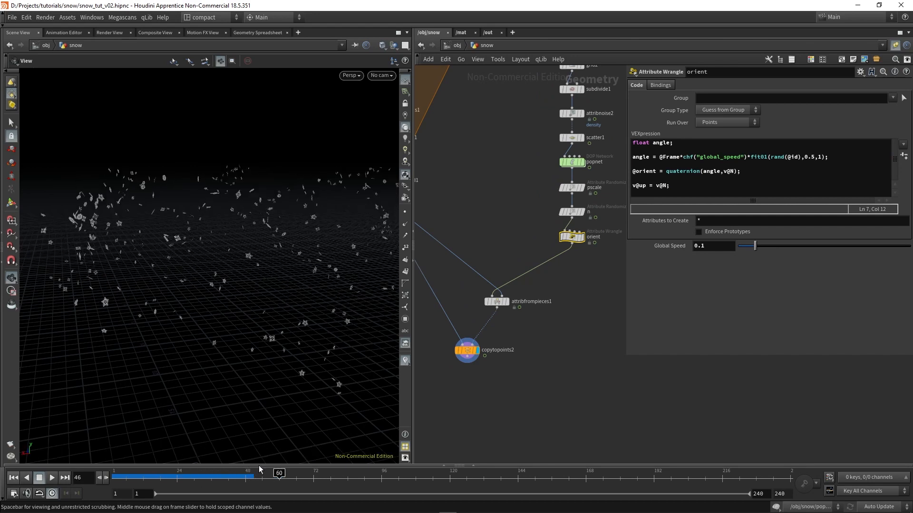
pyautogui.click(51, 477)
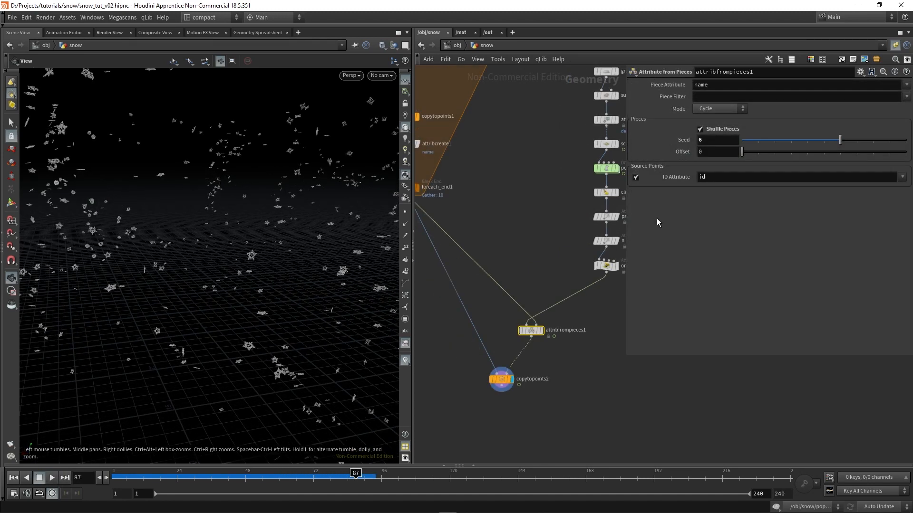
# Set the mode of the attribfrompieces1 node to Random
pyautogui.click(720, 109)
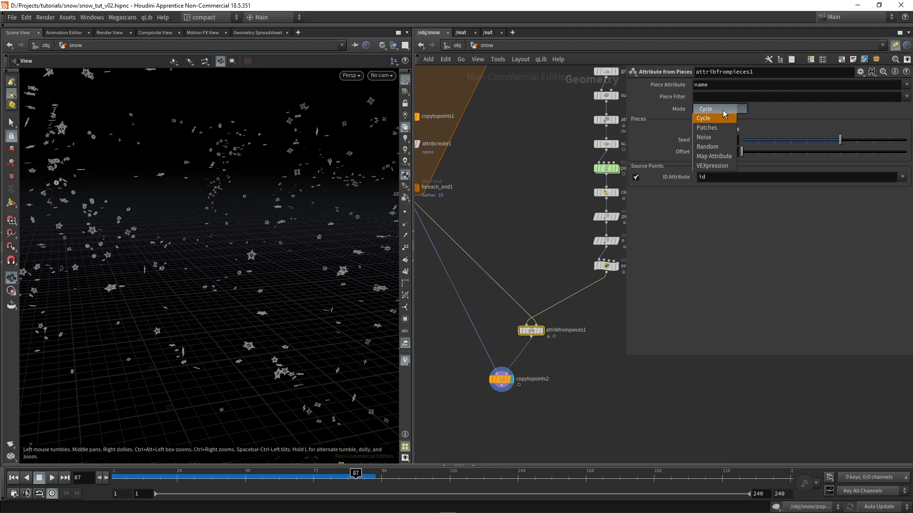
pyautogui.click(709, 147)
pyautogui.scroll(2, 513, 335)
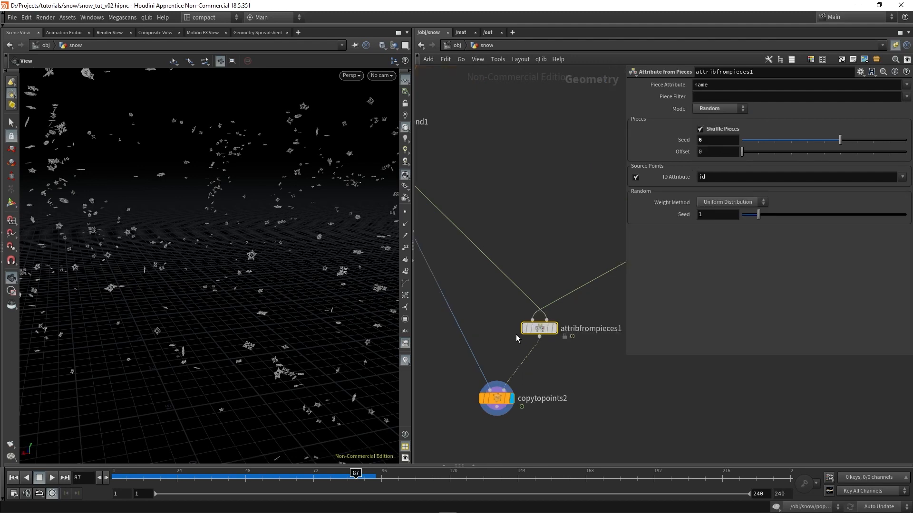
# Step back and forth between frames 86 and 87 to check whether each particle keeps its snowflake variation
pyautogui.press('Left')
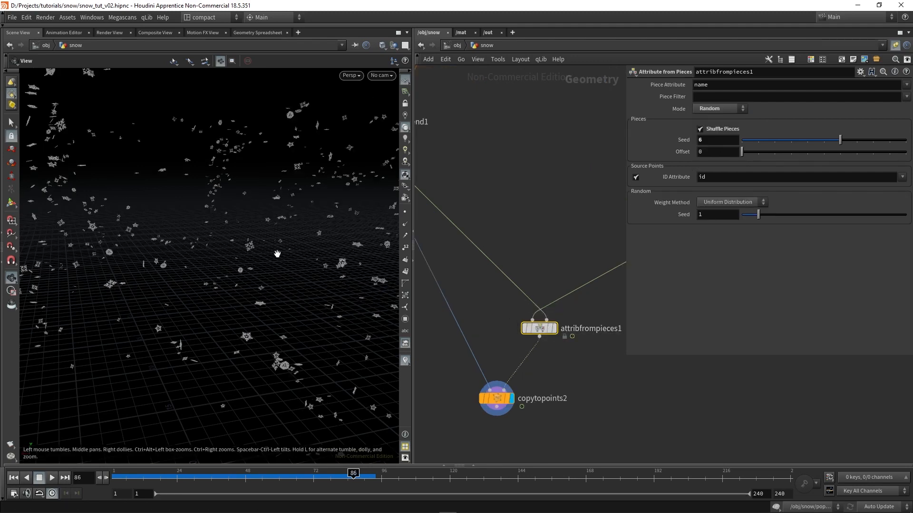
pyautogui.press('Right')
pyautogui.press('Left')
pyautogui.press('Right')
pyautogui.press('Left')
pyautogui.press('Right')
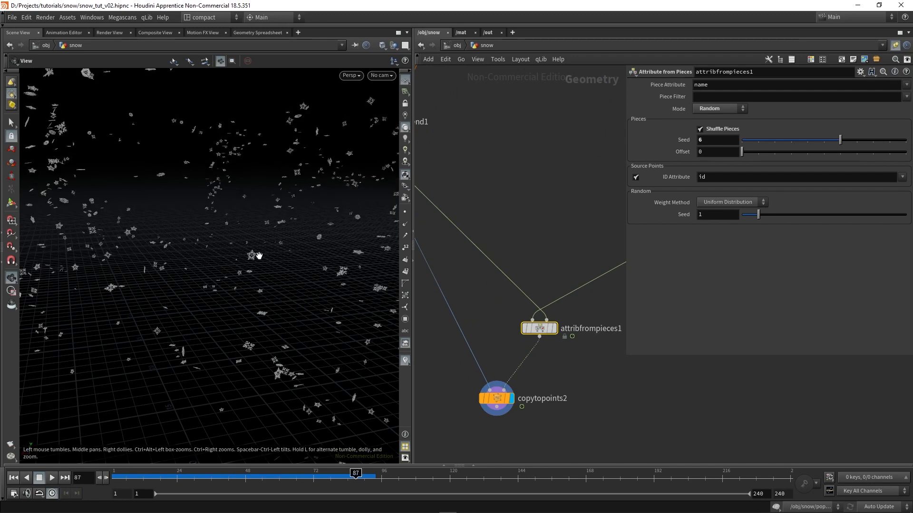
pyautogui.press('Left')
pyautogui.press('Right')
# Allow editing of the attribfrompieces1 node's contents and dive inside it
pyautogui.rightClick(542, 329)
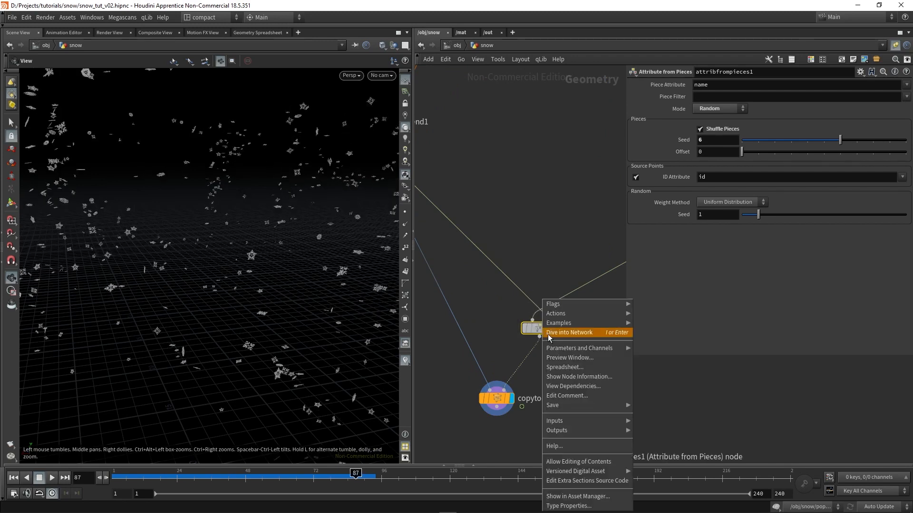
pyautogui.click(594, 464)
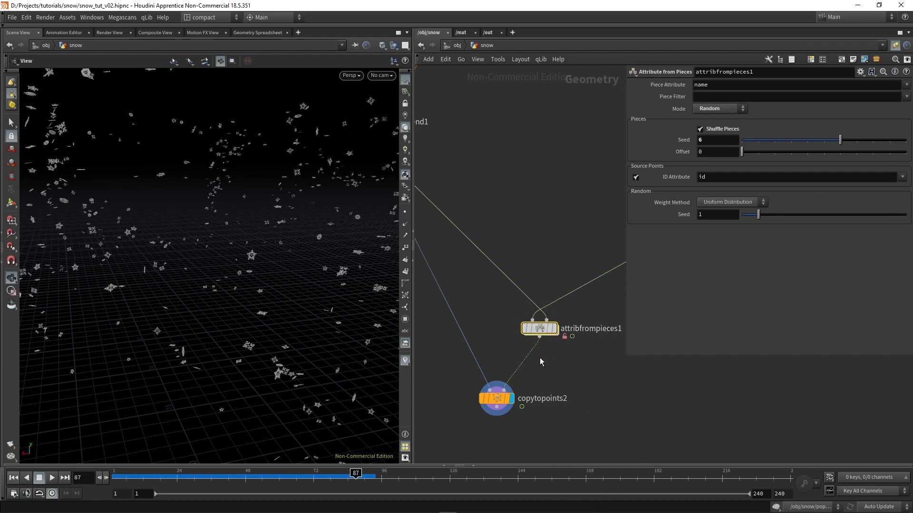
pyautogui.doubleClick(540, 331)
# Enable the Seed Attribute id on the uniform_rand node inside attribfrompieces1, and return to the snow network
pyautogui.scroll(-6, 583, 295)
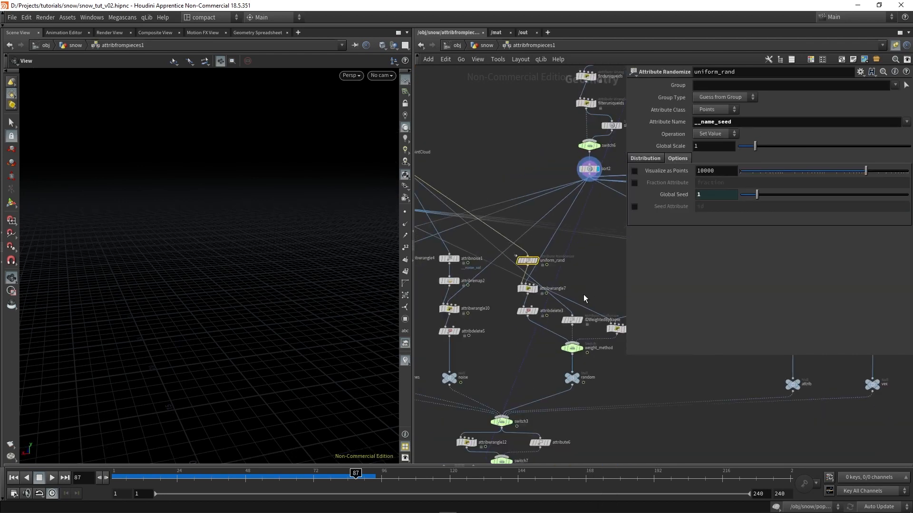
pyautogui.scroll(3, 557, 274)
pyautogui.scroll(3, 557, 274)
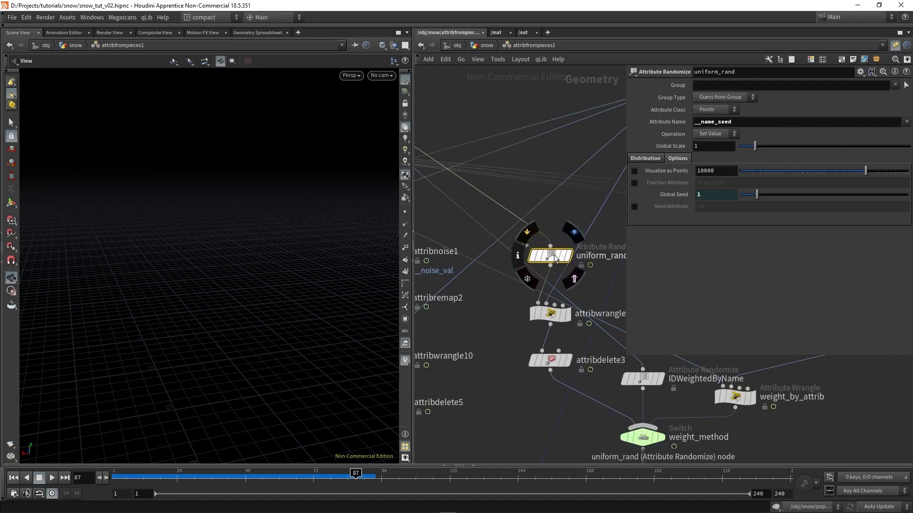
pyautogui.moveTo(562, 235); pyautogui.dragTo(517, 226, button='middle')
pyautogui.moveTo(487, 256); pyautogui.dragTo(477, 258)
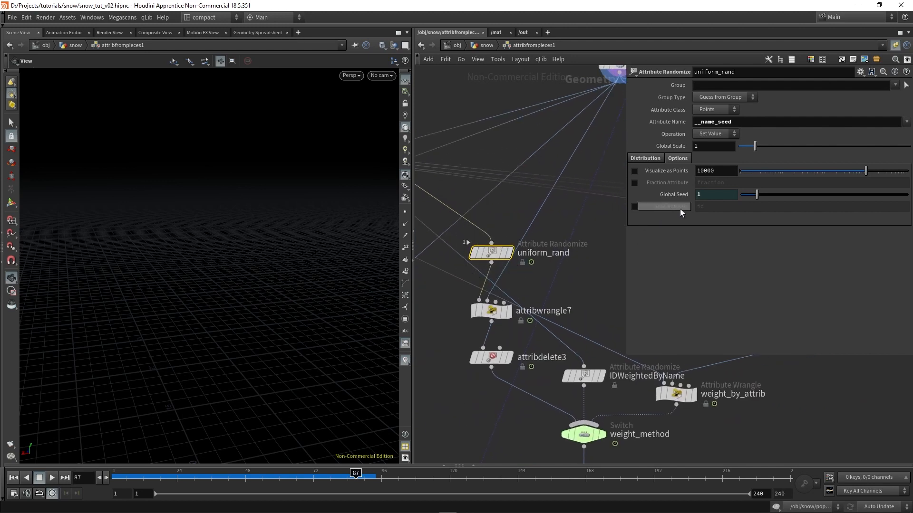
pyautogui.click(635, 207)
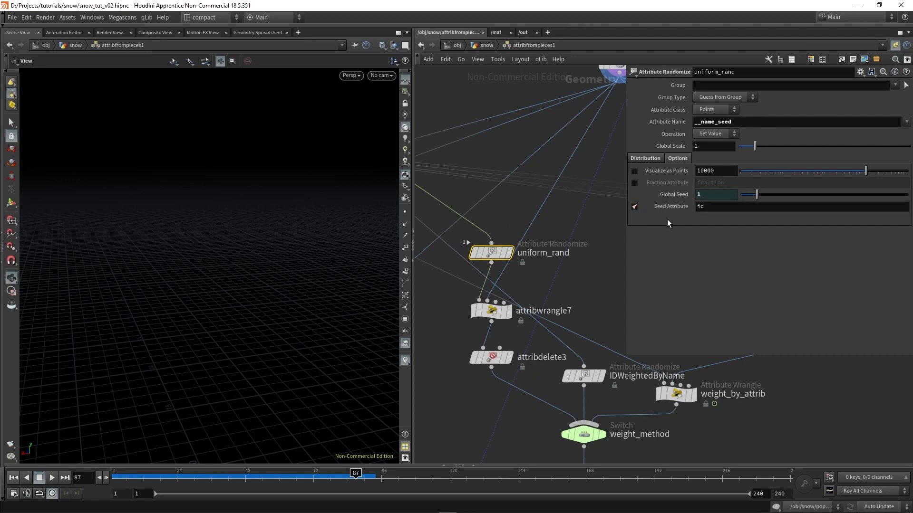
pyautogui.click(495, 49)
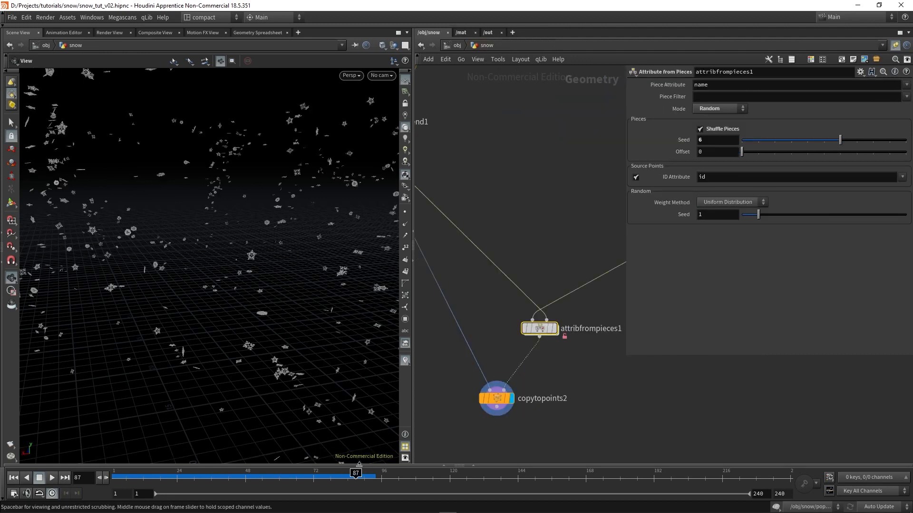
# Step through neighbouring frames up to 89 and inspect the flakes from other angles to check that their variations stay consistent
pyautogui.press('Left')
pyautogui.press('Left')
pyautogui.press('Right')
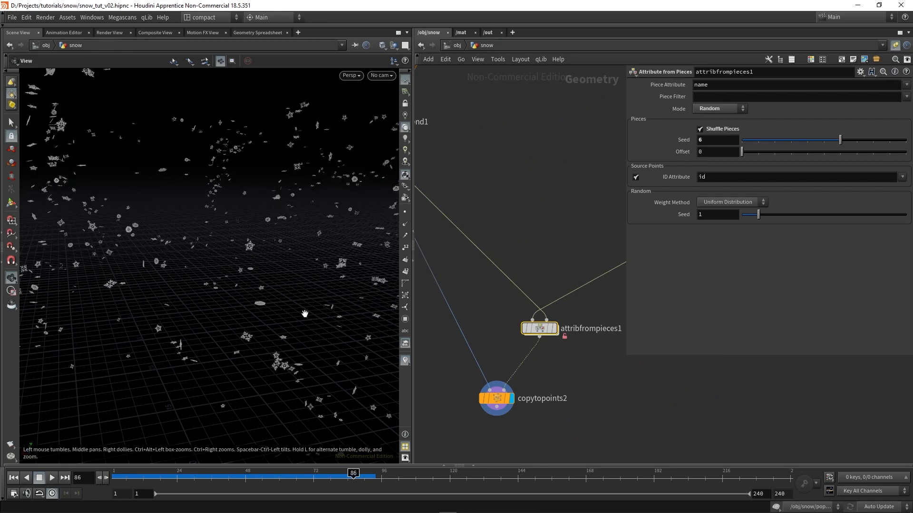
pyautogui.press('Right')
pyautogui.press('Right')
pyautogui.press('Right')
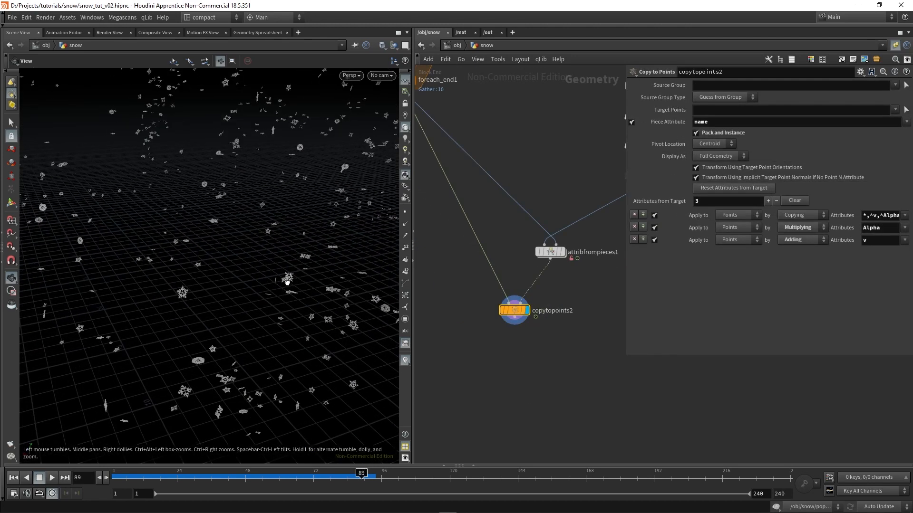
pyautogui.moveTo(287, 282); pyautogui.dragTo(295, 271)
pyautogui.moveTo(210, 222); pyautogui.dragTo(258, 206)
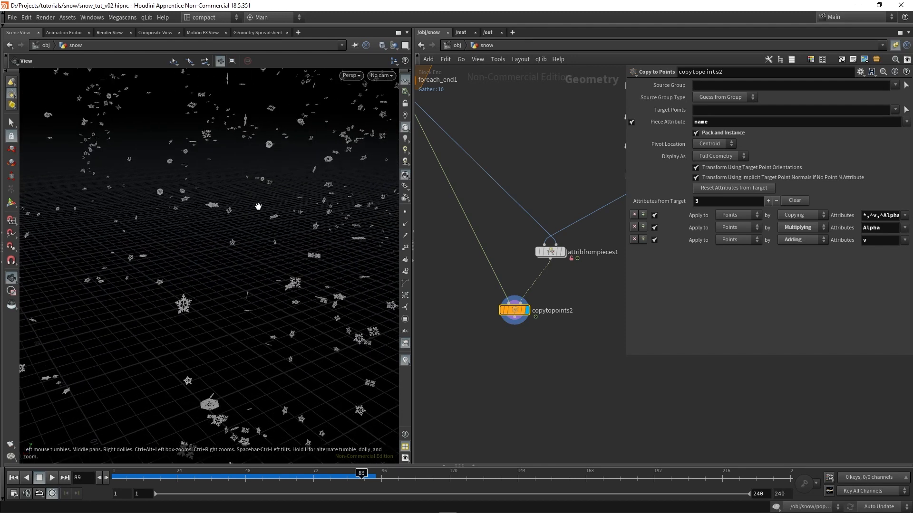